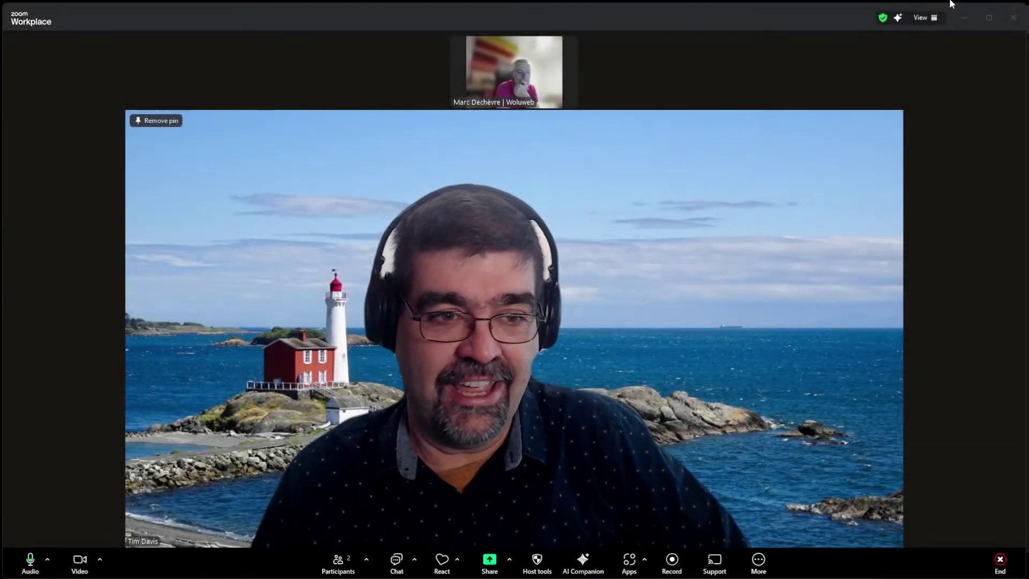
click(144, 121)
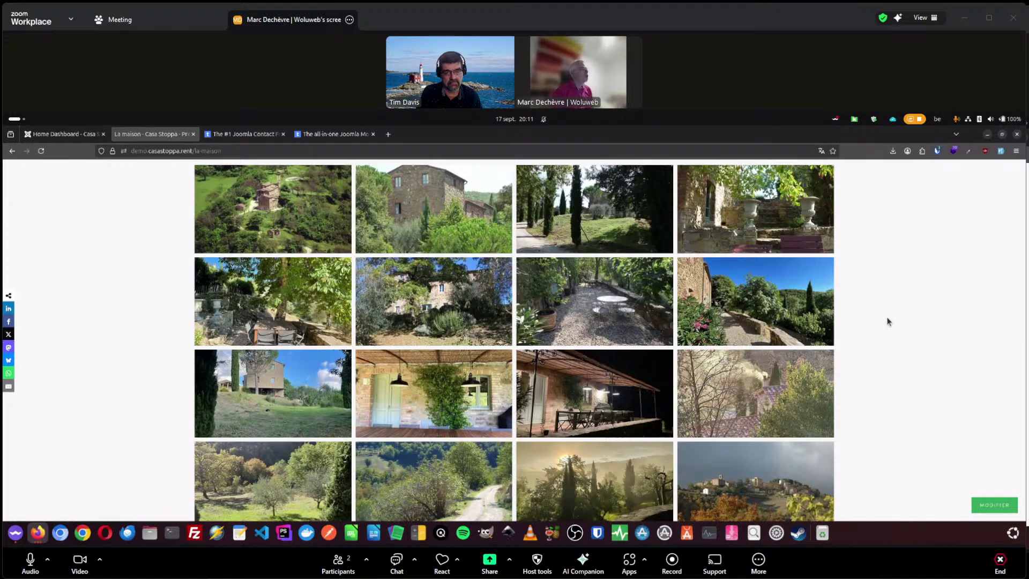
Step: Open the Casa Stoppa site's "Je réserve" page and examine the reservation form from the personal details through the deposit terms
scroll(879, 358, up, 4)
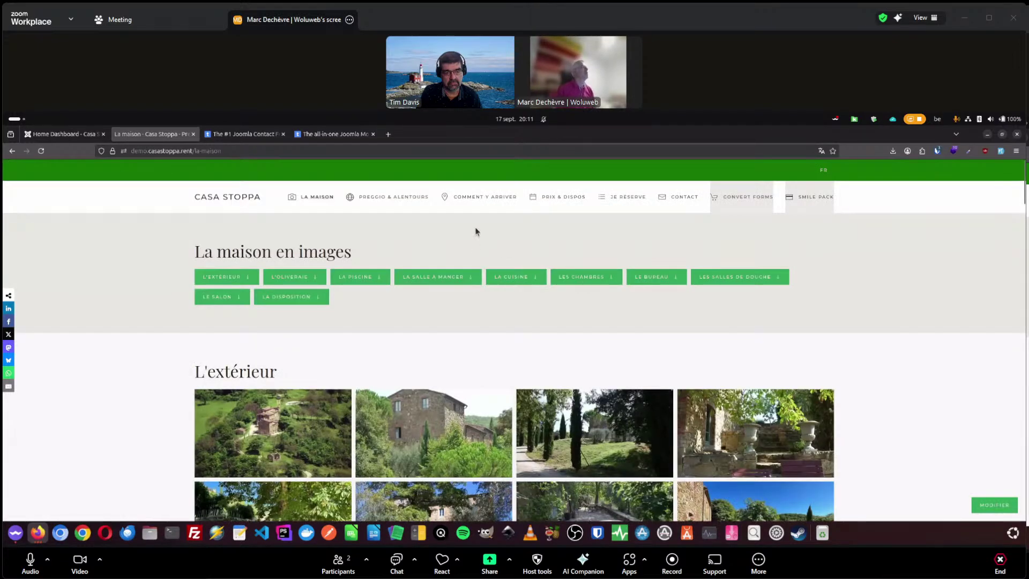
click(614, 198)
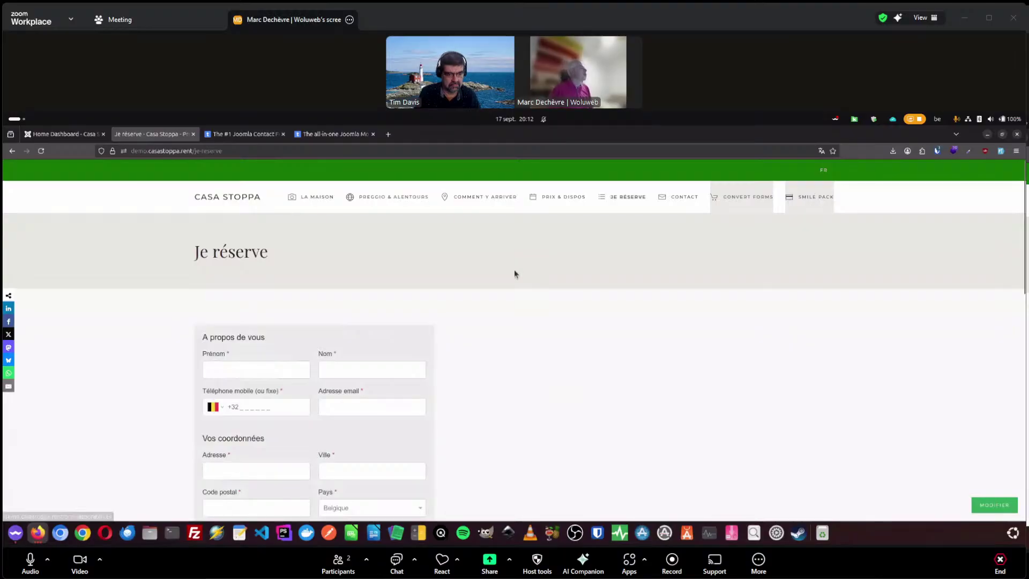
scroll(514, 271, down, 2)
scroll(593, 266, up, 2)
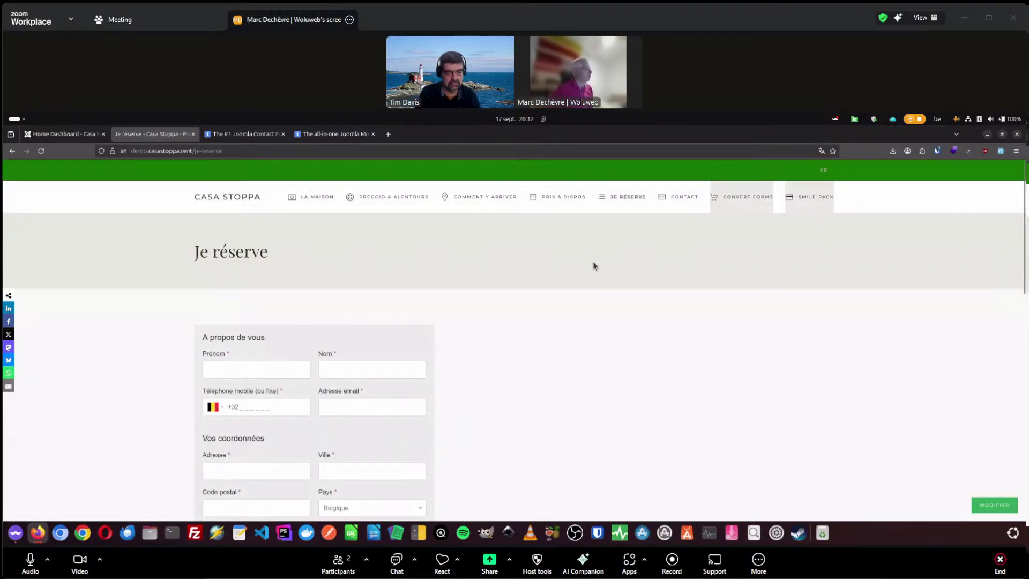
scroll(593, 265, down, 2)
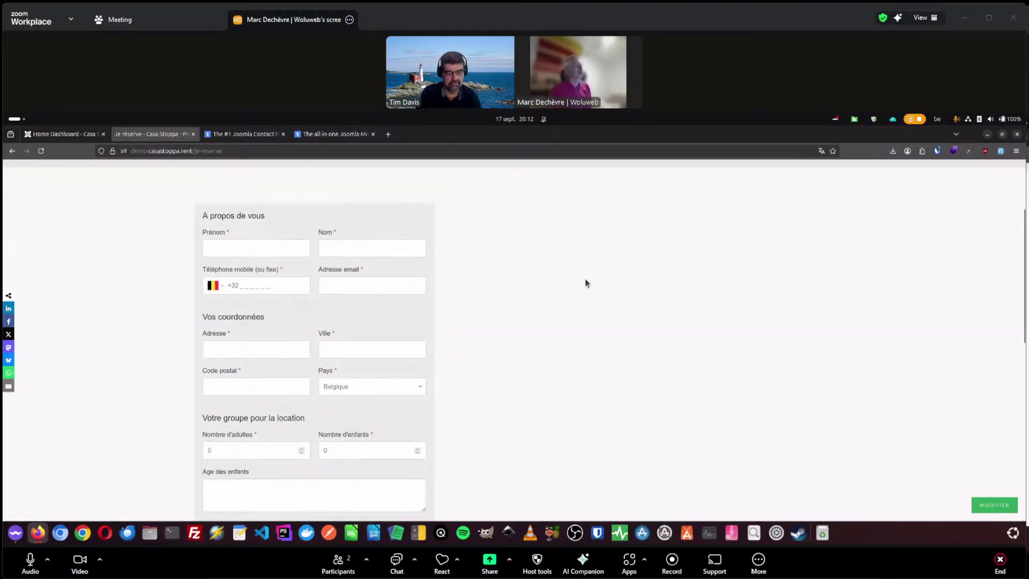
scroll(578, 282, down, 2)
scroll(542, 284, up, 1)
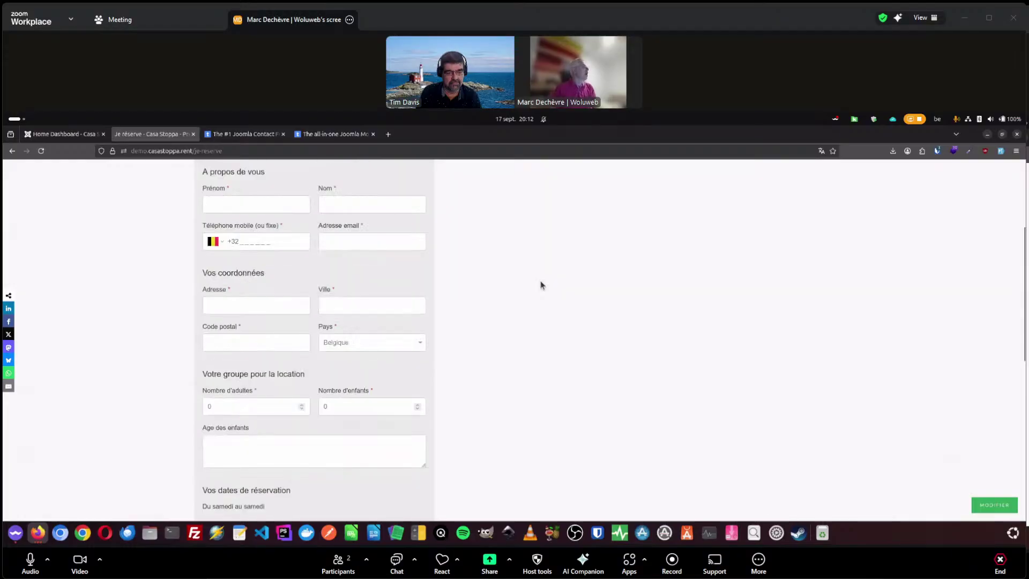
scroll(540, 285, up, 1)
click(232, 259)
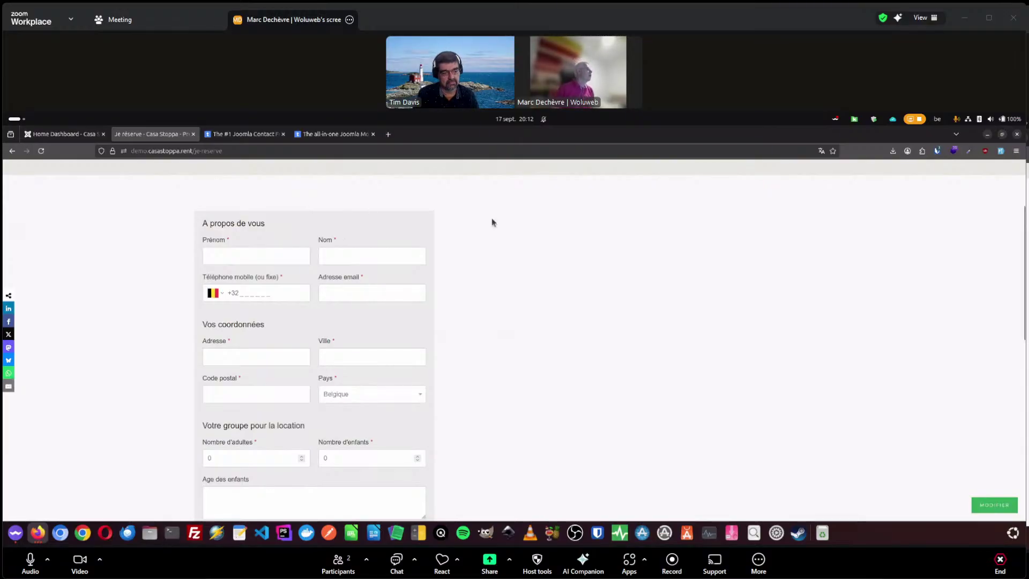
scroll(490, 217, down, 2)
scroll(482, 217, down, 2)
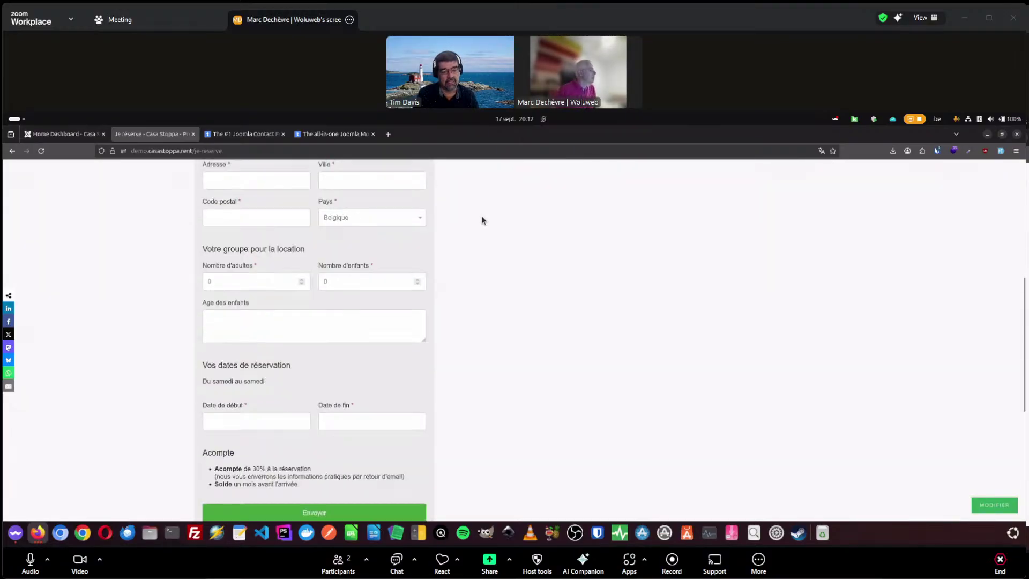
scroll(478, 217, up, 4)
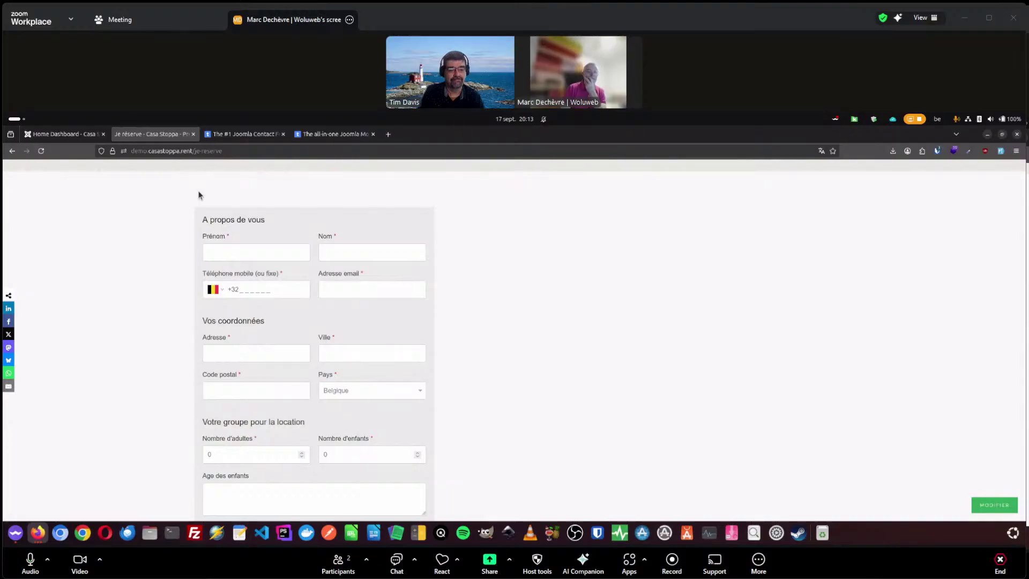
Step: Review the Convert Forms product page on tassos.gr, including its feature list and the supported data types
click(245, 135)
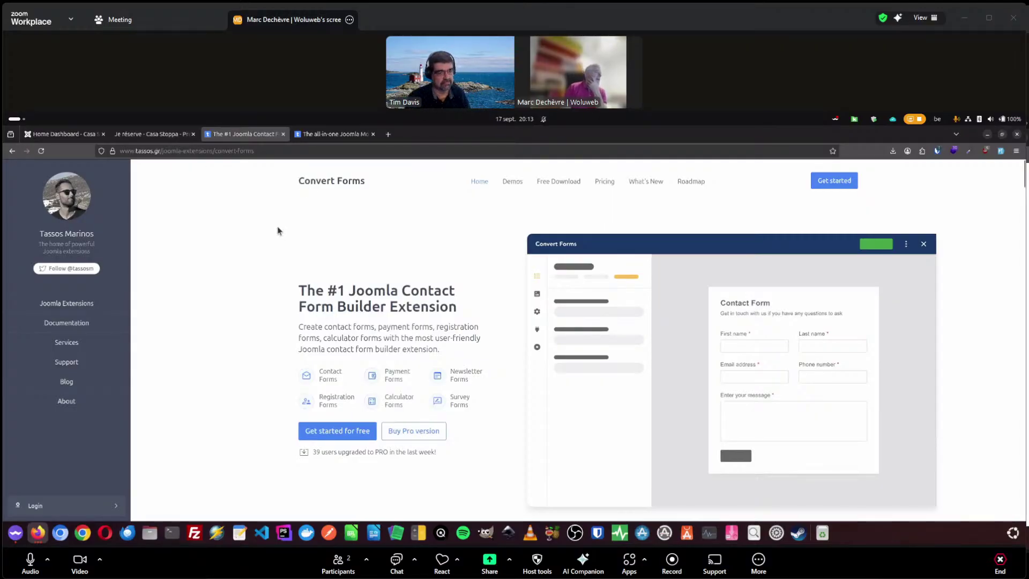
scroll(278, 231, down, 3)
scroll(276, 227, down, 8)
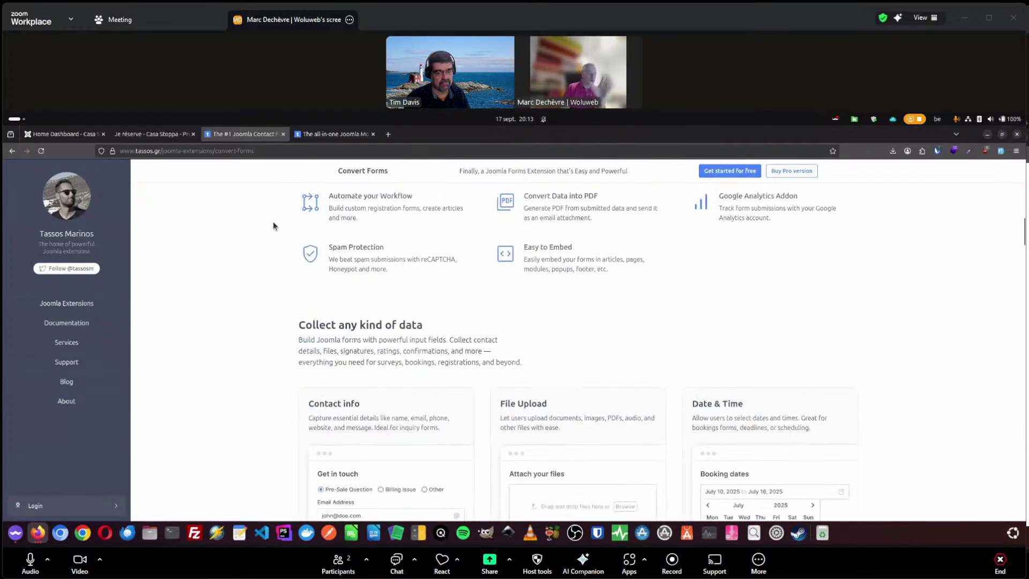
scroll(273, 226, up, 4)
scroll(274, 224, down, 6)
scroll(272, 222, up, 15)
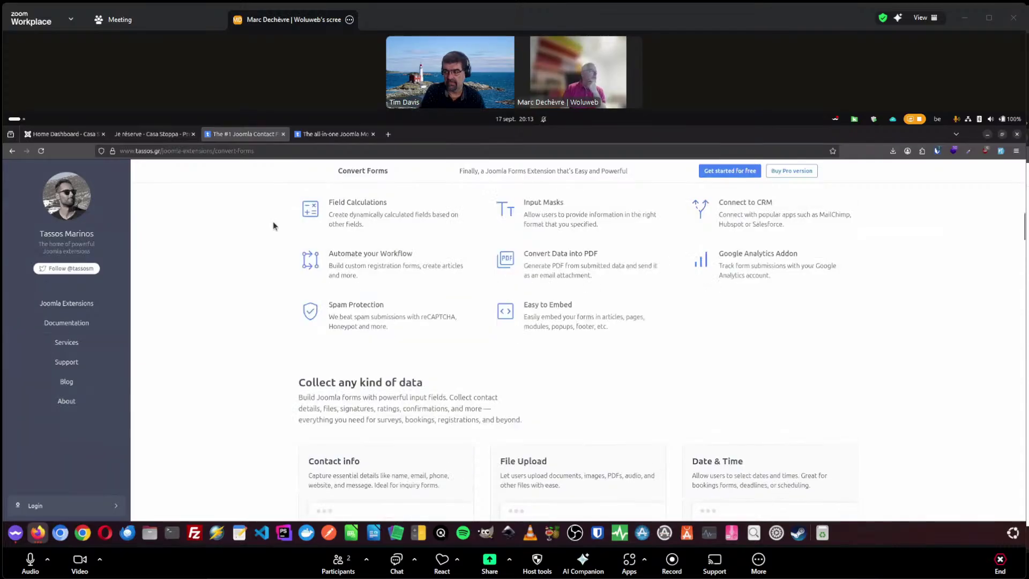
Step: Return to the reservation form and inspect its first name, phone country code, address, city and postal code fields
click(147, 134)
scroll(98, 290, down, 2)
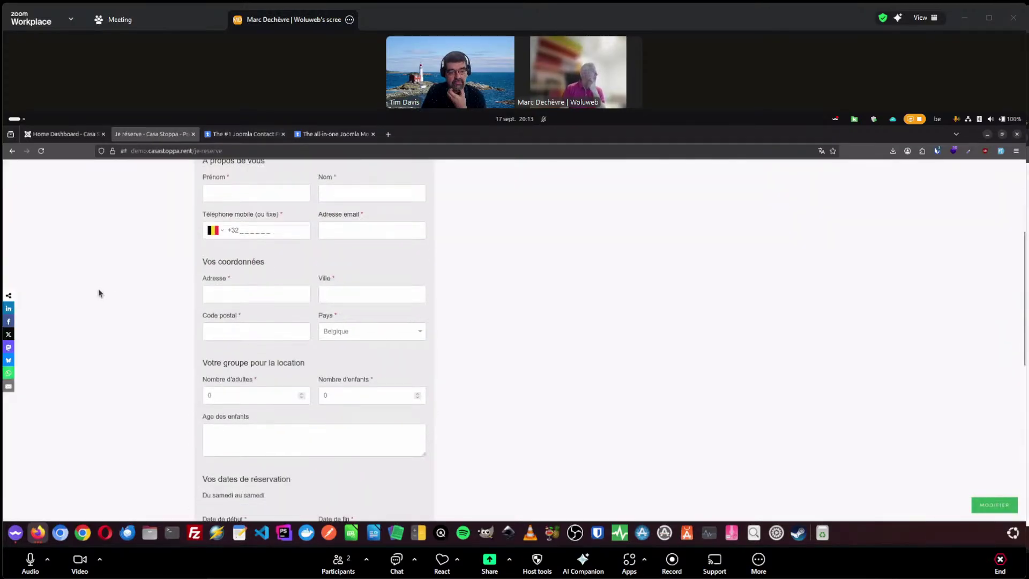
click(219, 188)
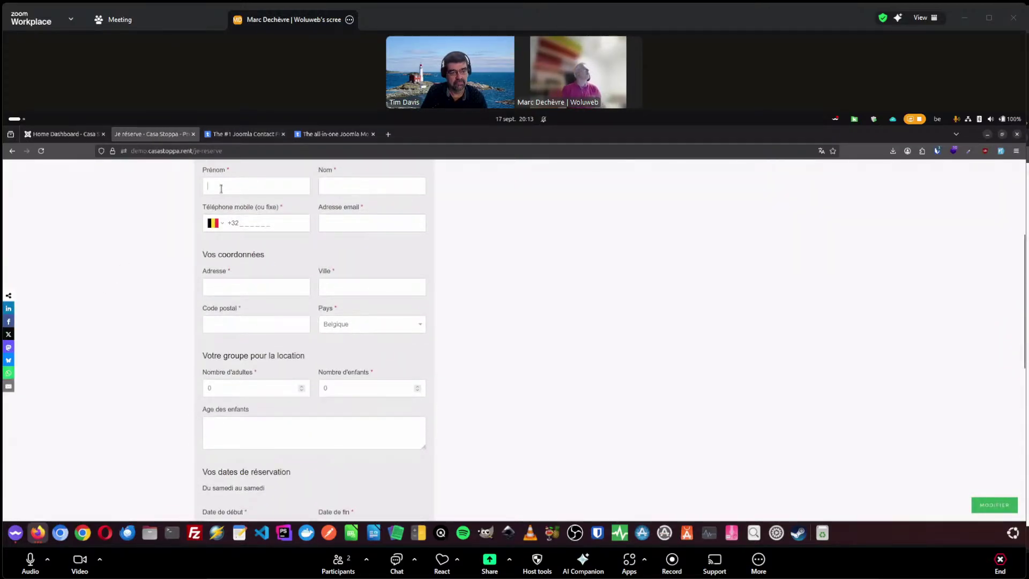
scroll(505, 217, up, 3)
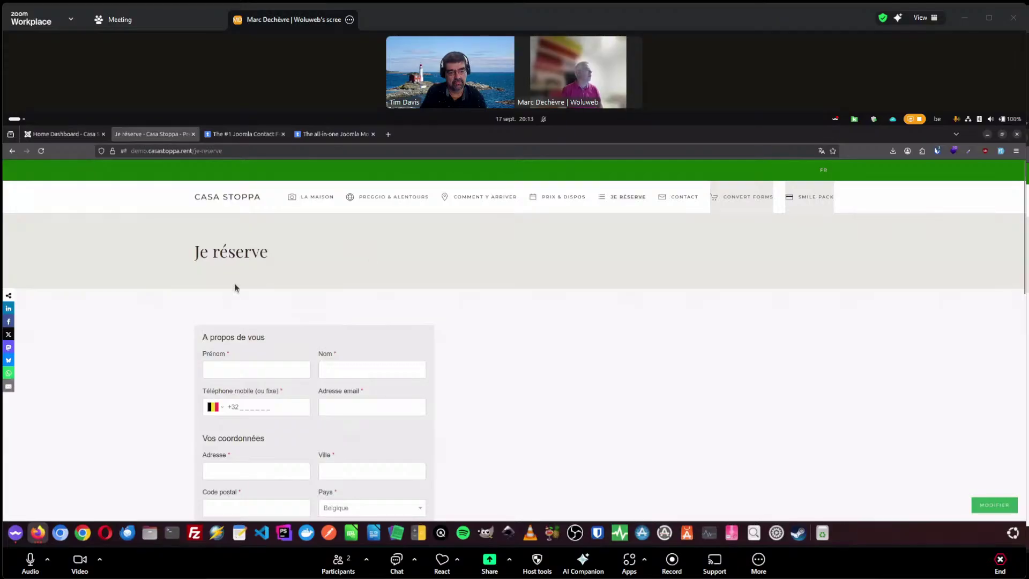
scroll(233, 284, down, 1)
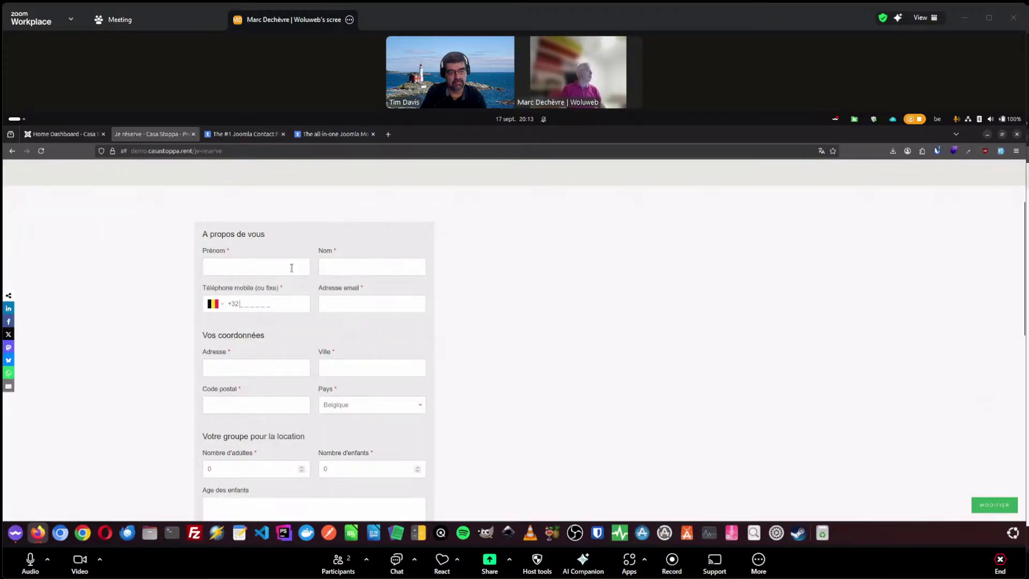
click(222, 309)
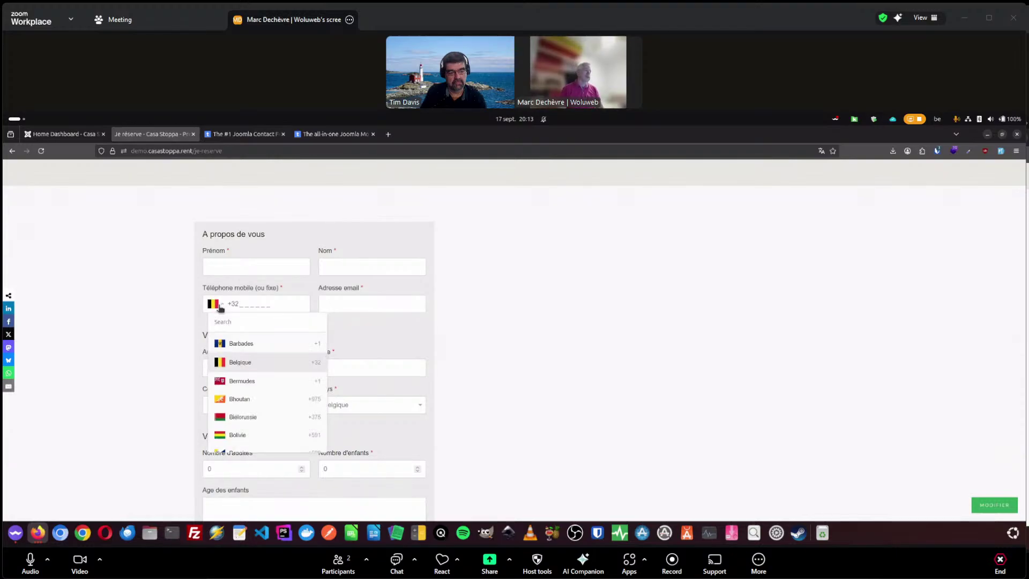
click(252, 302)
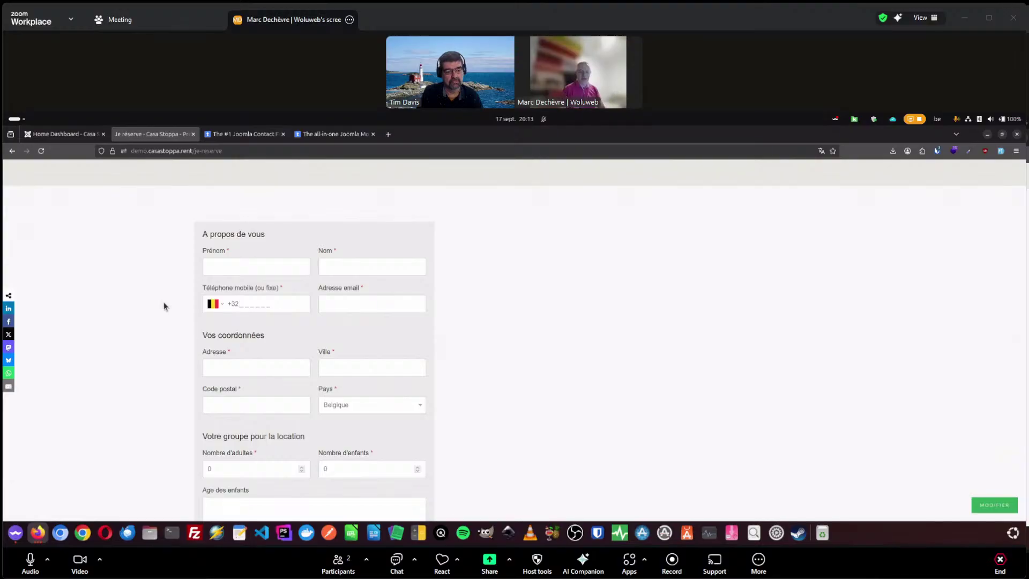
click(225, 368)
click(358, 374)
click(214, 403)
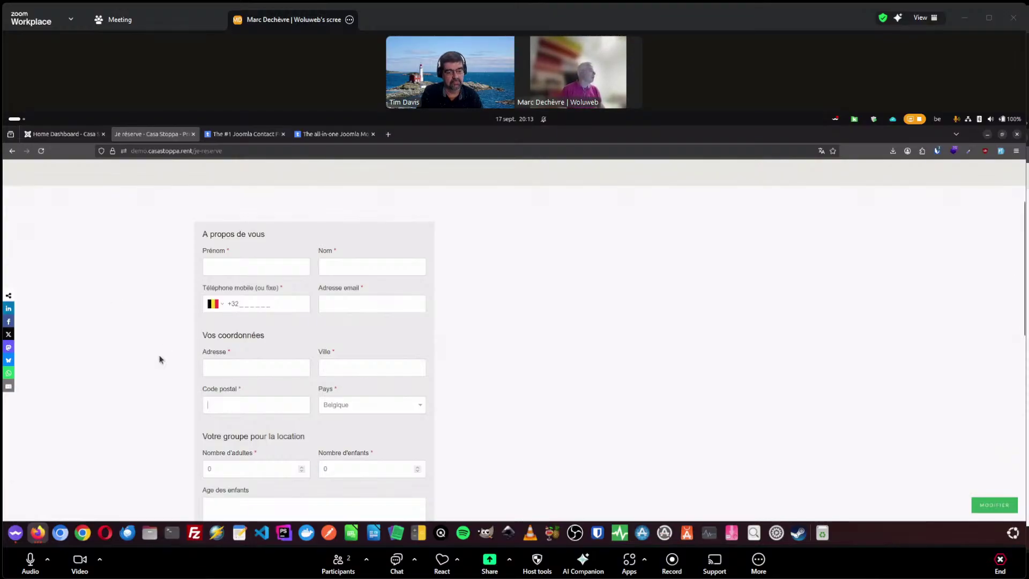
Step: Set the rental group to 2 adults and 2 children, and enter "qsfdsdqfsdqf qsdf" as the children's ages
scroll(172, 352, down, 2)
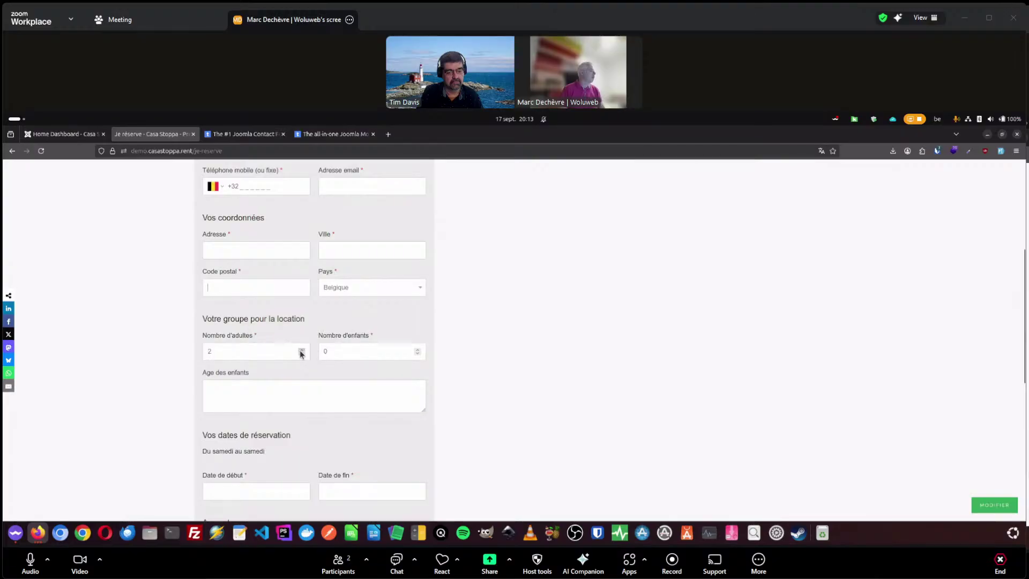
click(417, 349)
click(417, 349)
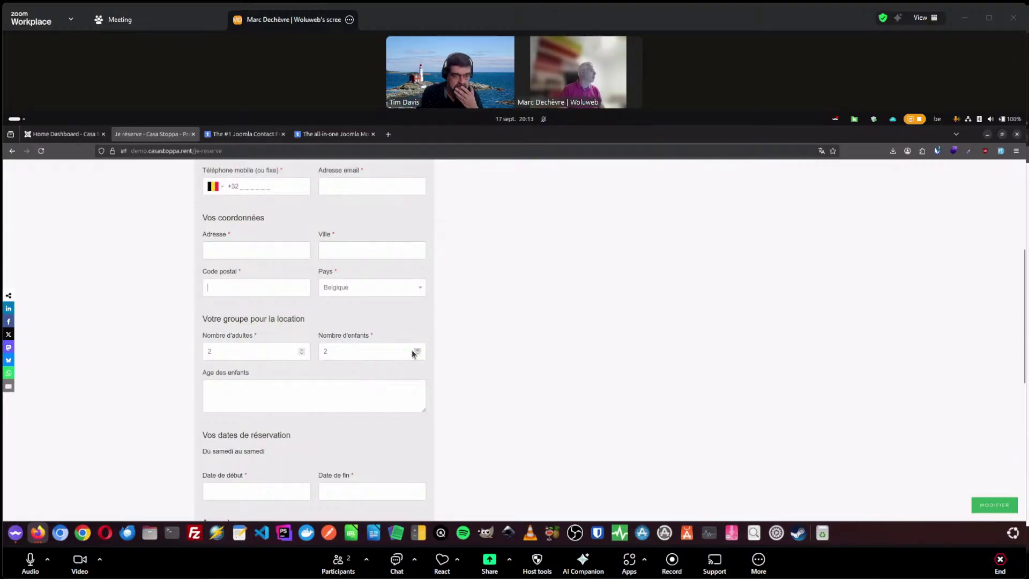
click(271, 393)
text(qsfdsdqfsdqf qsdf)
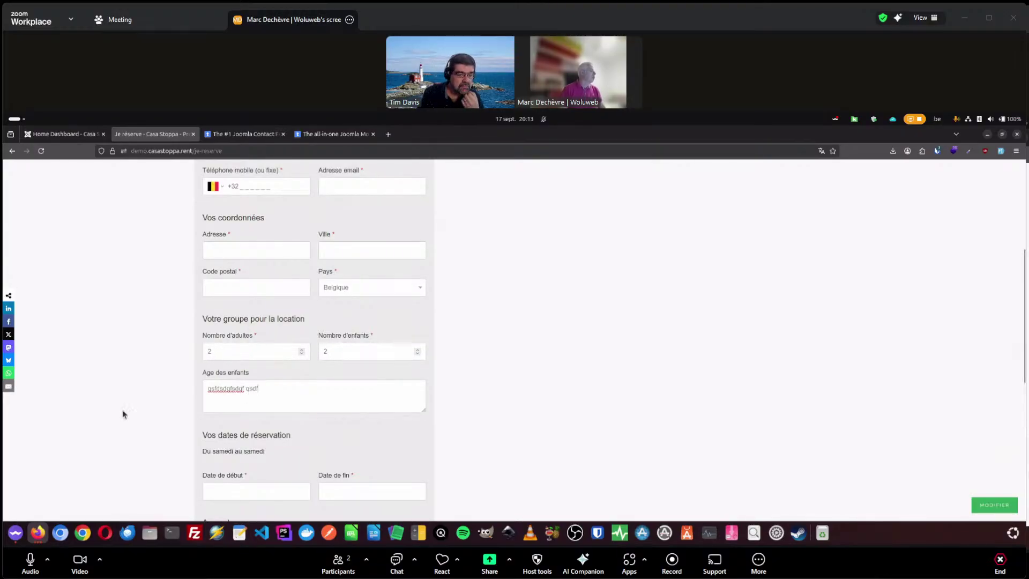
Step: Set the reservation's start date to 26/09/2025 and its end date to 19/09/2025
scroll(124, 411, down, 2)
click(282, 382)
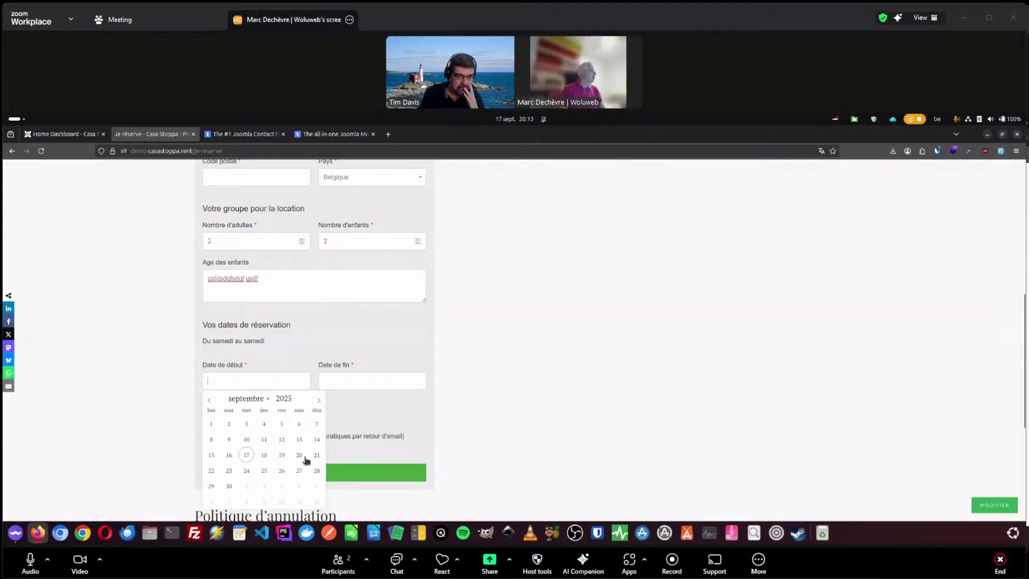
click(281, 470)
click(382, 383)
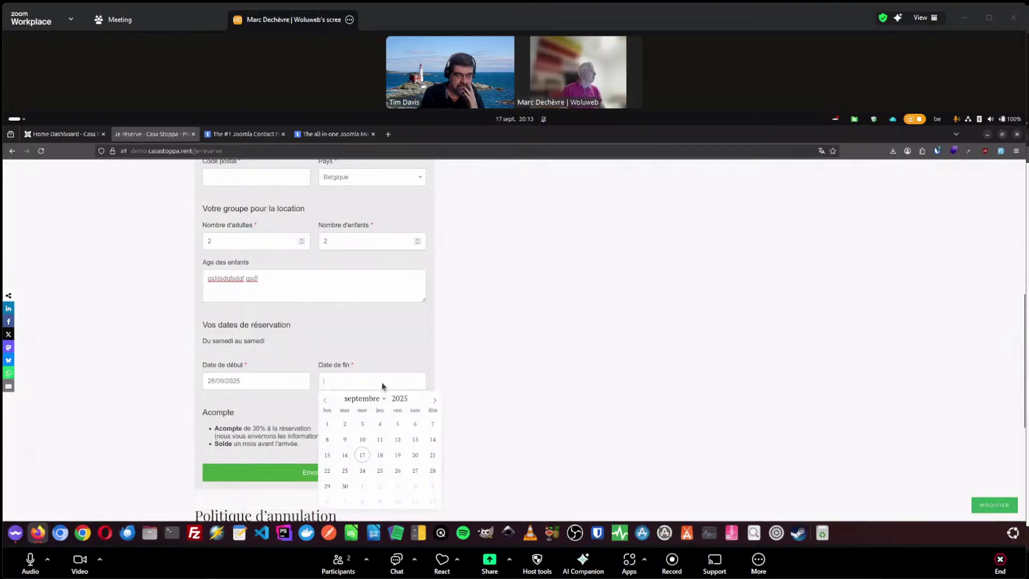
click(397, 455)
scroll(572, 363, down, 1)
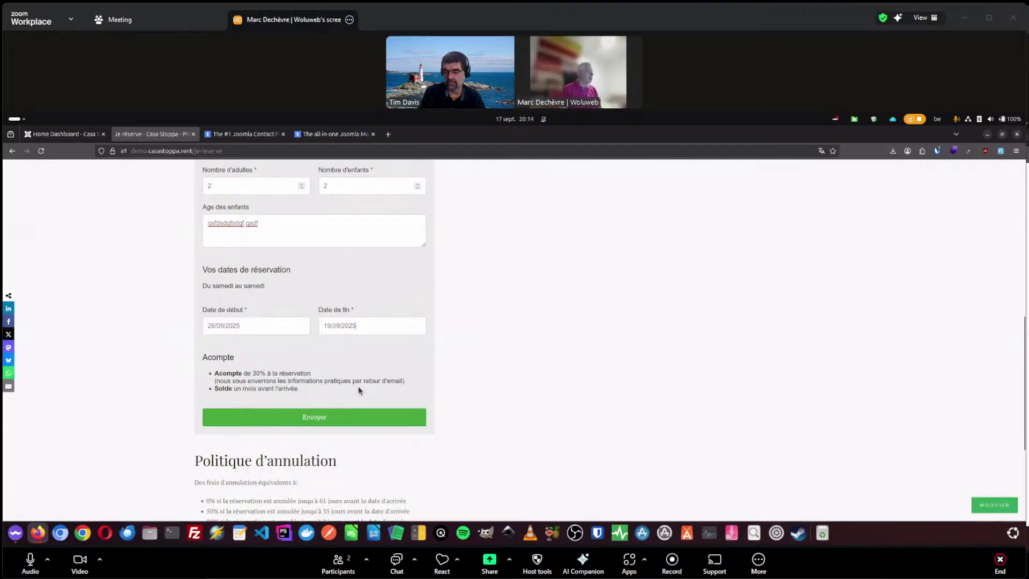
scroll(408, 383, up, 4)
scroll(408, 384, down, 3)
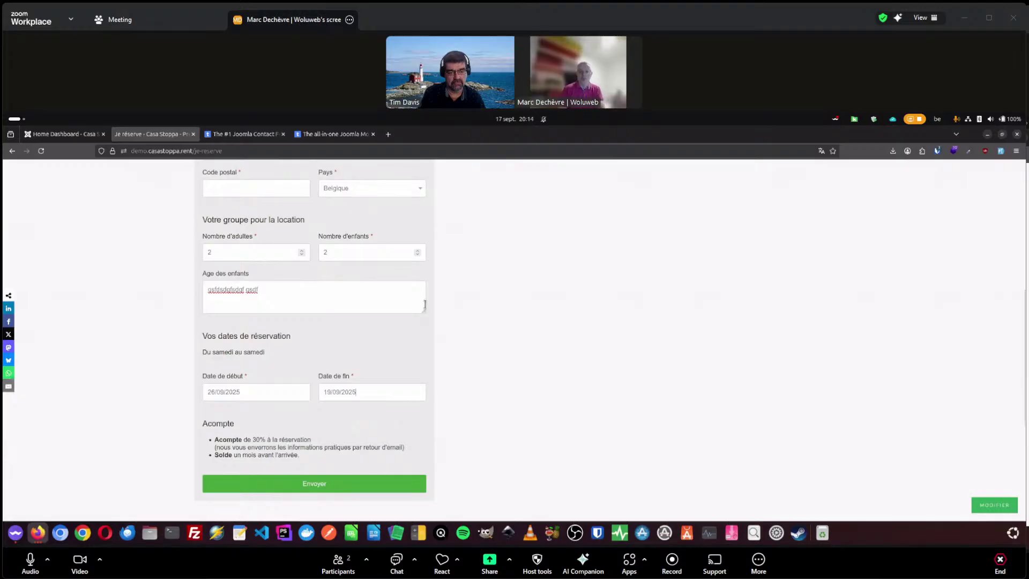
Step: Open the Convert Forms dashboard in the Joomla administrator and search the new-form template library for "pay"
click(35, 134)
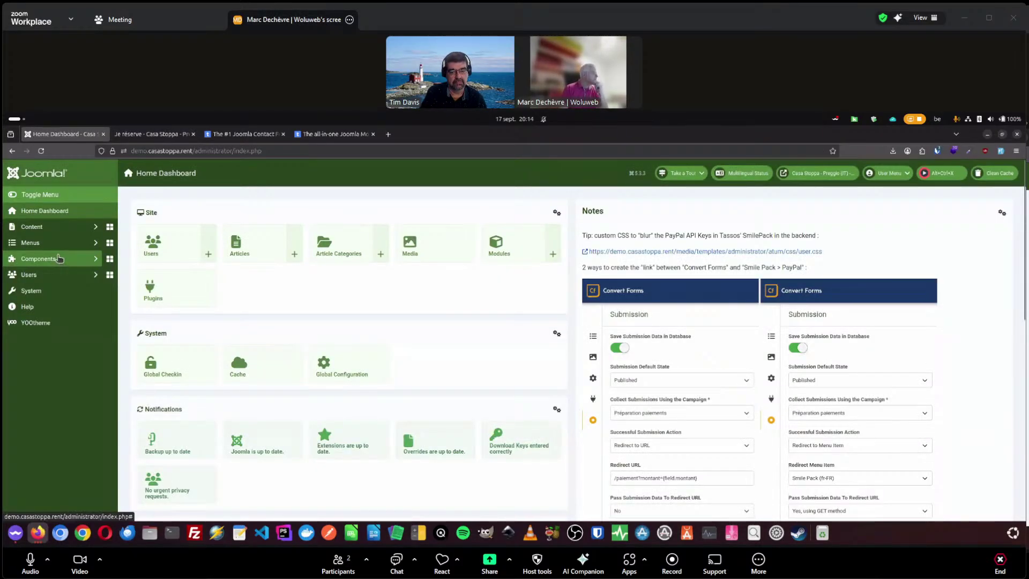
click(59, 261)
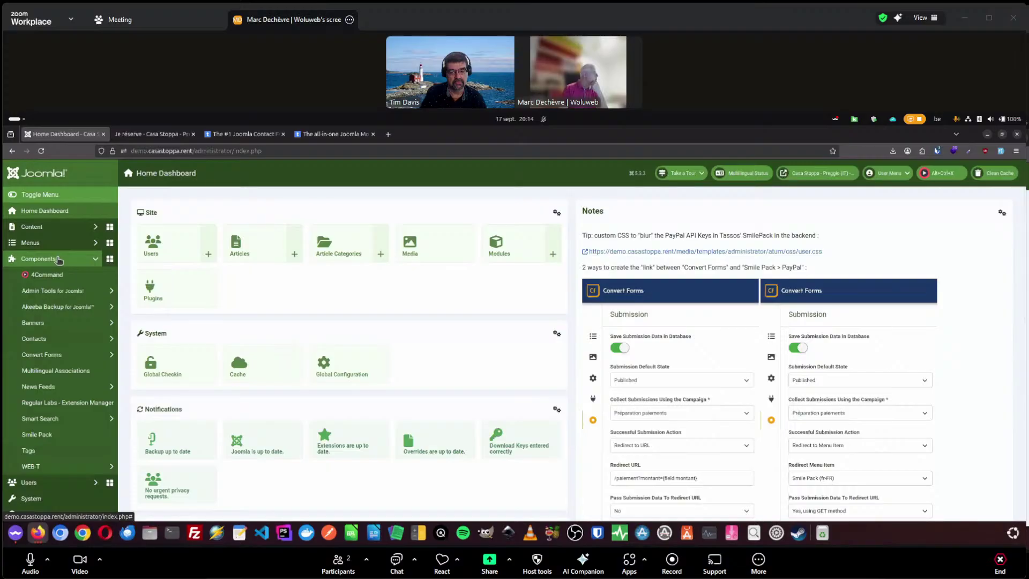
click(43, 356)
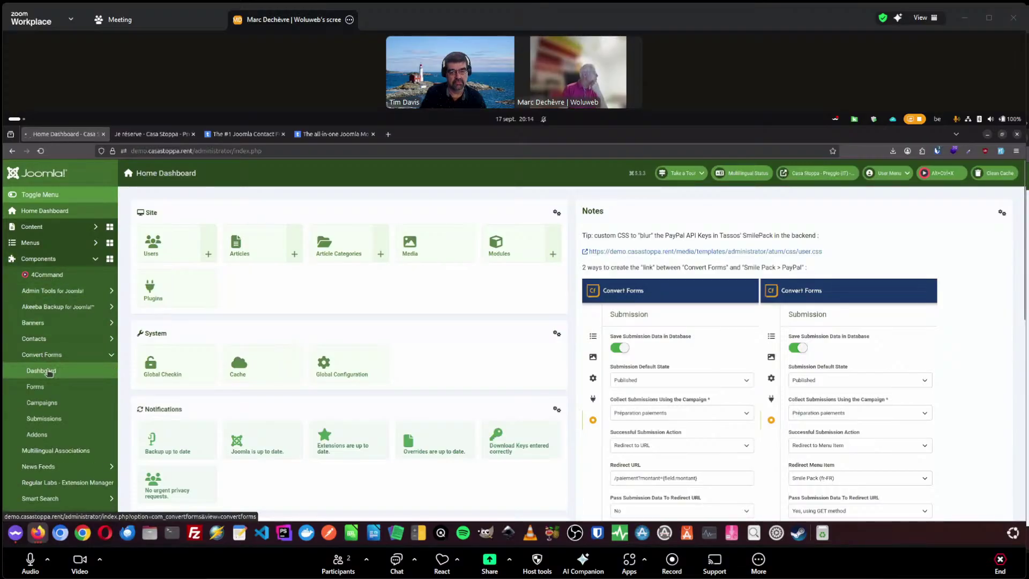
click(273, 229)
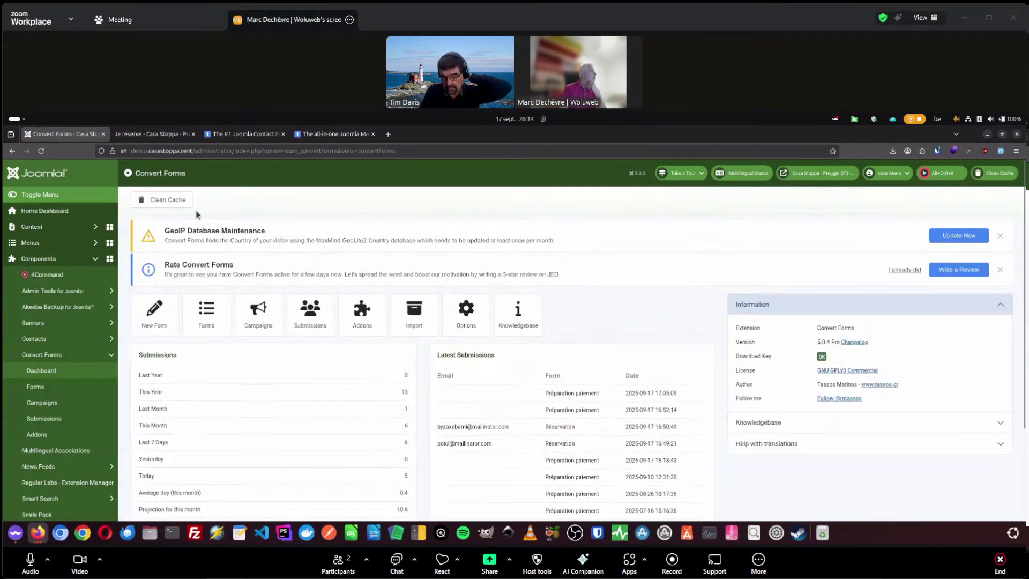
click(150, 316)
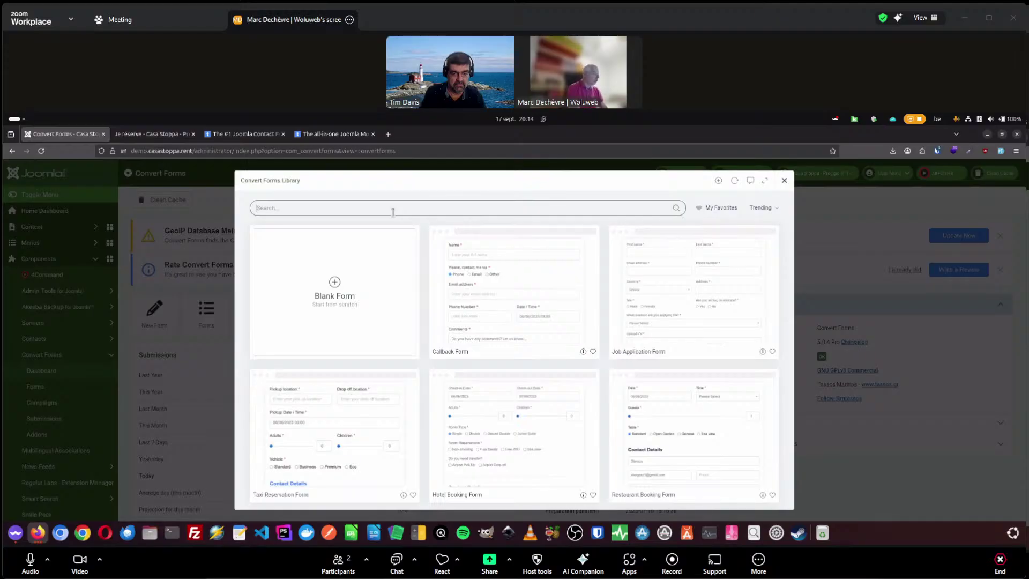
text(pay)
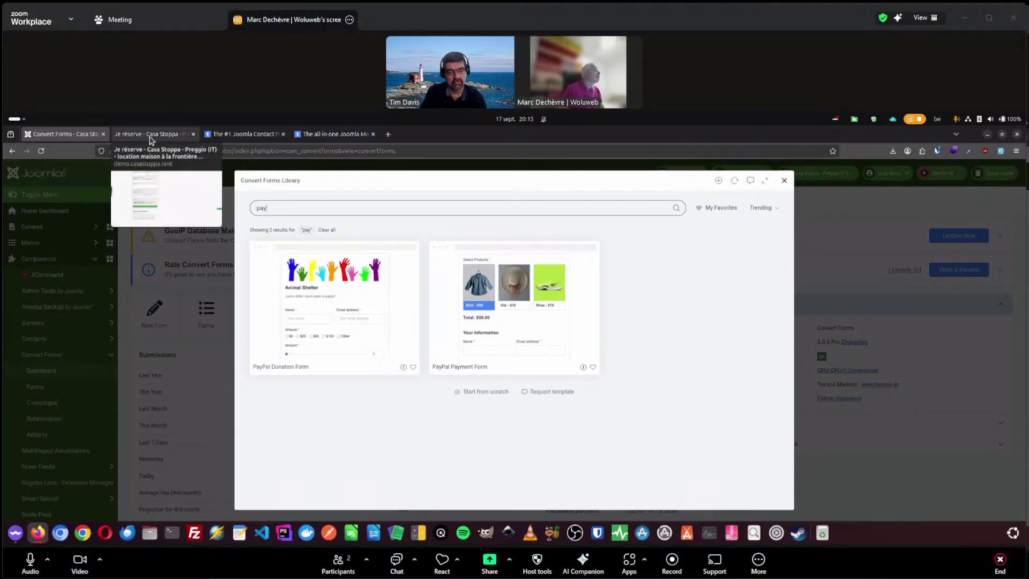
Step: Compare the product pages of the Convert Forms and Smile Pack extensions on tassos.gr
click(248, 135)
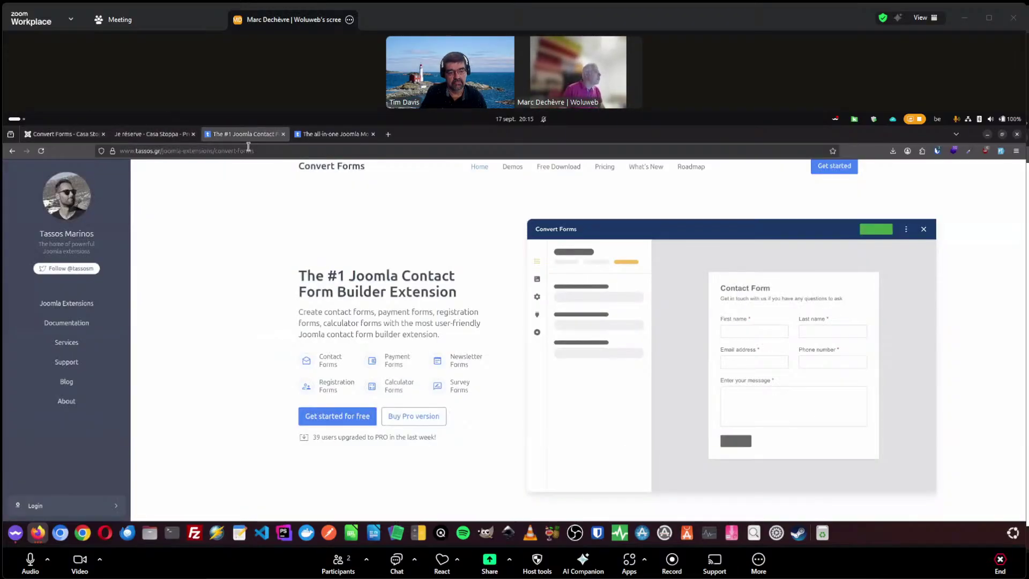
click(342, 138)
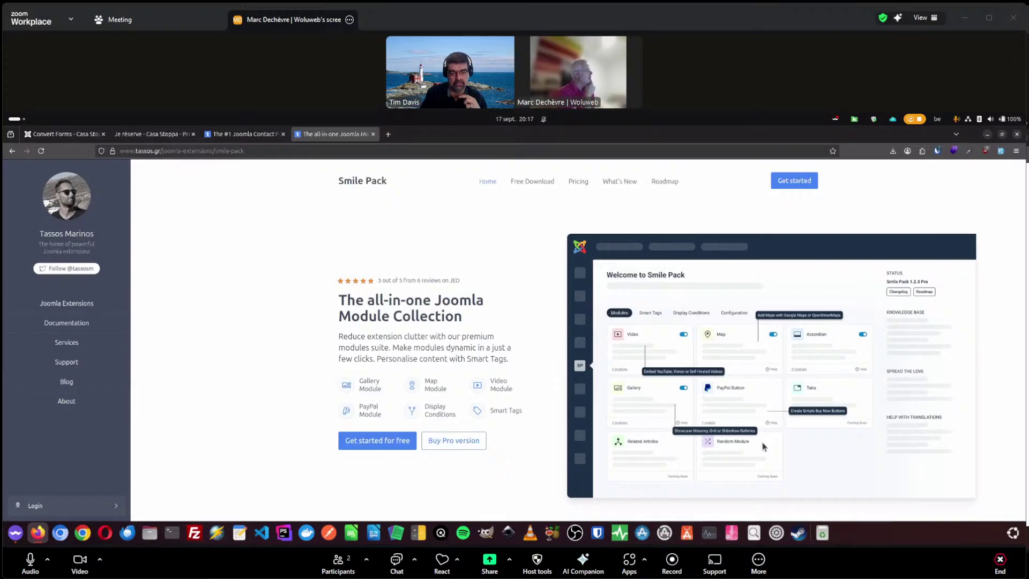
click(248, 137)
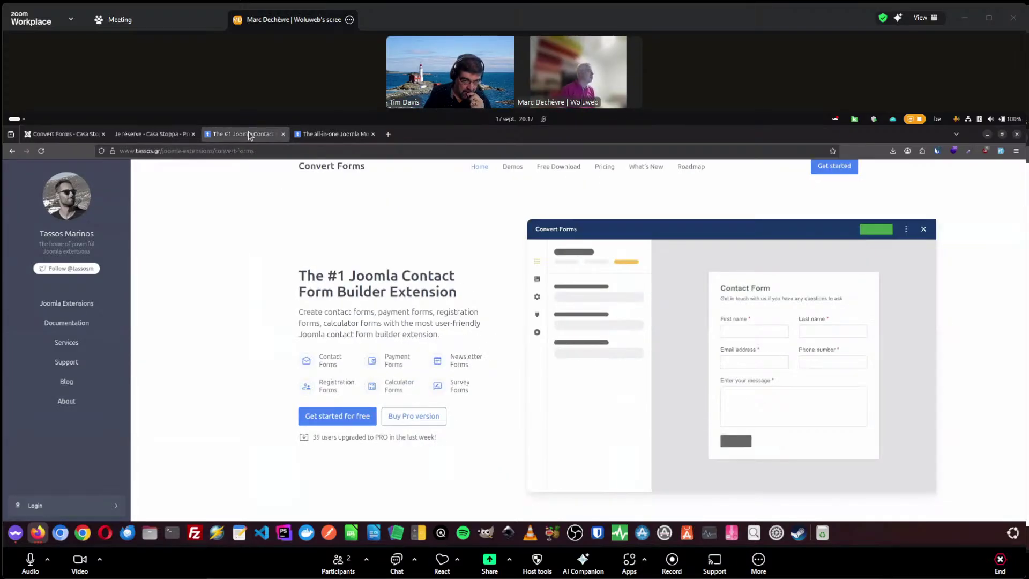
Step: Compare the PayPal Donation Form and PayPal Payment Form templates in the Convert Forms library with the Smile Pack product page
click(323, 136)
click(60, 135)
mouse_move(289, 293)
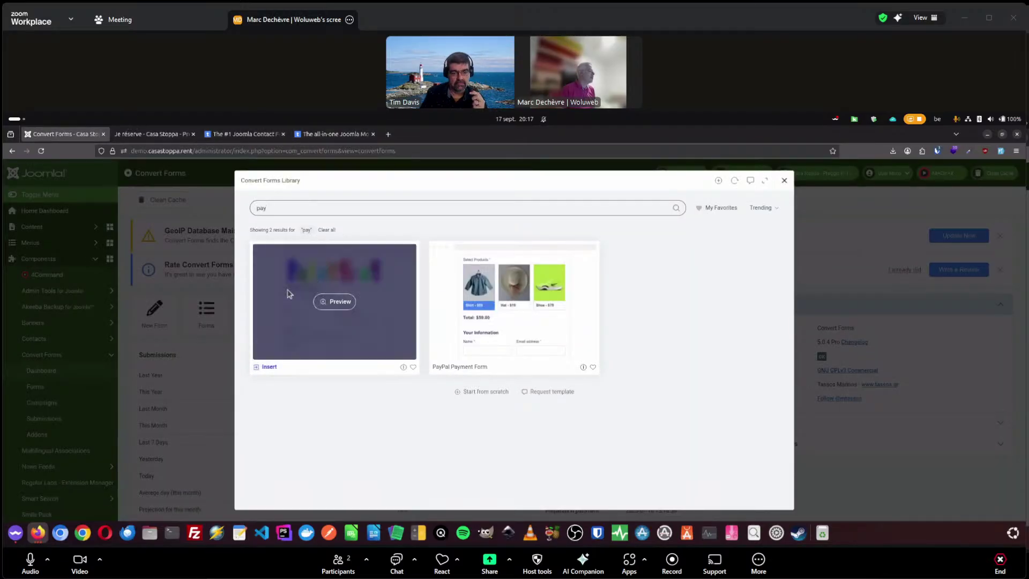
mouse_move(515, 316)
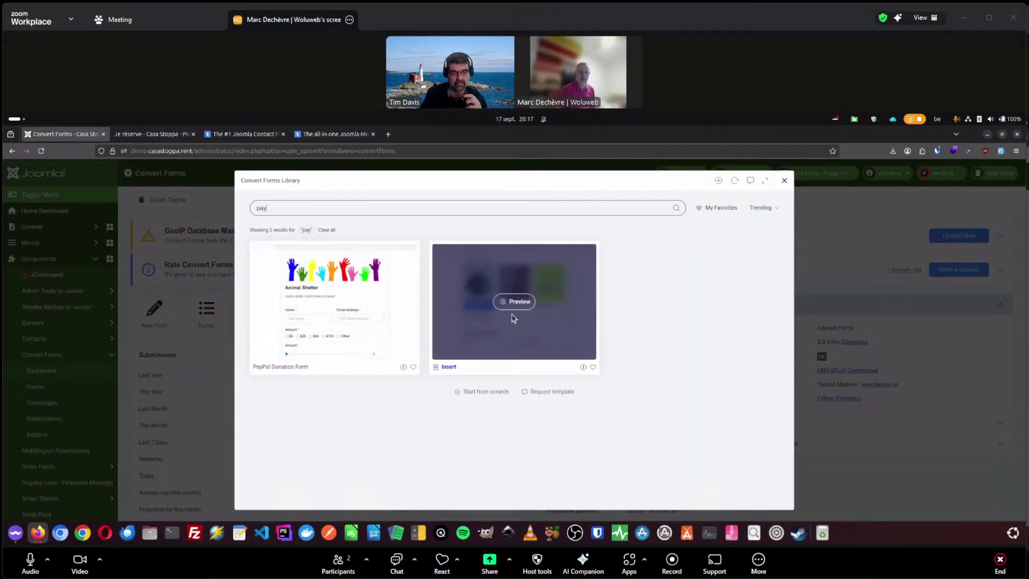
click(331, 135)
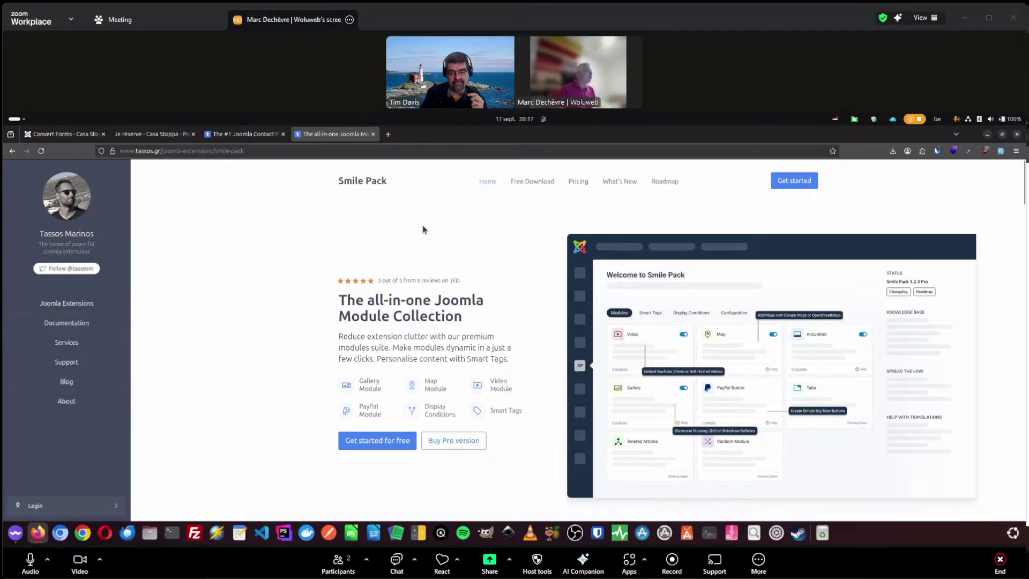
click(71, 135)
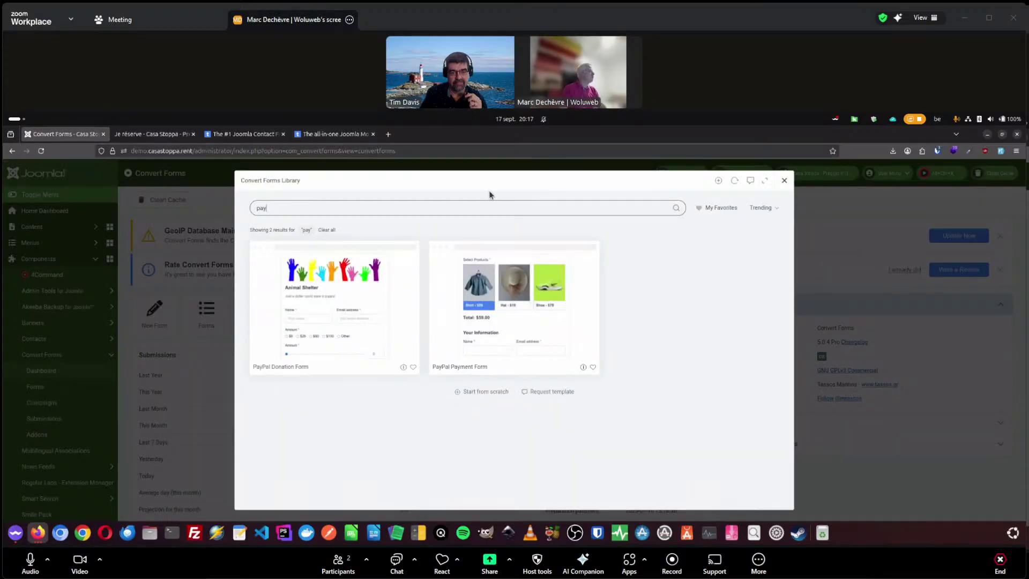
Step: Close the Convert Forms template library and open the Smile Pack component to its PayPal Button module
click(749, 168)
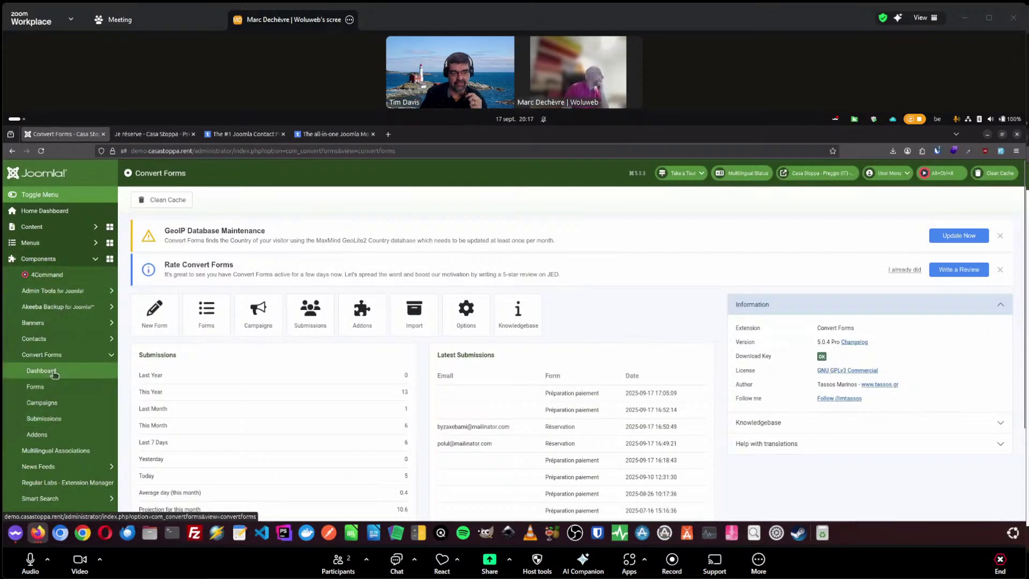
scroll(54, 369, down, 3)
scroll(53, 369, up, 3)
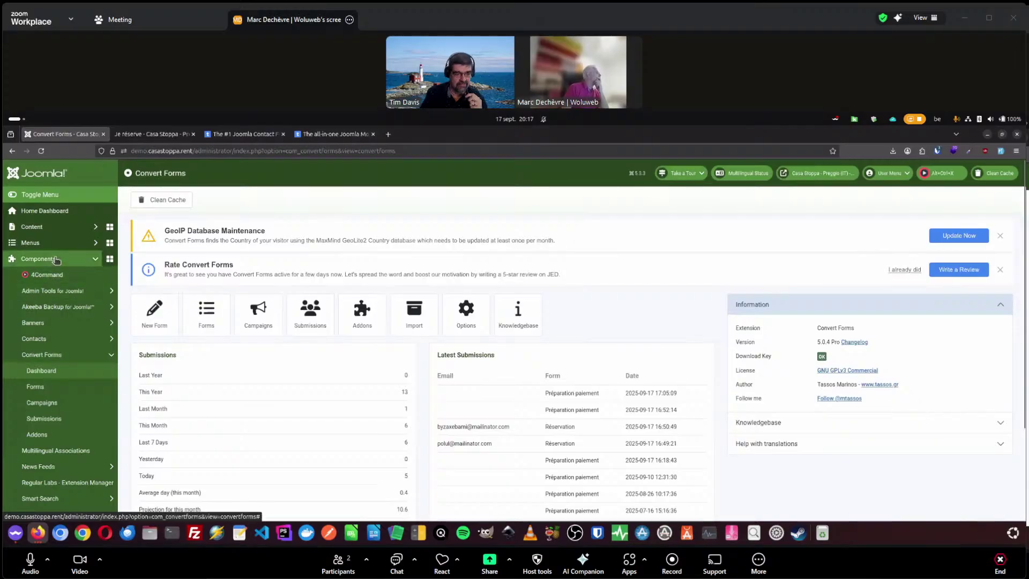
scroll(58, 400, down, 1)
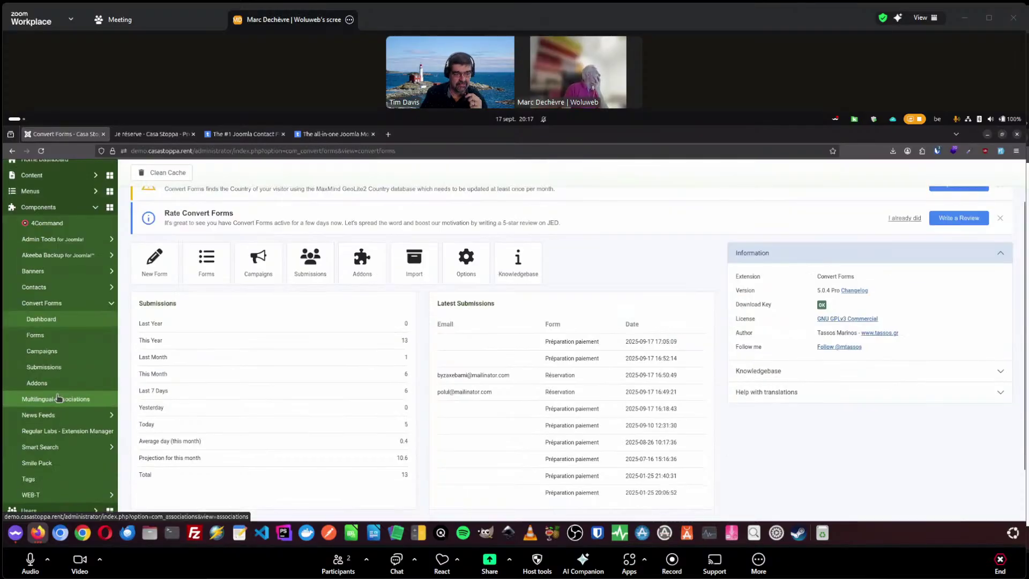
click(63, 464)
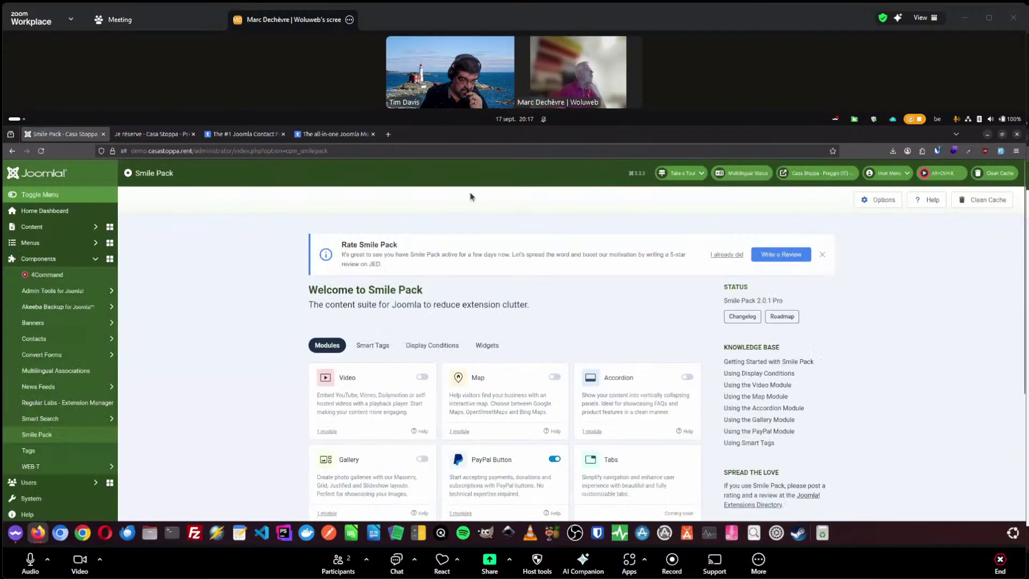
scroll(531, 250, down, 1)
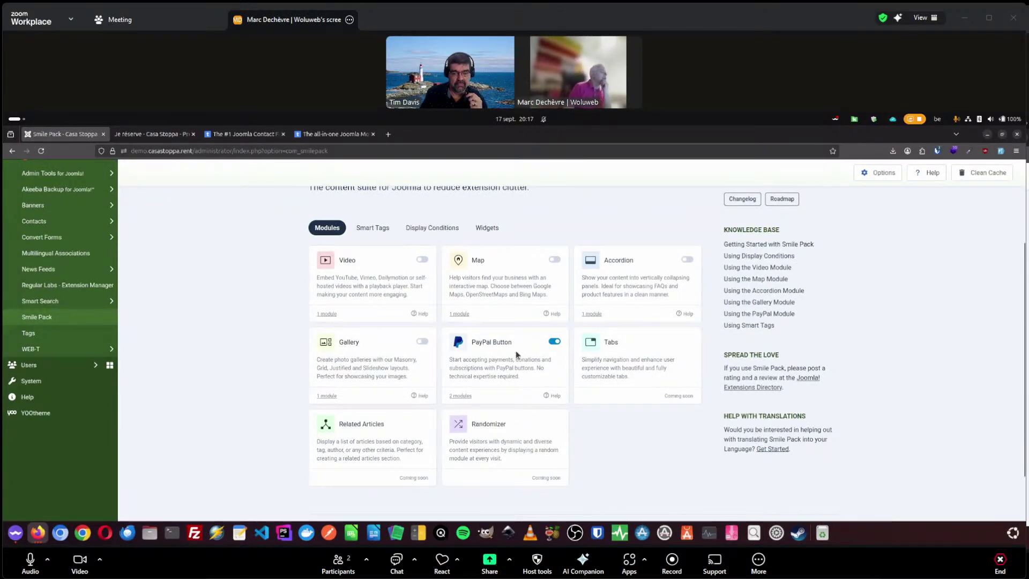
drag(473, 342, 509, 345)
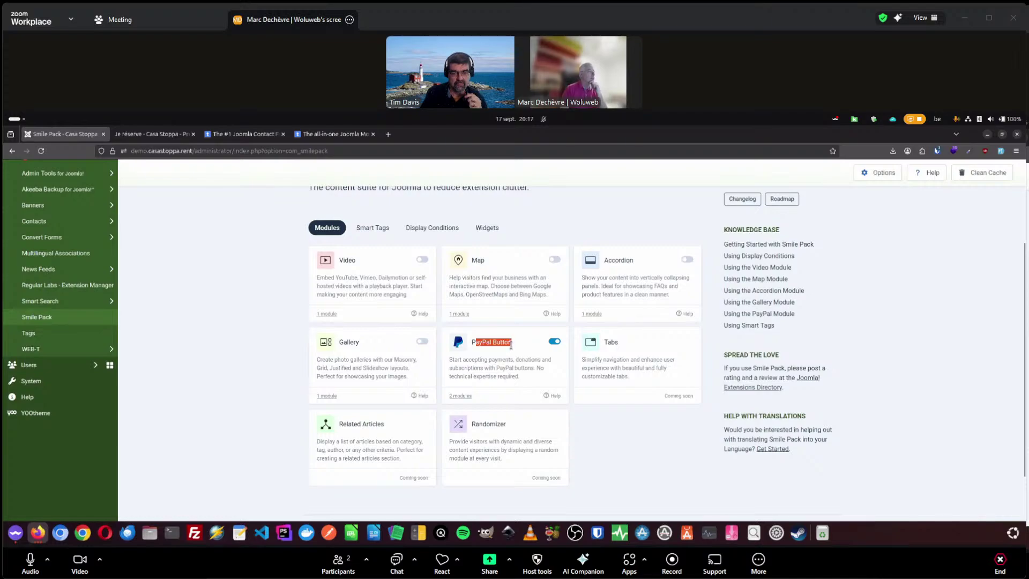
Step: Enable Smile Pack's Accordion module and disable it again
click(688, 260)
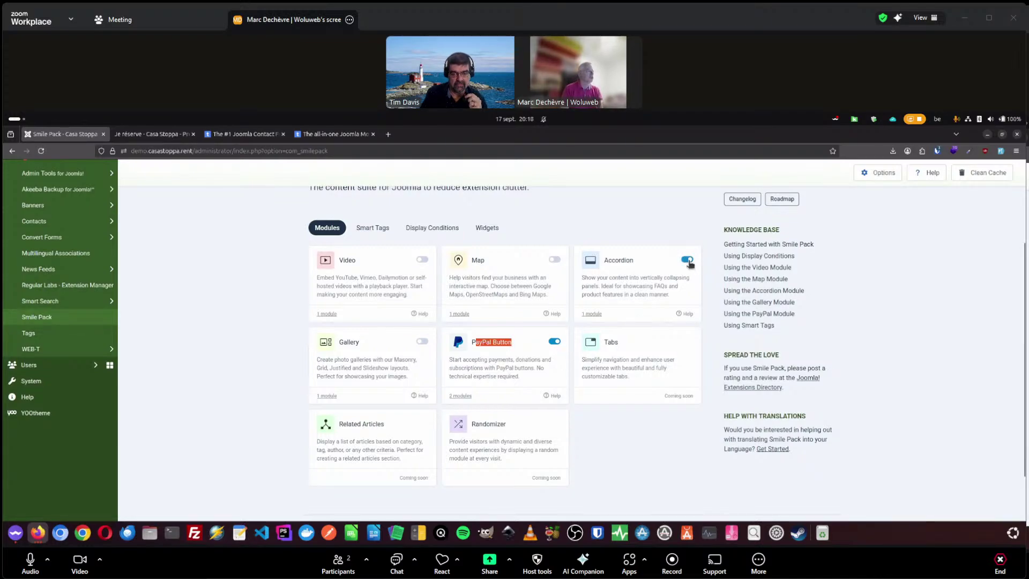
click(688, 260)
scroll(665, 235, up, 2)
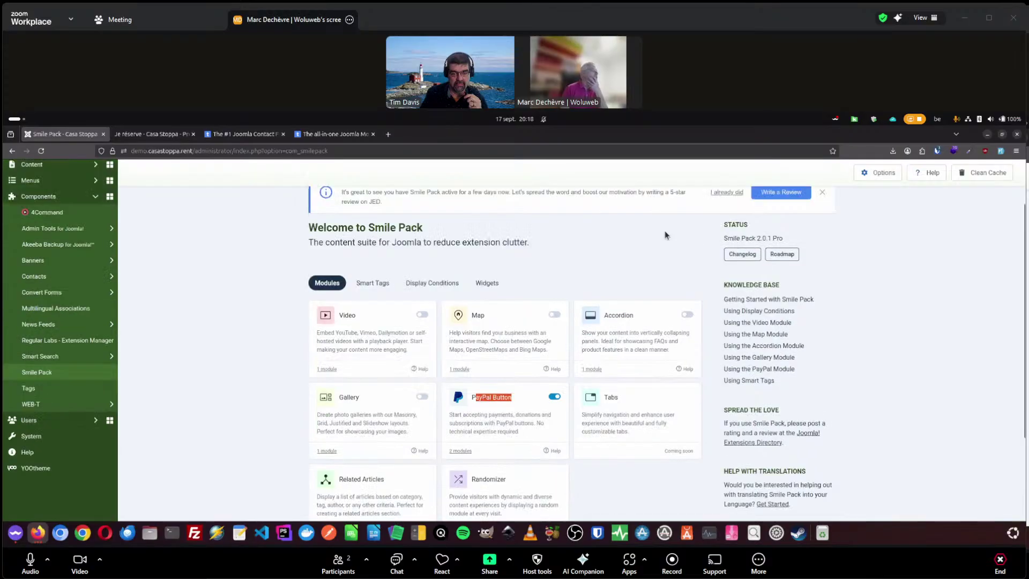
click(489, 395)
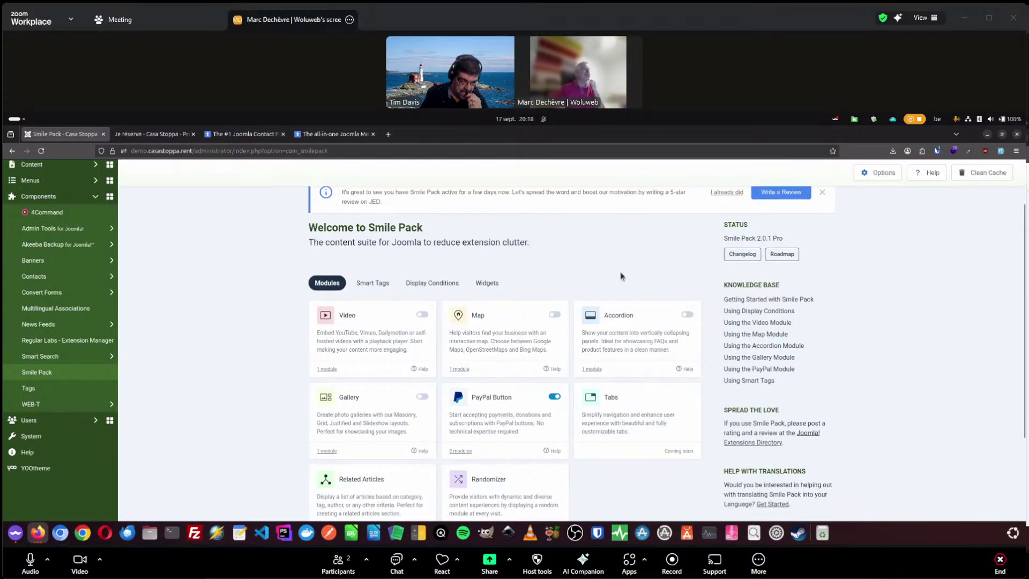
Step: Open the Smile Pack configuration and review its display conditions, map API keys, and PayPal live and sandbox credential settings
scroll(906, 193, up, 2)
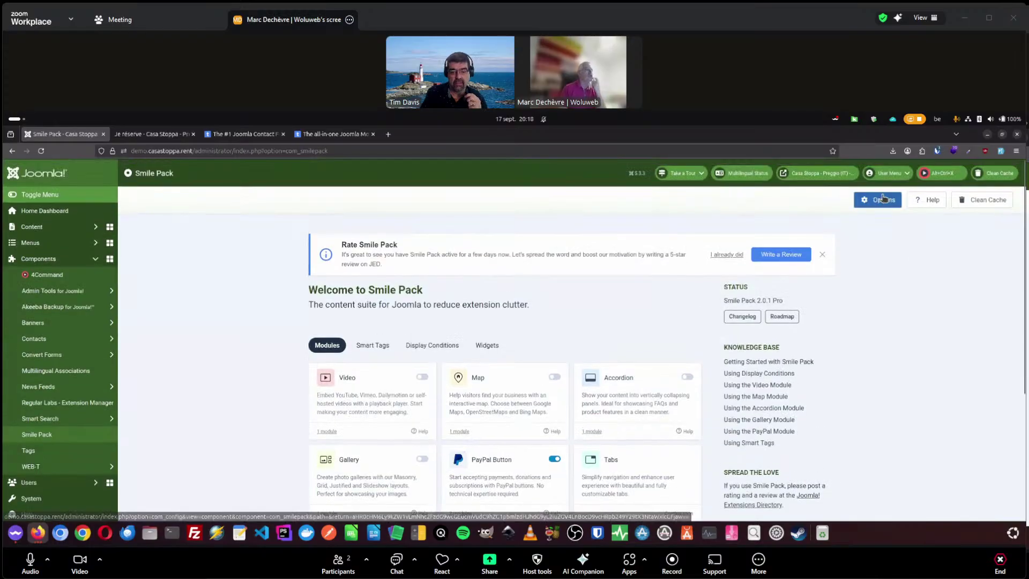
click(882, 200)
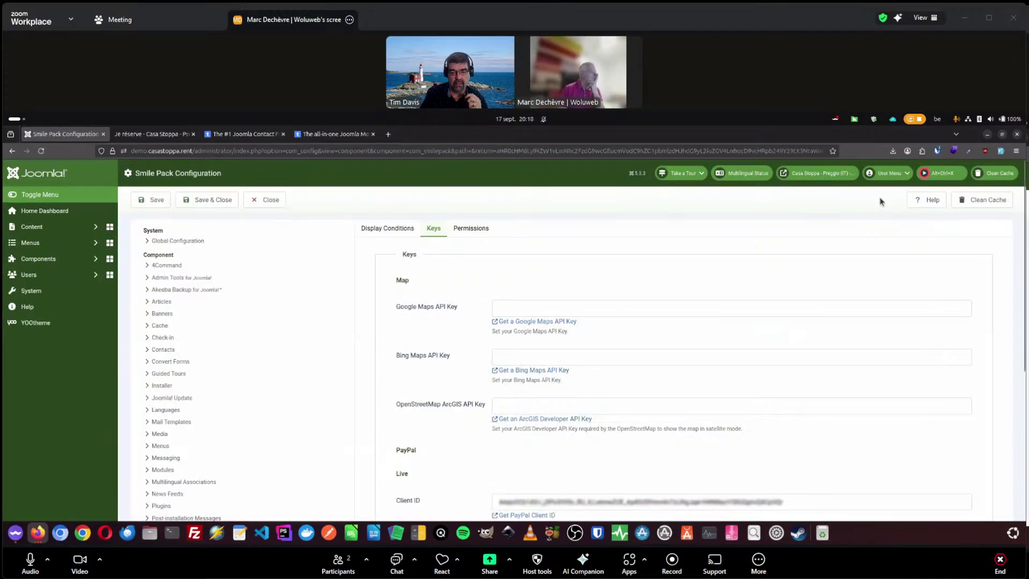
click(396, 230)
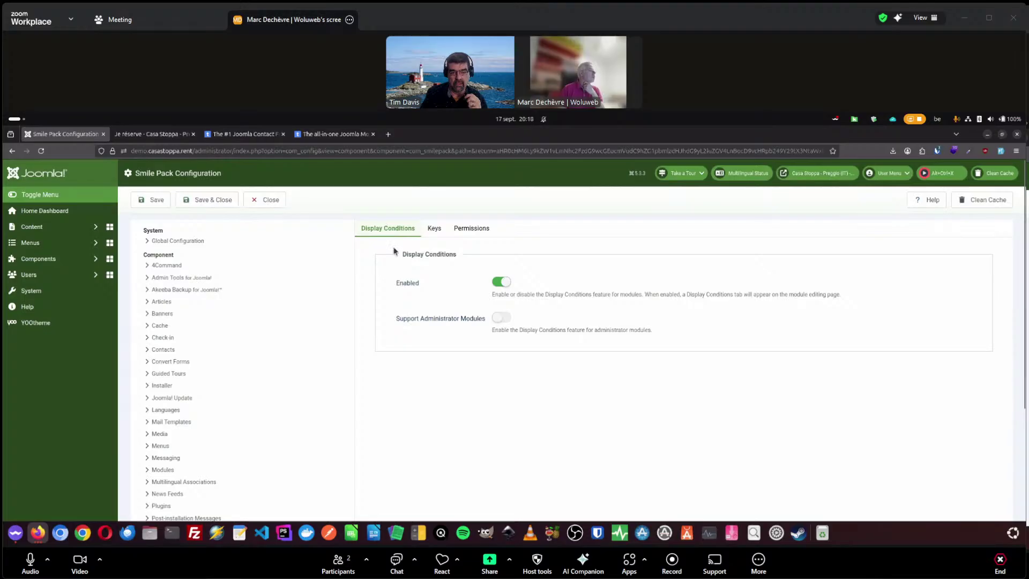
click(441, 230)
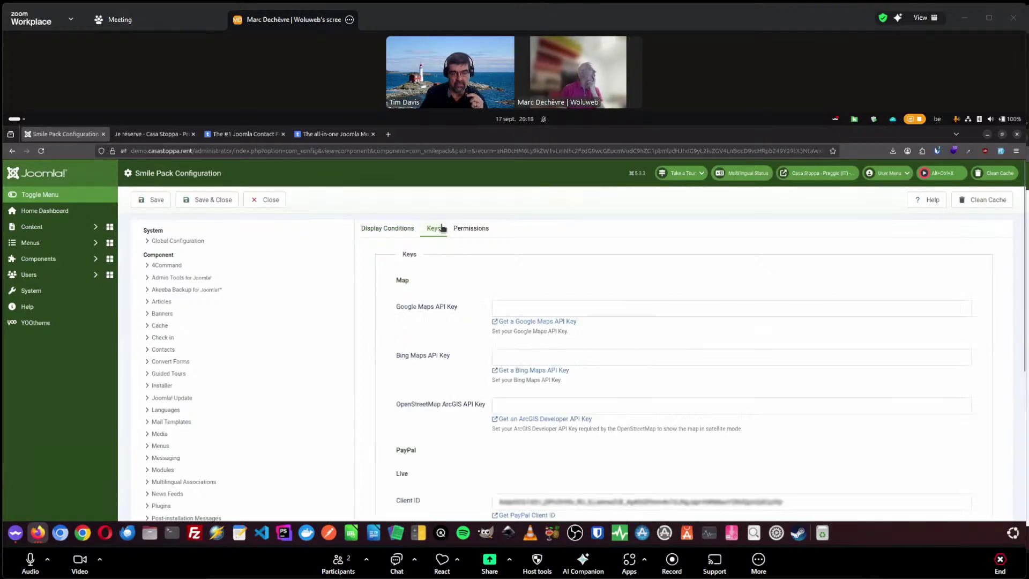
scroll(450, 207, down, 2)
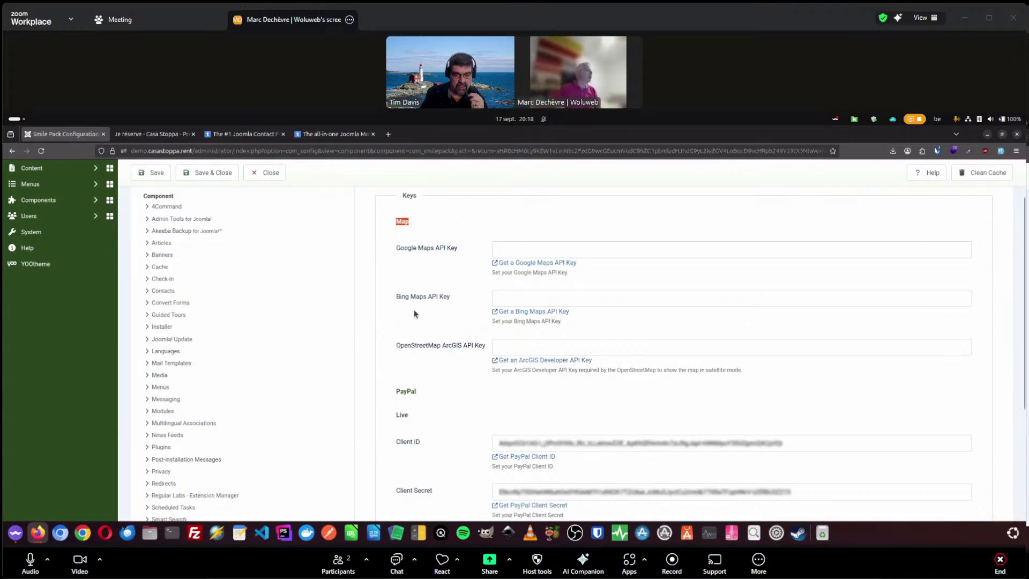
drag(403, 345, 427, 346)
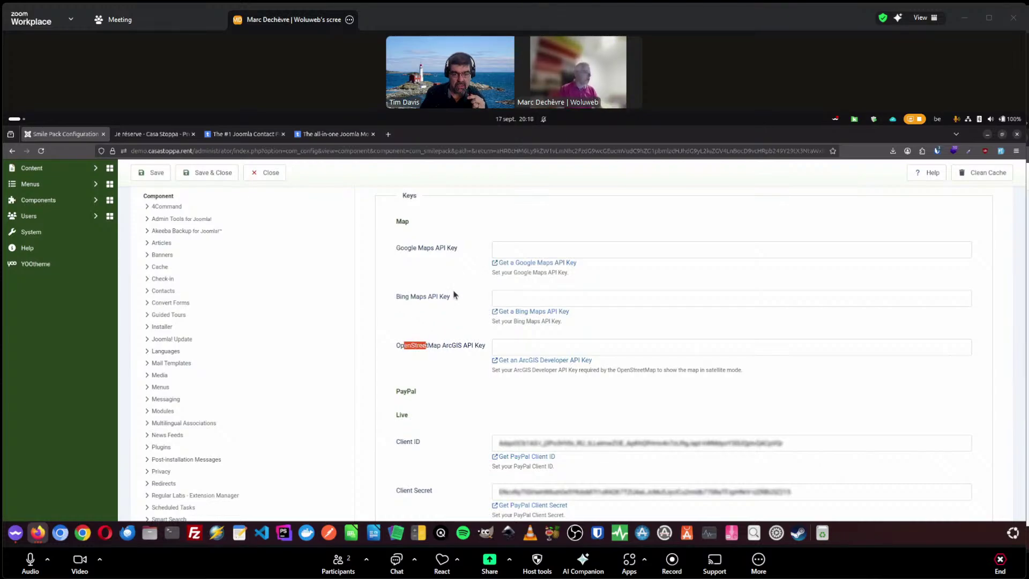
scroll(453, 290, down, 2)
scroll(451, 287, down, 2)
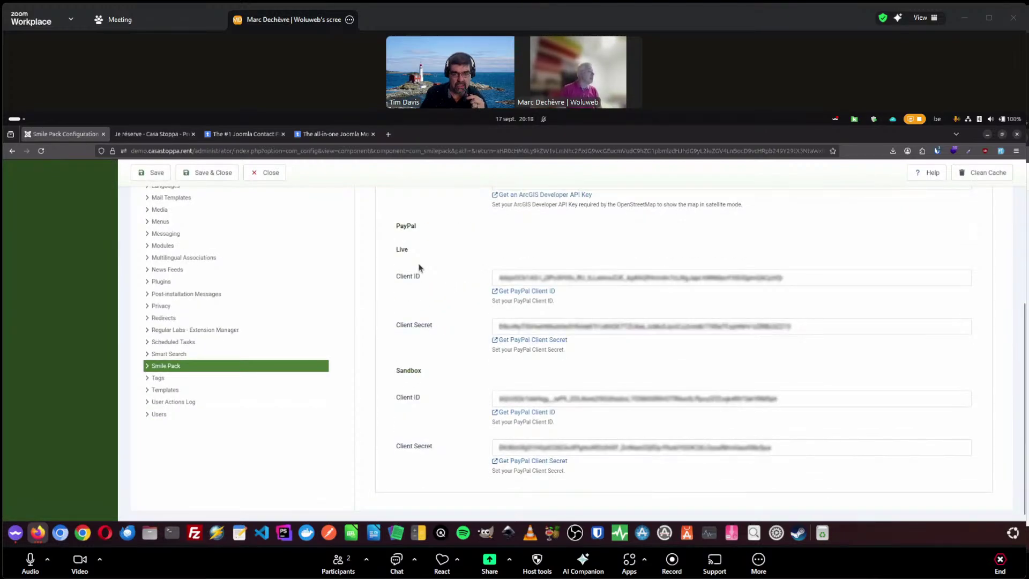
double_click(398, 225)
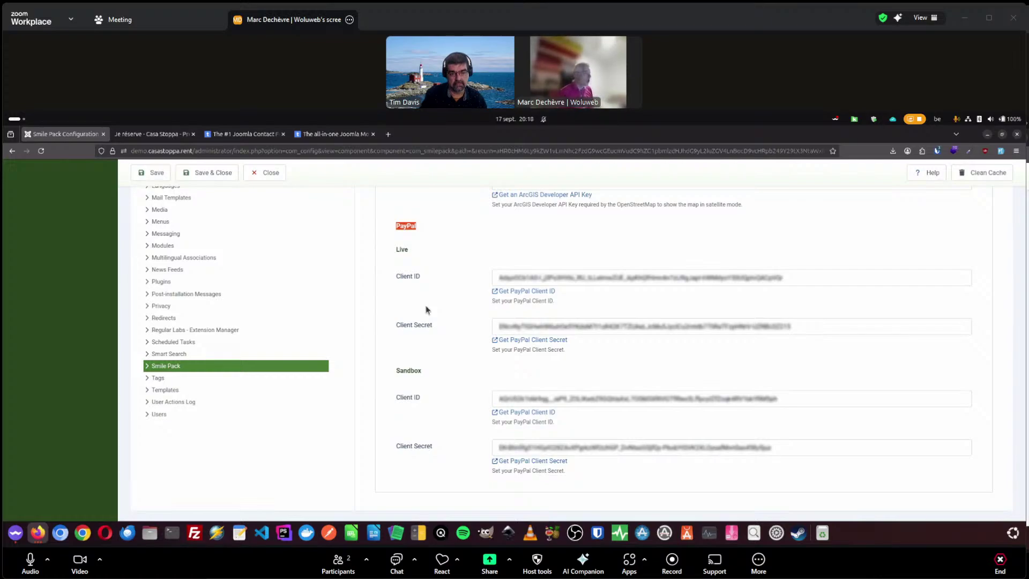
Step: Open the Home Dashboard in a new tab, then open the user.css file linked in its Notes at an enlarged text size
scroll(220, 314, up, 5)
middle_click(58, 211)
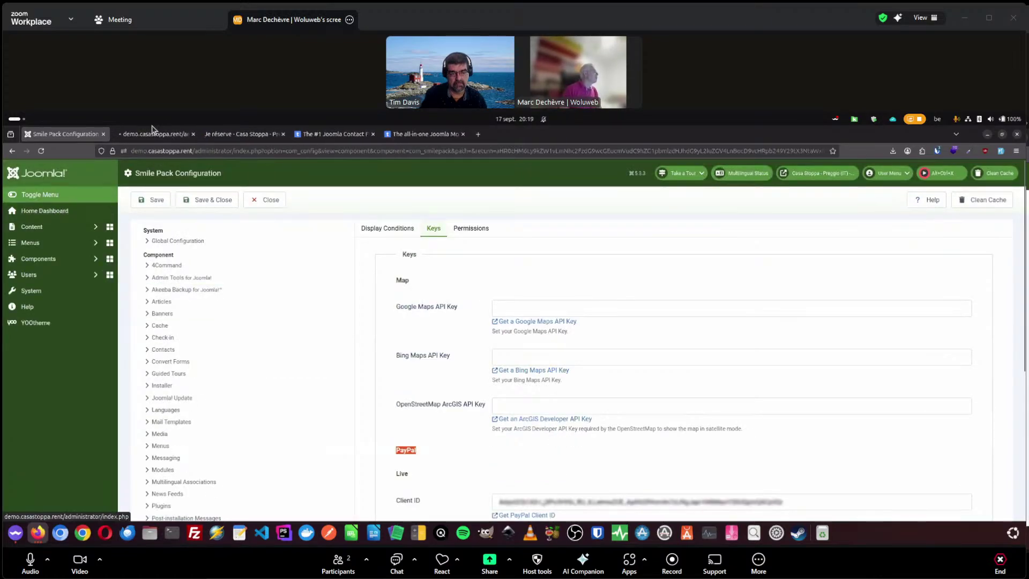
click(152, 132)
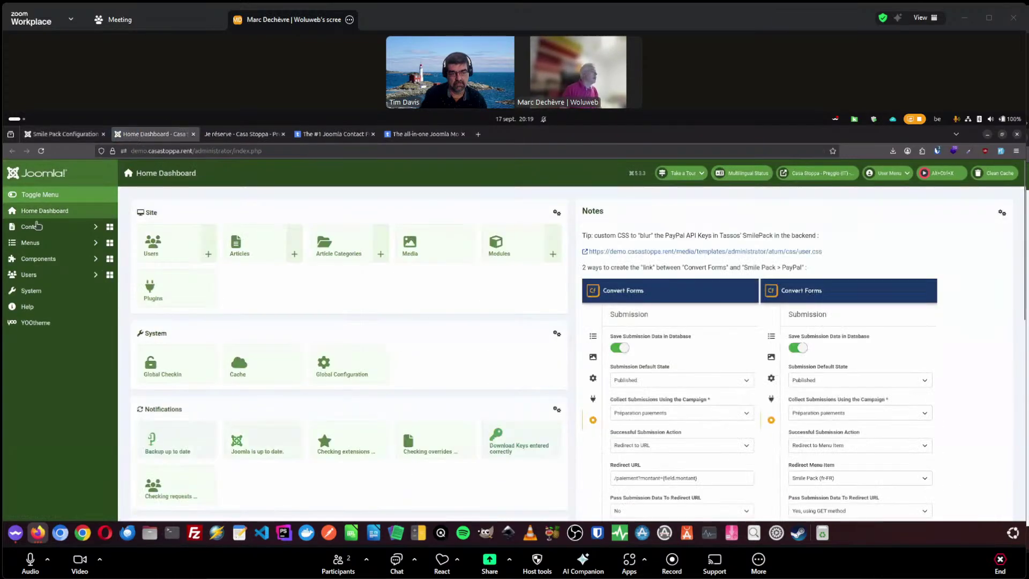
click(664, 255)
key(ctrl+plus)
key(ctrl+plus)
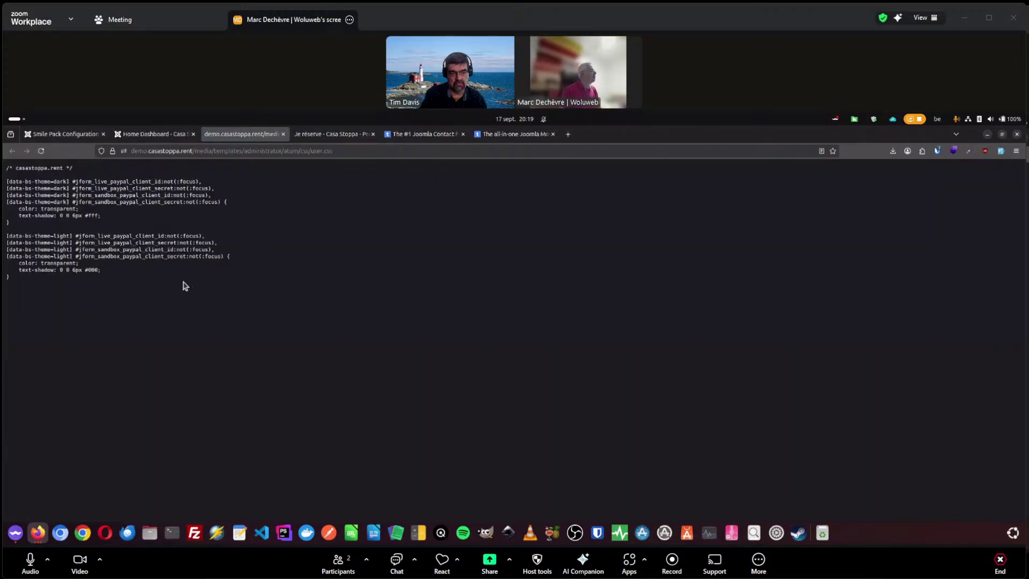
key(ctrl+plus)
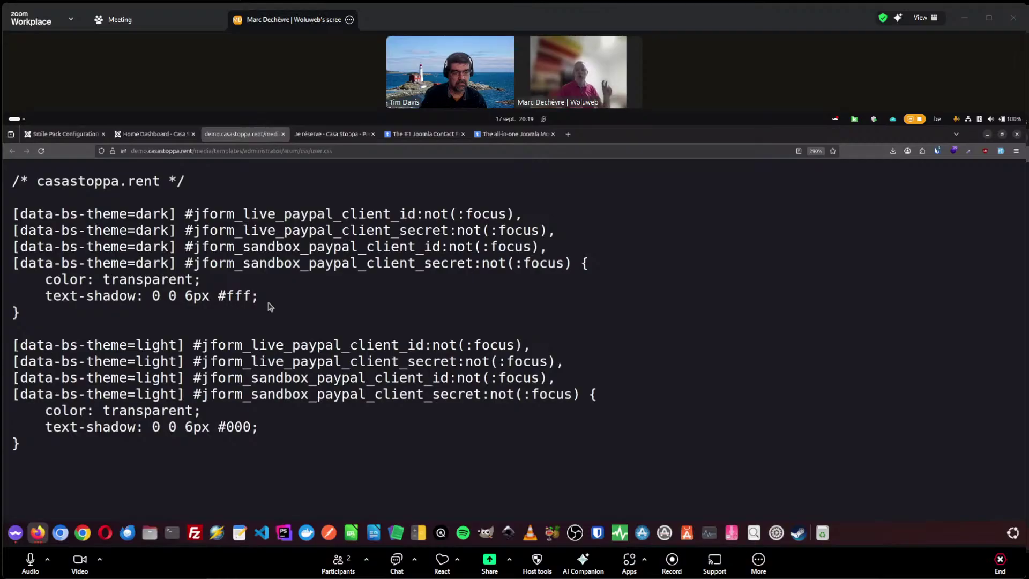
Step: Examine the transparent color and text-shadow rules in user.css that blur the PayPal client ID and secret fields
drag(249, 299, 7, 281)
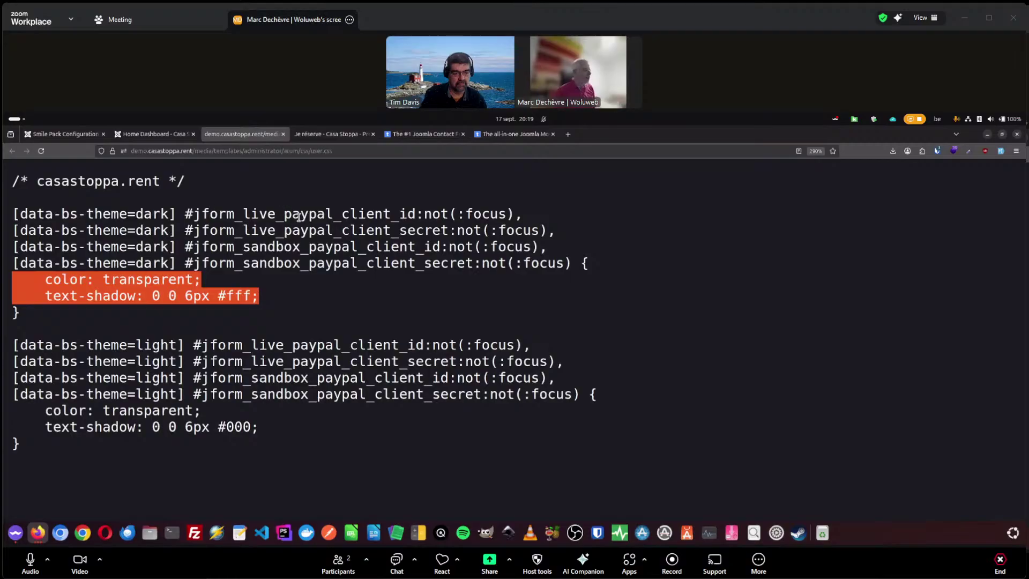
click(62, 279)
drag(42, 278, 201, 279)
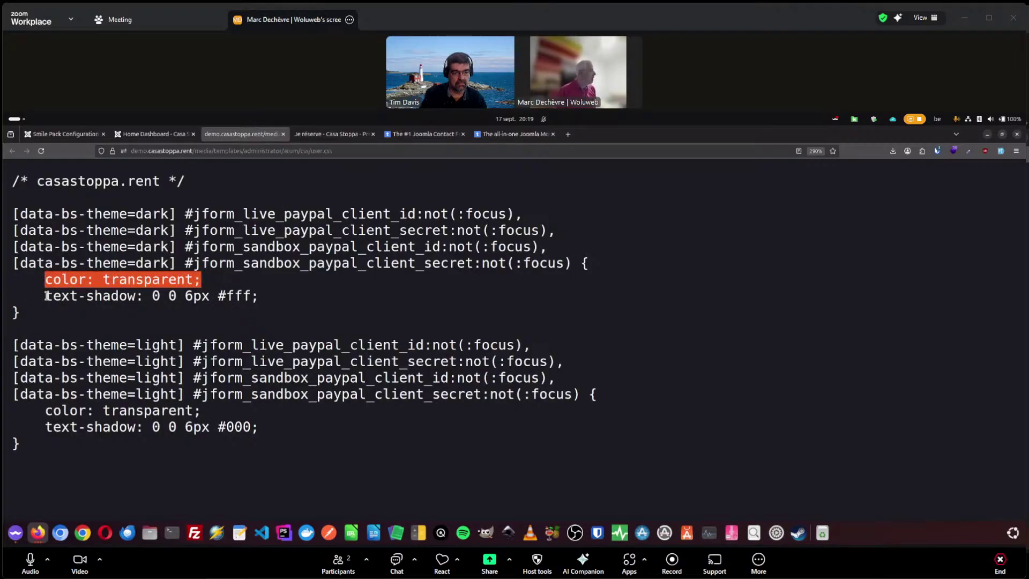
drag(46, 295, 293, 309)
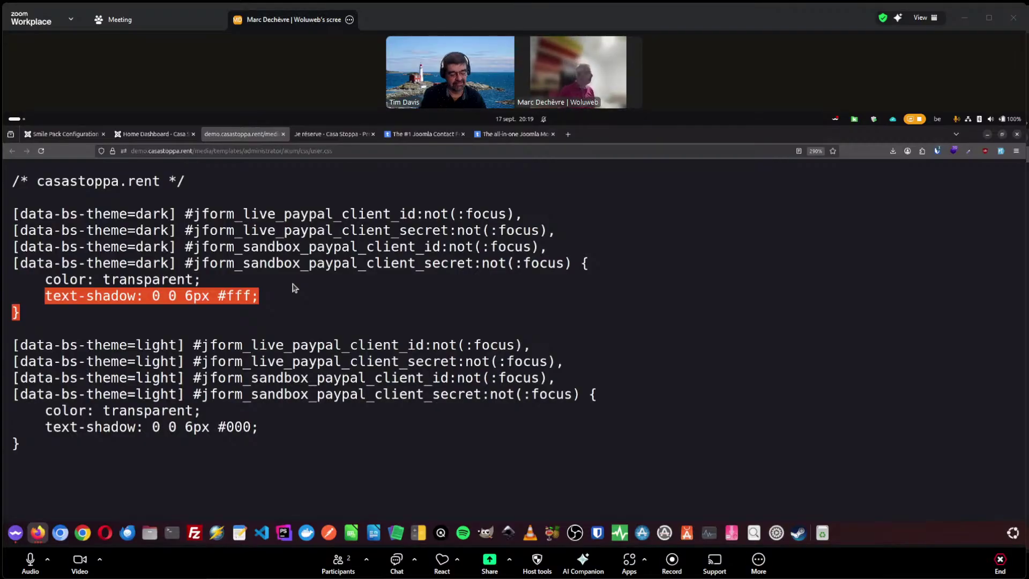
click(101, 316)
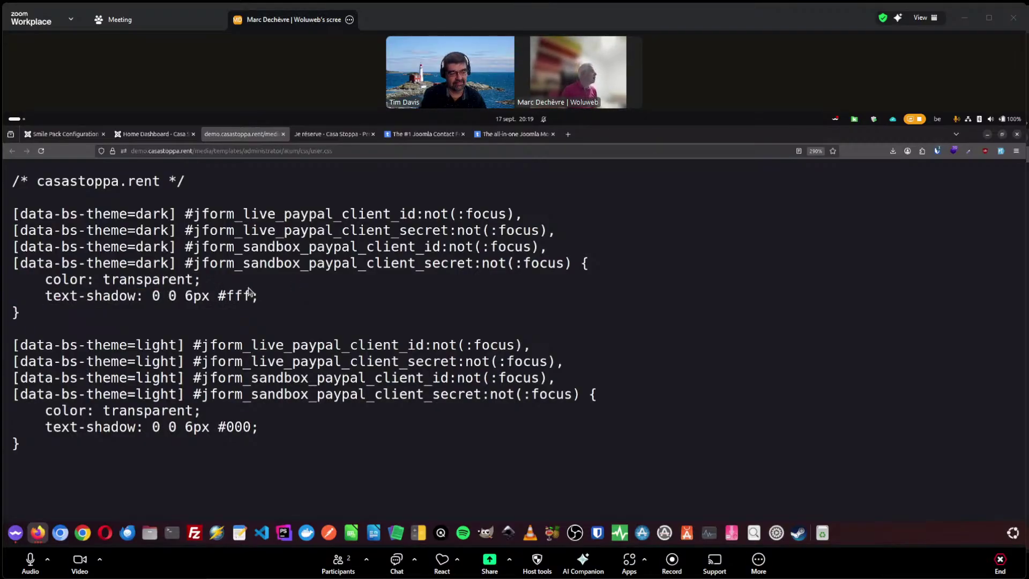
drag(258, 298, 12, 279)
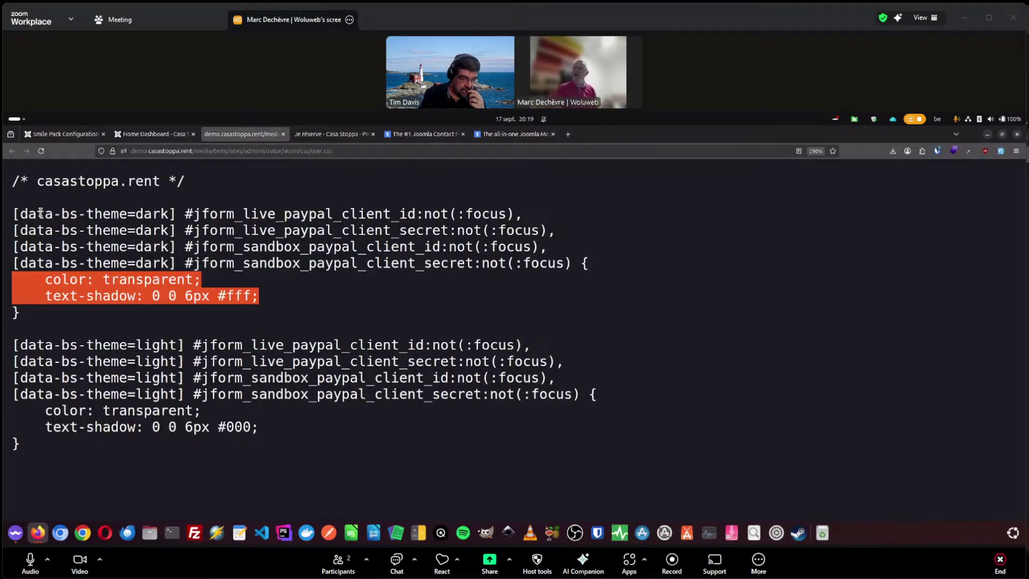
click(70, 276)
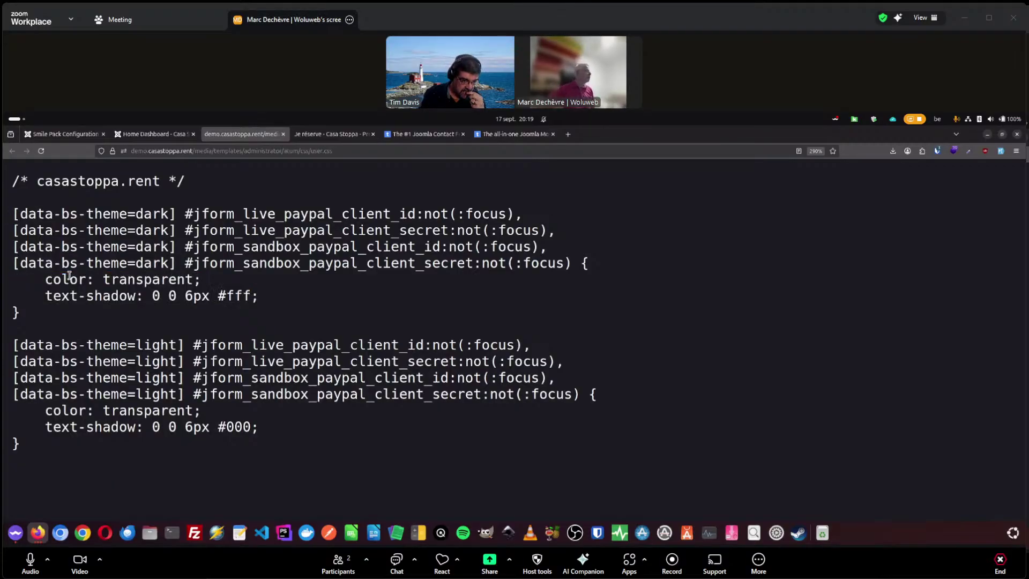
drag(46, 294, 281, 303)
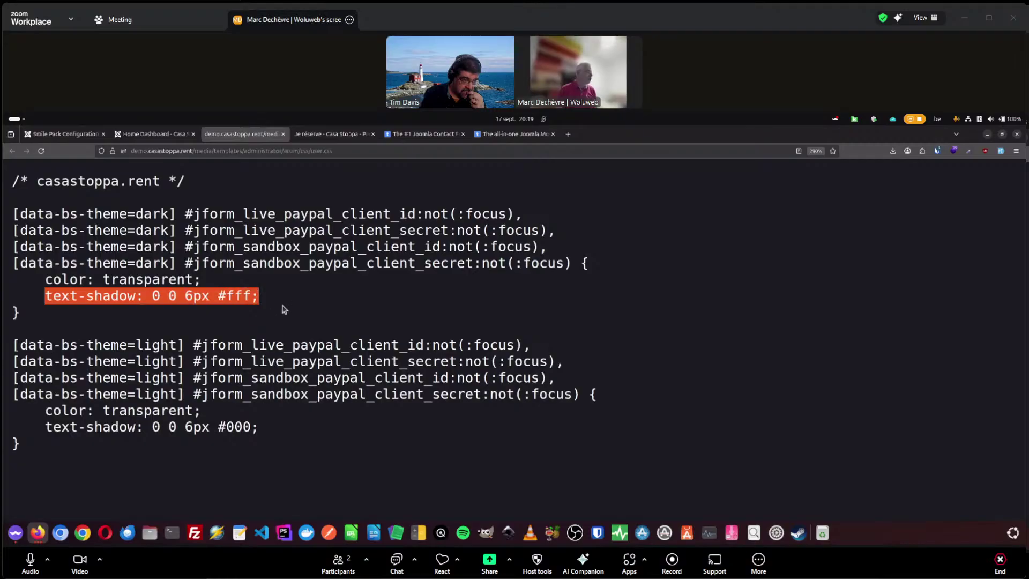
click(160, 441)
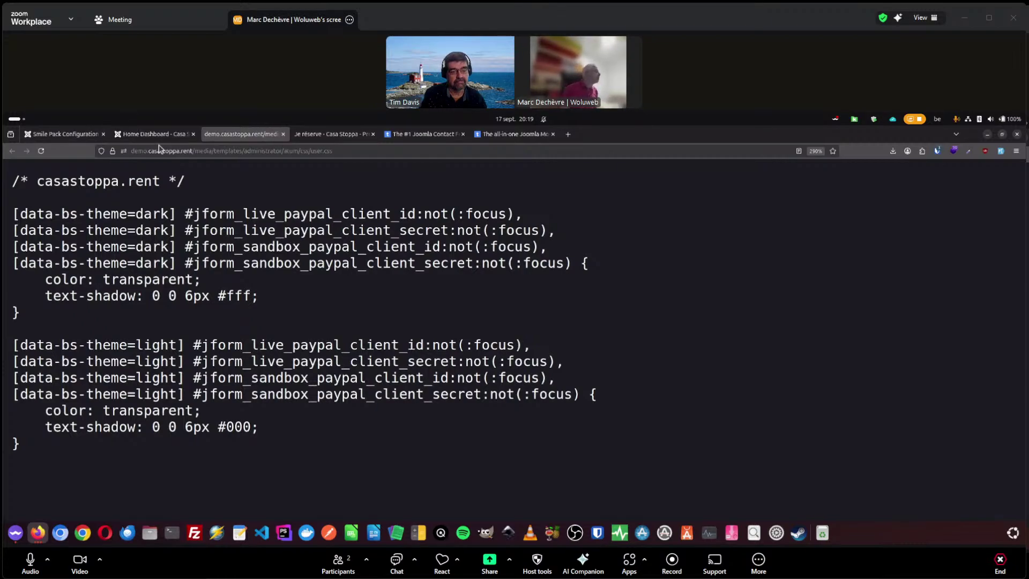
Step: Return to the Home Dashboard, reset the page zoom, and switch back to the Smile Pack configuration
click(147, 134)
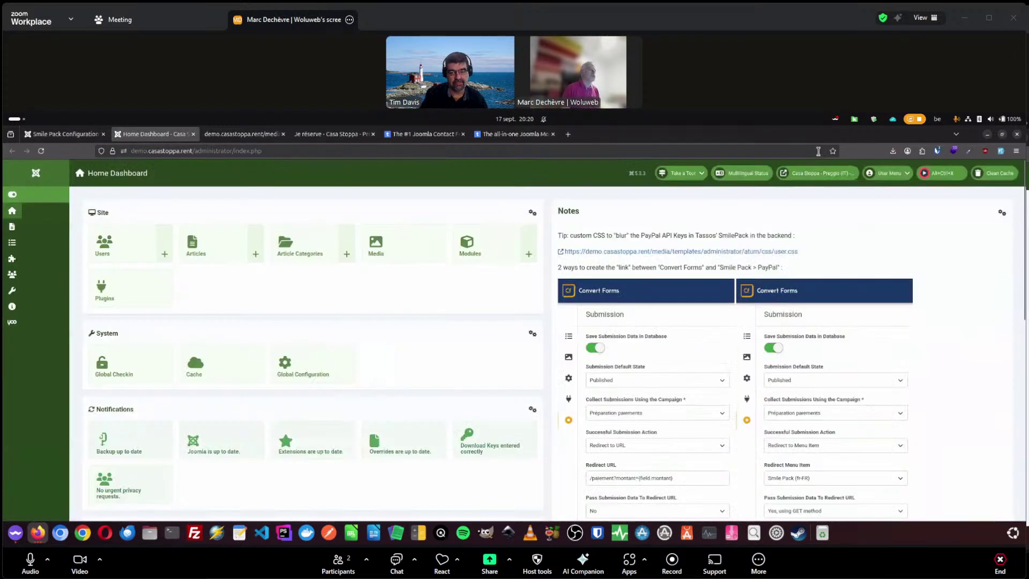
key(ctrl+0)
click(67, 133)
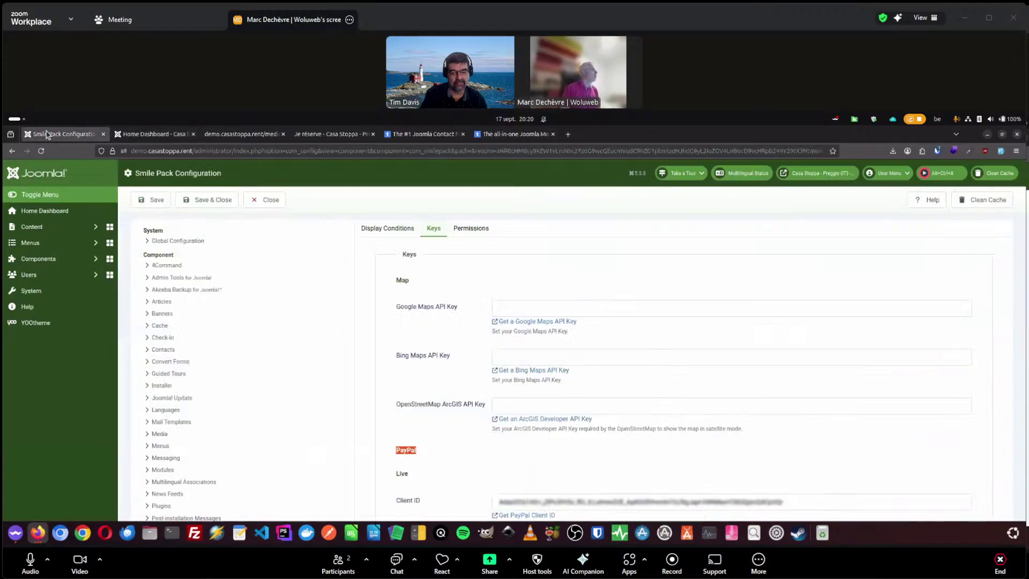
Step: Review the blurred PayPal live and sandbox credentials, then close the Smile Pack configuration
scroll(407, 314, down, 3)
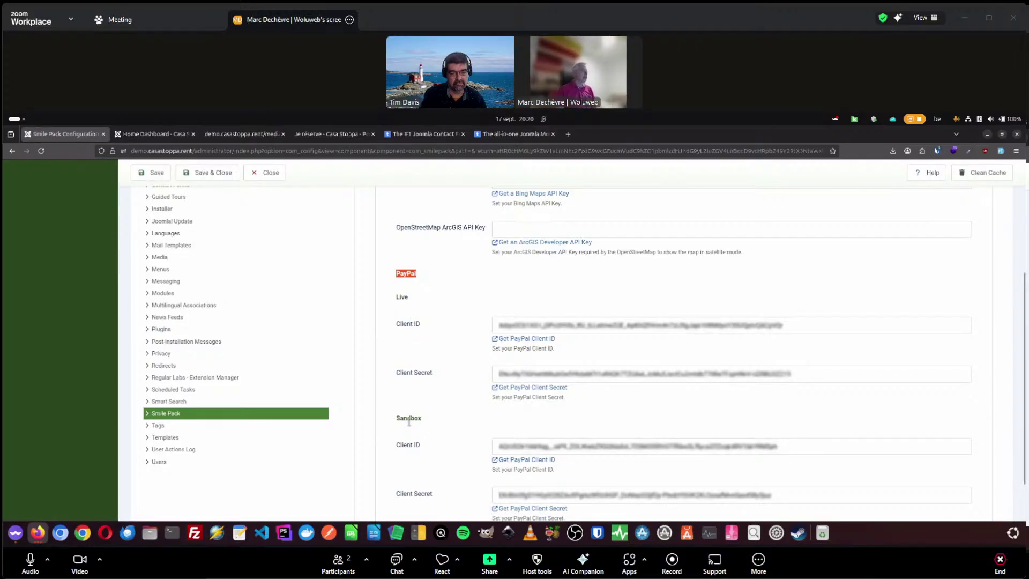
scroll(414, 463, down, 2)
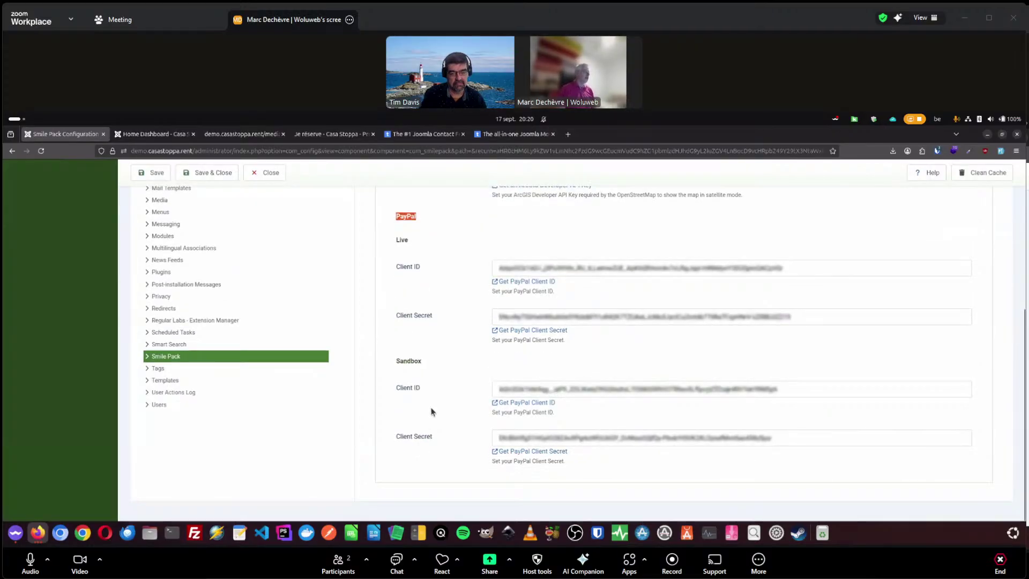
scroll(421, 324, up, 5)
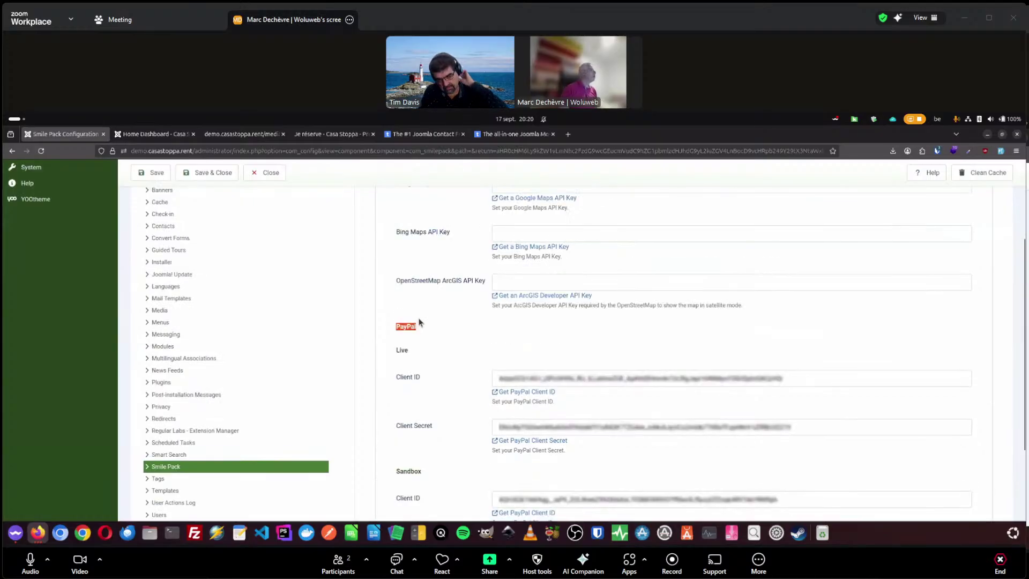
click(271, 186)
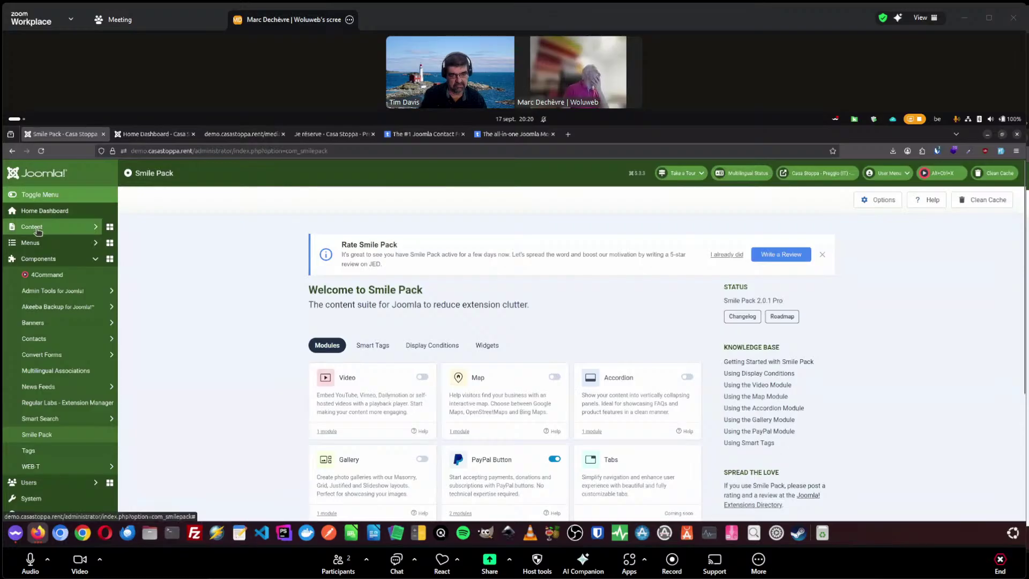
Step: Examine the Smile Pack module overview and its full Smart Tags list, then return to the modules overview
scroll(211, 346, down, 2)
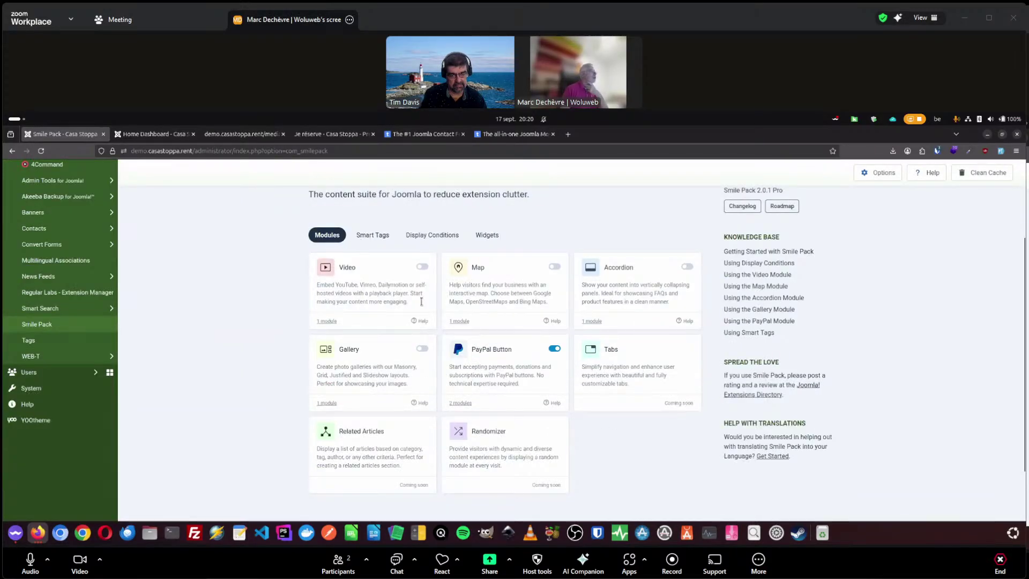
click(368, 237)
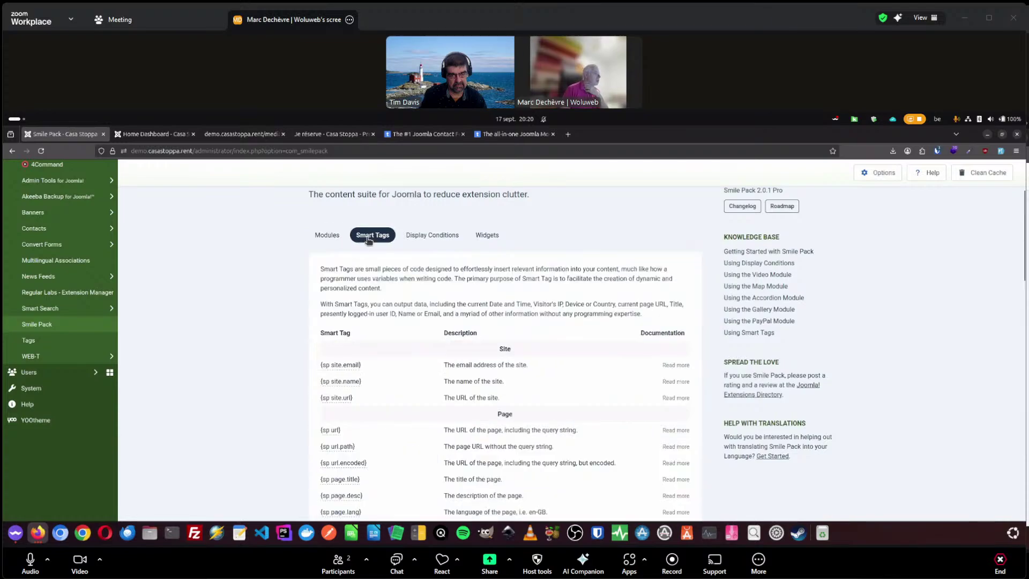
scroll(279, 294, down, 10)
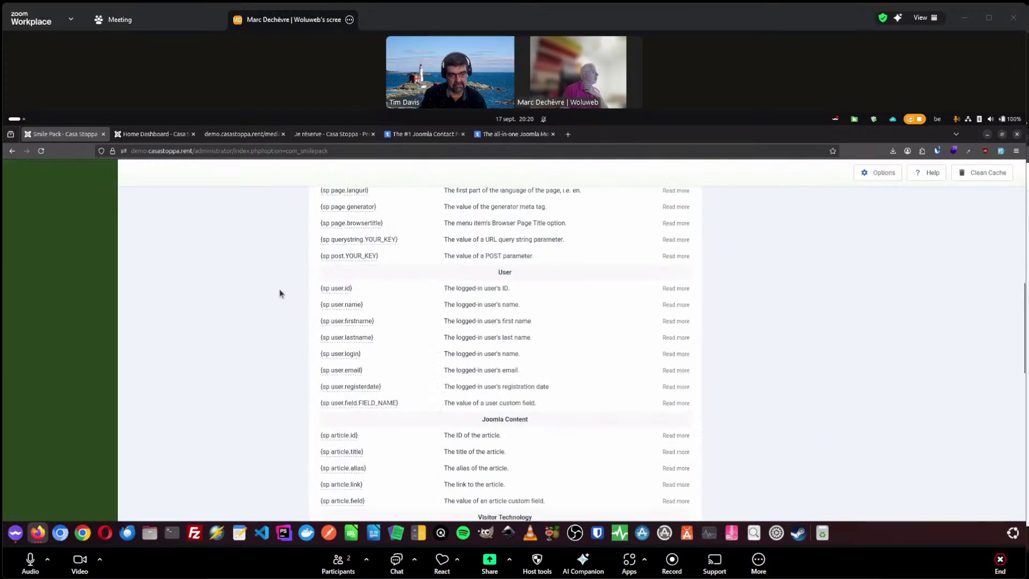
scroll(280, 293, down, 3)
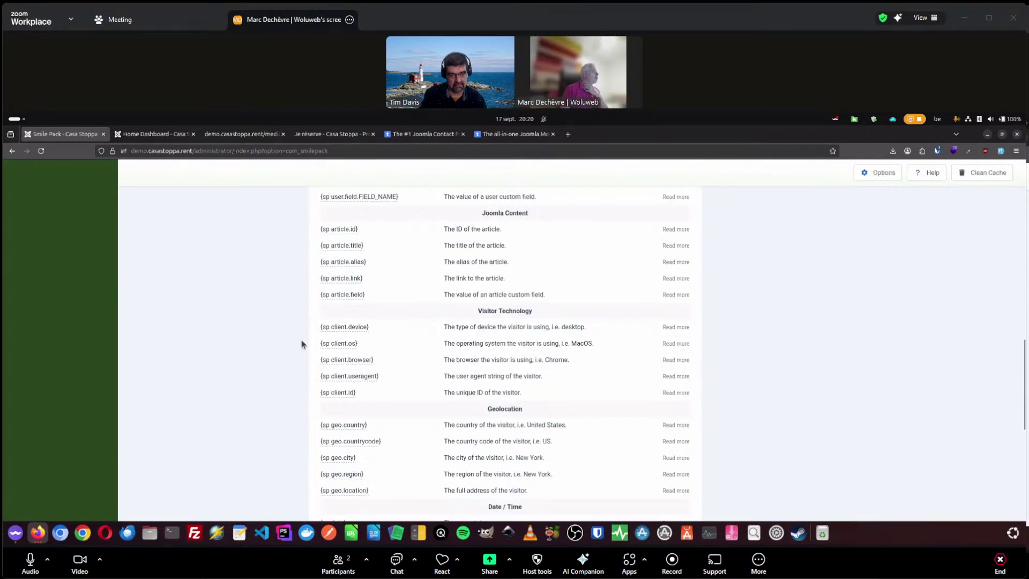
scroll(305, 335, down, 2)
scroll(313, 326, down, 3)
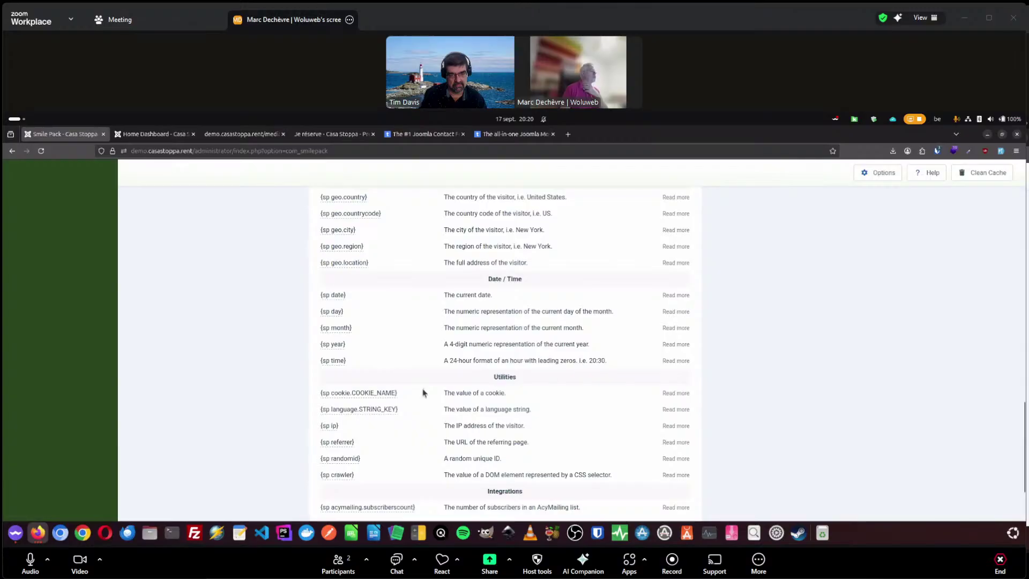
scroll(459, 422, down, 2)
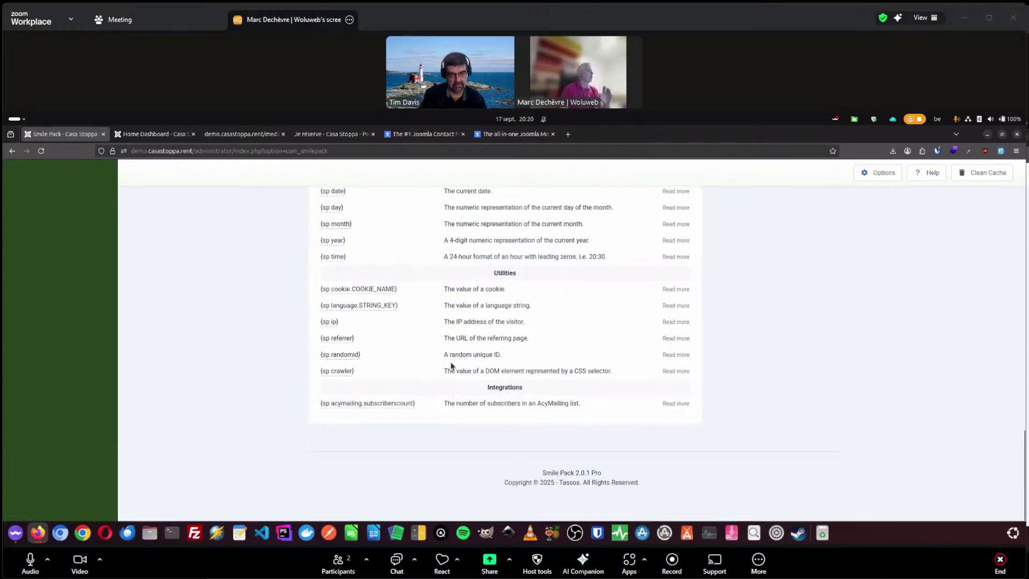
scroll(429, 306, up, 20)
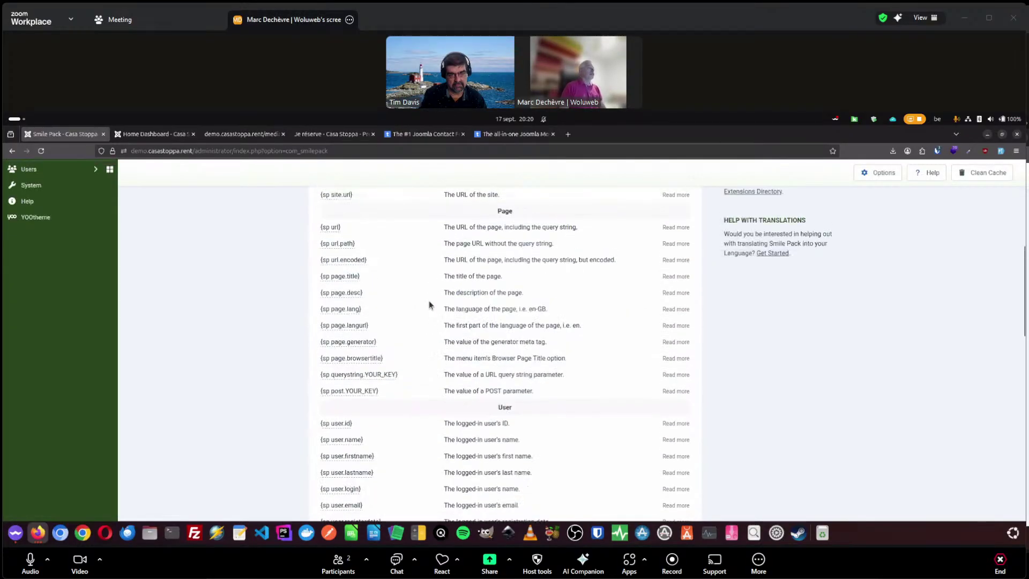
scroll(429, 305, up, 3)
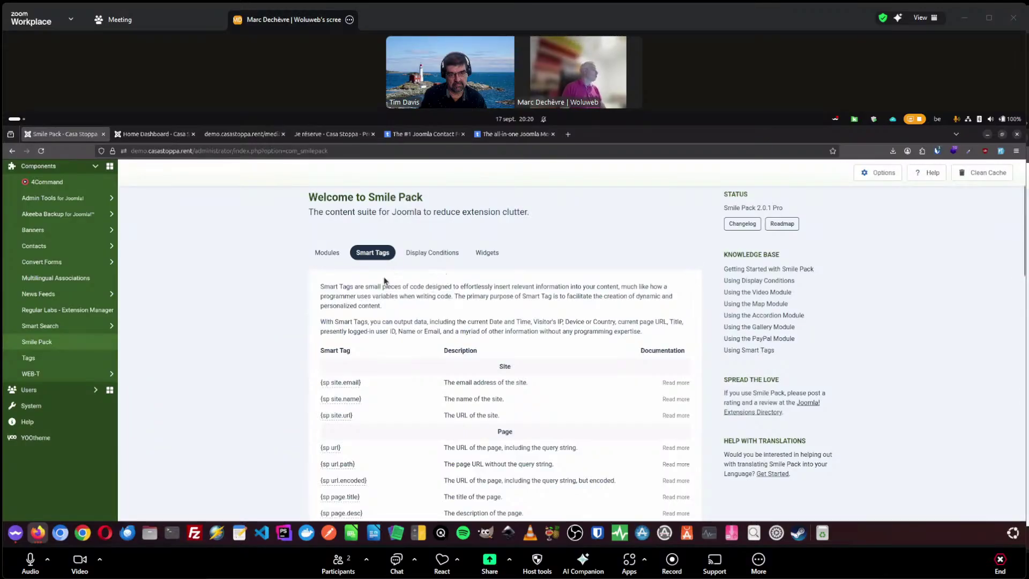
click(327, 252)
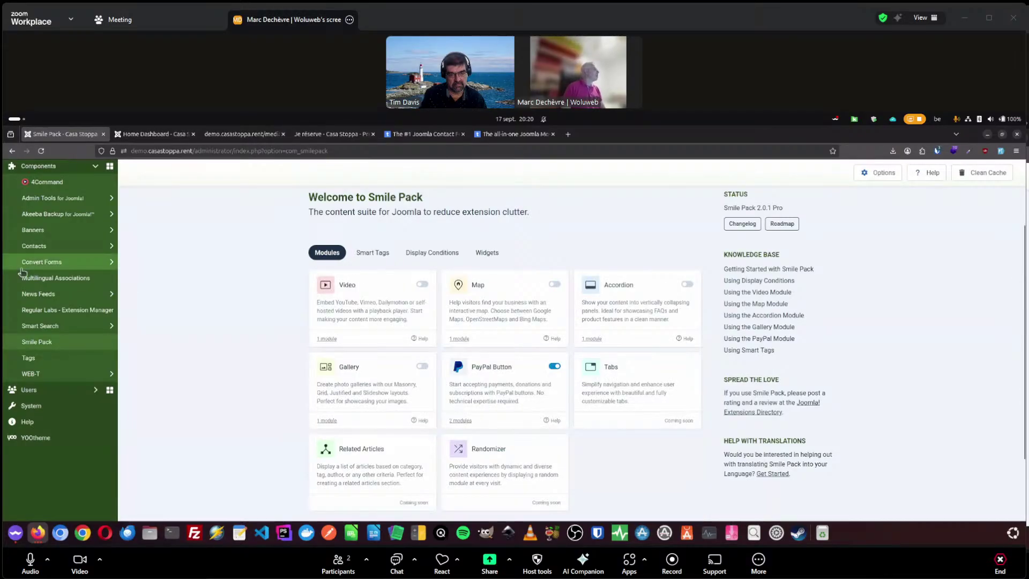
Step: Open the PayPal module from the site modules and review its button color, layout, corner style and width settings
scroll(48, 225, up, 3)
click(45, 228)
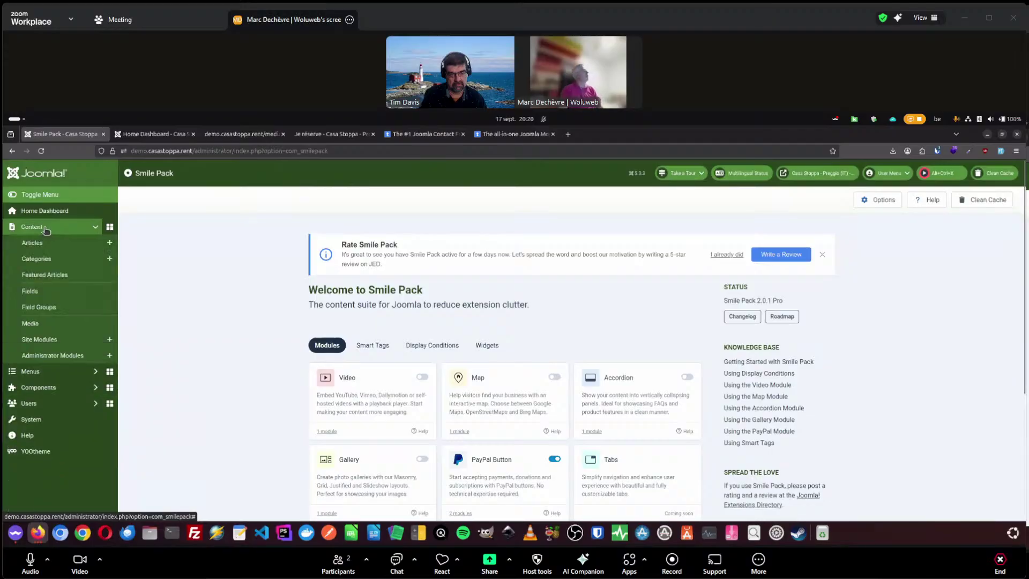
click(56, 343)
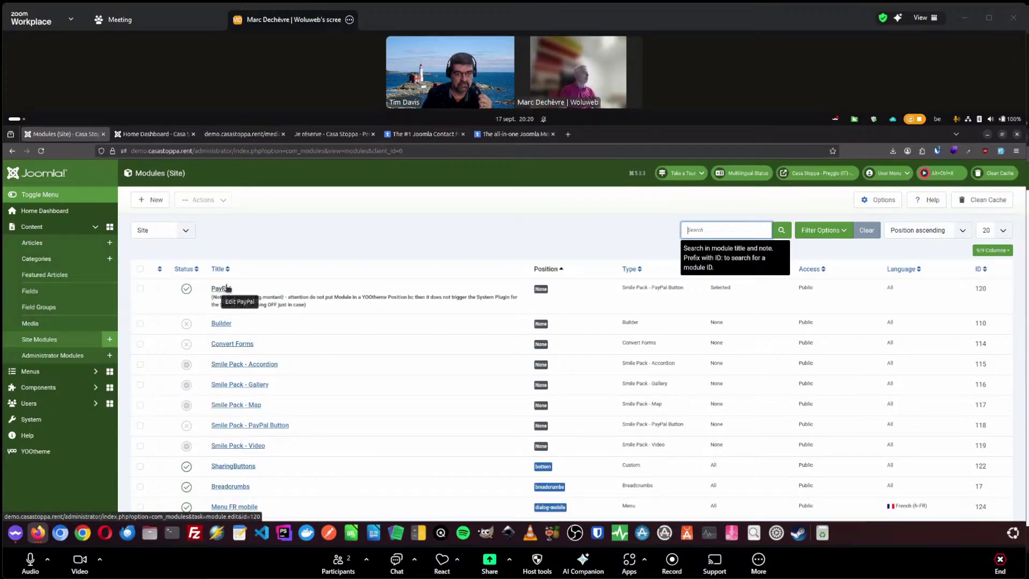
click(225, 289)
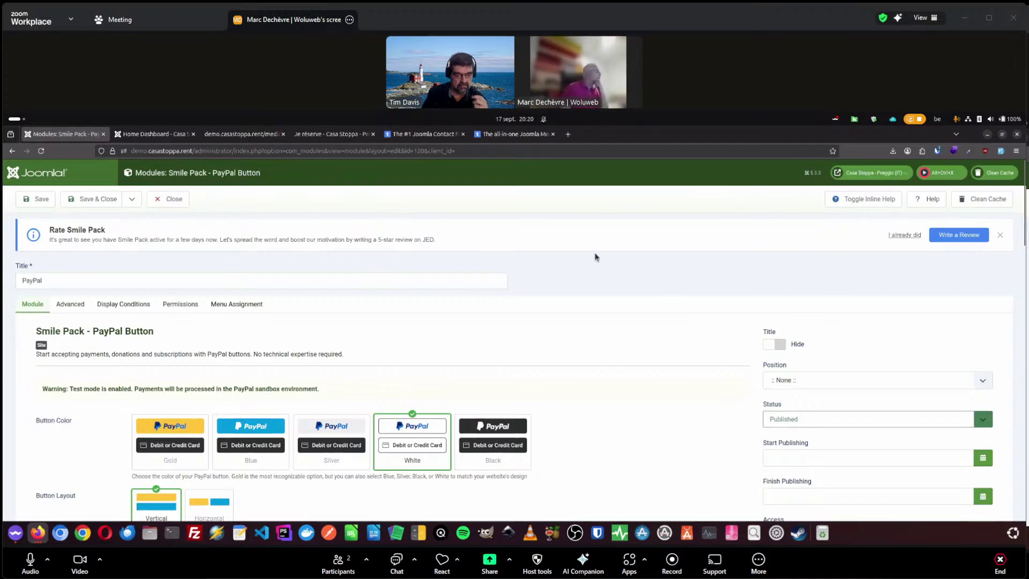
scroll(593, 255, down, 2)
scroll(592, 255, down, 2)
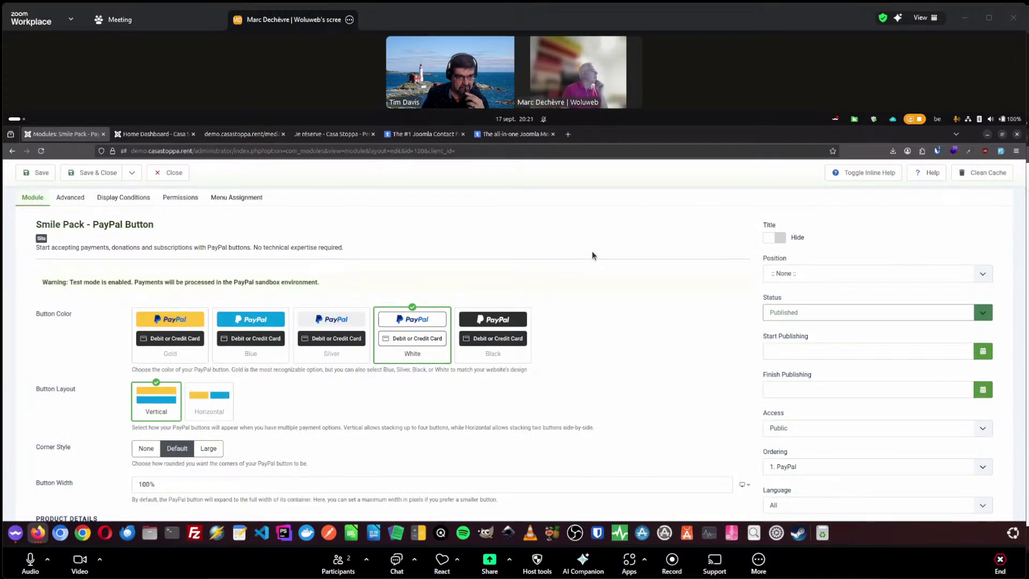
scroll(592, 255, down, 2)
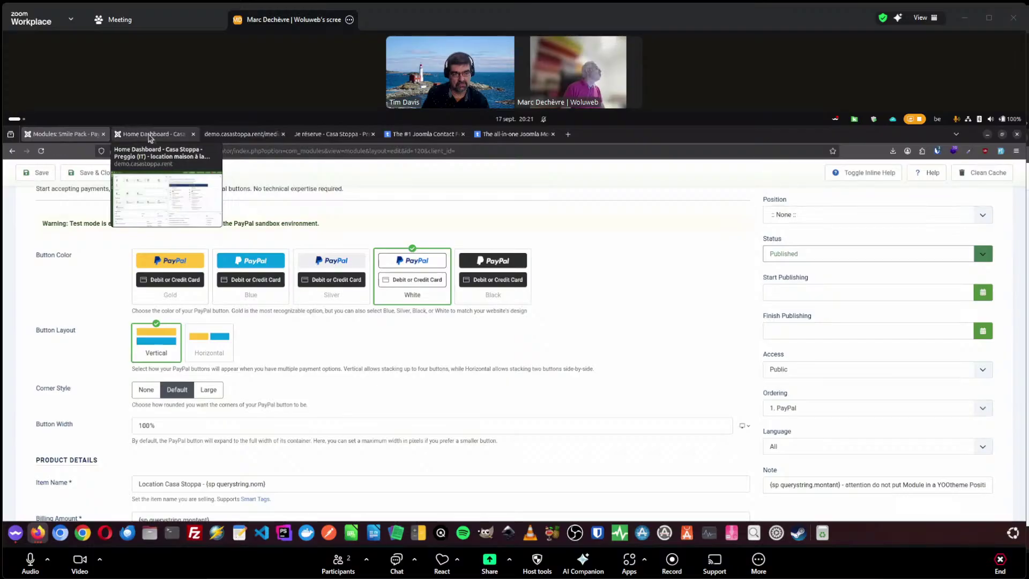
Step: Close the user.css page and open the Smile Pack payment page from the rental site's main navigation
click(149, 136)
click(229, 134)
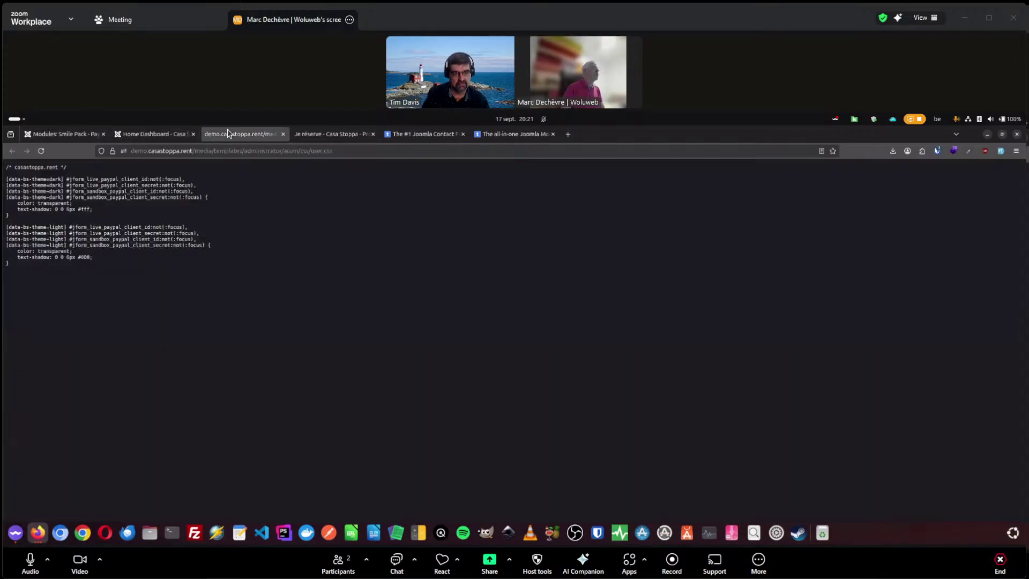
click(283, 134)
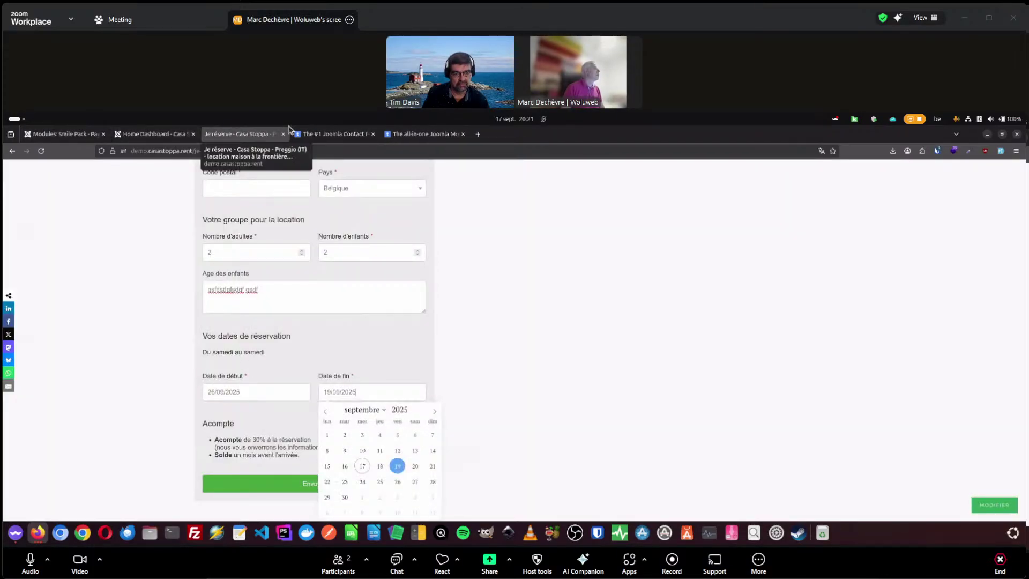
scroll(665, 232, up, 6)
click(811, 199)
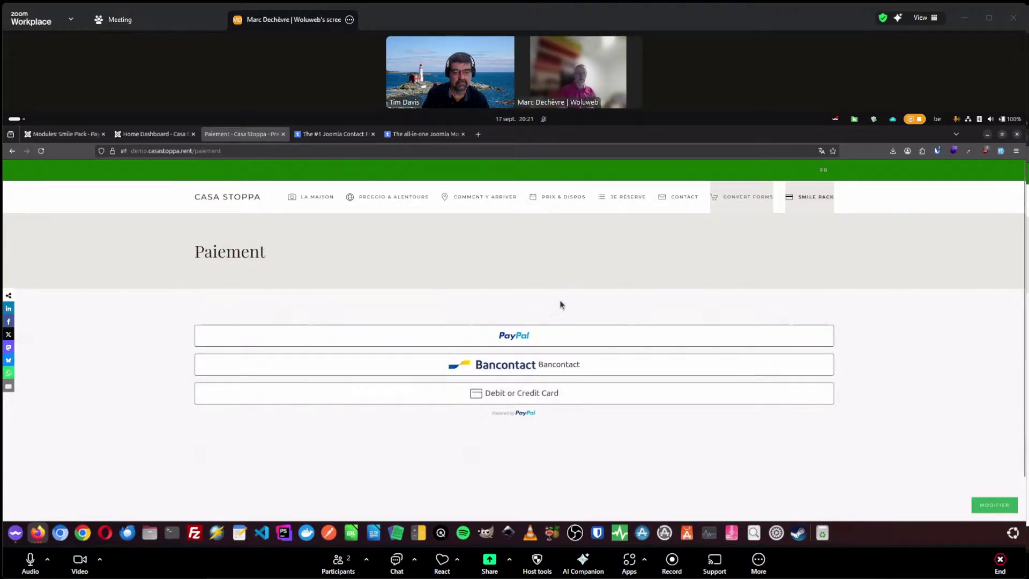
Step: Return to the PayPal module and examine the button layout, Item Name and Billing Amount settings, highlighting the querystring.montant Smart Tag
click(41, 134)
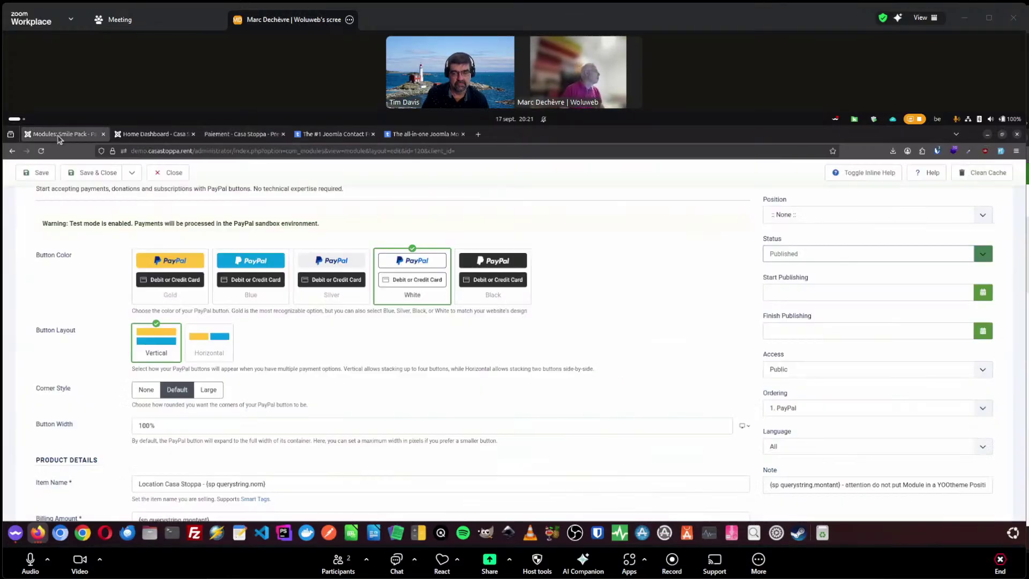
scroll(74, 341, down, 2)
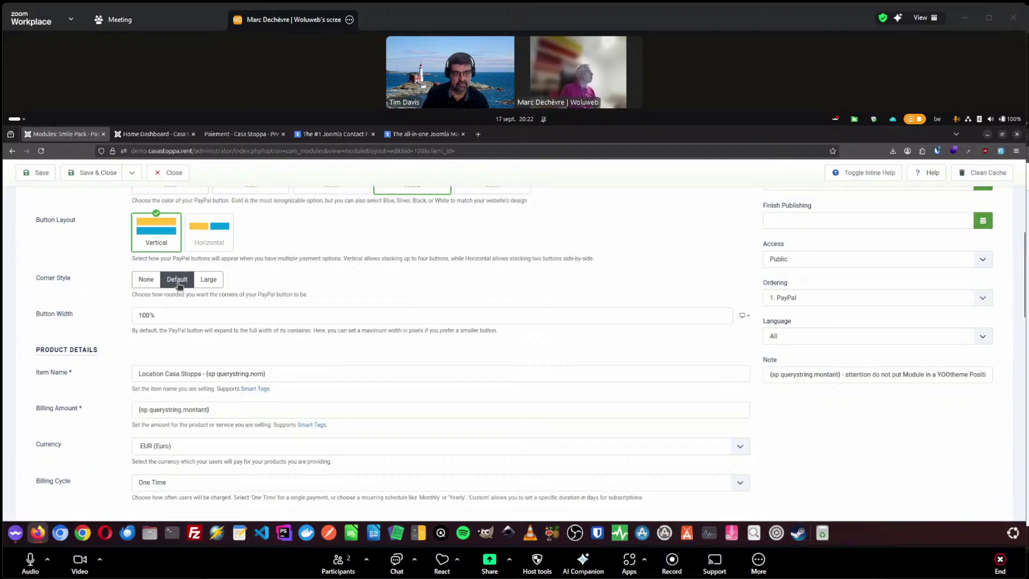
scroll(82, 316, down, 2)
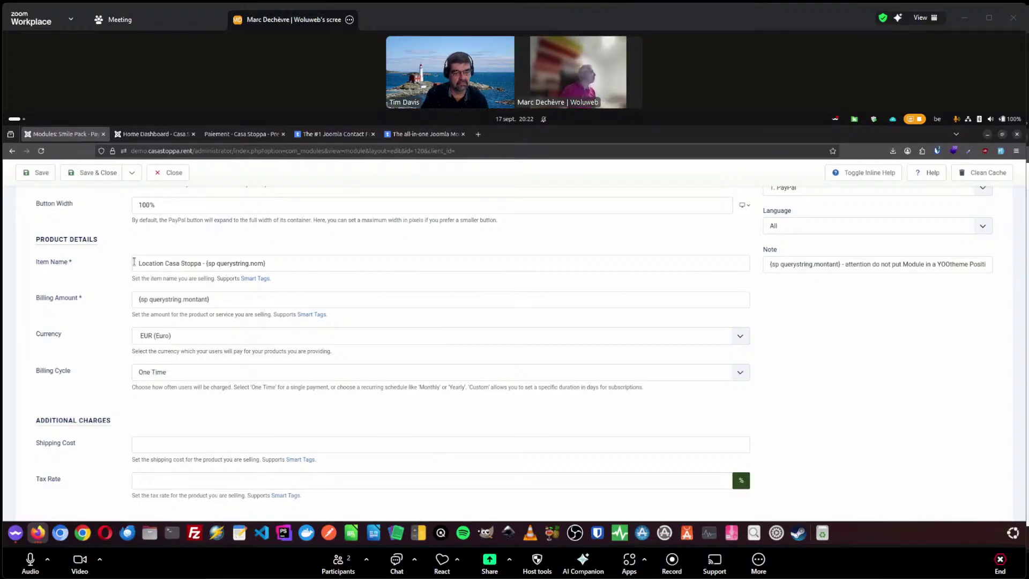
drag(35, 263, 74, 263)
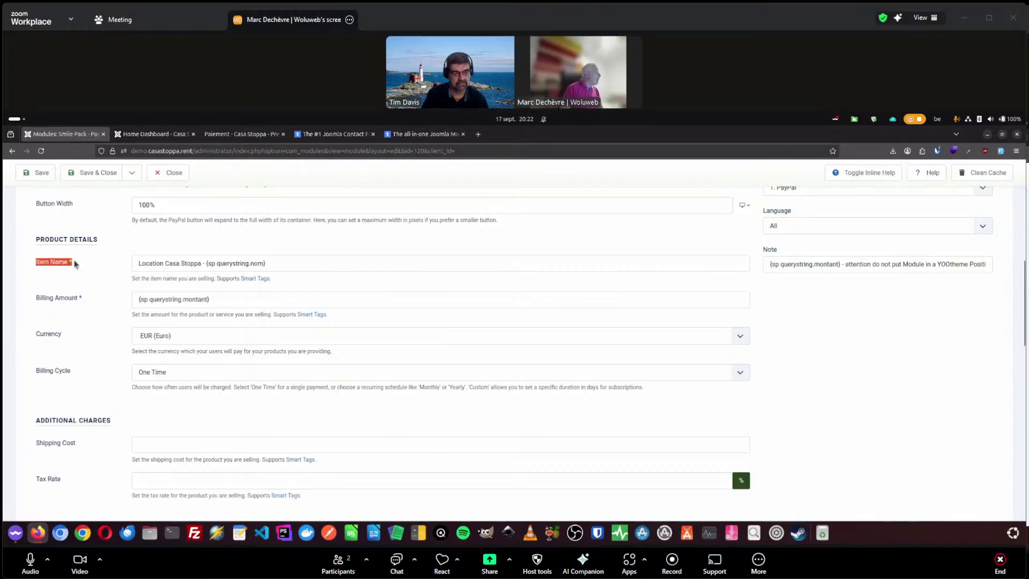
click(37, 299)
triple_click(87, 298)
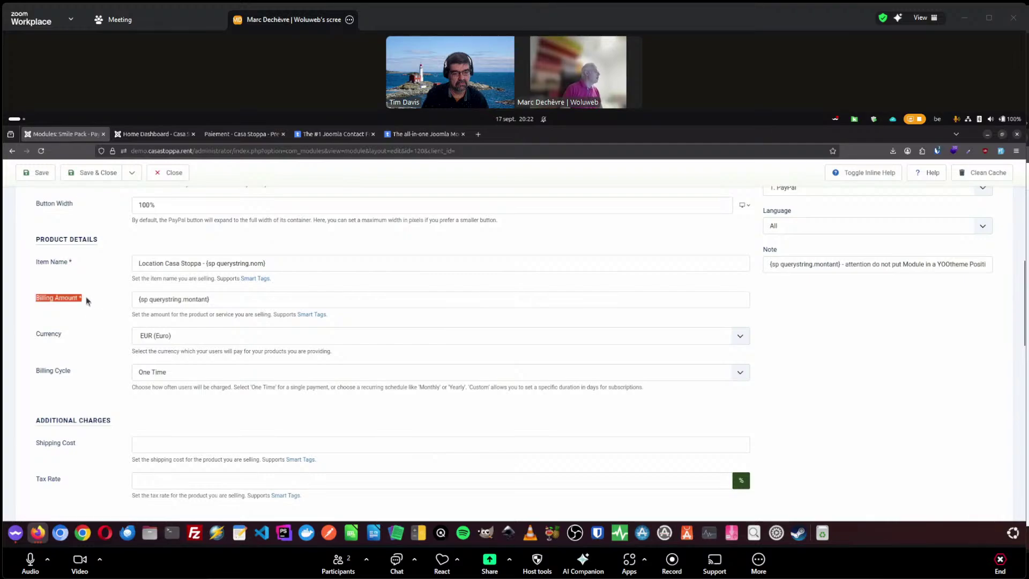
triple_click(233, 301)
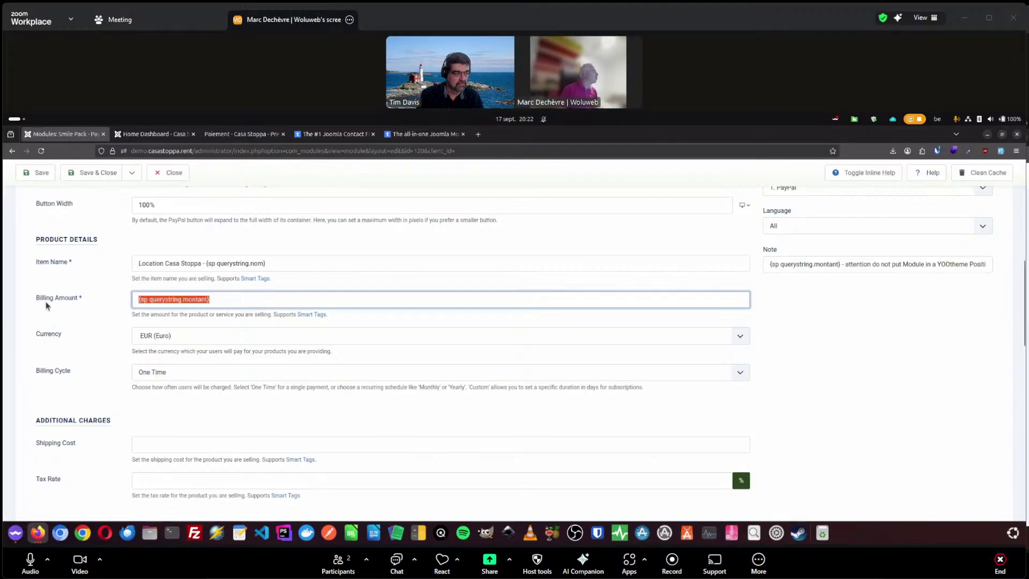
Step: Review the PayPal module's currency, billing cycle, shipping cost and tax rate settings
scroll(46, 312, down, 2)
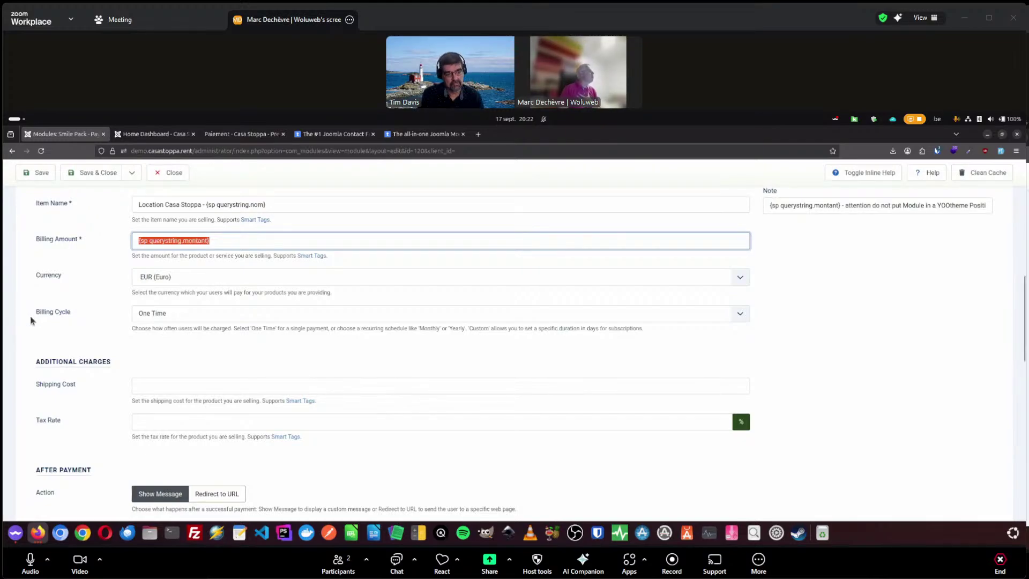
scroll(37, 322, down, 4)
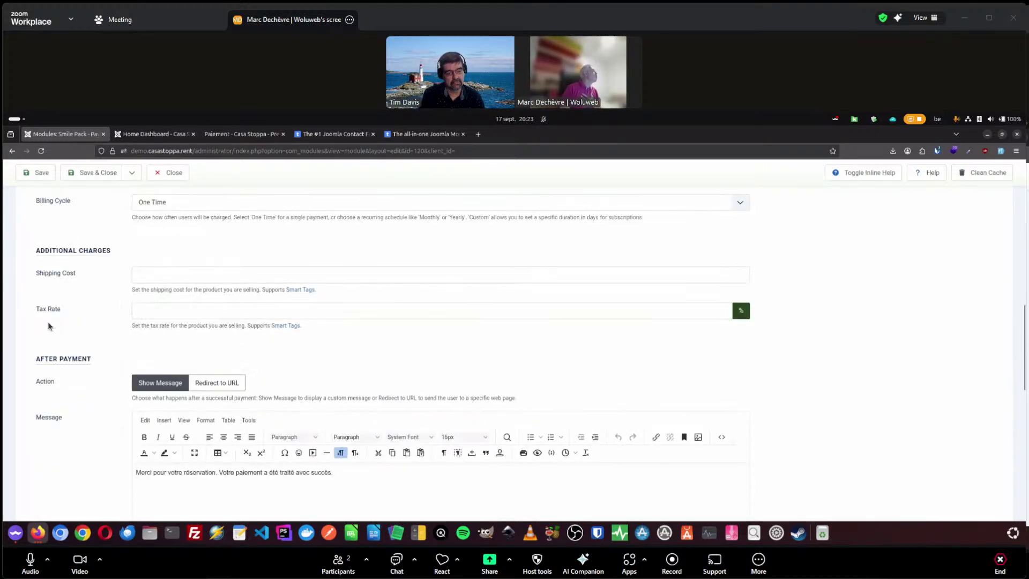
click(142, 278)
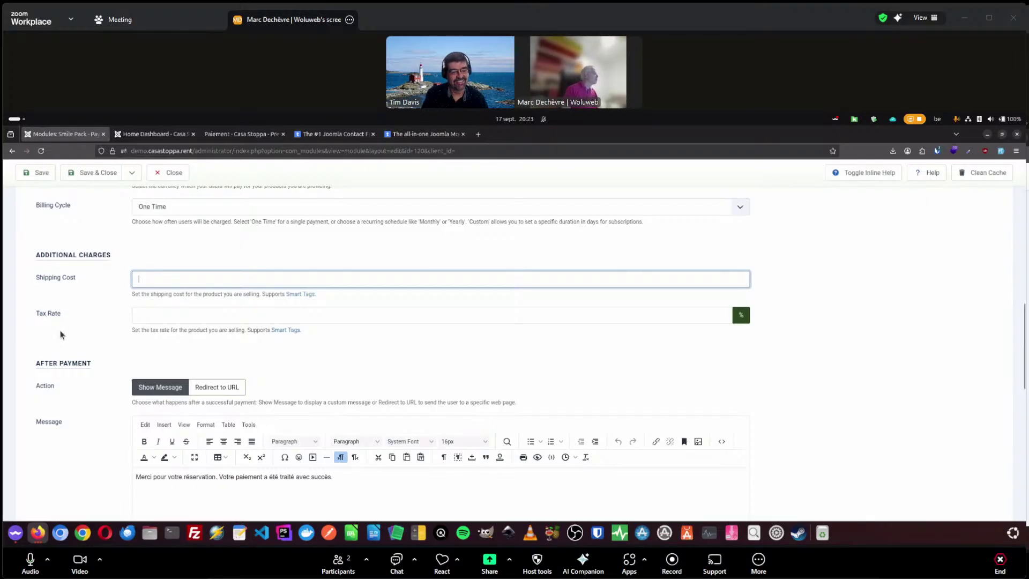
Step: Examine the after-payment action and French success message, the transaction Smart Tags, and the Hide Buttons, payment method and Test Mode options
scroll(59, 332, down, 1)
scroll(59, 336, down, 1)
scroll(56, 333, down, 1)
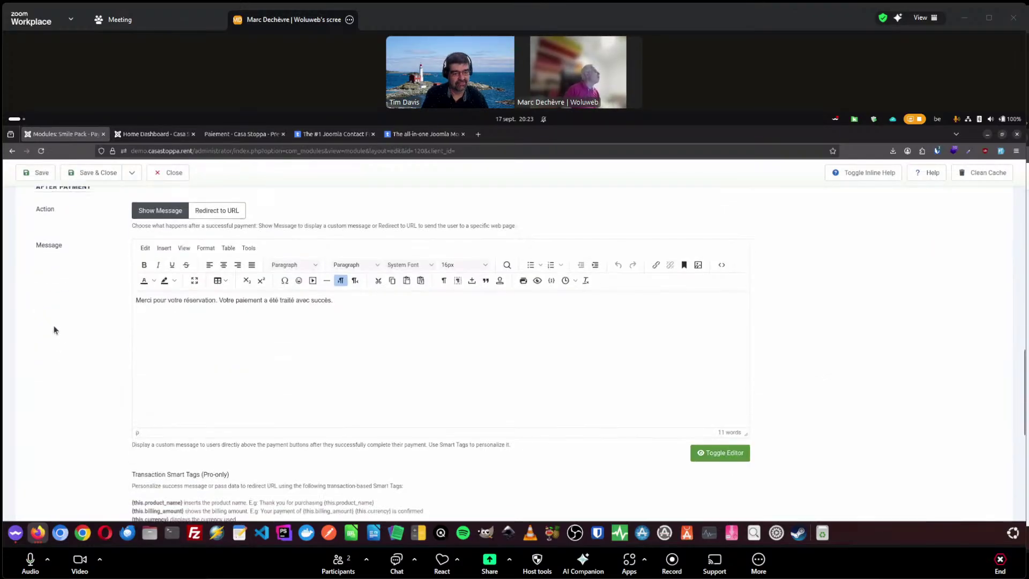
scroll(51, 322, up, 1)
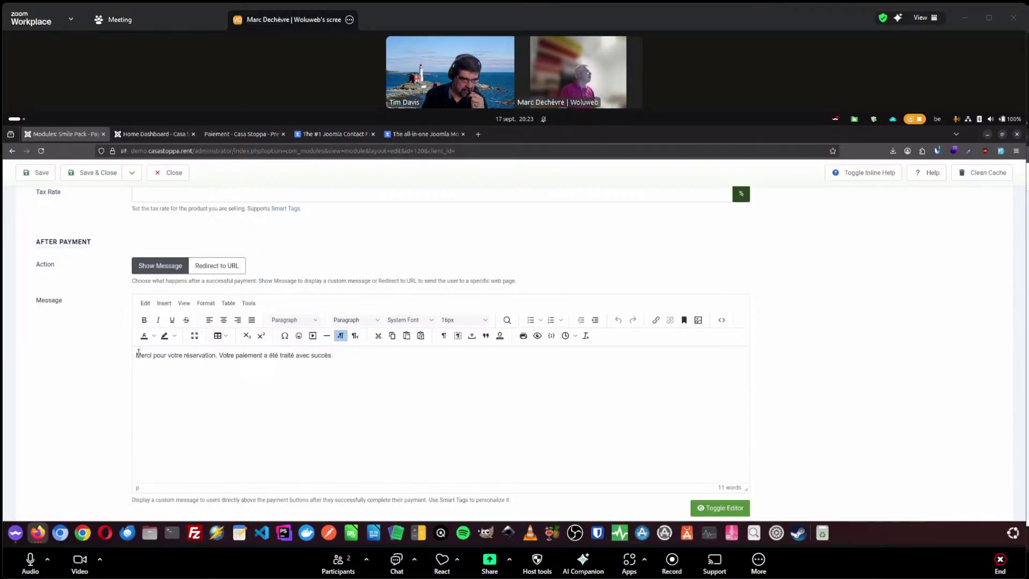
drag(137, 356, 352, 356)
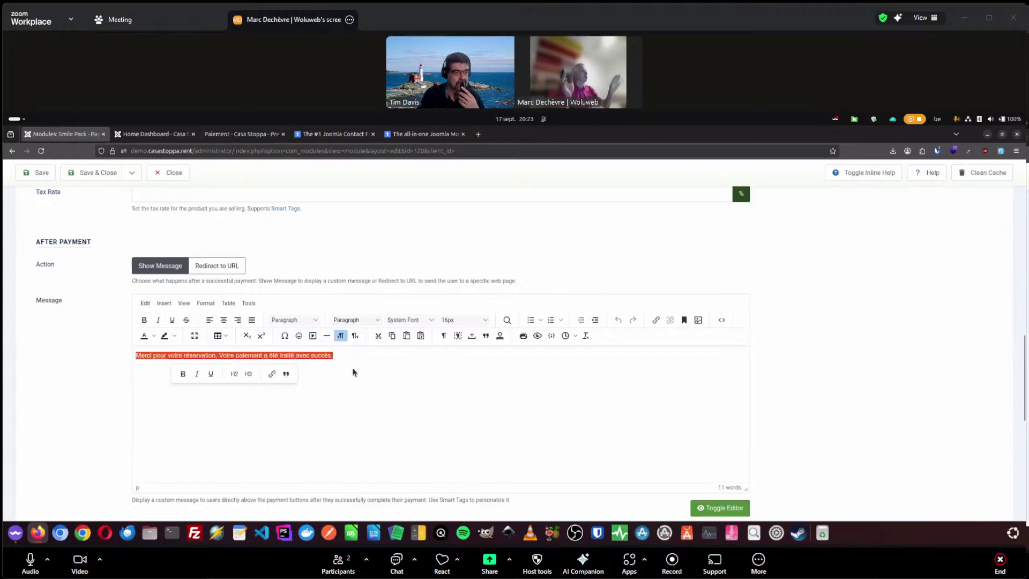
scroll(95, 358, down, 5)
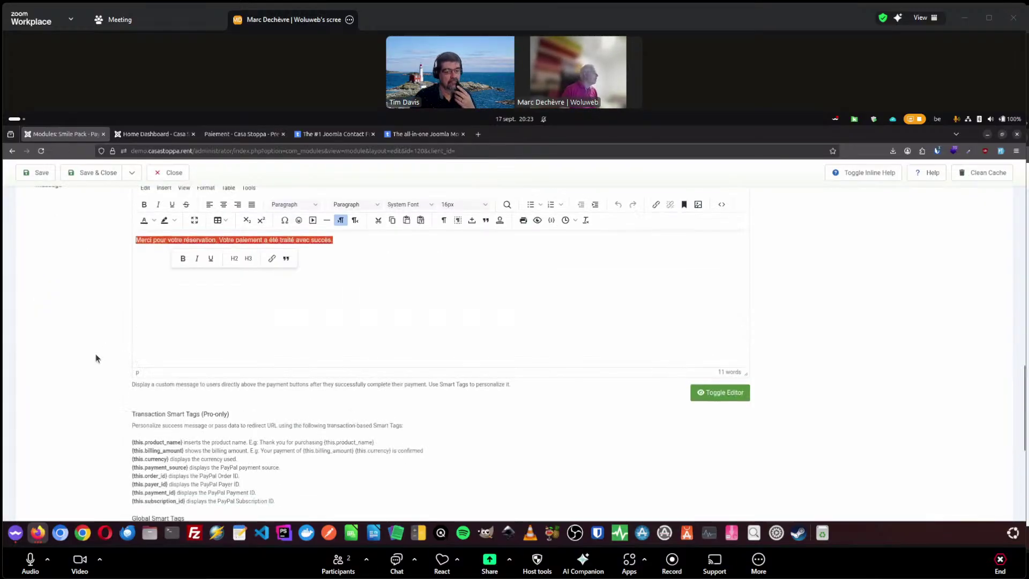
scroll(85, 348, down, 2)
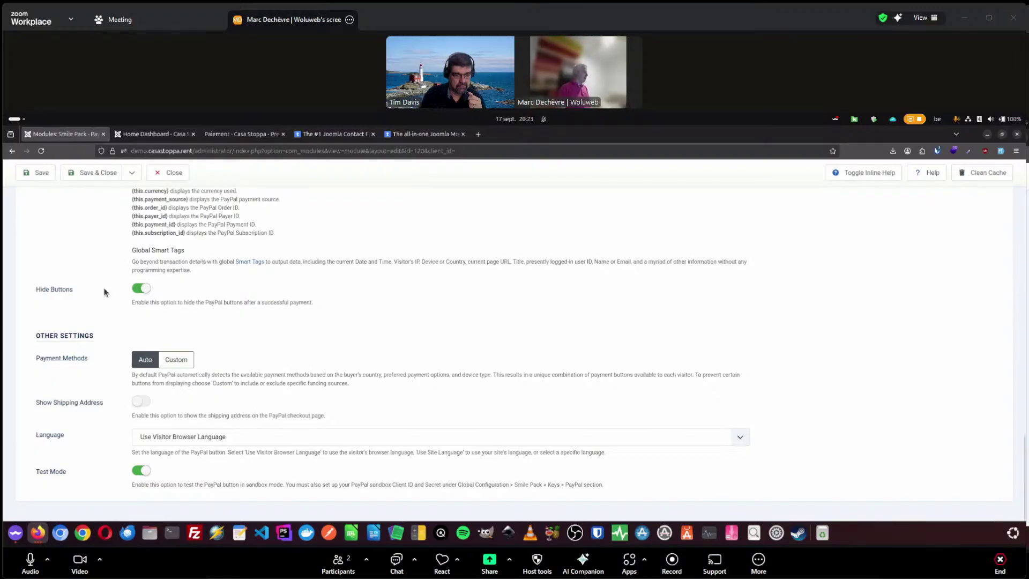
Step: Switch Payment Methods to Custom and browse the options offered for Include Payment Methods
click(181, 364)
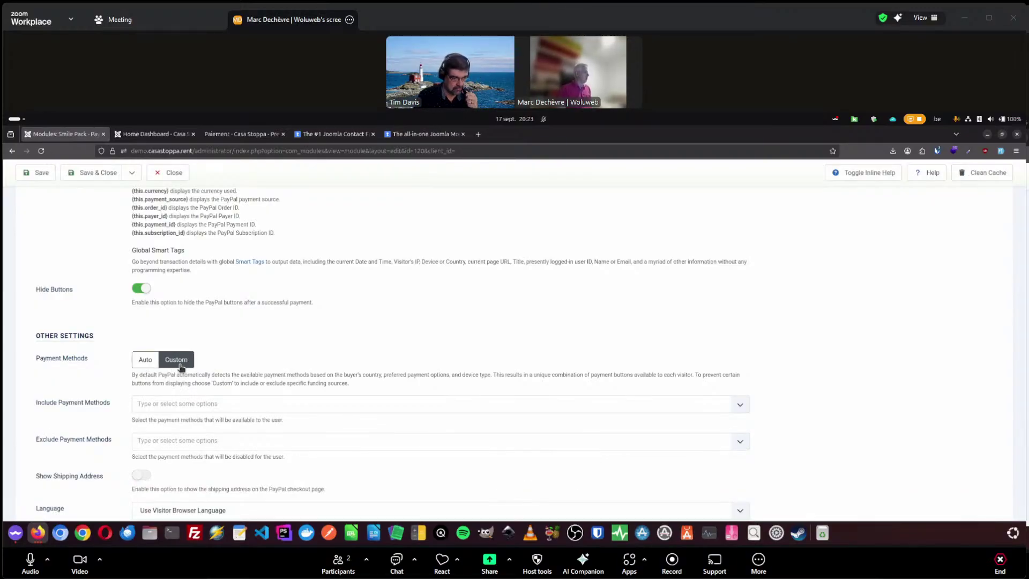
click(185, 403)
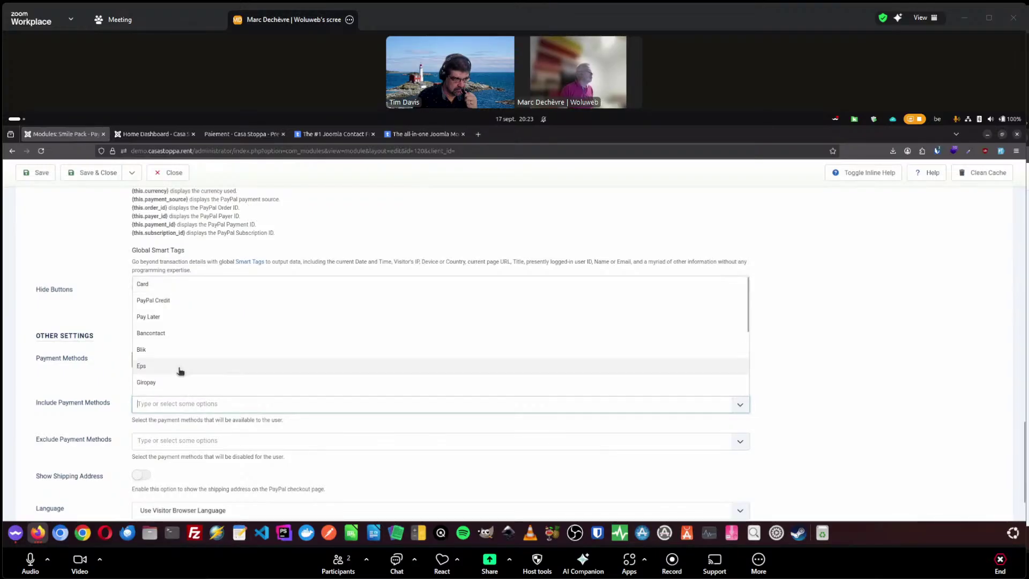
scroll(179, 370, down, 5)
scroll(179, 371, up, 5)
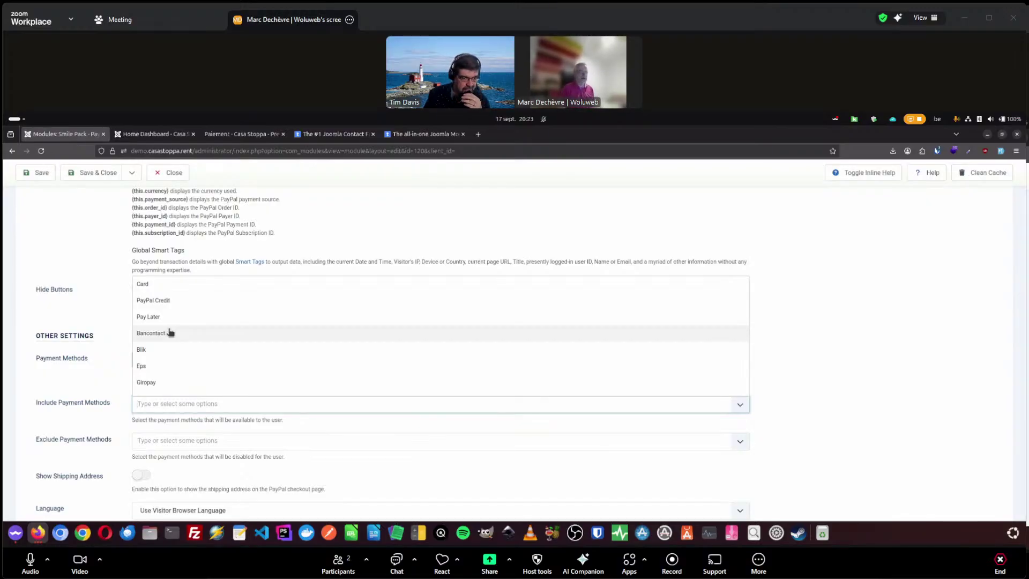
Step: Look at the payment buttons on the site's Paiement page and set the PayPal module's Payment Methods back to Auto
click(253, 136)
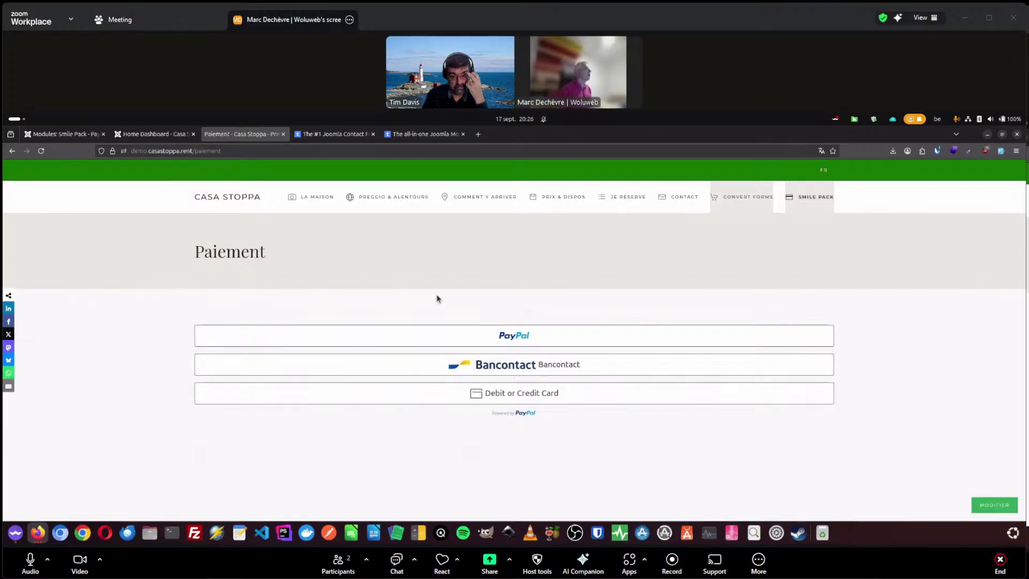
click(68, 135)
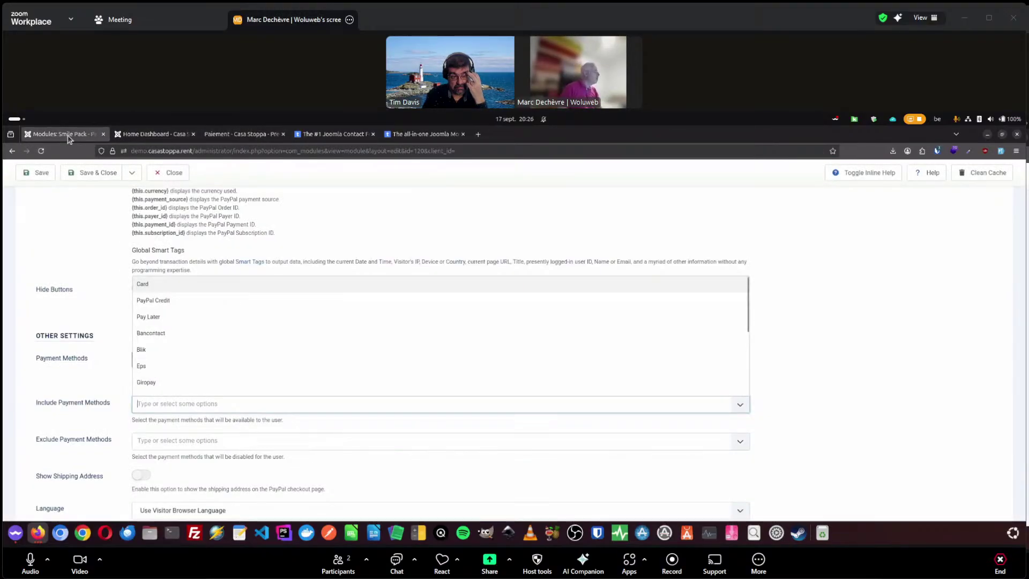
click(63, 302)
click(150, 363)
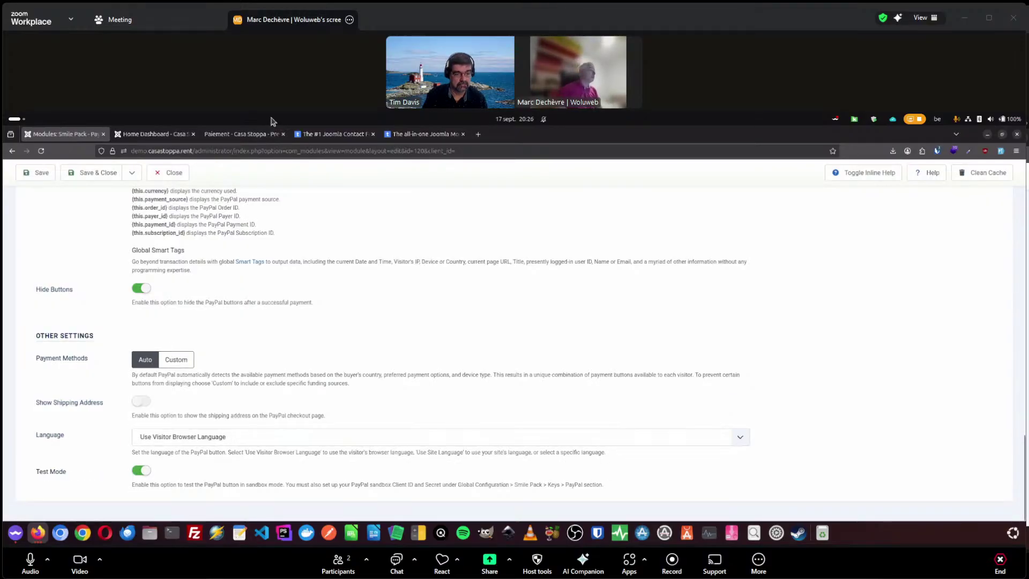
click(248, 135)
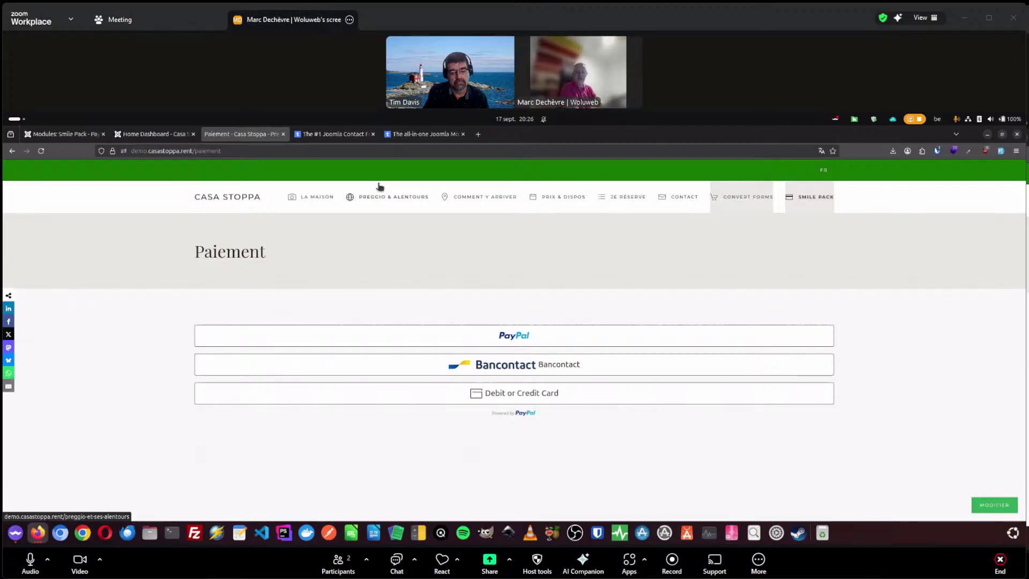
click(53, 134)
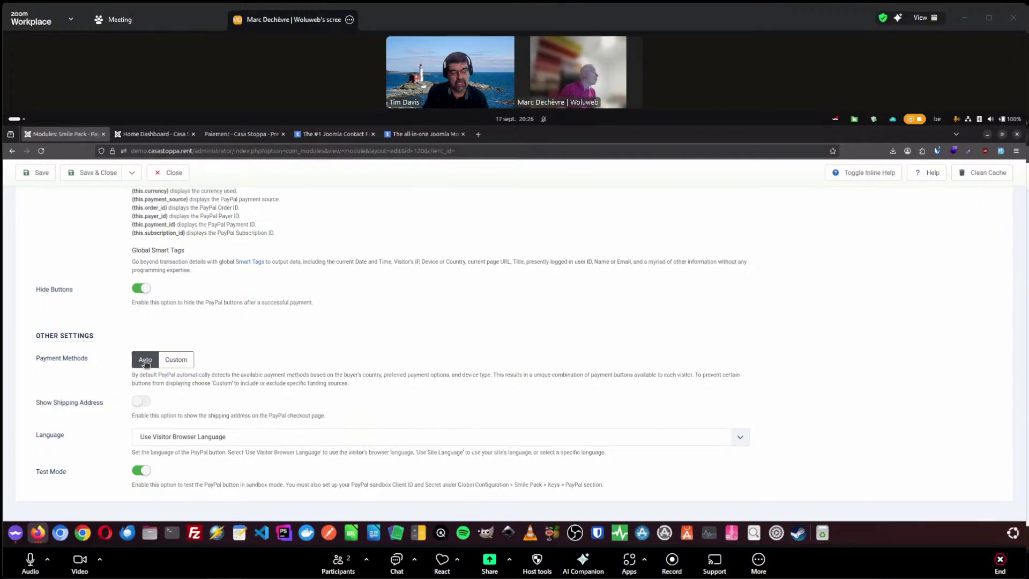
Step: Set Payment Methods to Custom and include iDEAL and Bancontact
click(187, 360)
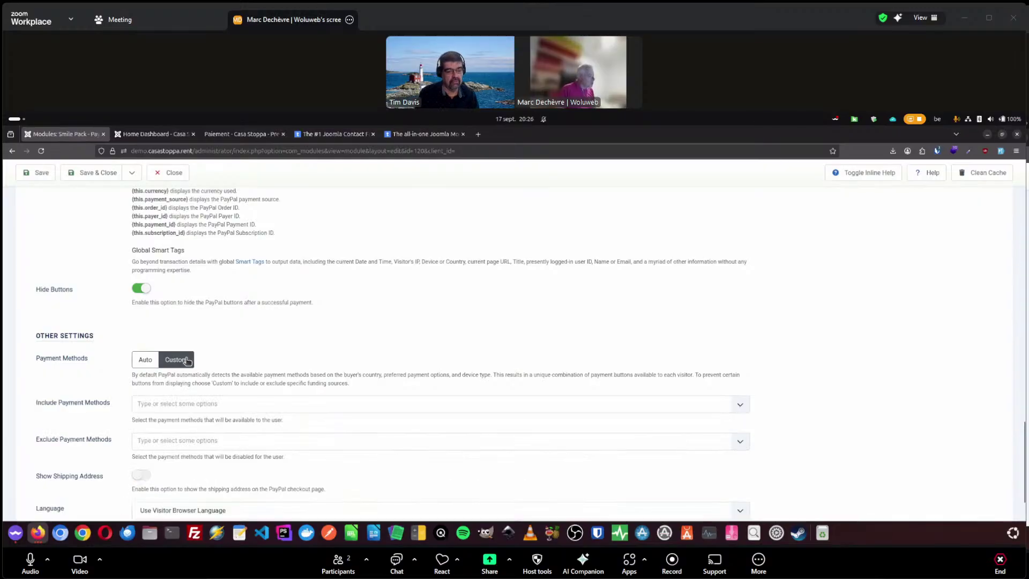
click(192, 403)
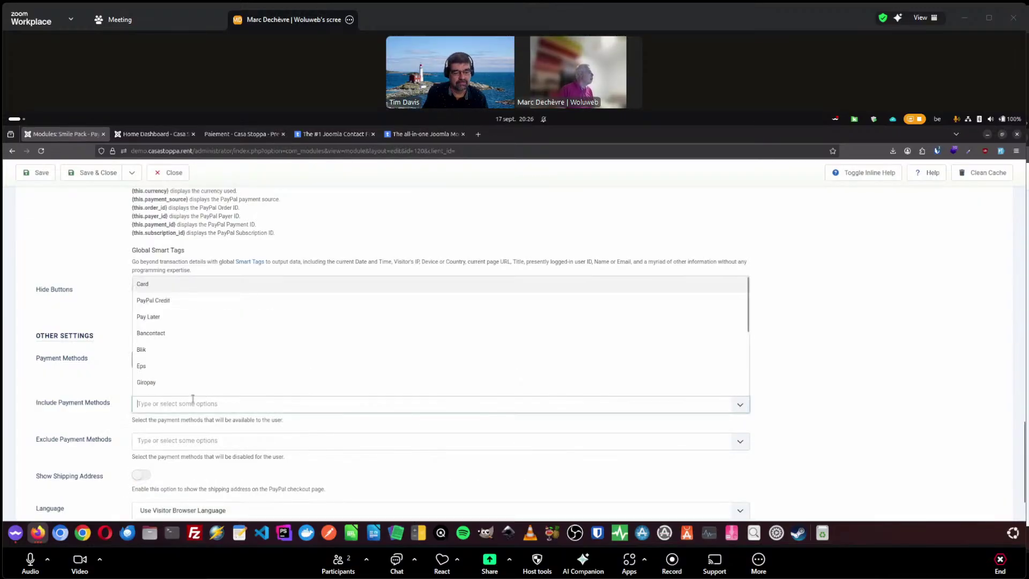
scroll(173, 348, down, 1)
scroll(173, 347, down, 2)
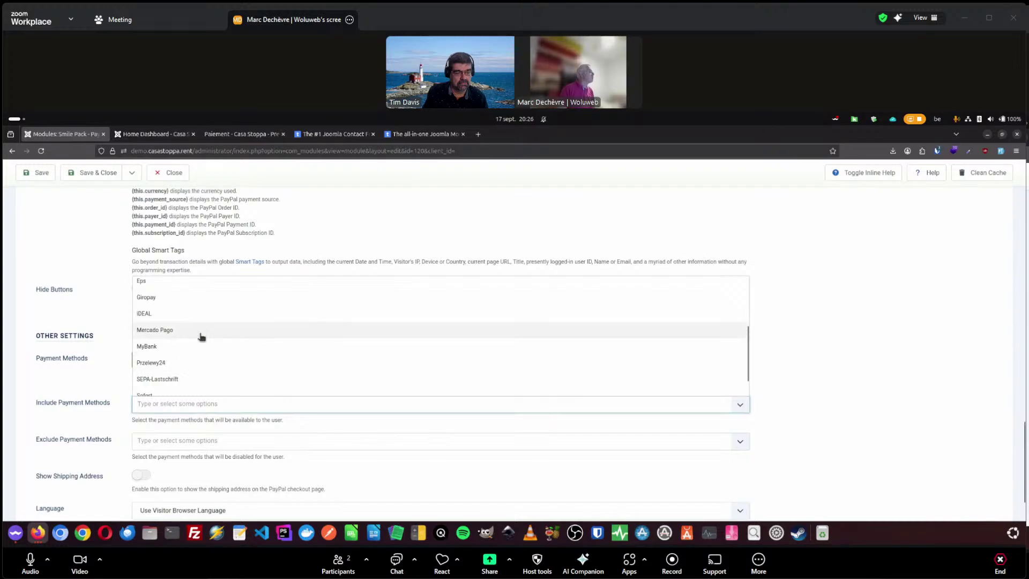
click(171, 316)
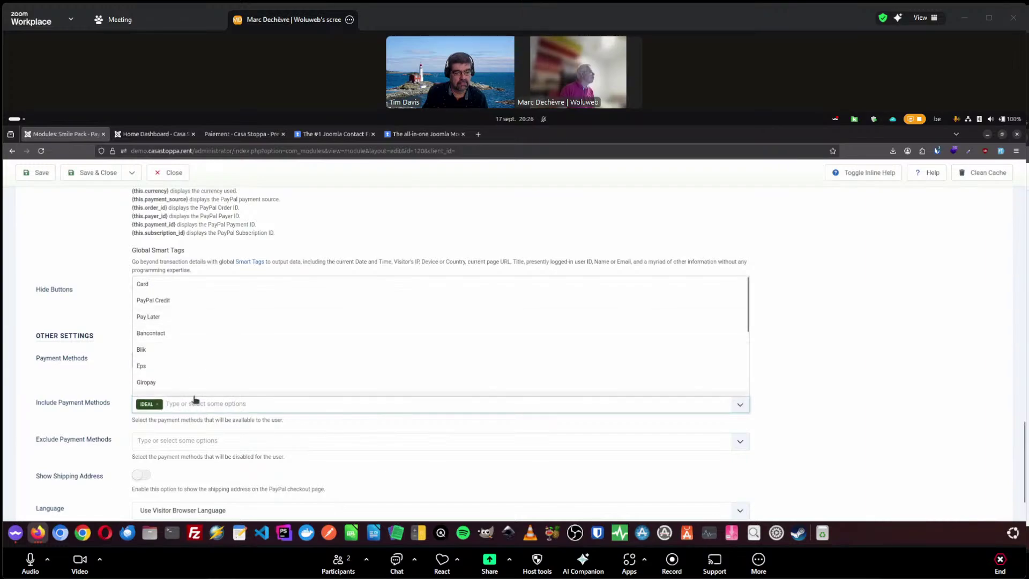
text(ban)
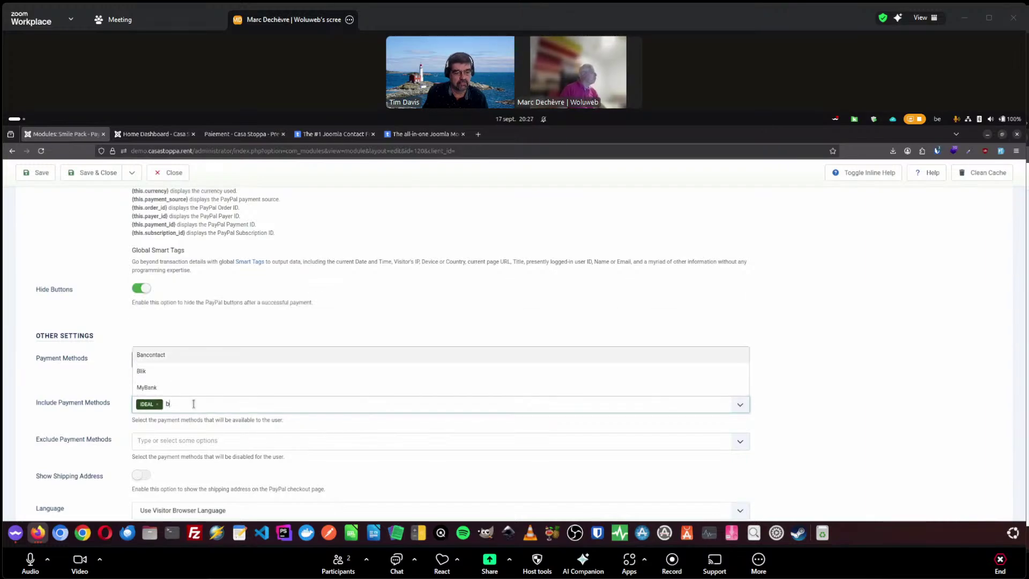
click(169, 359)
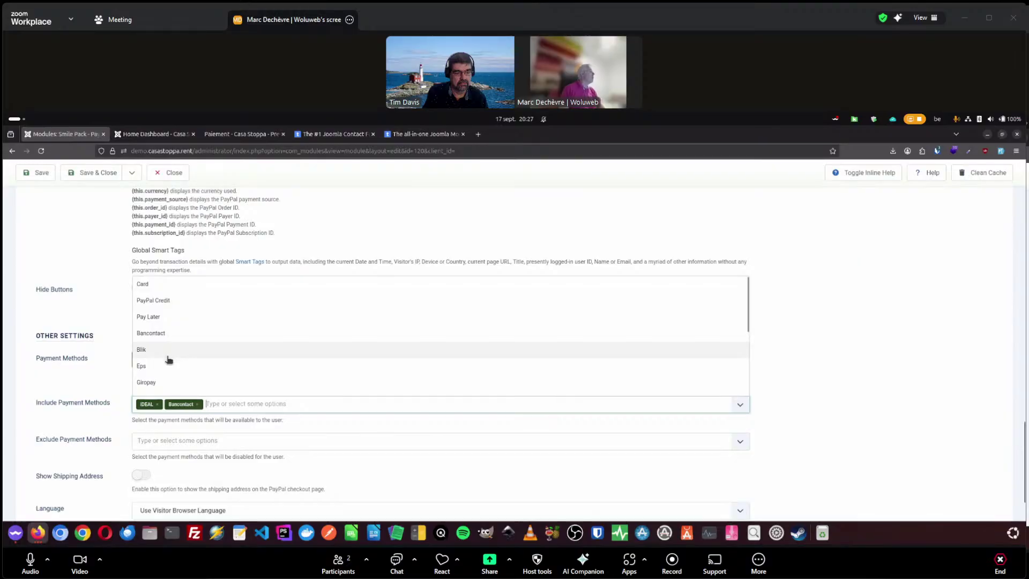
click(108, 382)
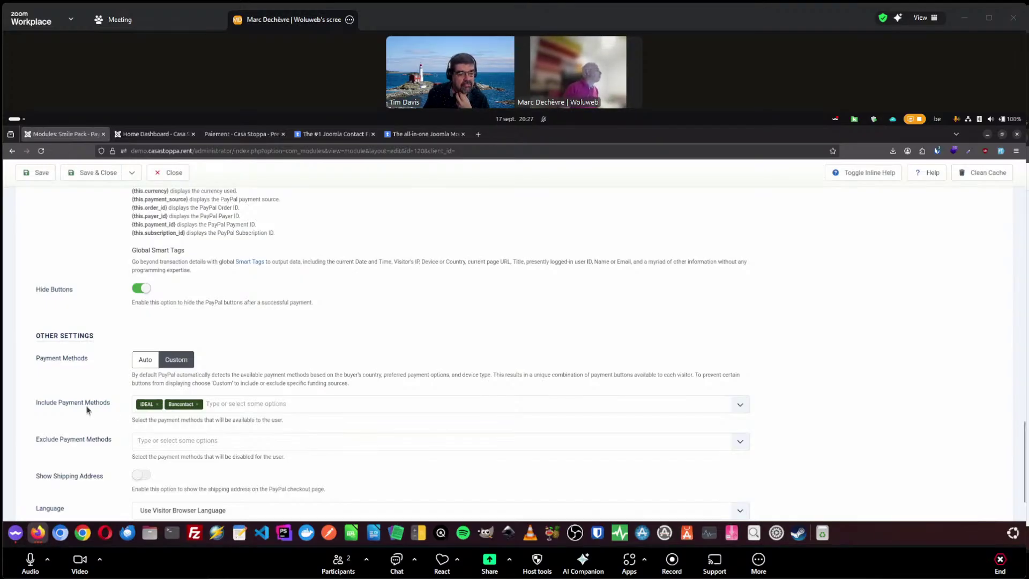
Step: Review the Exclude Payment Methods, Show Shipping Address, Language and Test Mode settings, opening and closing the language choices
scroll(87, 410, down, 2)
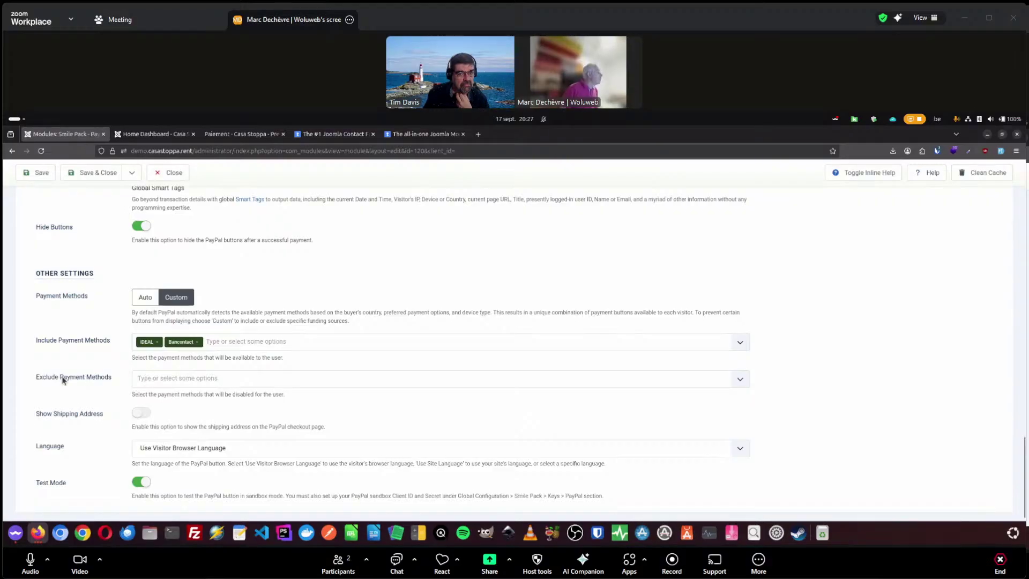
scroll(62, 381, down, 1)
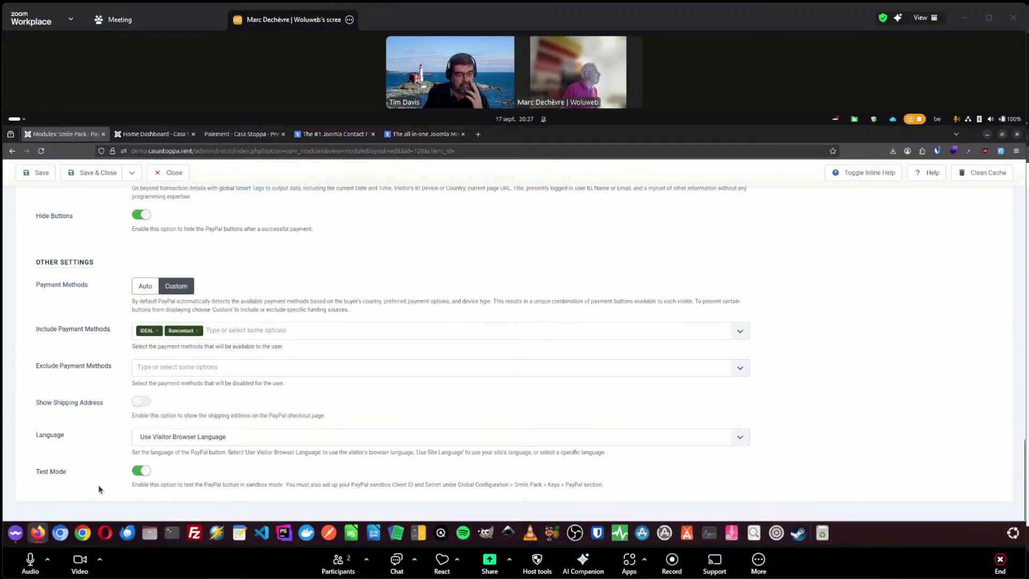
click(175, 438)
click(175, 439)
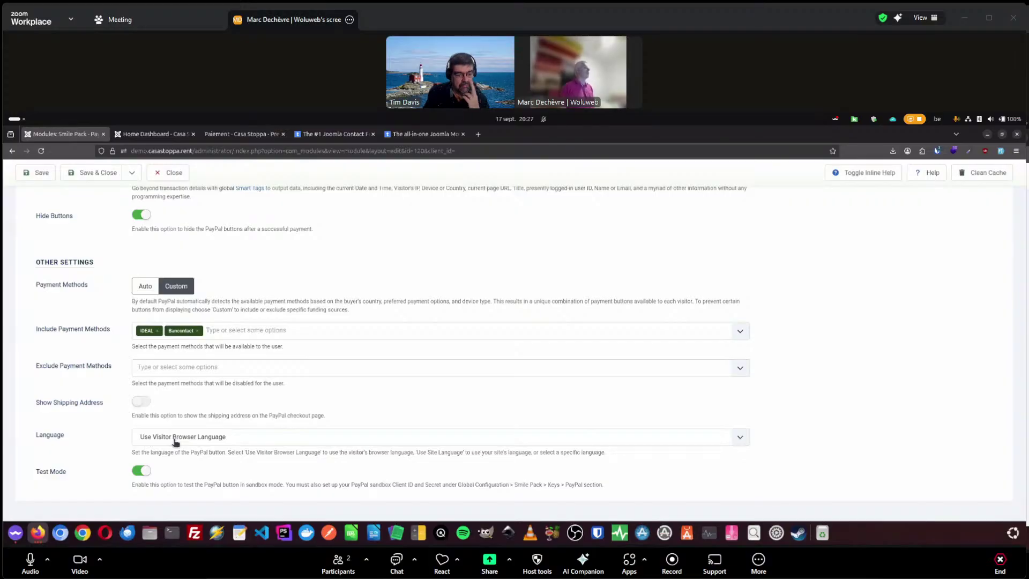
Step: Check the Paiement page and look through the PayPal module's settings again down to Test Mode
click(228, 135)
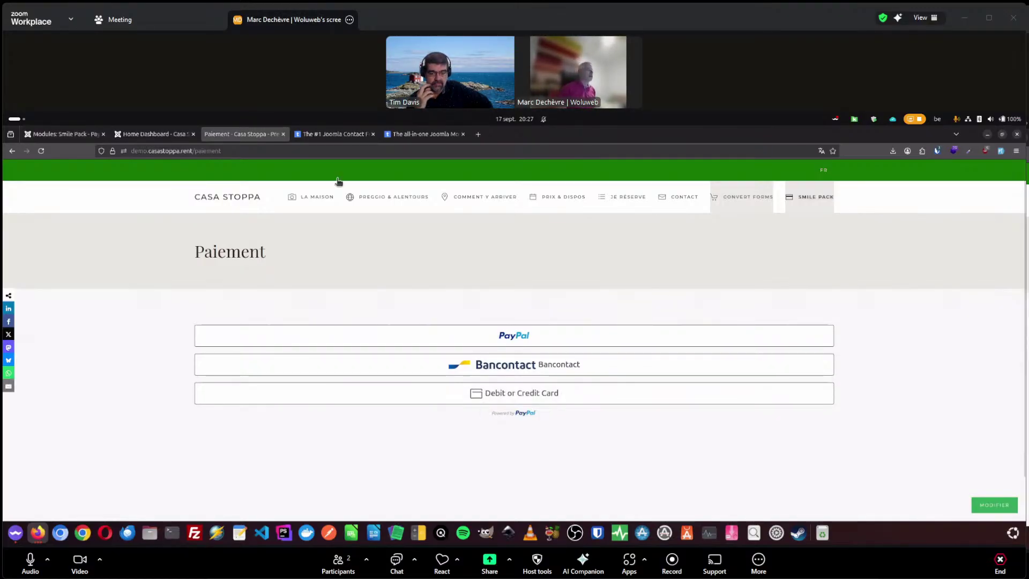
click(71, 134)
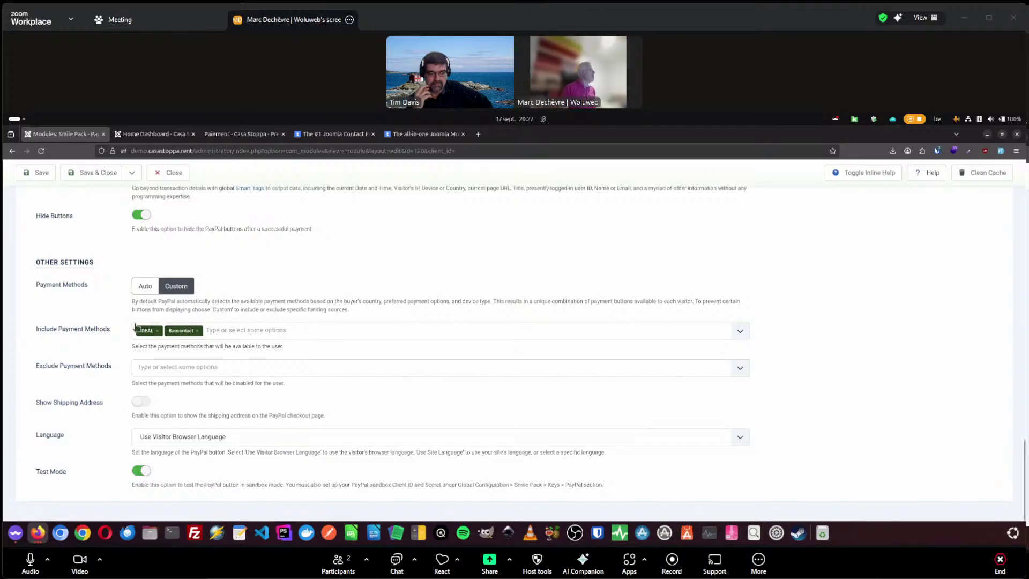
scroll(115, 310, up, 10)
scroll(110, 309, down, 10)
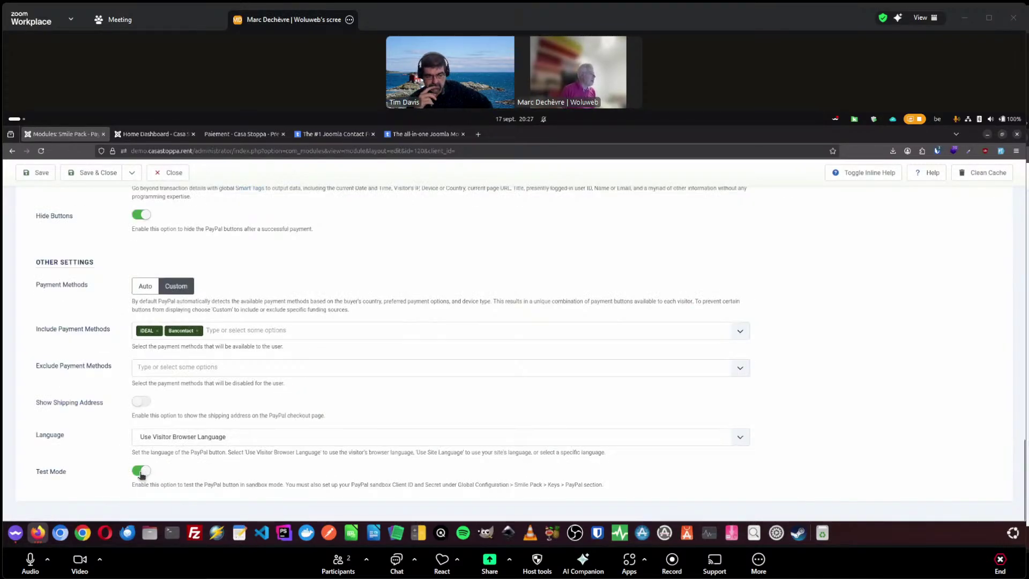
Step: Compare the header bars of the Home Dashboard and the Paiement page, highlighting the dashboard's header, and return to the PayPal module
click(153, 135)
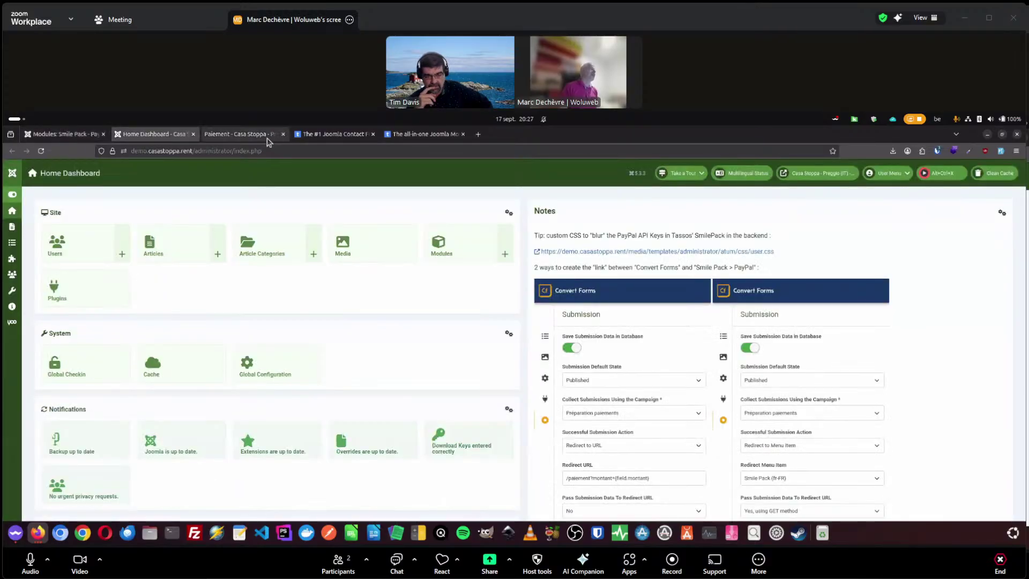
click(238, 134)
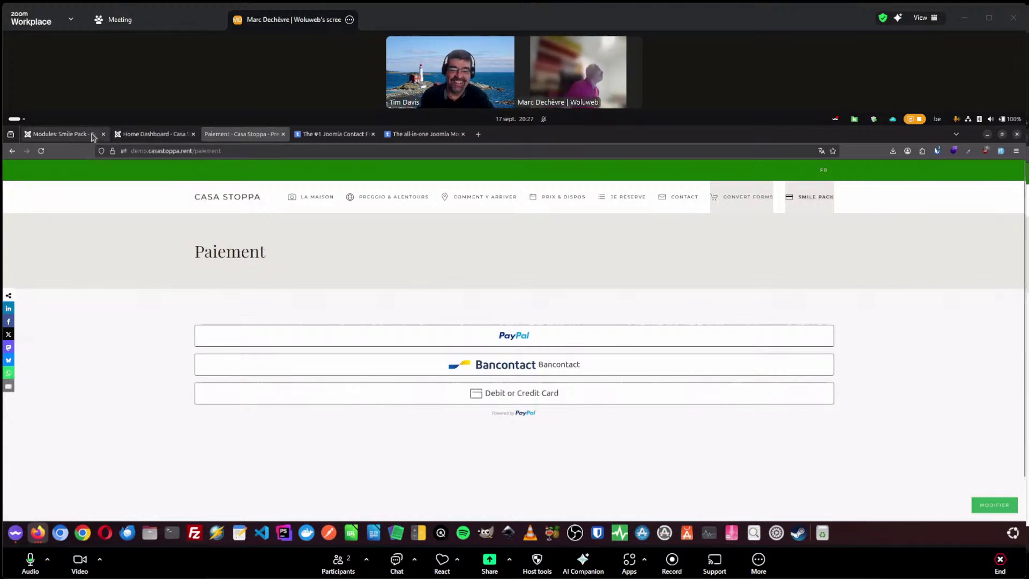
click(48, 134)
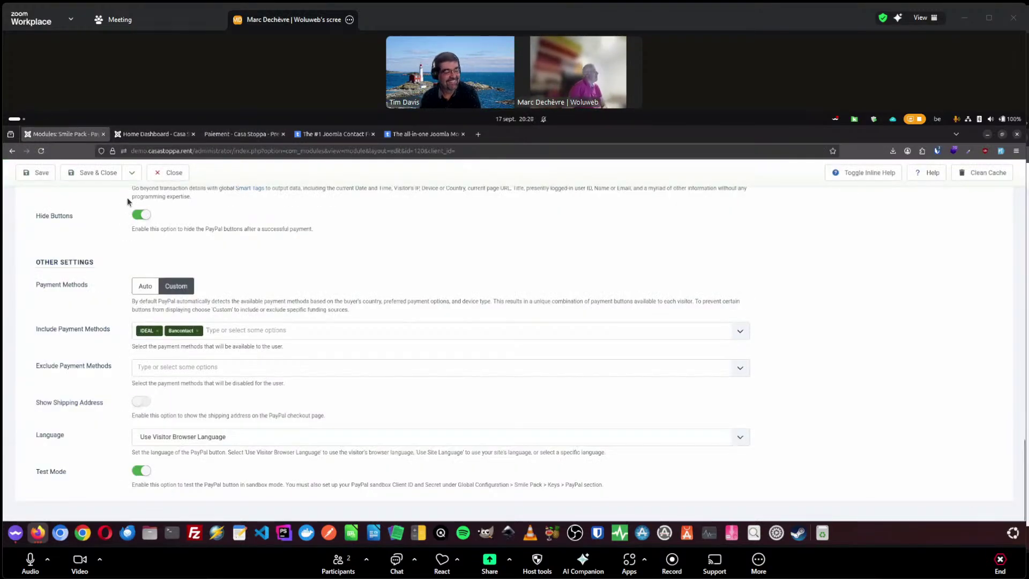
click(147, 132)
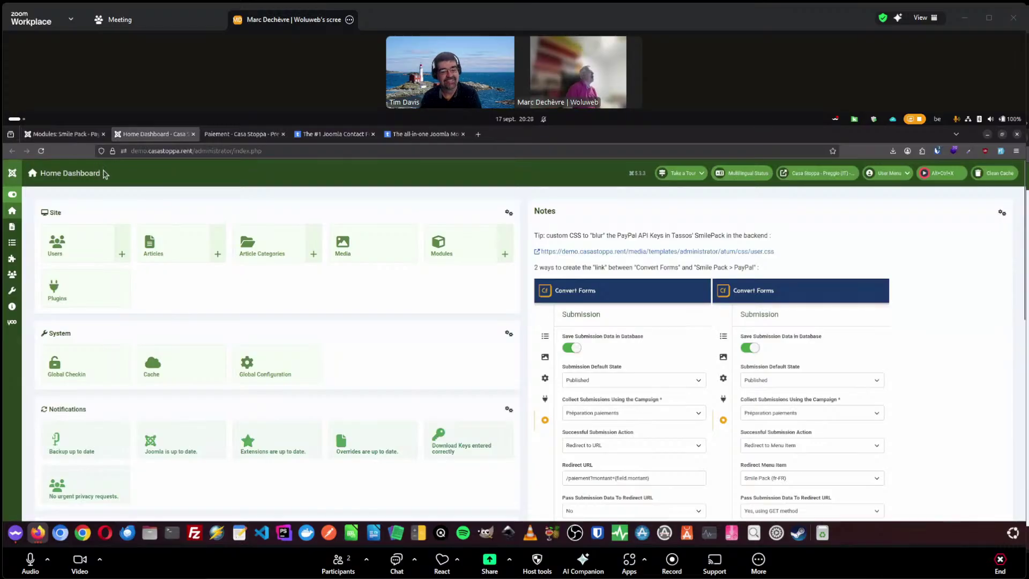
drag(104, 174, 361, 191)
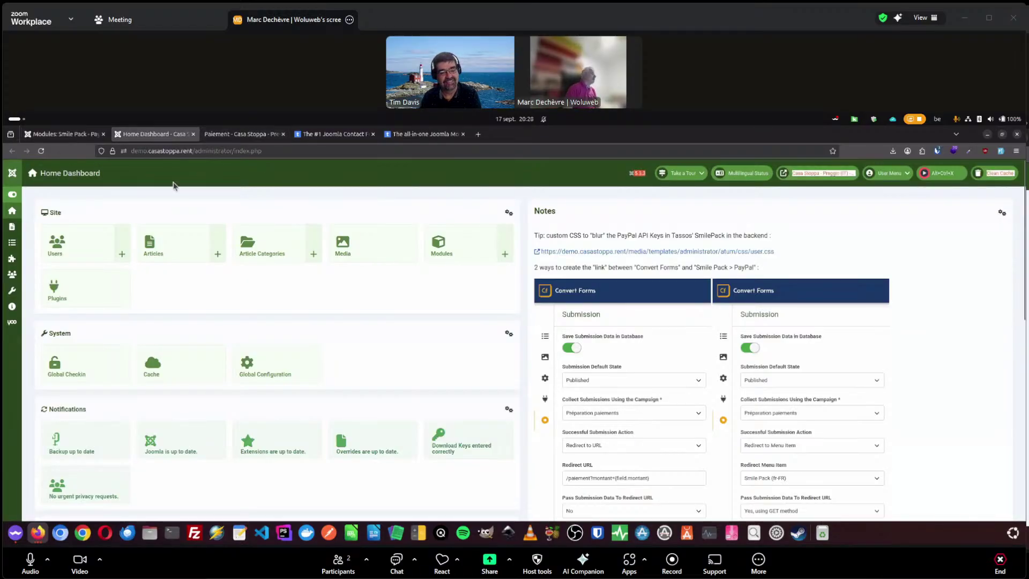
click(173, 184)
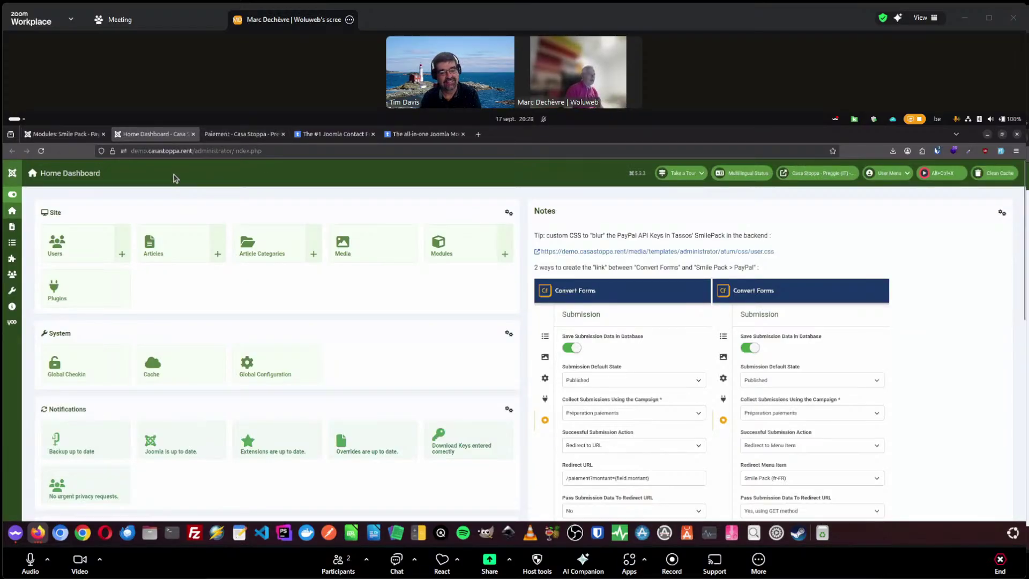
click(74, 138)
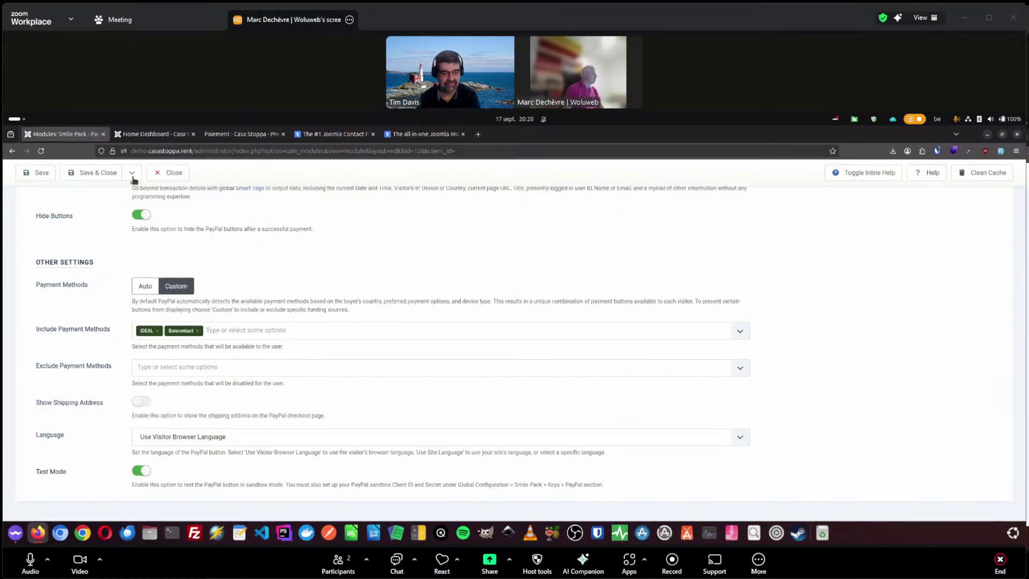
Step: Try turning the PayPal module's Test Mode off and switch it back on
click(141, 474)
click(144, 474)
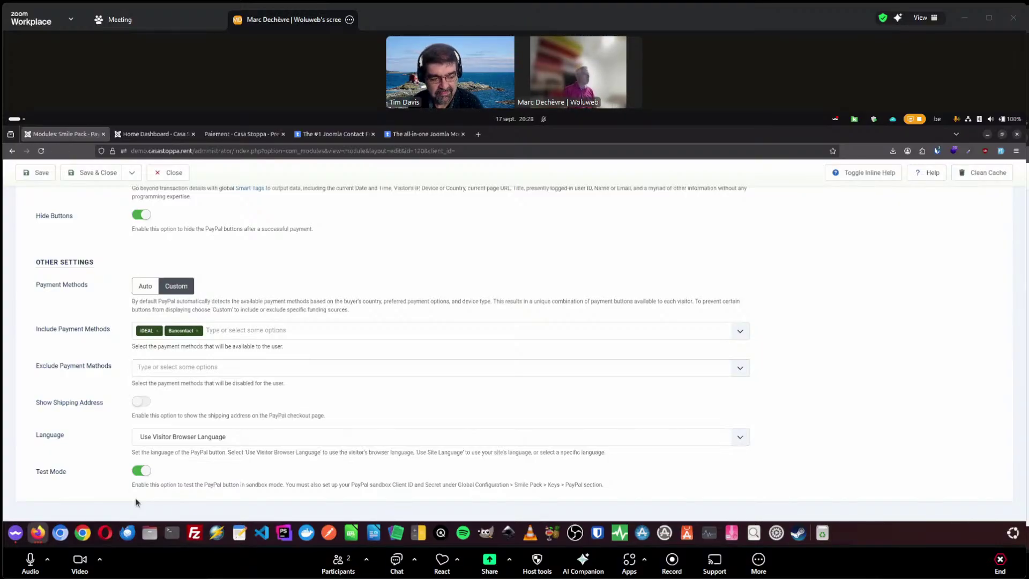
click(140, 471)
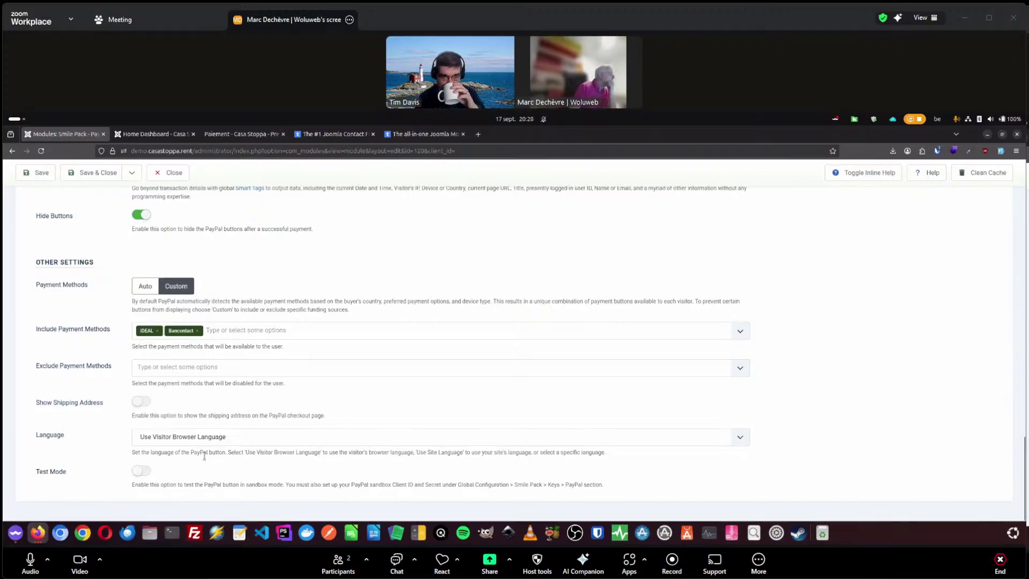
click(144, 471)
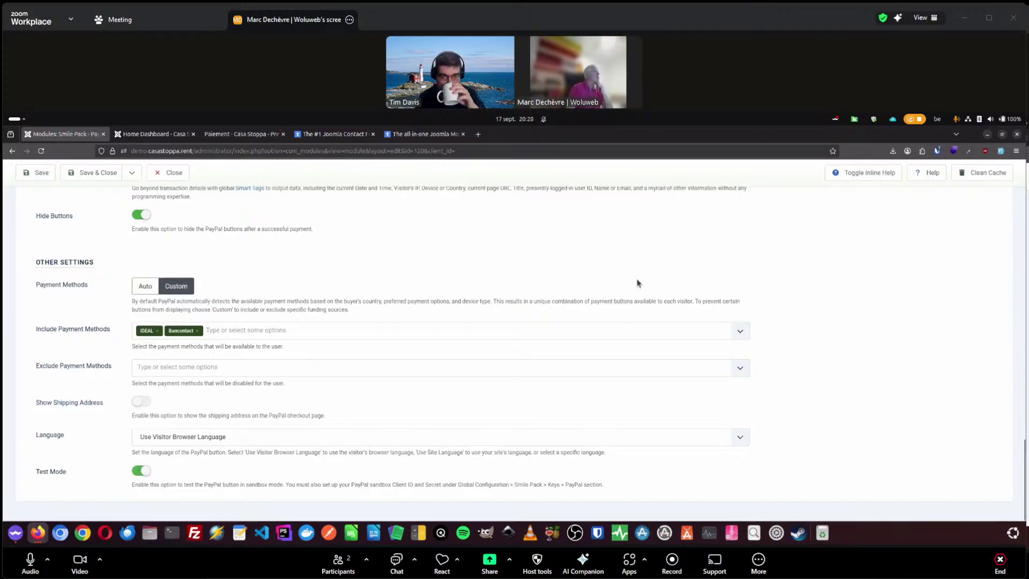
Step: Examine the PayPal module's Advanced, Display Conditions, Permissions and Menu Assignment settings
scroll(604, 294, up, 20)
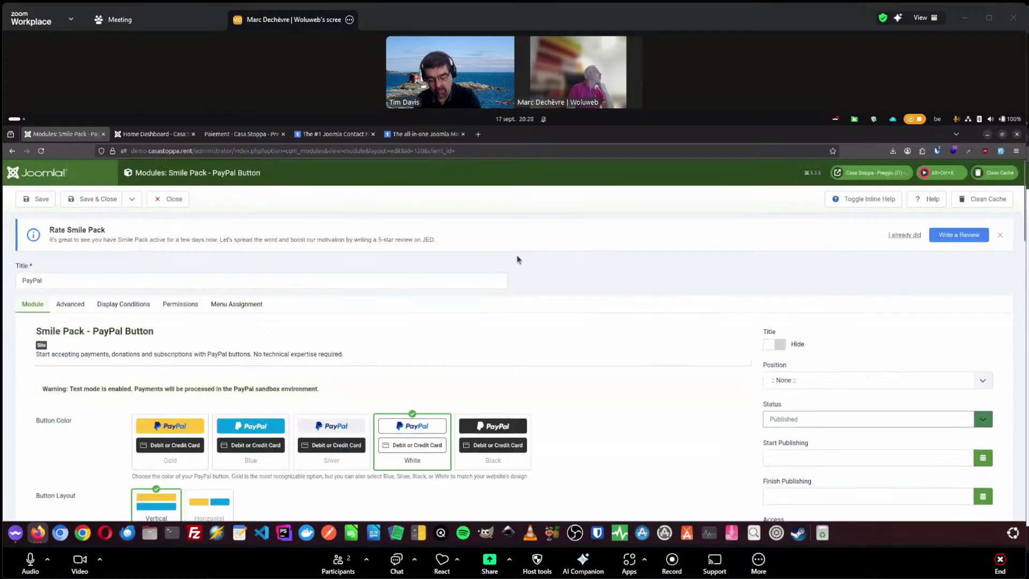
click(70, 304)
scroll(48, 362, down, 3)
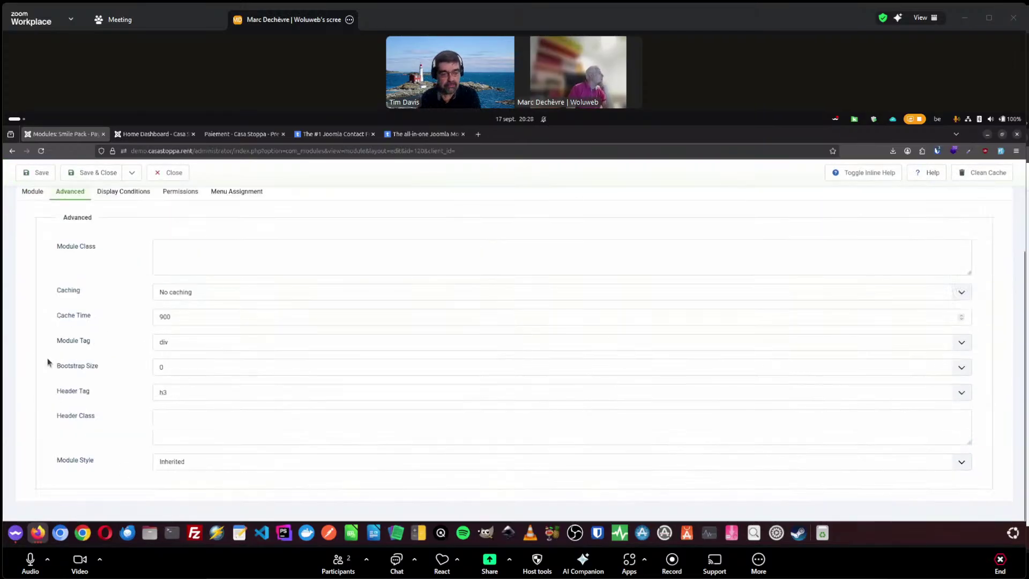
scroll(47, 362, up, 3)
click(121, 305)
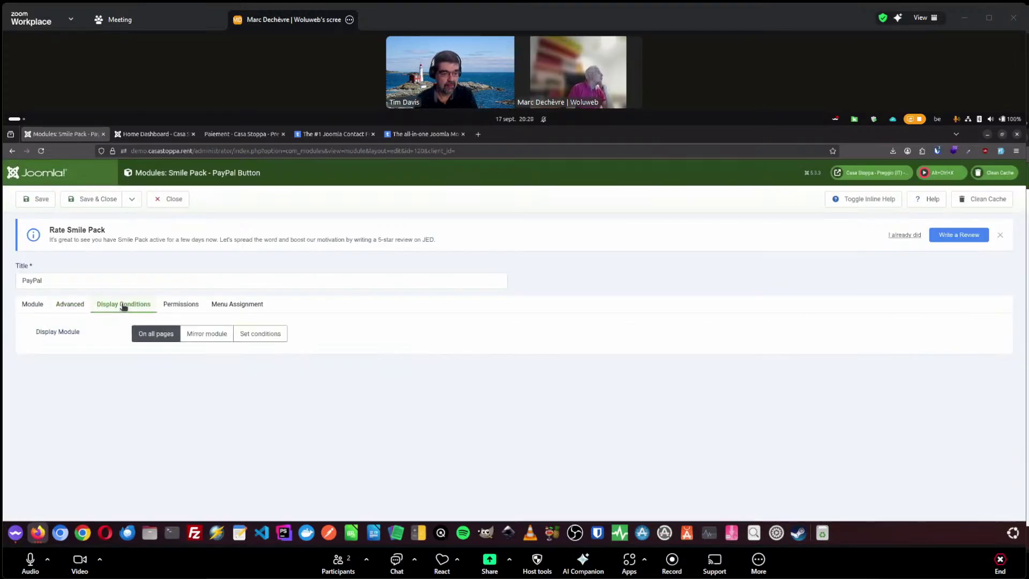
click(175, 307)
click(252, 308)
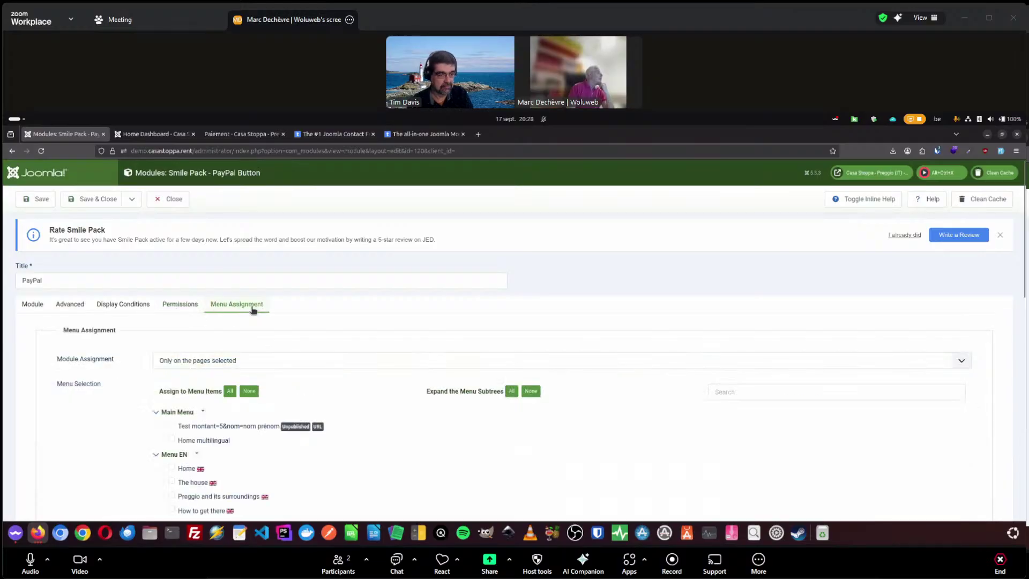
Step: Check the PayPal module's Menu Assignment settings, return to its main module settings and close the module
scroll(118, 338, down, 2)
scroll(68, 301, up, 2)
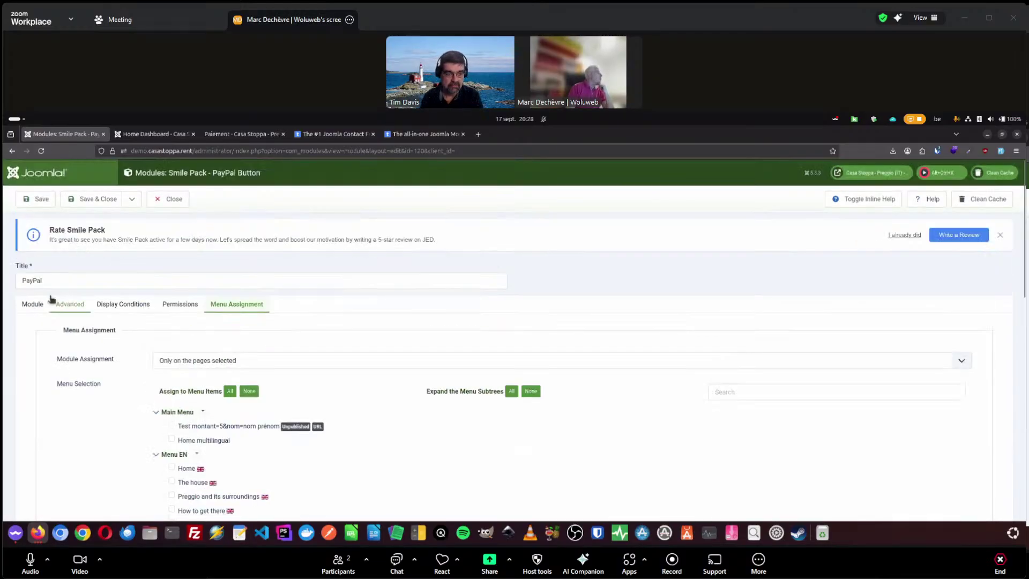
click(32, 304)
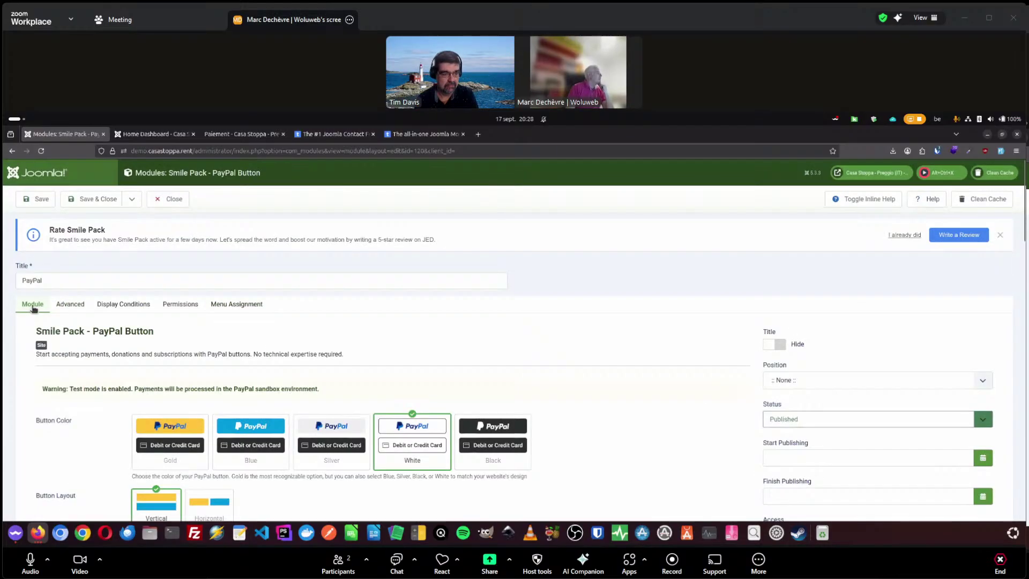
click(172, 200)
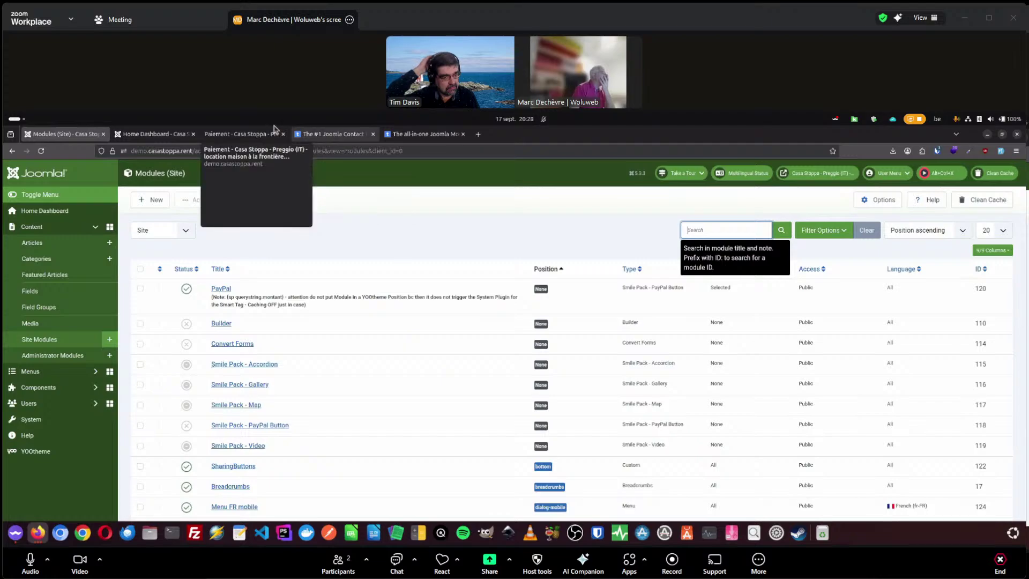
Step: Go back to the Paiement page and highlight its title
click(224, 135)
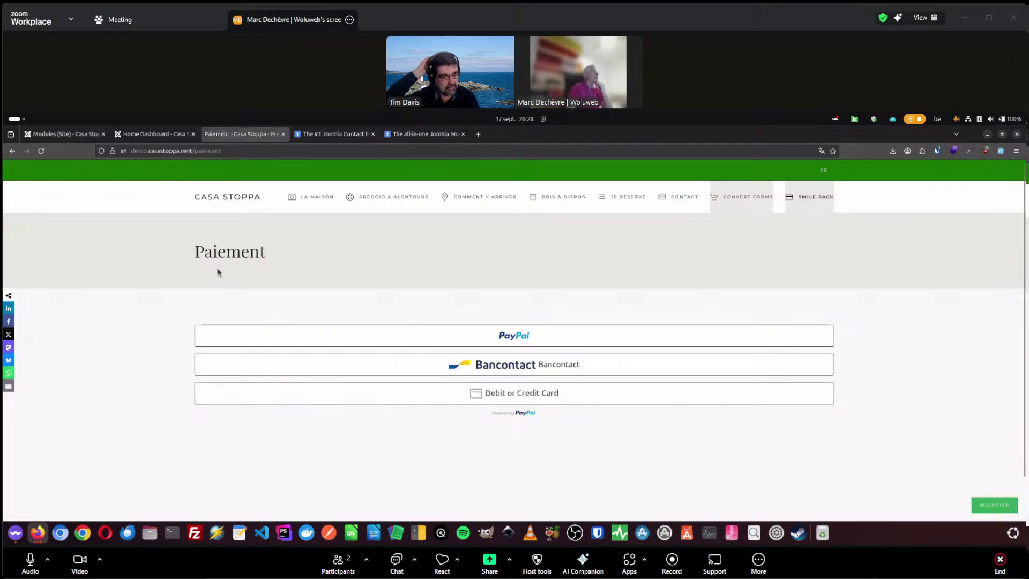
drag(195, 256, 285, 250)
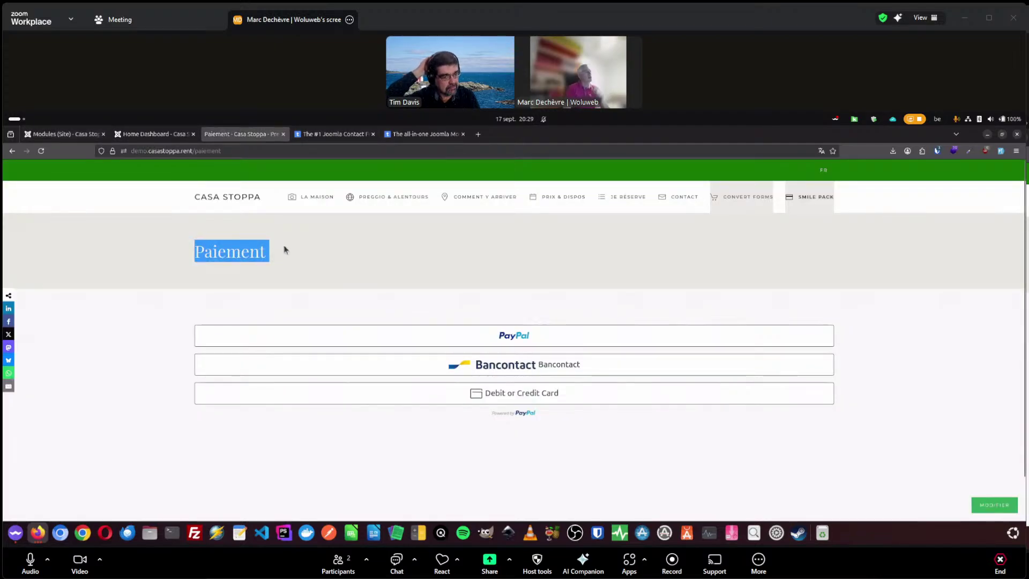
click(397, 302)
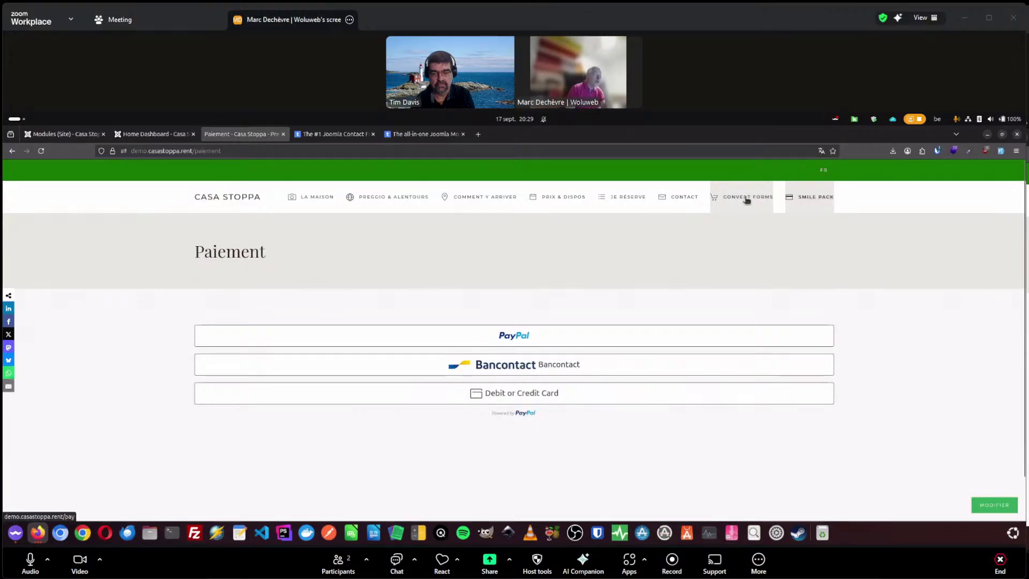
Step: Open the Je réserve page and look through the reservation form from the personal details to the Acompte section
click(564, 201)
click(627, 200)
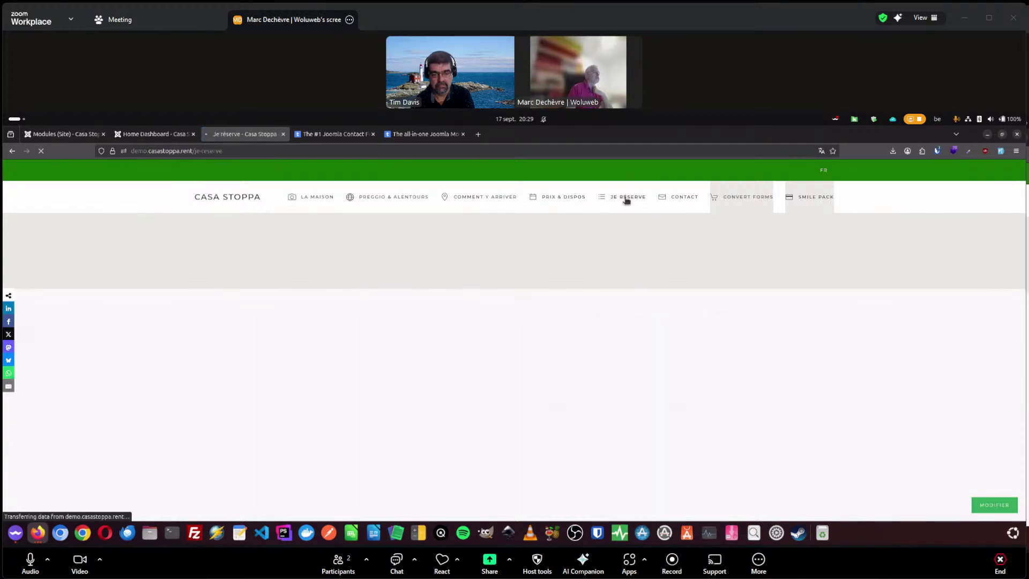
scroll(117, 362, down, 5)
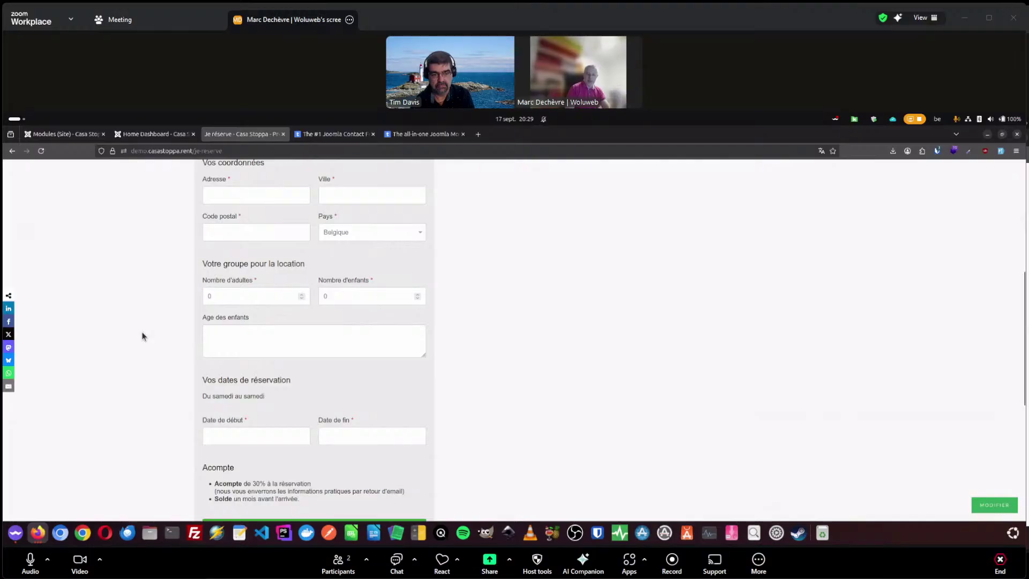
scroll(143, 336, up, 2)
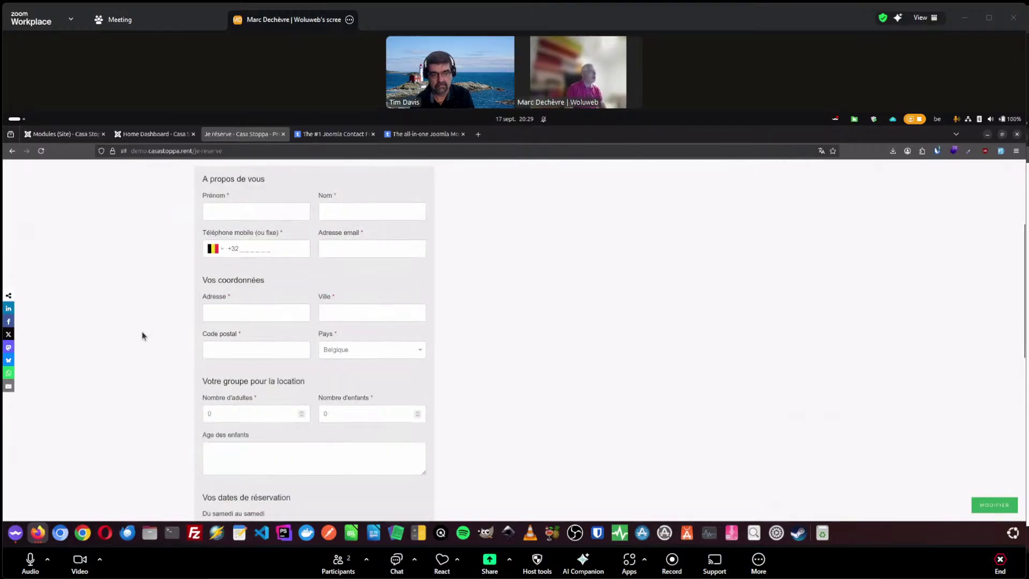
scroll(403, 350, down, 4)
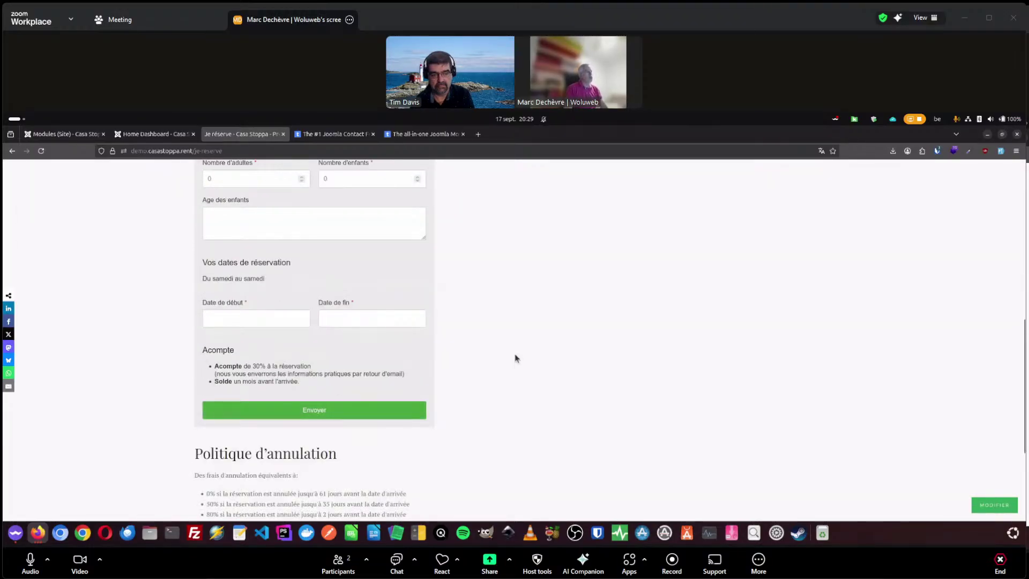
scroll(531, 346, up, 8)
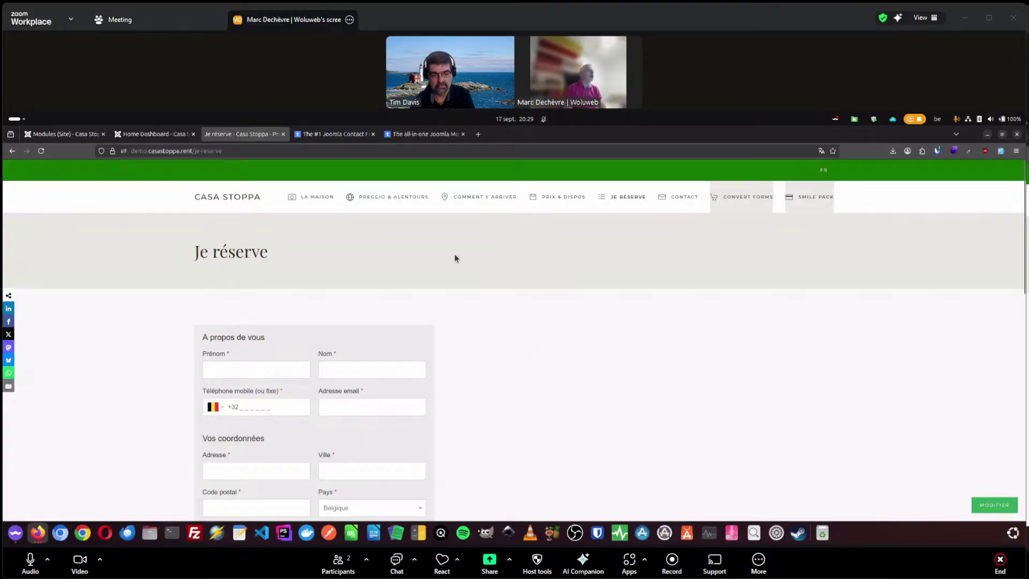
scroll(423, 292, down, 1)
scroll(648, 310, up, 1)
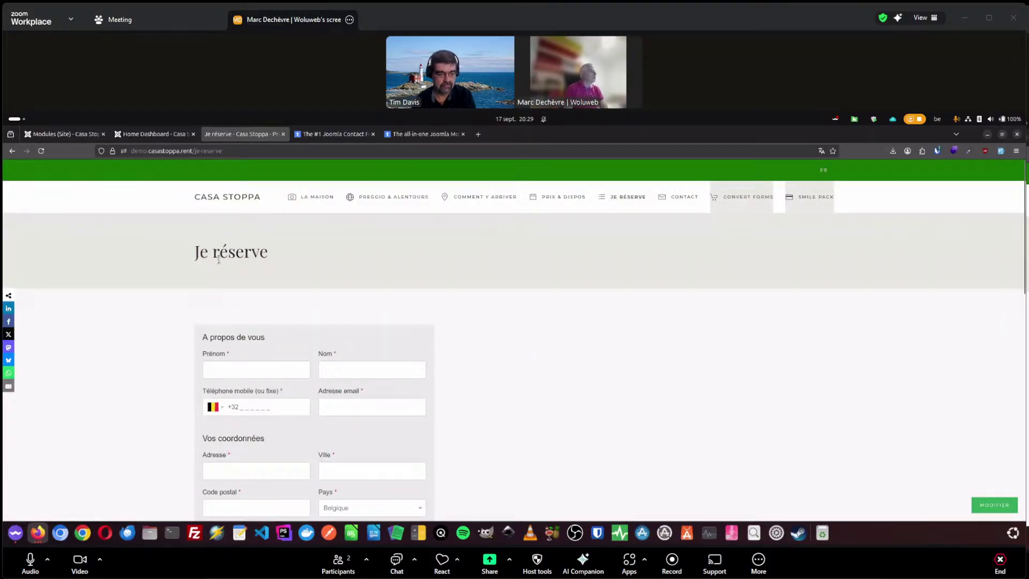
Step: Open the Convert Forms payment preparation page, enter the payer's name and a Montant of 250, and proceed to payment
click(732, 198)
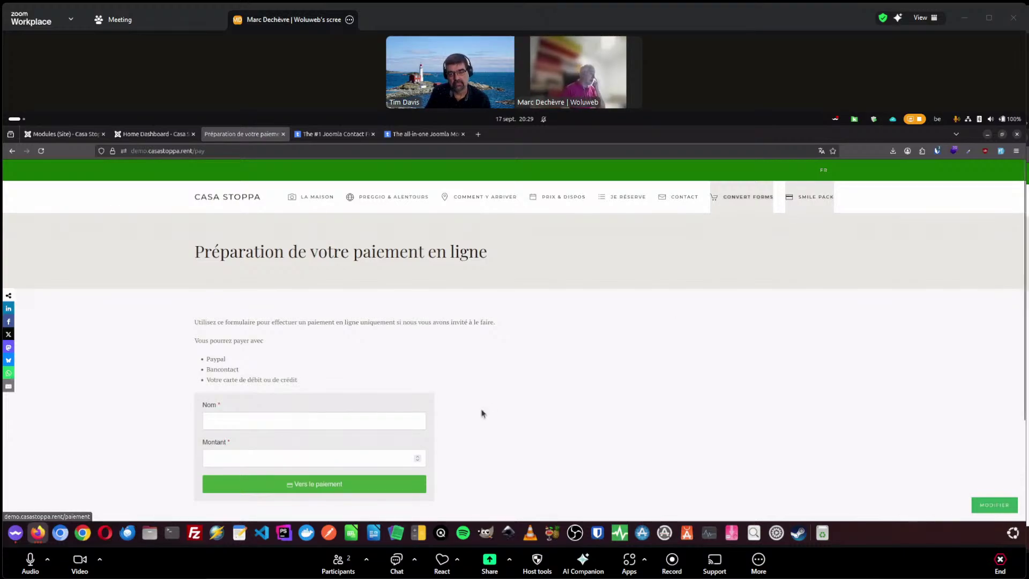
scroll(480, 400, down, 1)
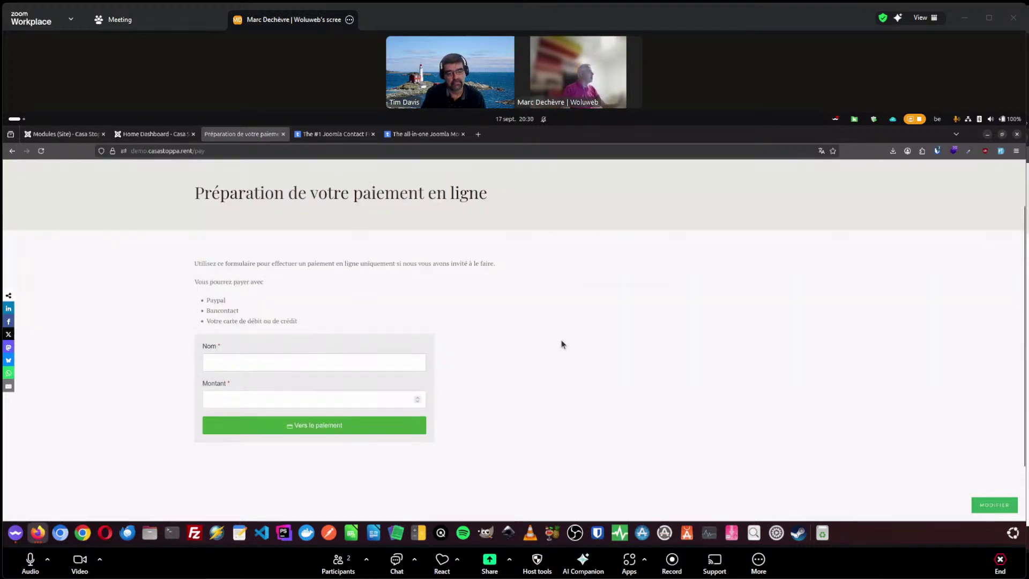
click(293, 360)
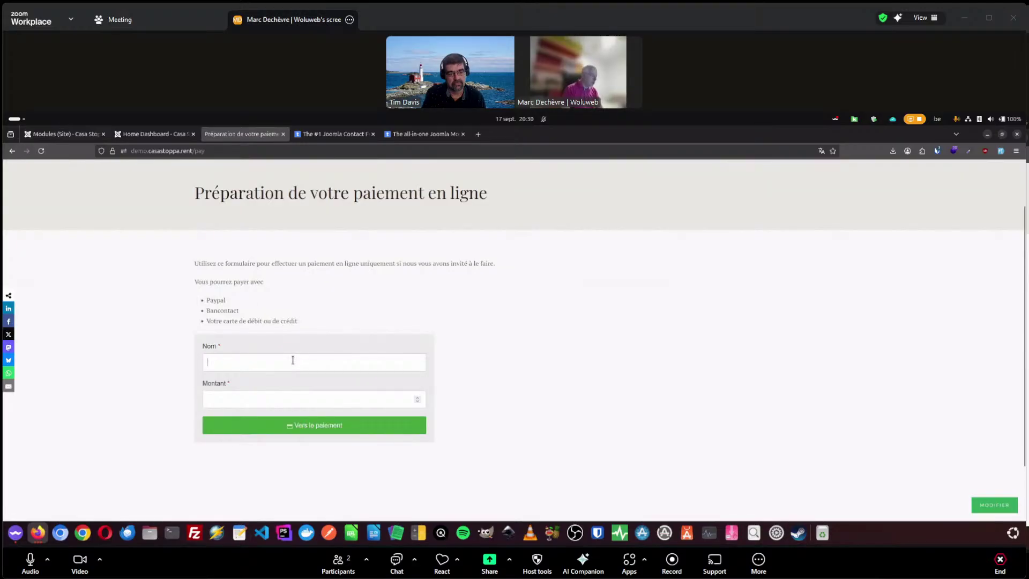
click(244, 358)
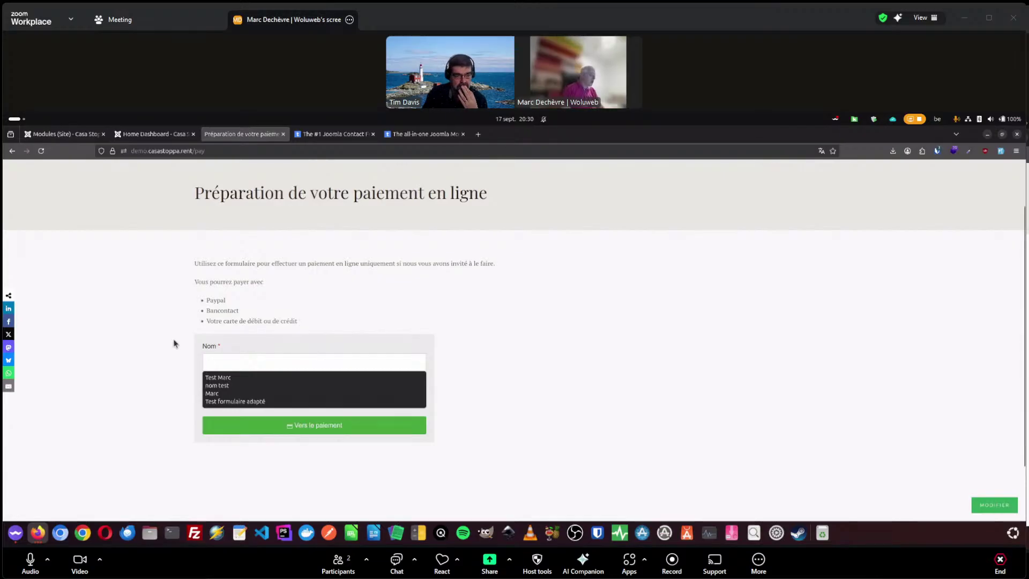
text(Marc)
key(Tab)
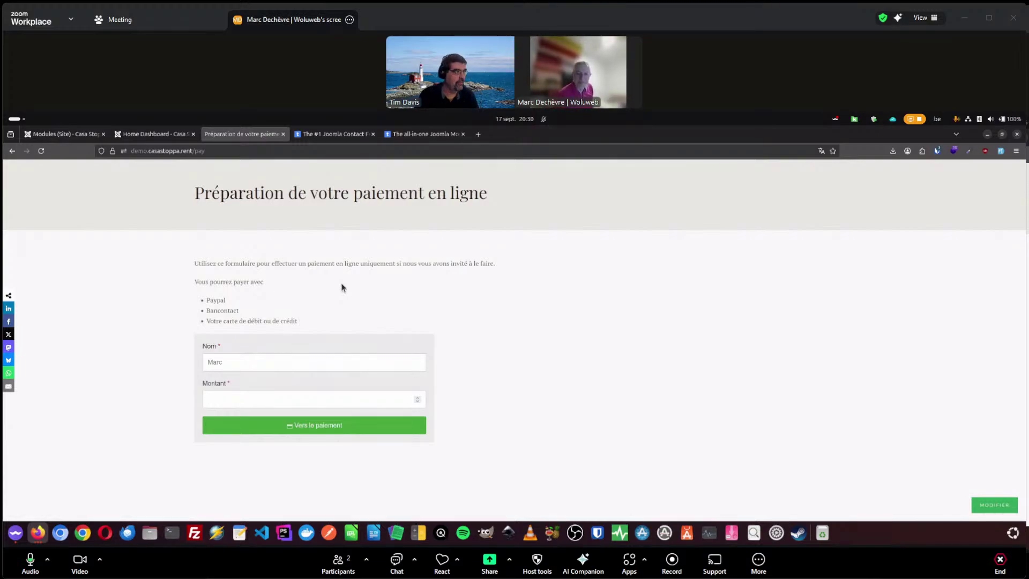
text(250)
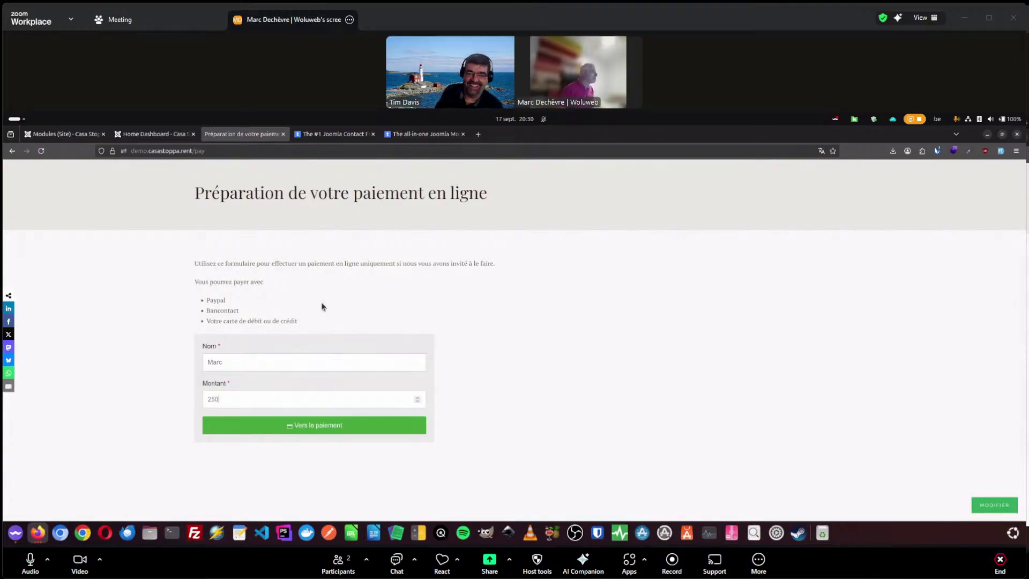
click(321, 427)
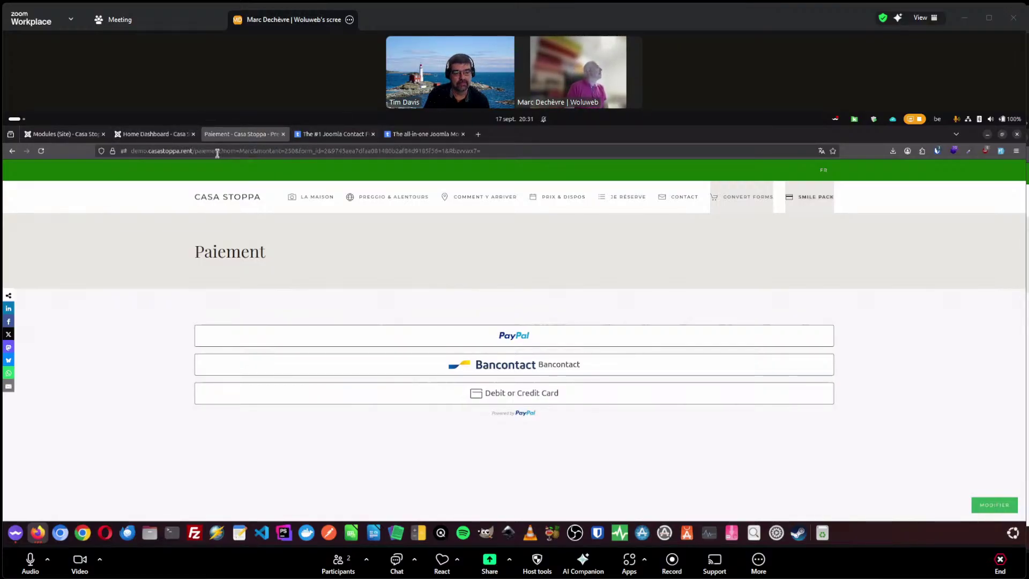
Step: Examine the nom, montant and form_id parameters passed in the Paiement page's URL
drag(221, 151, 195, 150)
click(243, 150)
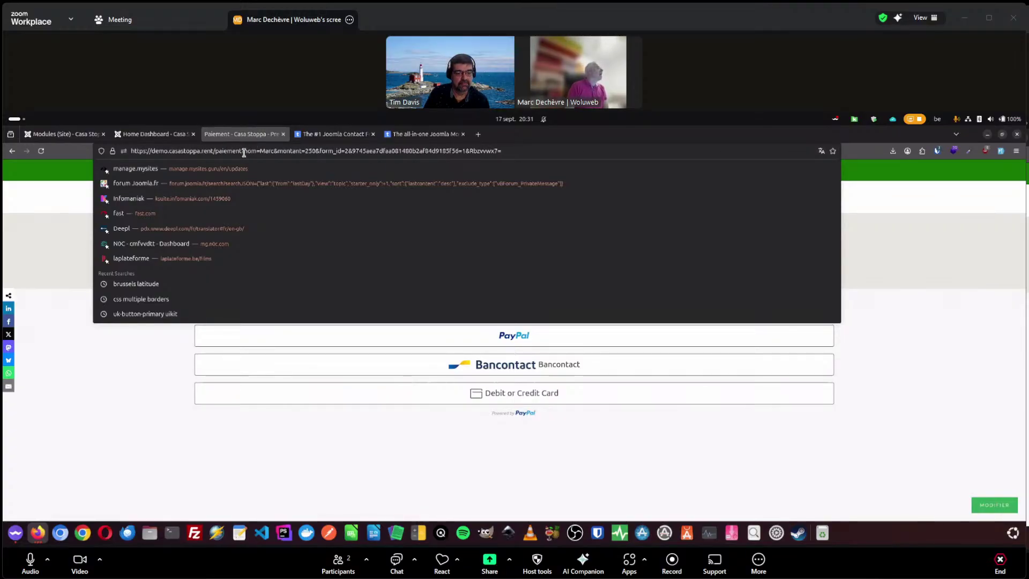
drag(244, 153, 272, 154)
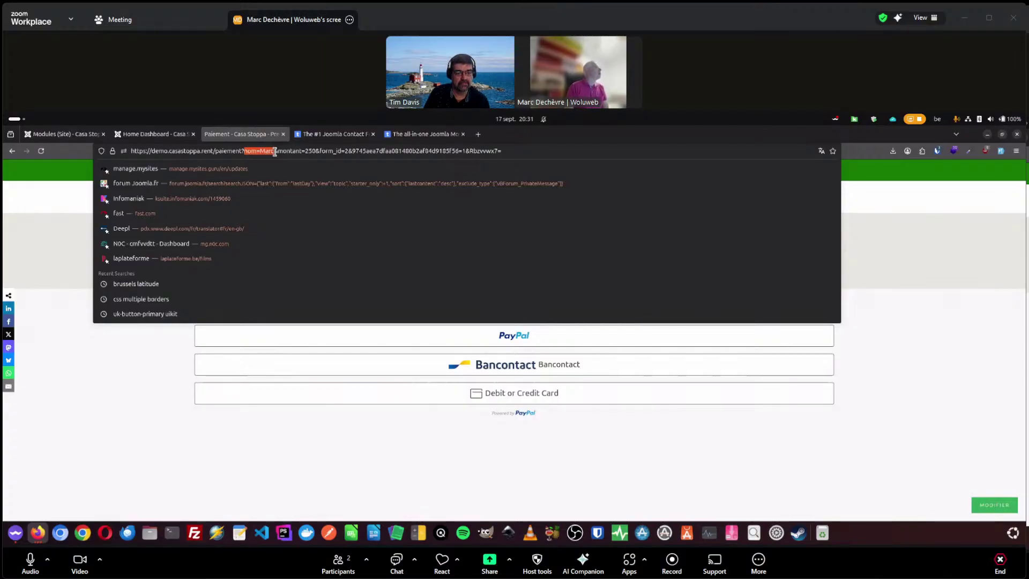
drag(277, 152, 304, 153)
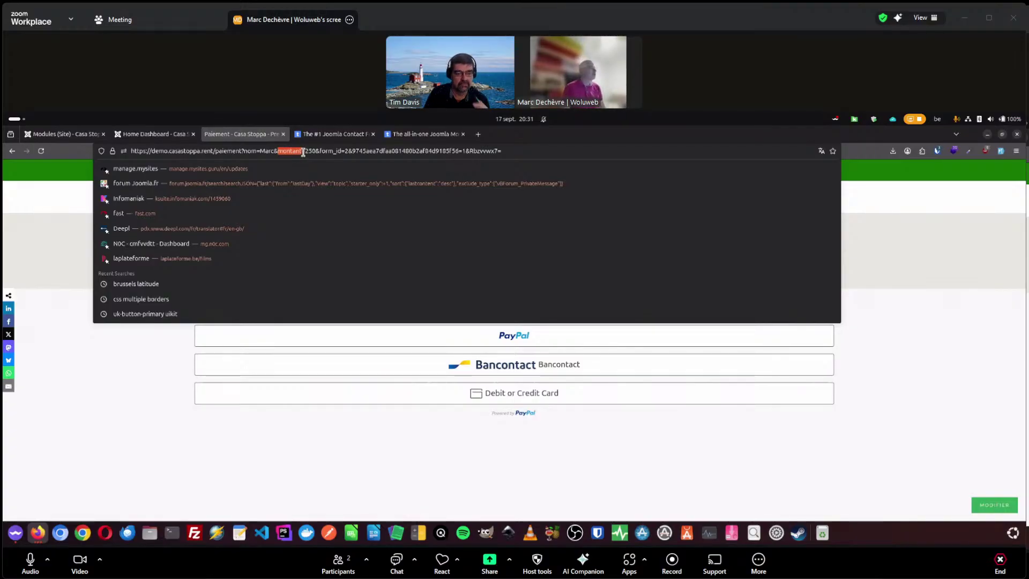
drag(305, 153, 375, 158)
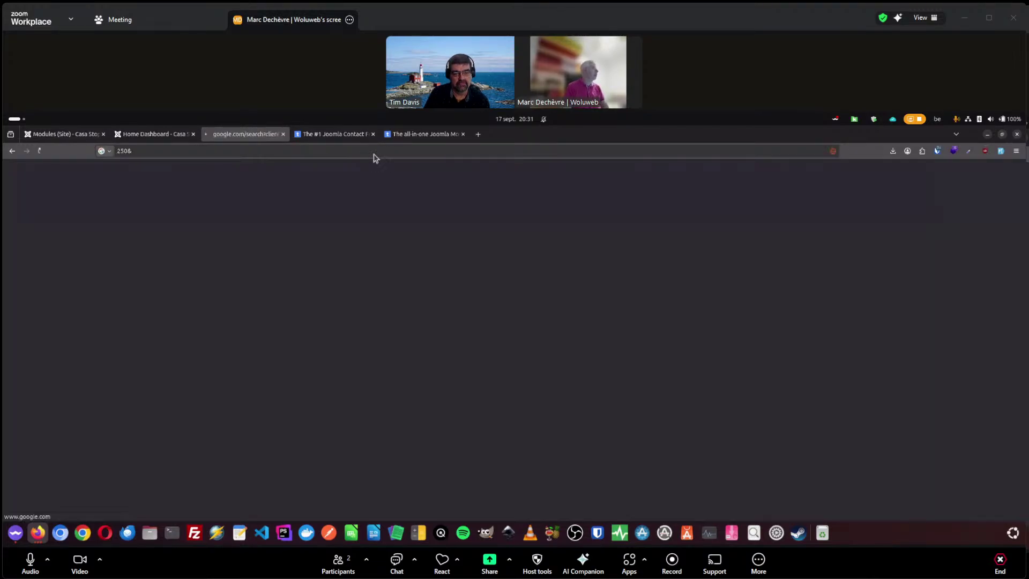
click(12, 151)
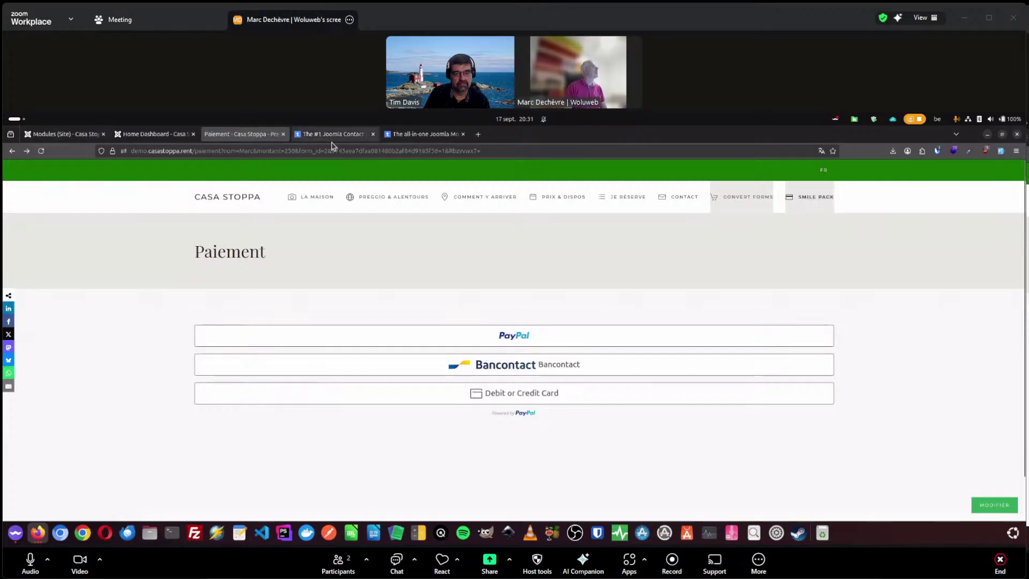
drag(324, 151, 471, 160)
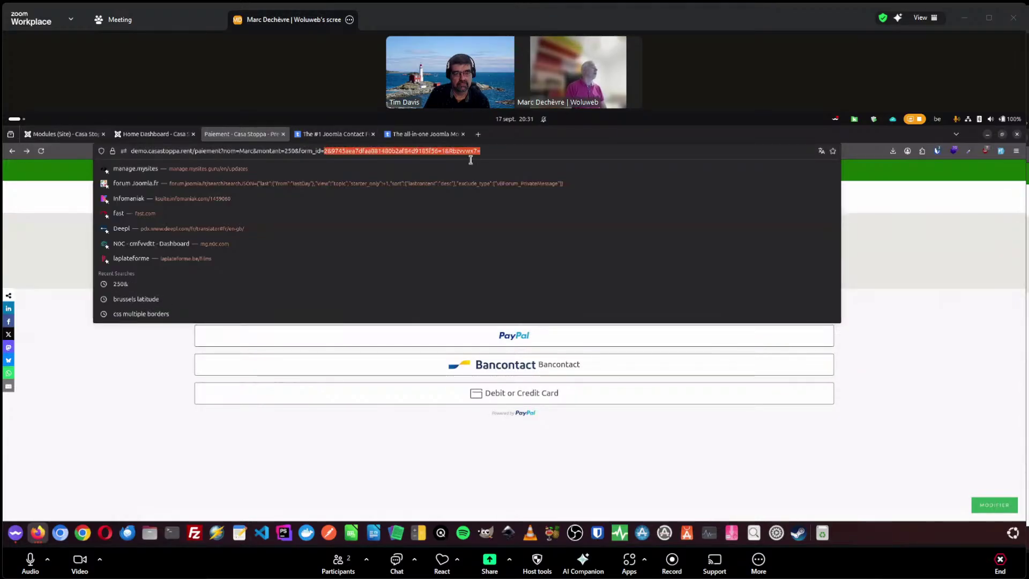
click(891, 252)
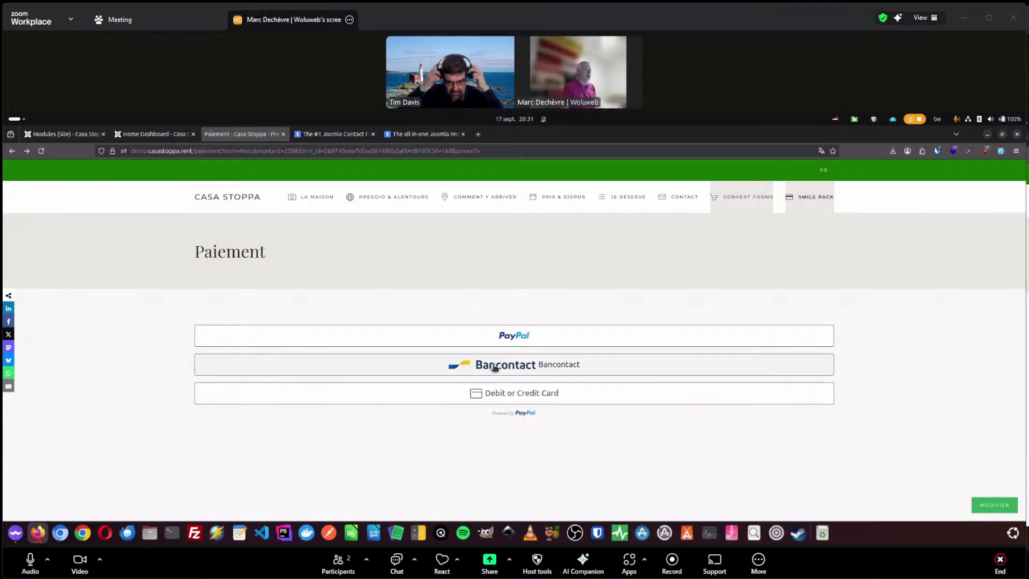
Step: Start a Bancontact payment and submit the customer's first name, last name, email and mobile phone number
click(534, 368)
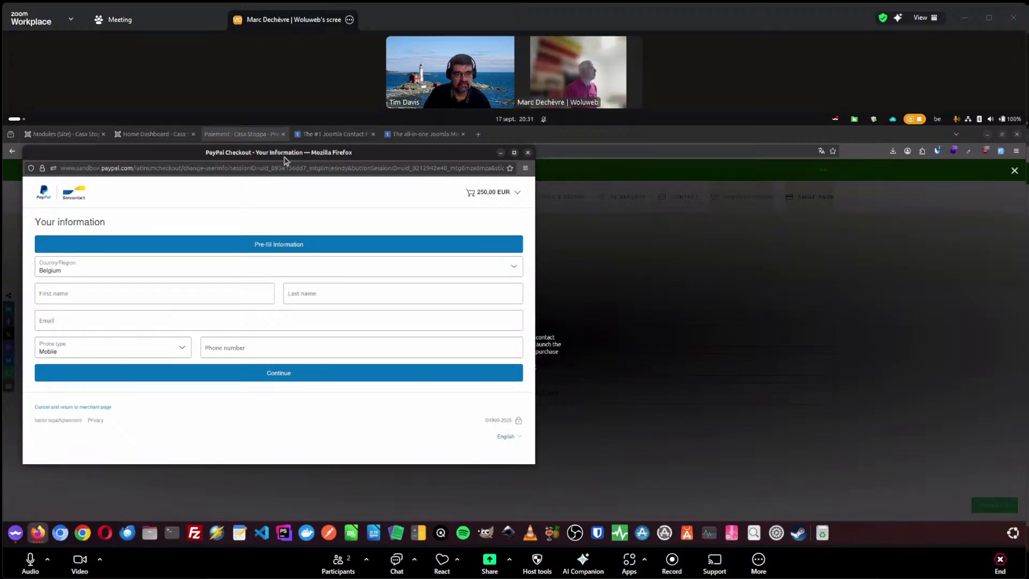
click(102, 298)
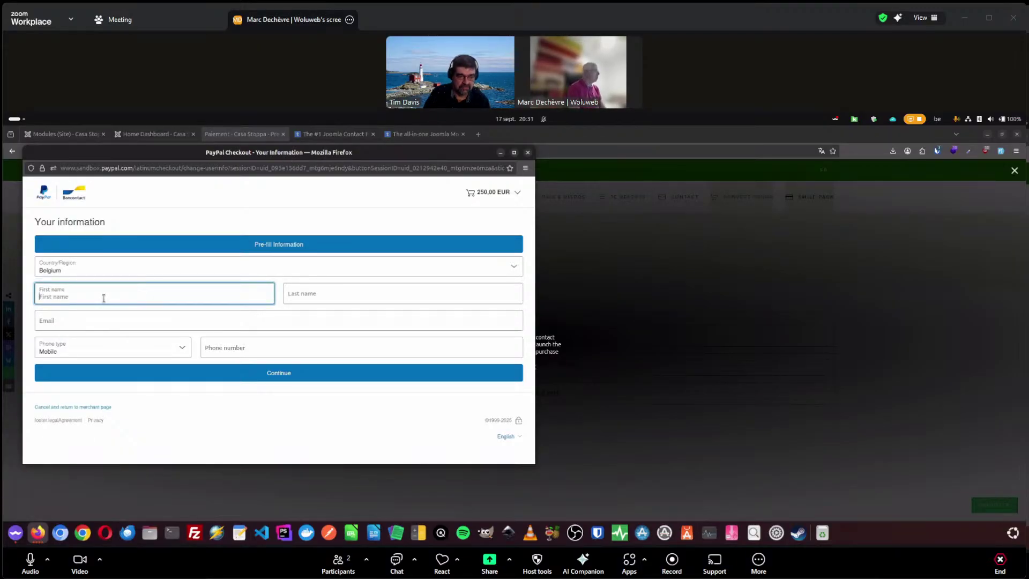
text(Marc)
key(Tab)
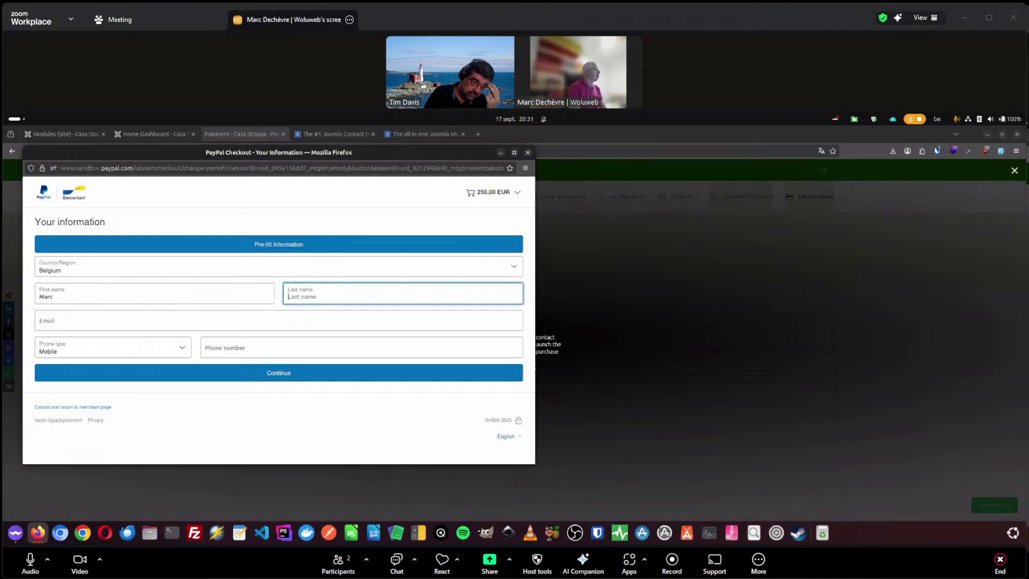
key(Tab)
text(marc)
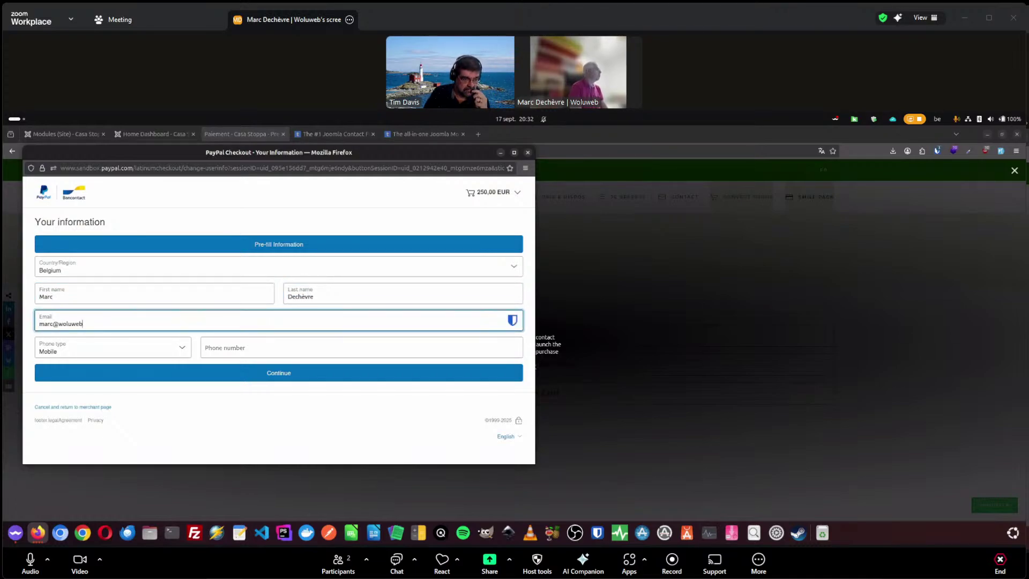
click(322, 340)
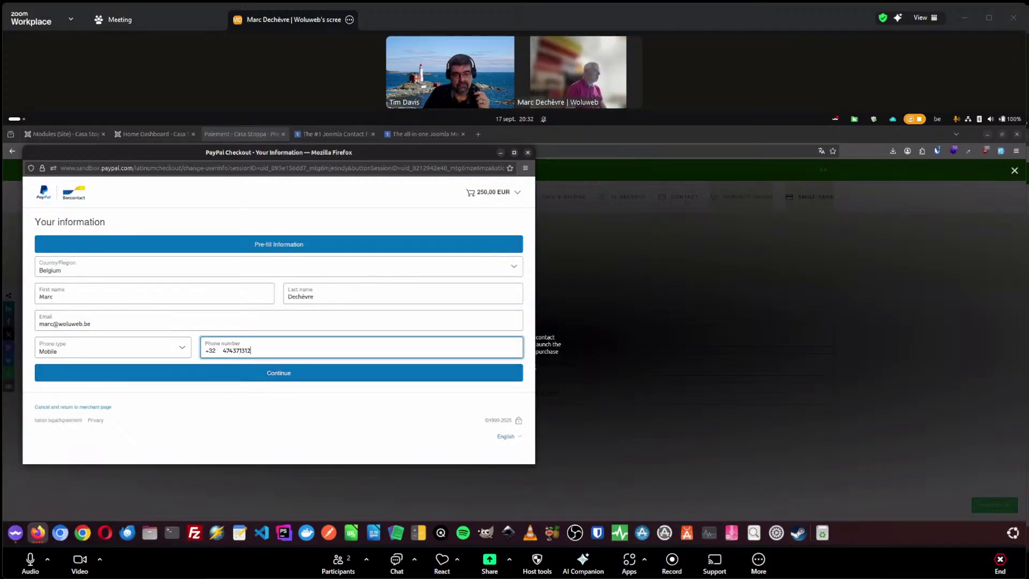
key(Tab)
click(286, 378)
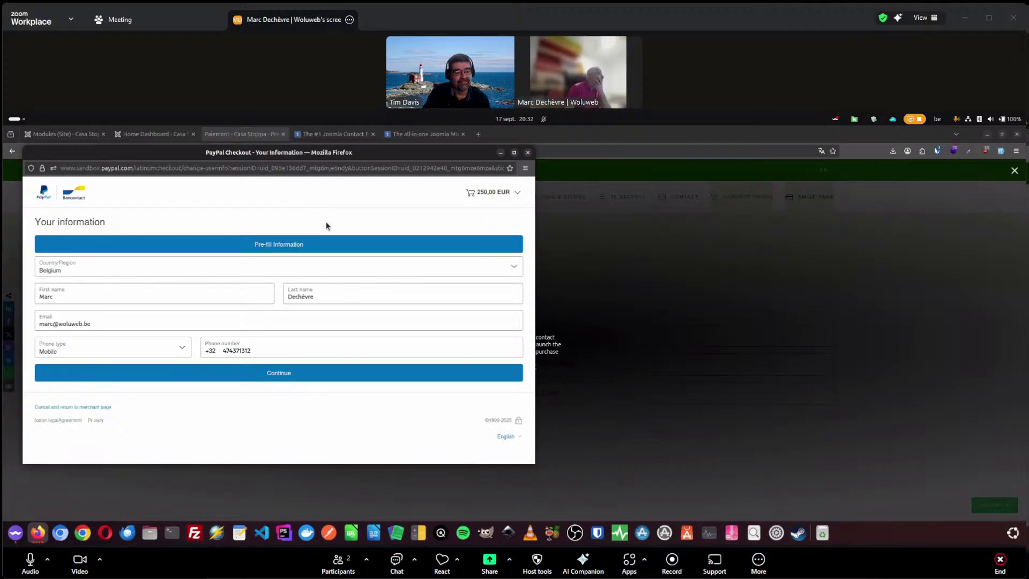
click(299, 375)
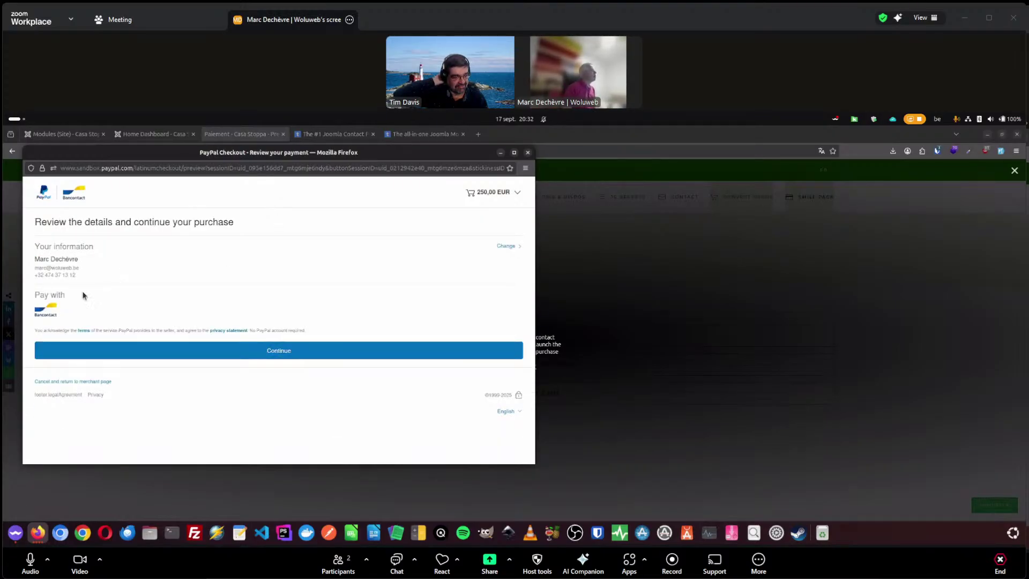
Step: Continue from the payment review to the Bancontact sandbox test page and enlarge the window to show the test payment options
click(268, 349)
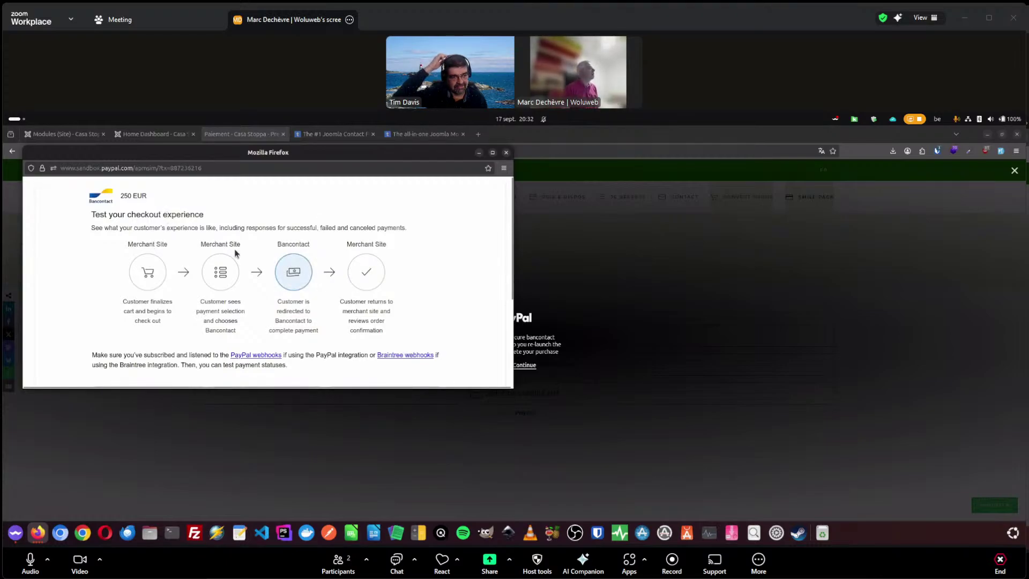
scroll(234, 249, down, 2)
scroll(234, 249, up, 2)
drag(446, 386, 453, 492)
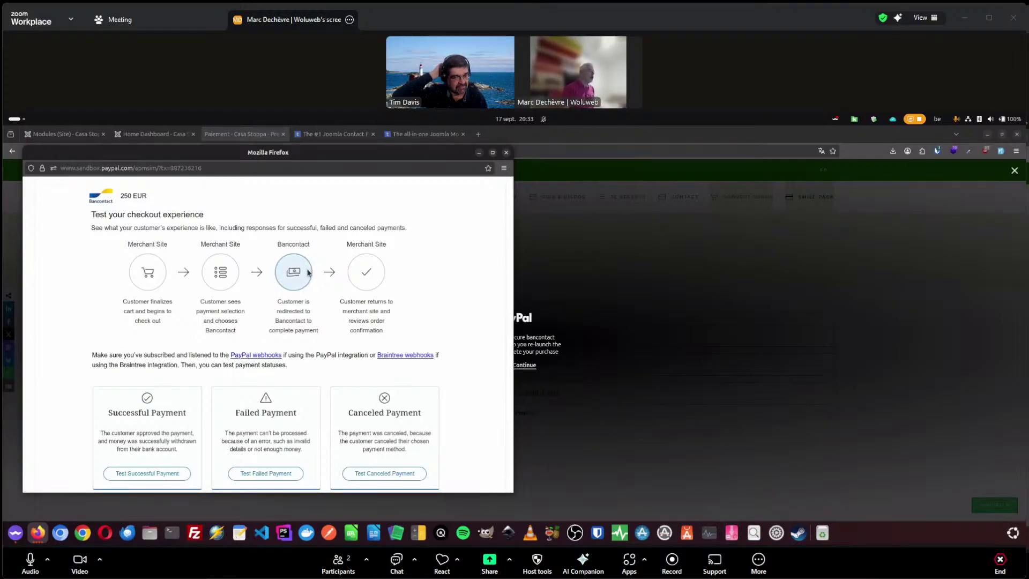
Step: Run the successful payment test on the Bancontact sandbox page and close the PayPal checkout window
scroll(305, 271, down, 1)
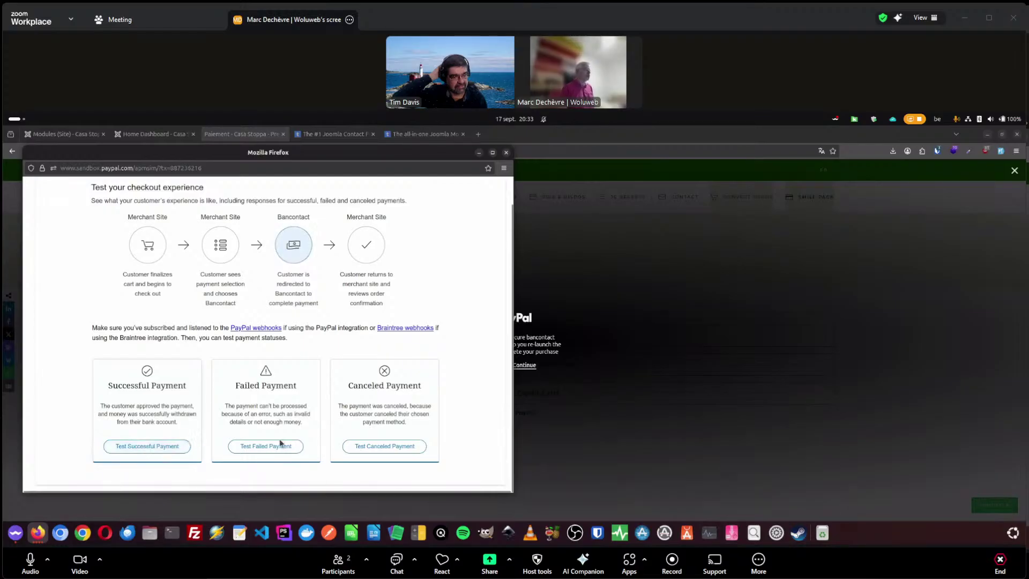
click(153, 446)
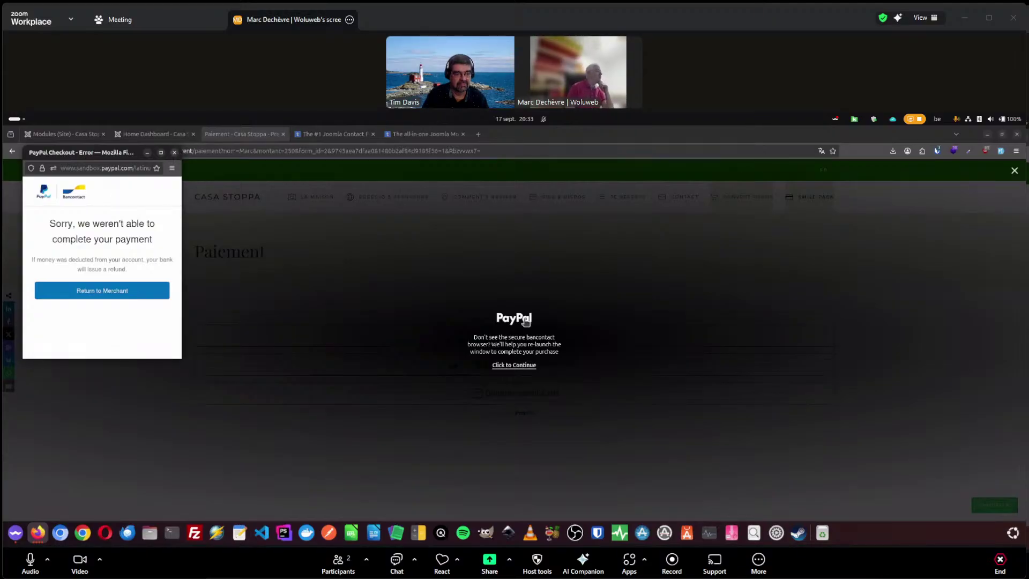
click(528, 372)
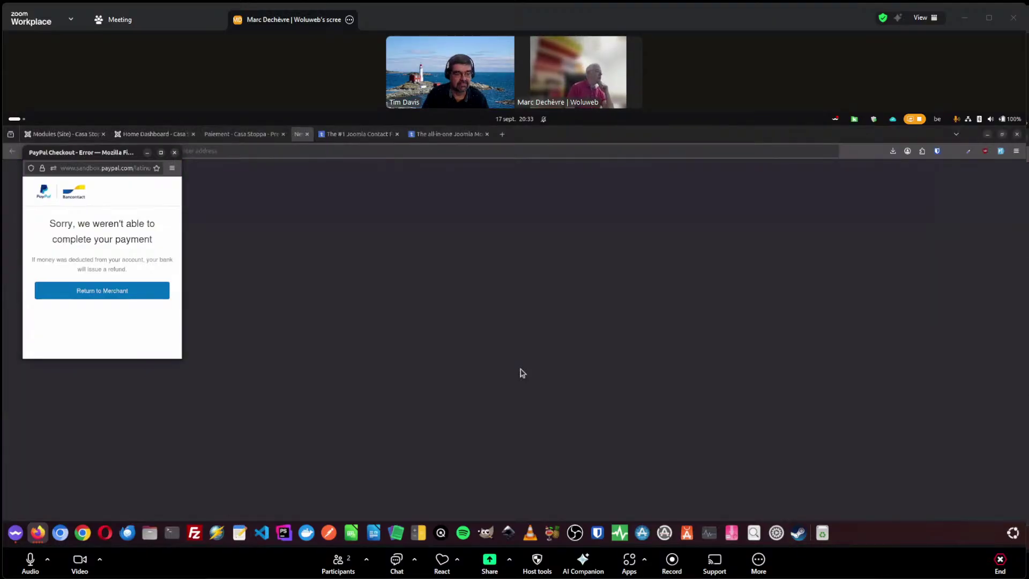
click(174, 153)
Step: Close the stray empty browser tab and return to the Paiement page
click(252, 136)
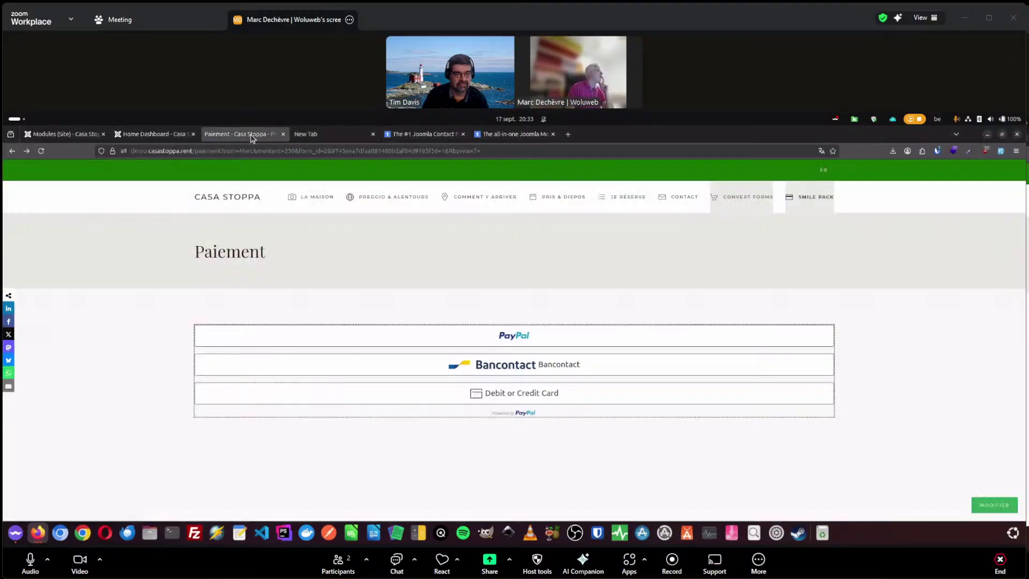
click(322, 136)
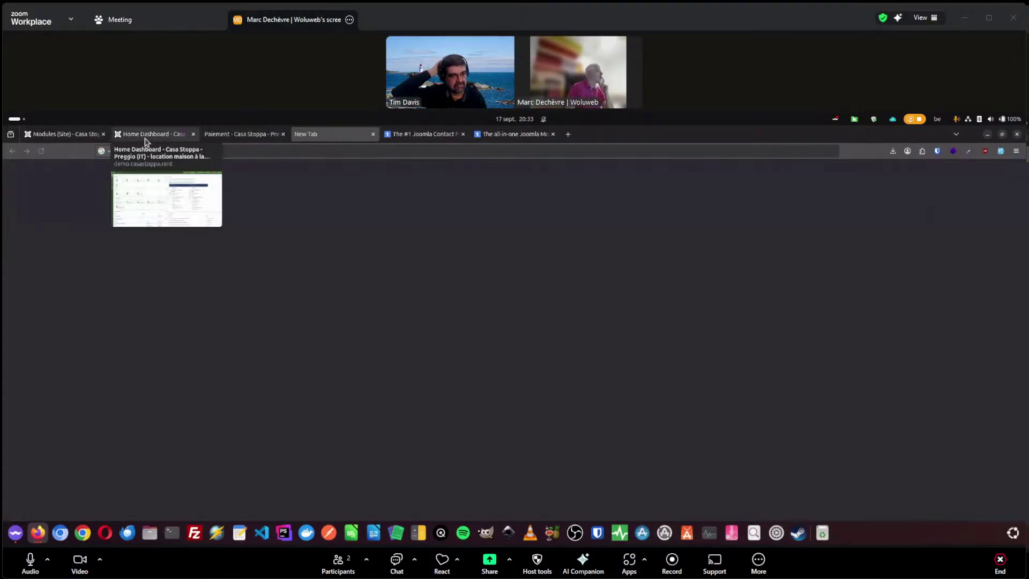
click(227, 137)
click(308, 135)
click(230, 135)
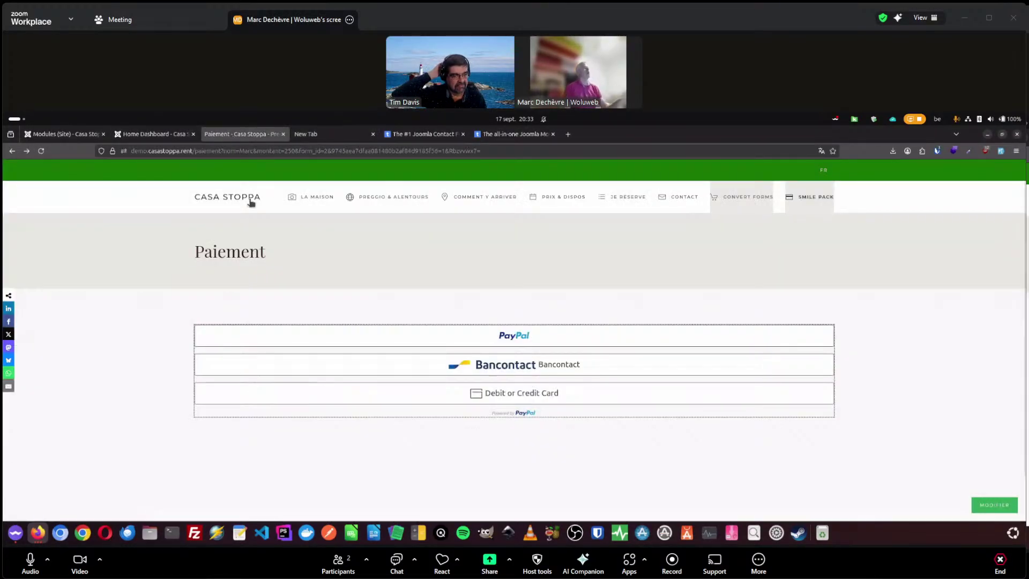
click(321, 141)
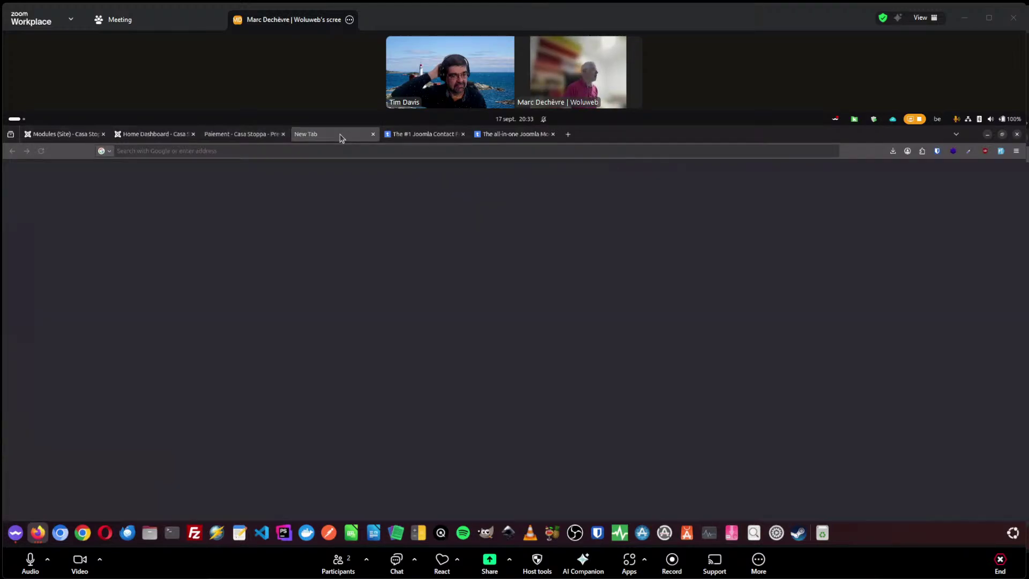
click(372, 135)
click(241, 134)
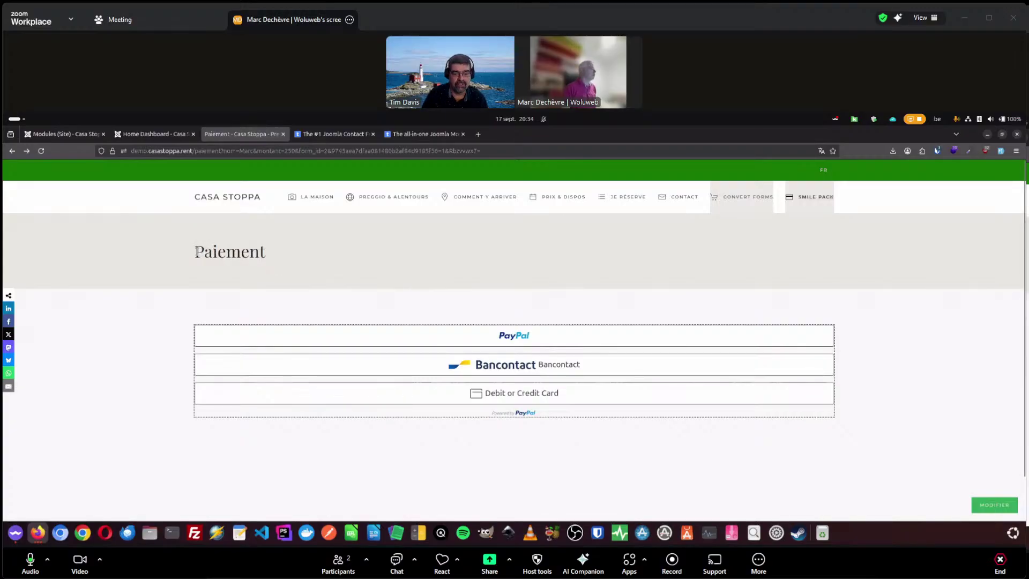
Step: Examine the Paiement page's title, its payment options and the nom and montant parameters in its URL
drag(197, 252, 285, 255)
click(292, 255)
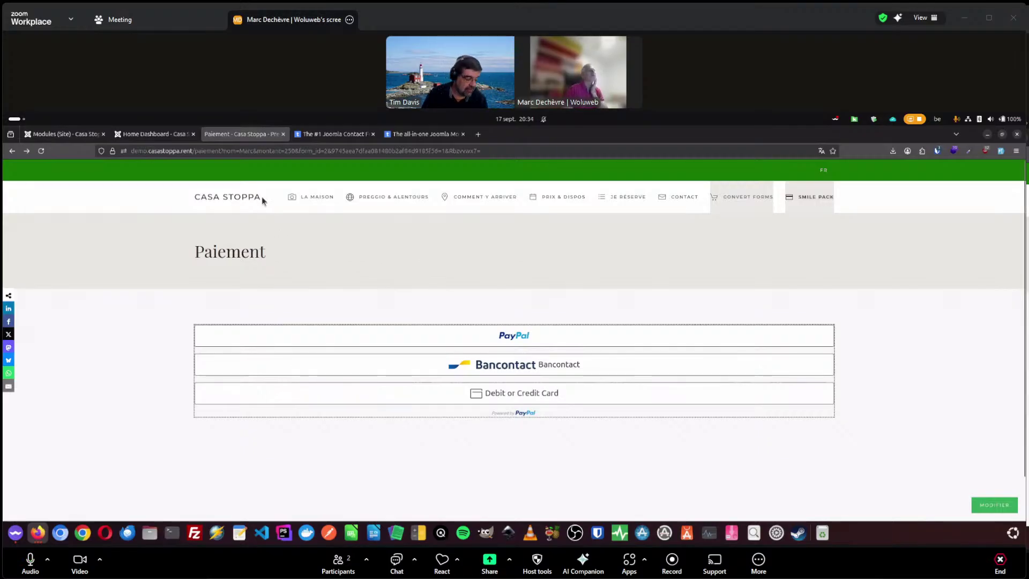
scroll(469, 217, down, 1)
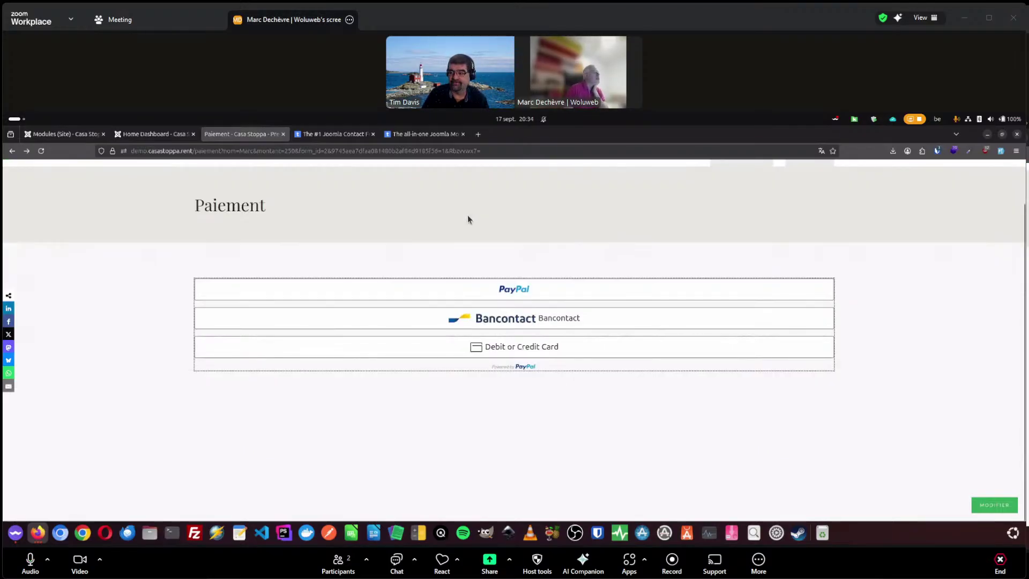
scroll(468, 219, up, 1)
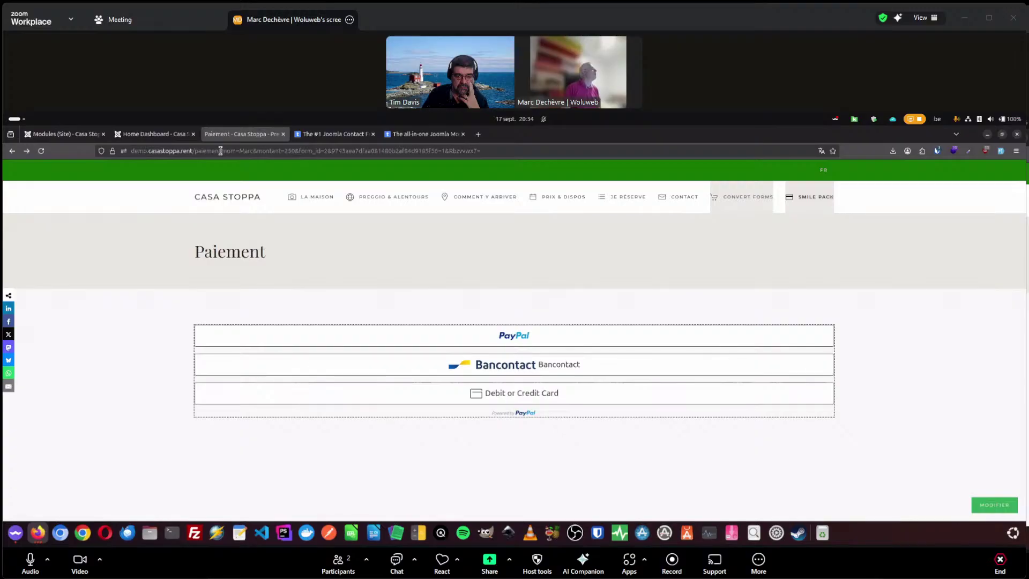
drag(220, 151, 293, 151)
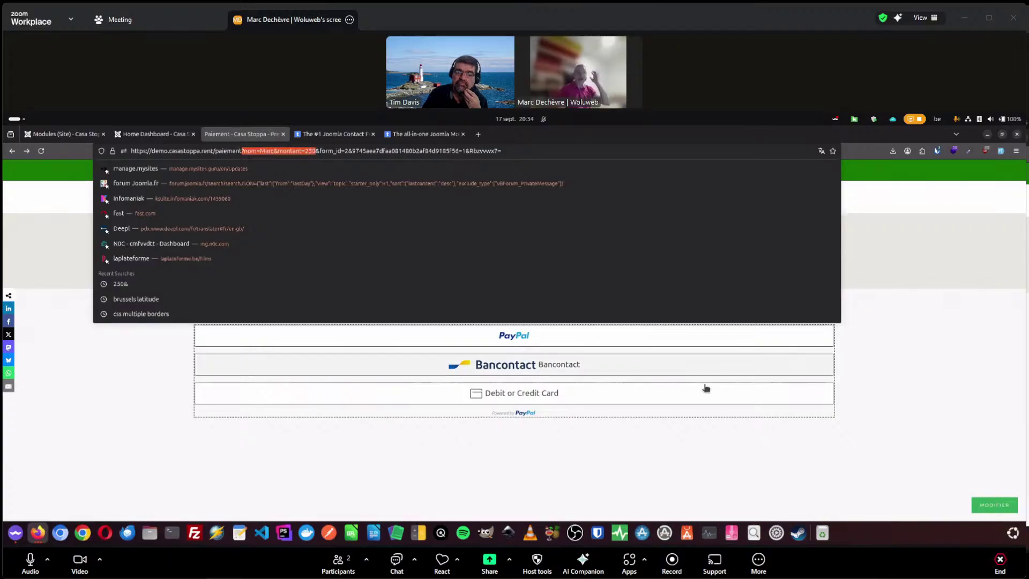
click(897, 354)
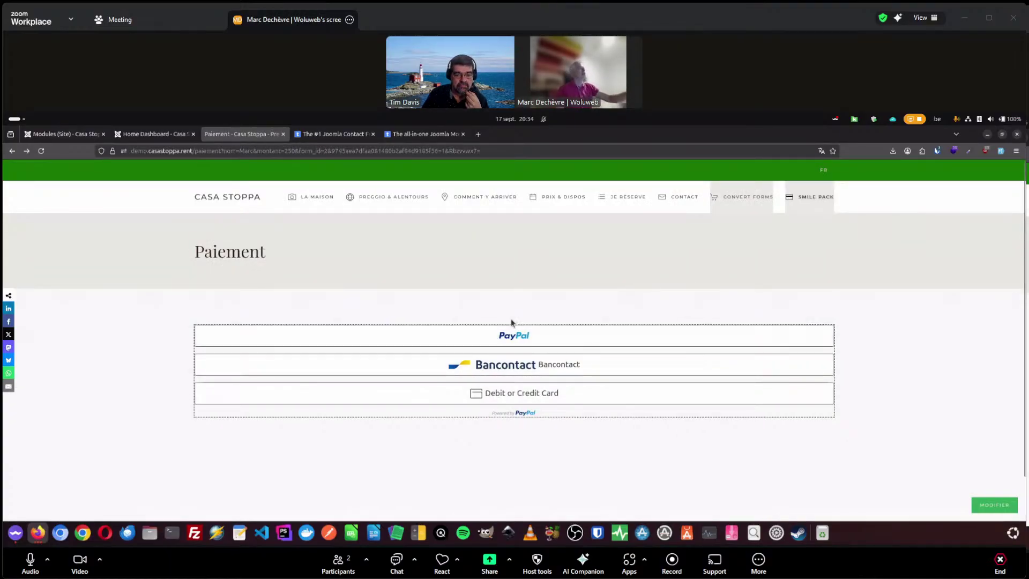
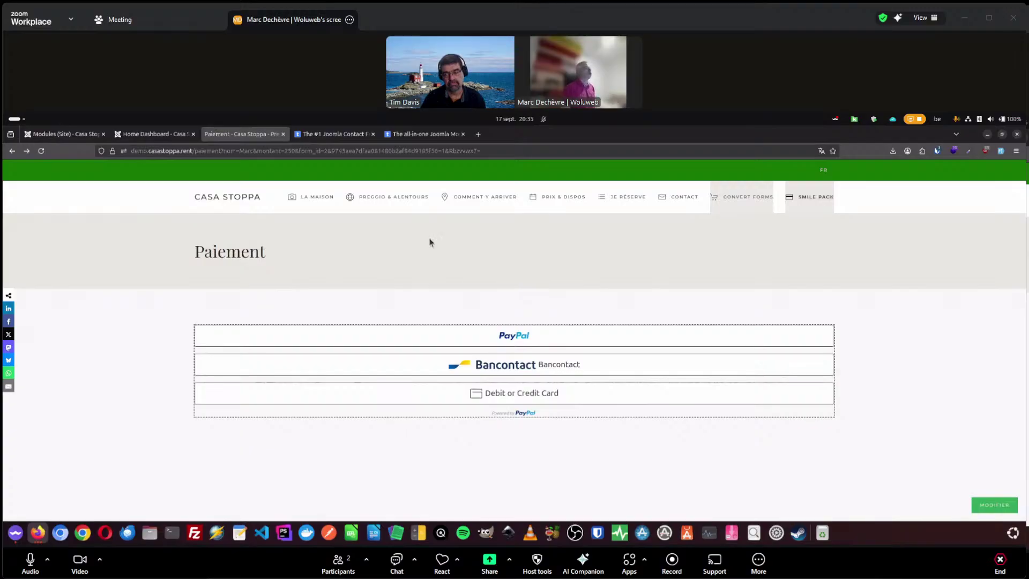
drag(219, 154, 296, 152)
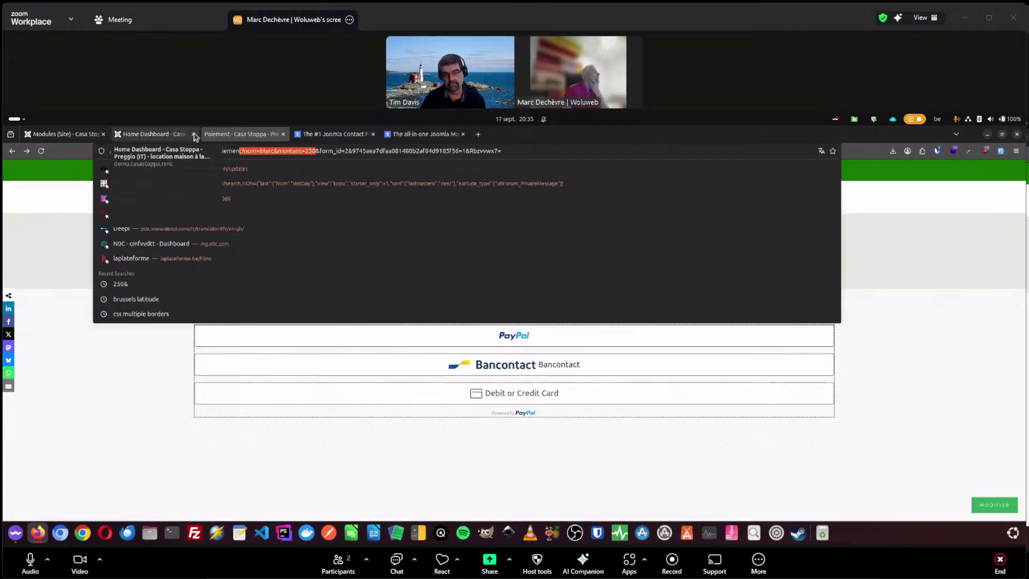
Step: Open the Préparation paiement form from Convert Forms in the Joomla administrator and show its Submission settings
click(147, 134)
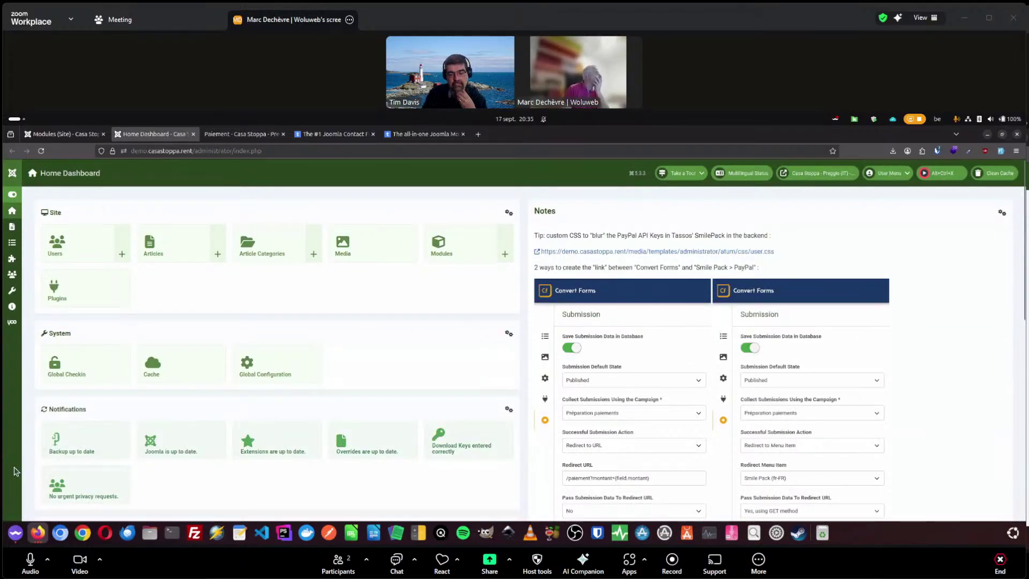
click(12, 195)
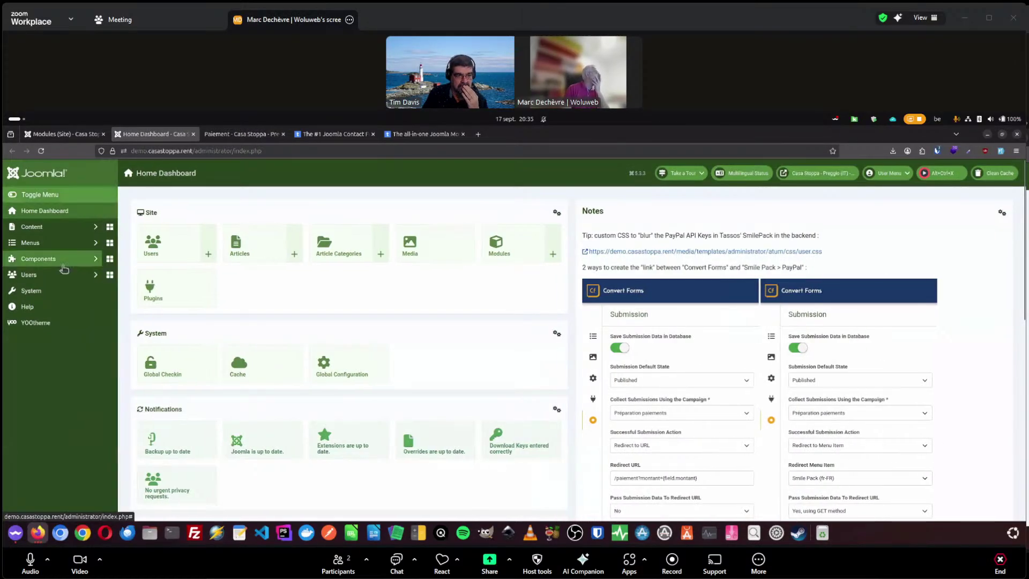
click(53, 261)
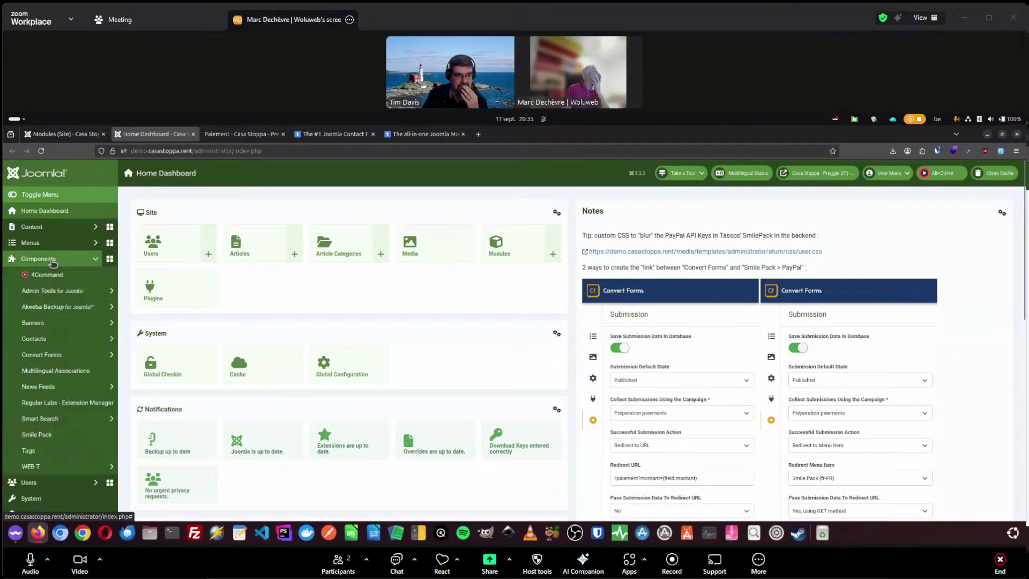
click(42, 354)
click(35, 387)
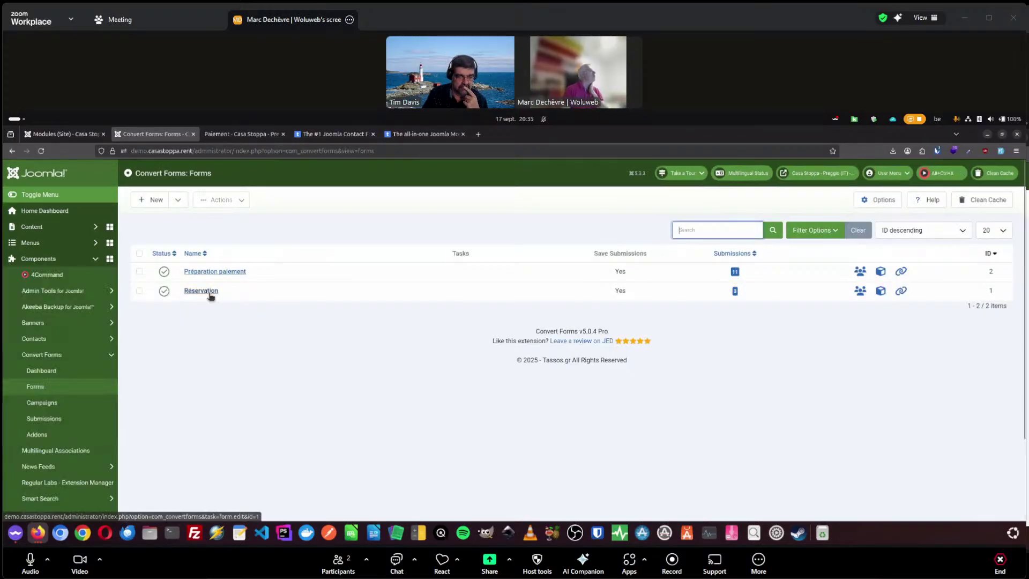
click(217, 272)
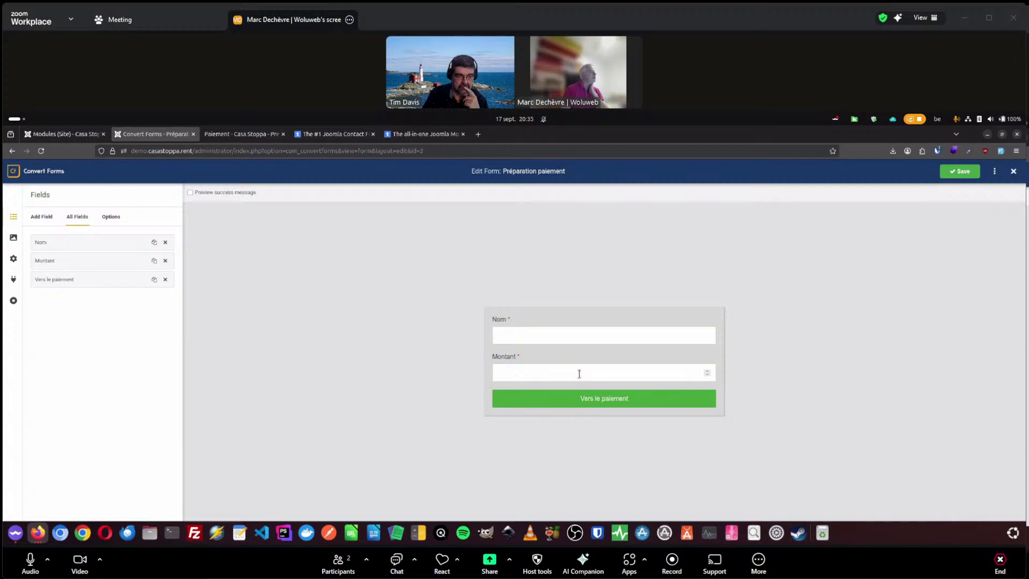
click(13, 304)
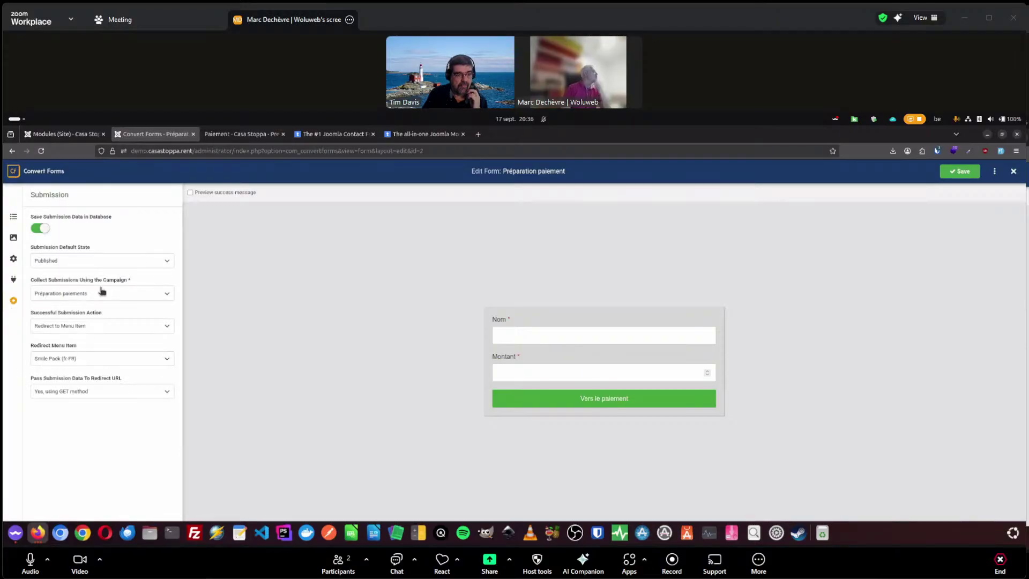
Step: Set Successful Submission Action to Display message, and switch Save Submission Data in Database off and back on
click(81, 326)
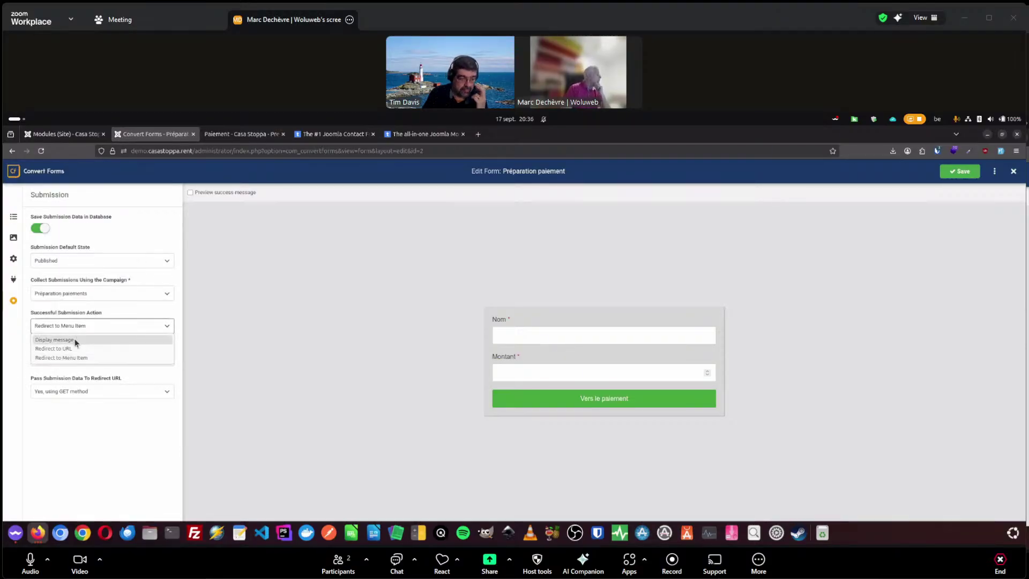
click(75, 340)
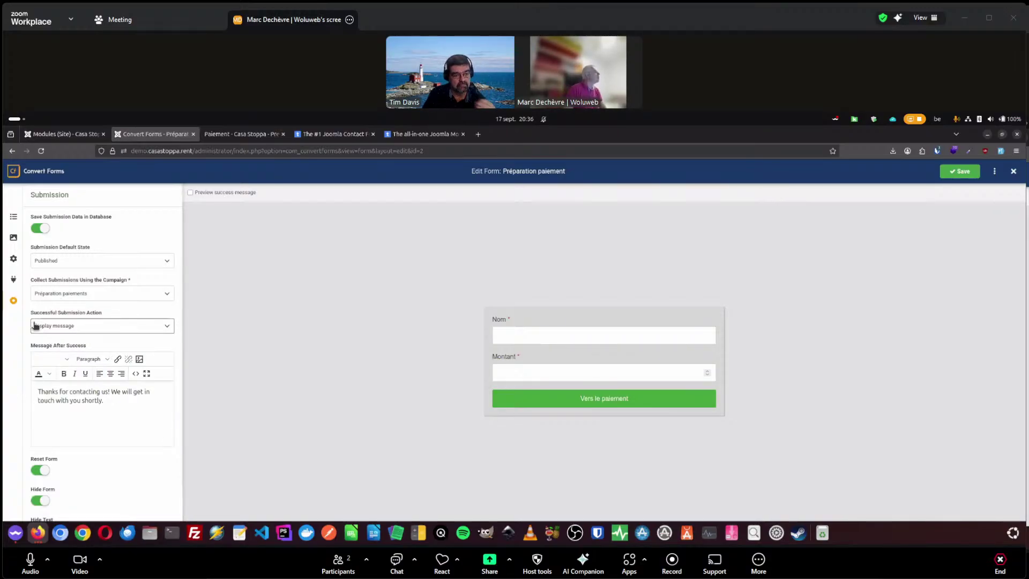
click(36, 228)
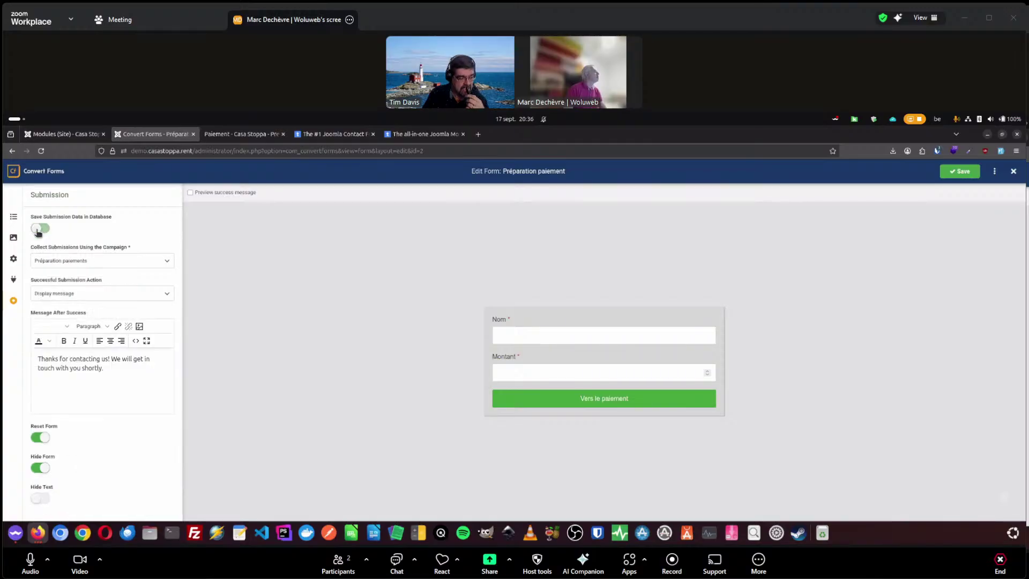
click(42, 231)
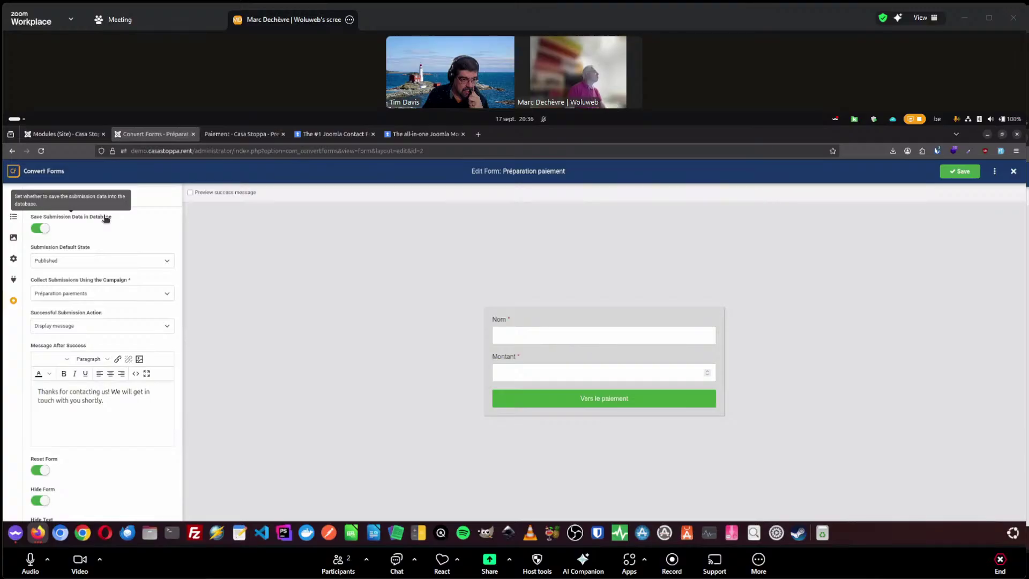
Step: Review the available Successful Submission Action options and the Message After Success text
click(38, 328)
click(42, 329)
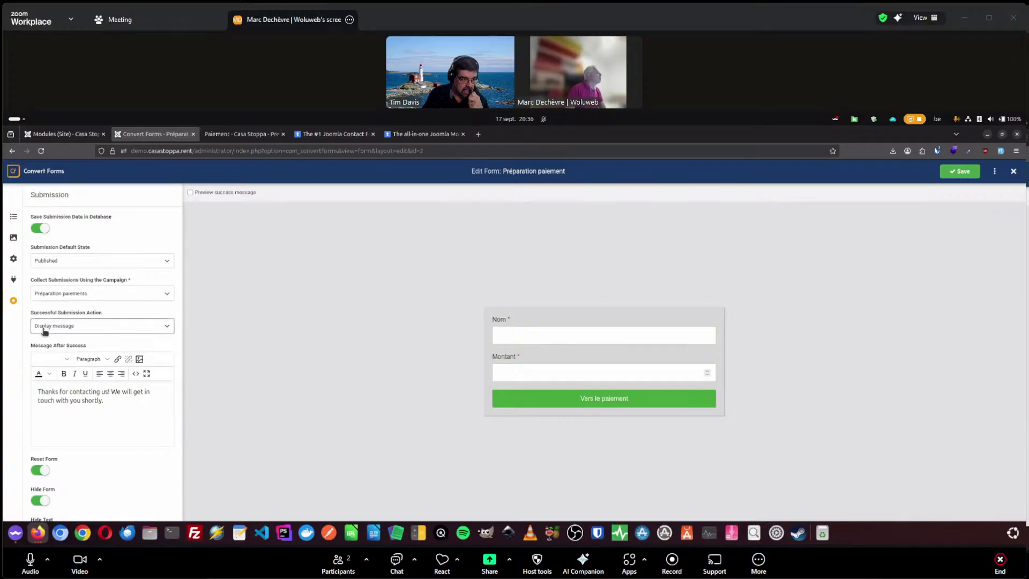
click(71, 328)
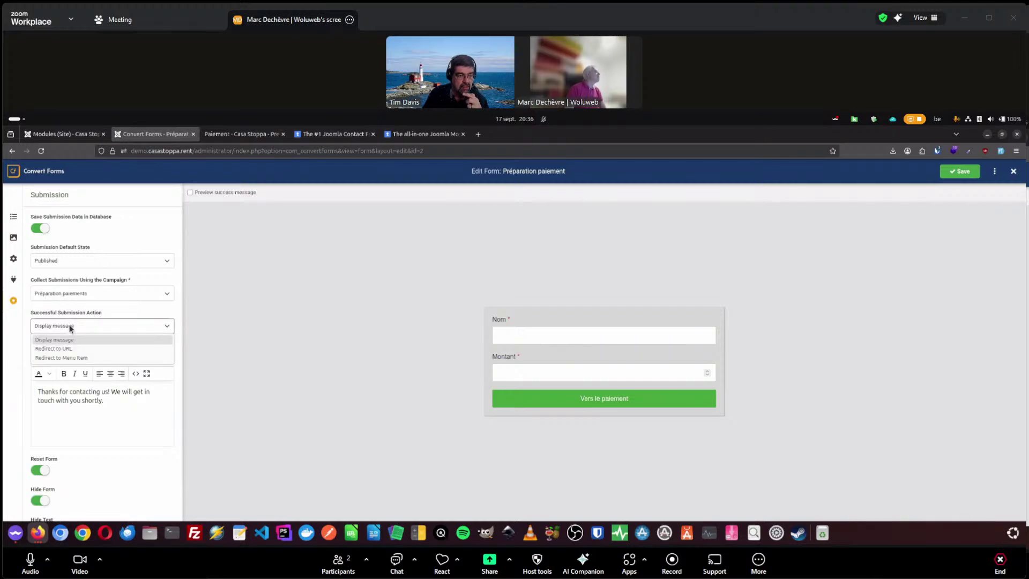
click(81, 328)
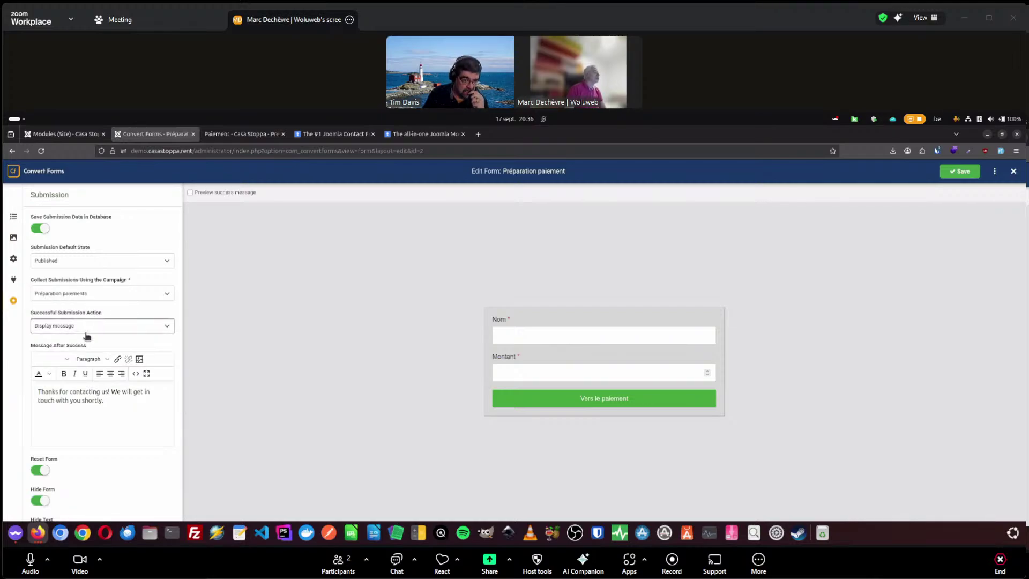
drag(105, 402, 6, 397)
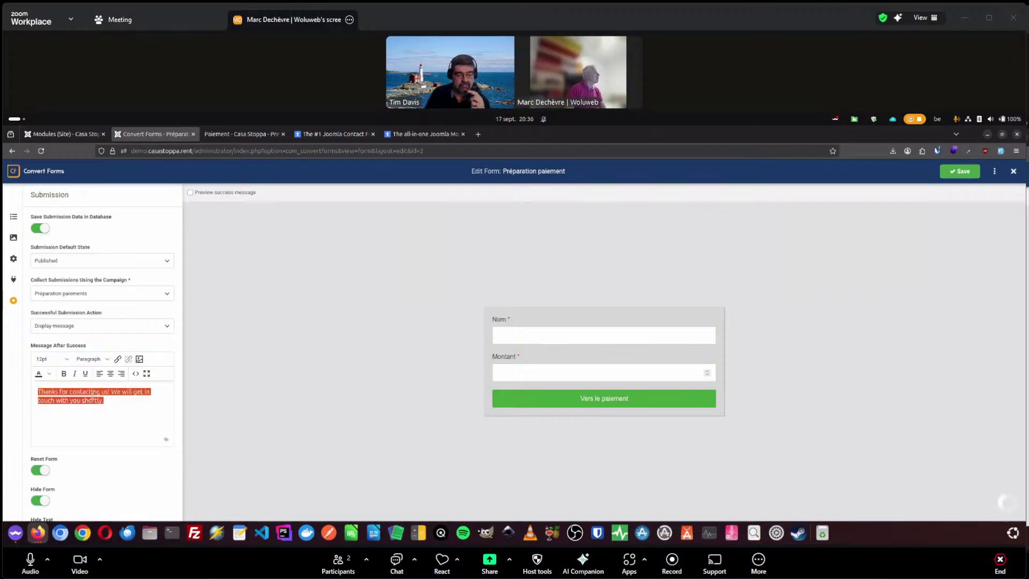
click(125, 403)
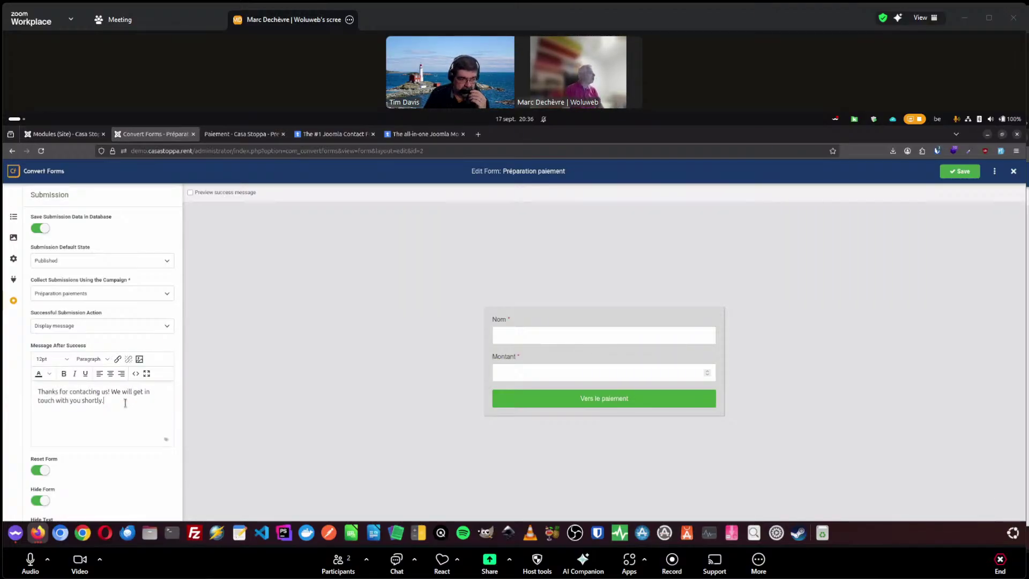
Step: Set Successful Submission Action to Redirect to URL and Pass Submission Data To Redirect URL to No
click(89, 328)
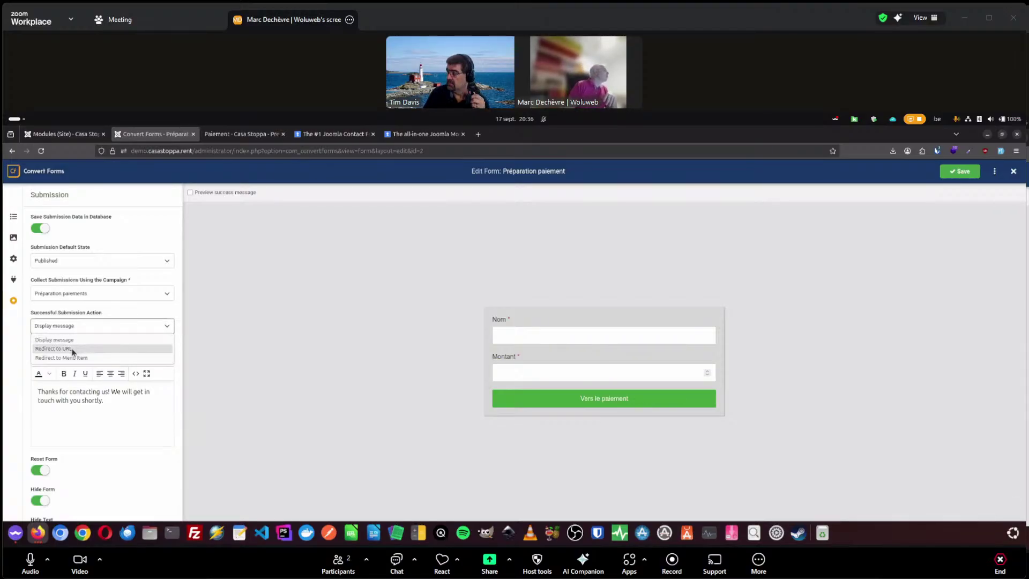
click(76, 349)
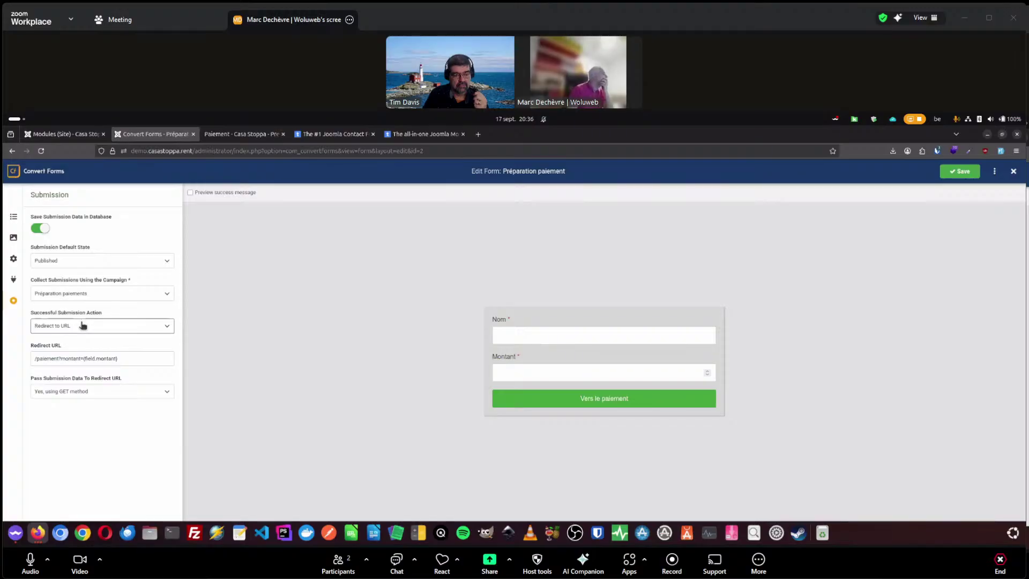
click(85, 391)
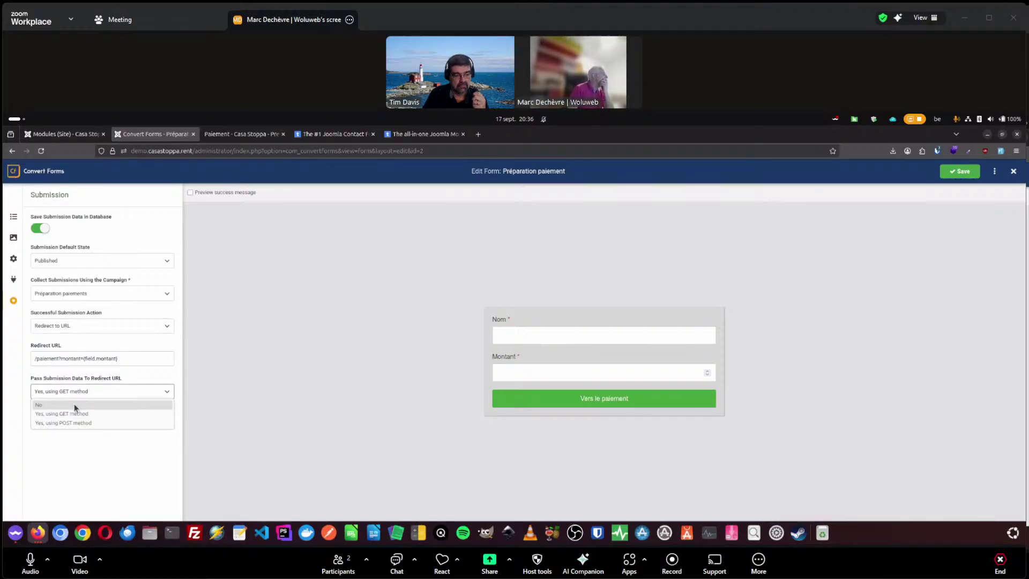
click(75, 406)
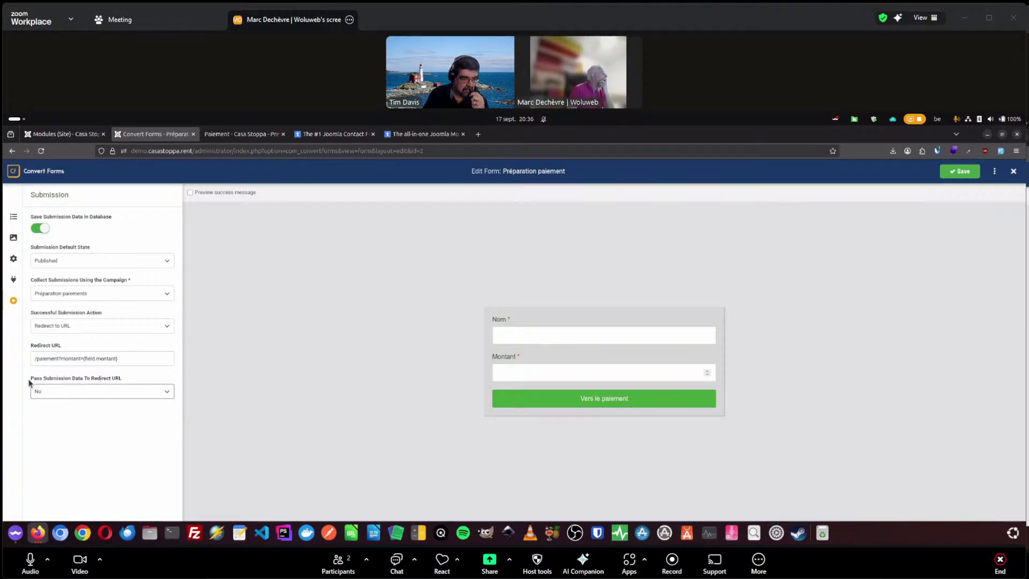
drag(36, 380, 138, 380)
click(142, 380)
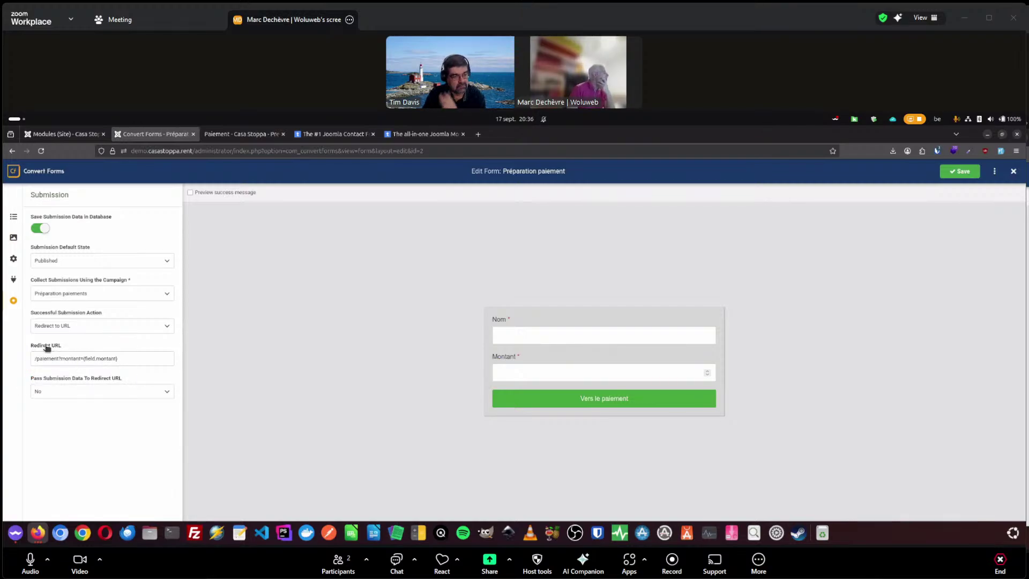
Step: Review the Redirect URL /paiement?montant={field.montant} and its field placeholder, and save the Préparation paiement form
mouse_move(33, 350)
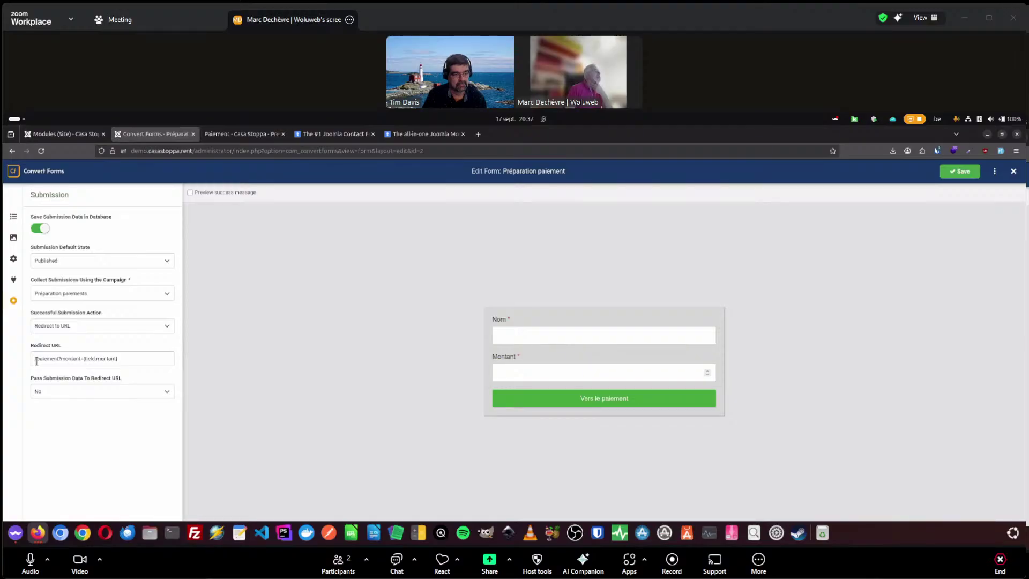
click(36, 361)
text(/)
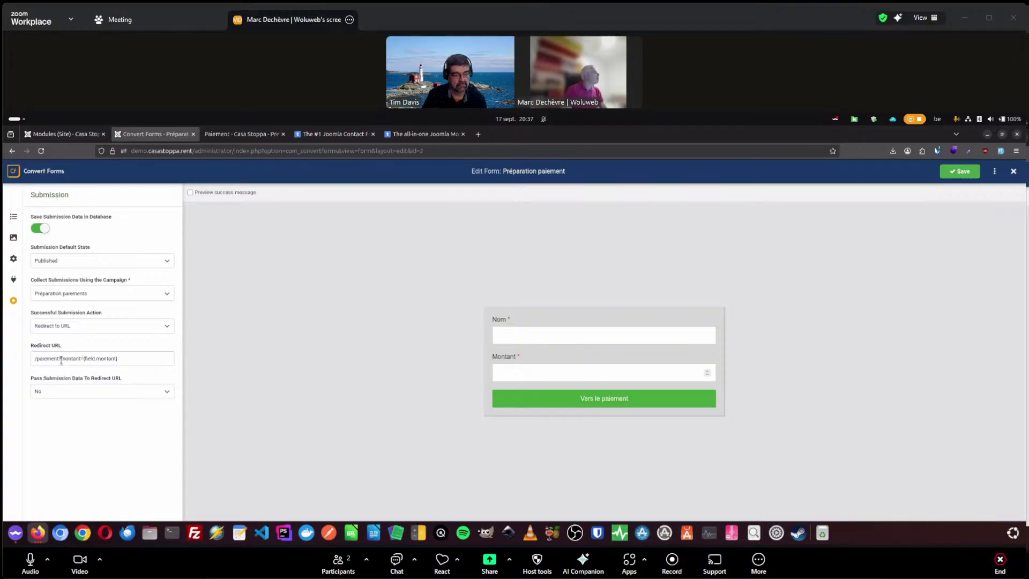
drag(61, 360, 126, 358)
click(132, 363)
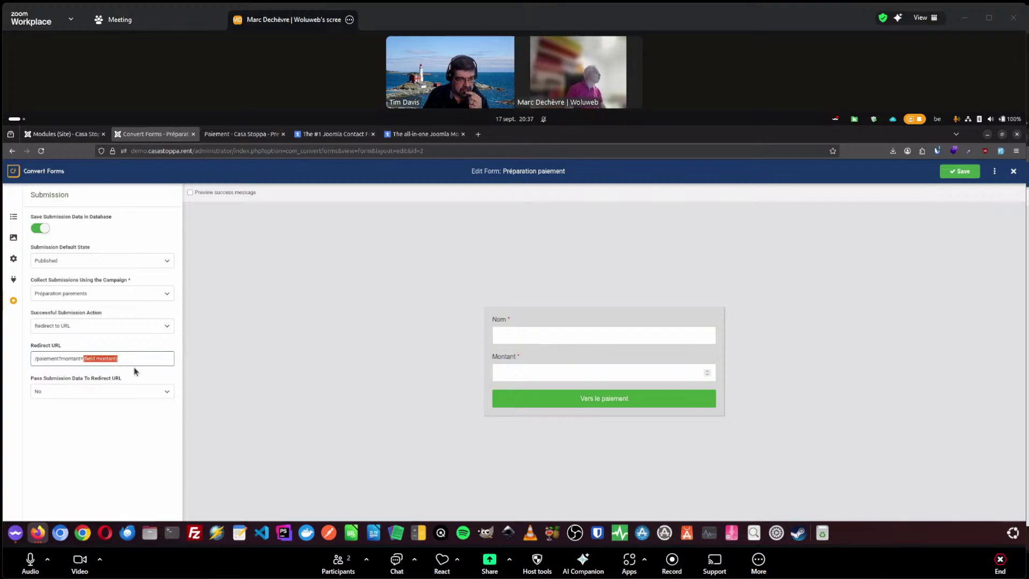
click(133, 358)
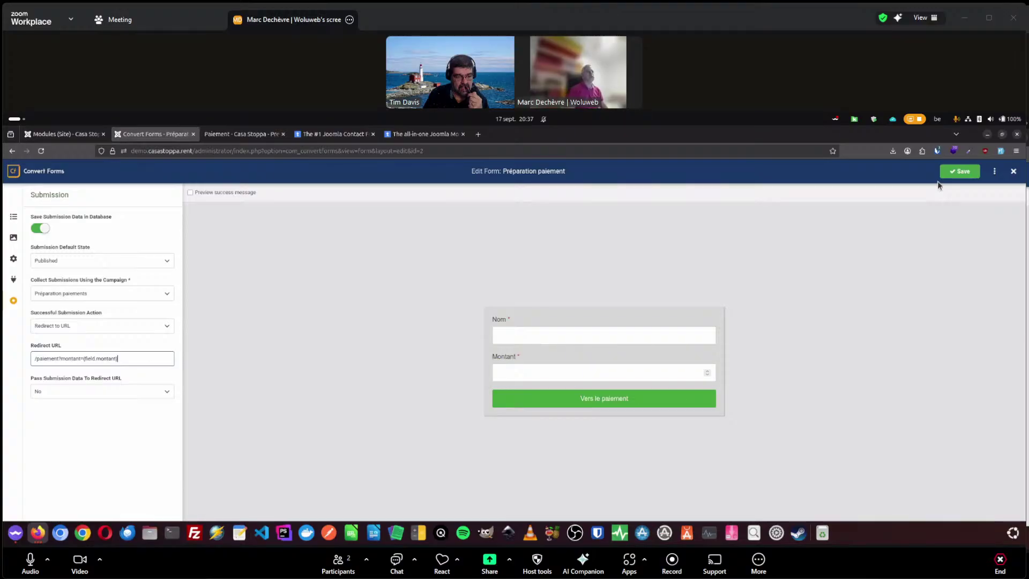
click(957, 172)
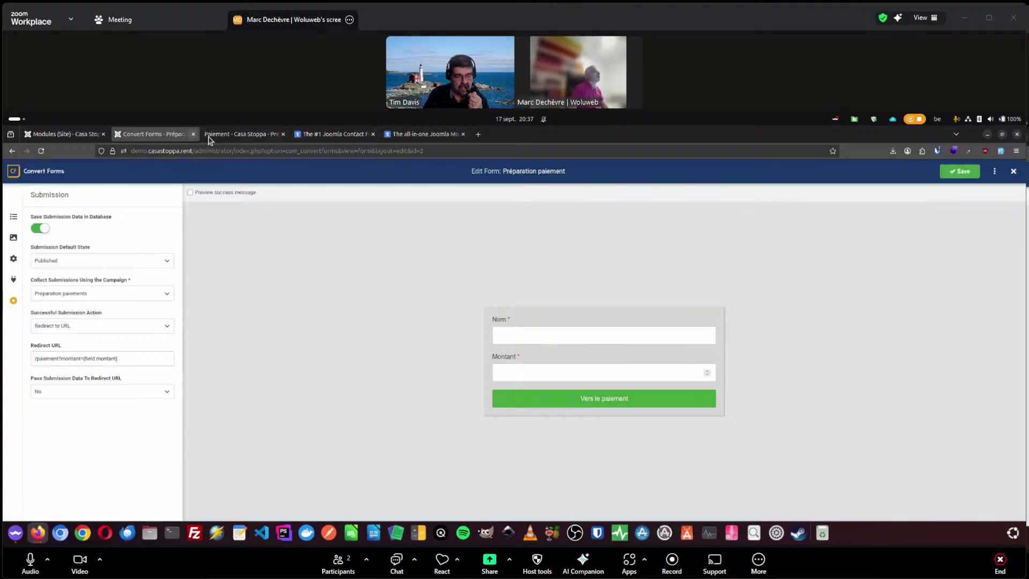
Step: Submit the site's payment preparation form with Nom "simple redirect" and Montant 66, and highlight the query in the resulting page address
click(242, 134)
click(723, 208)
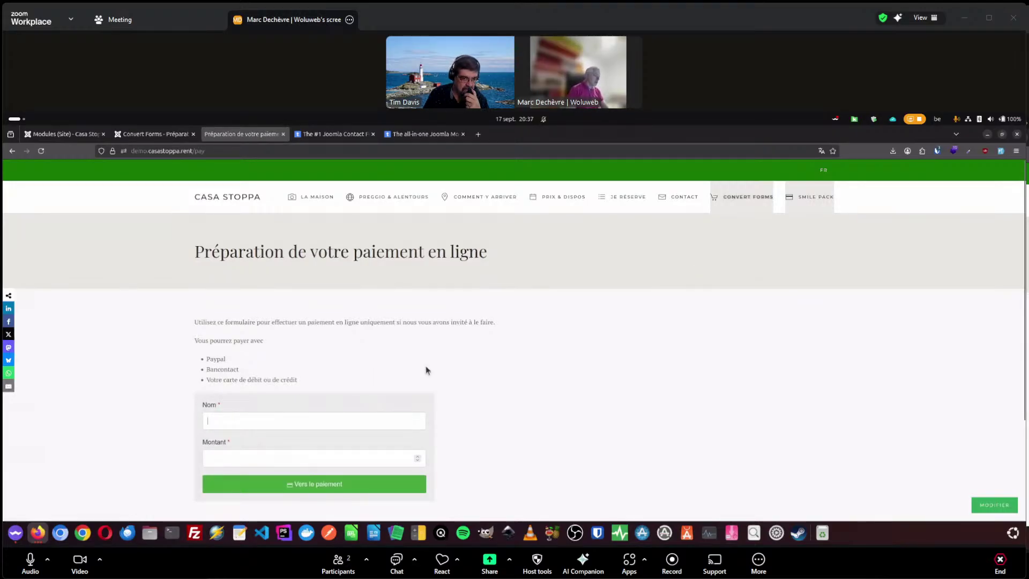
text(simpl)
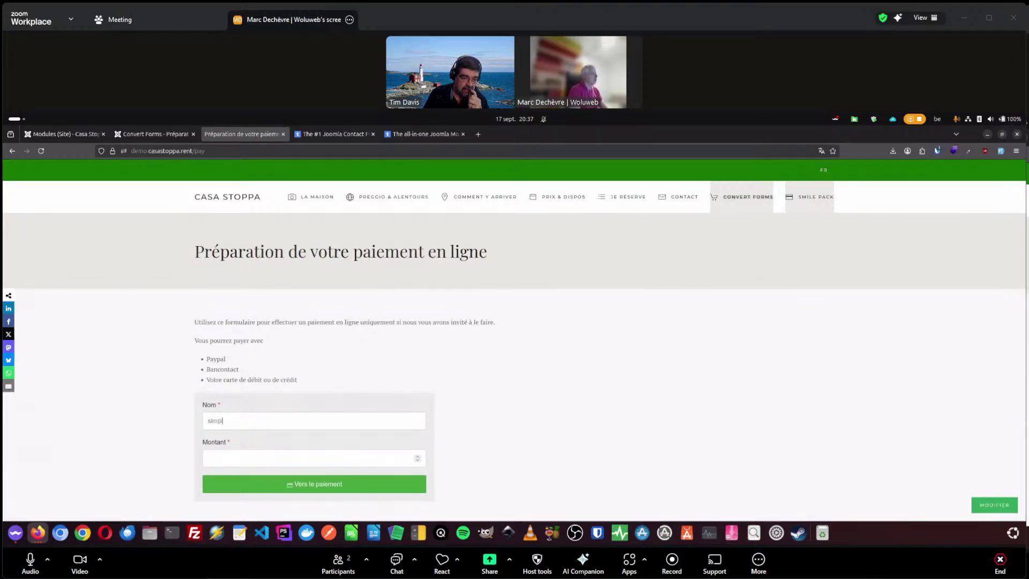
text(e redirect)
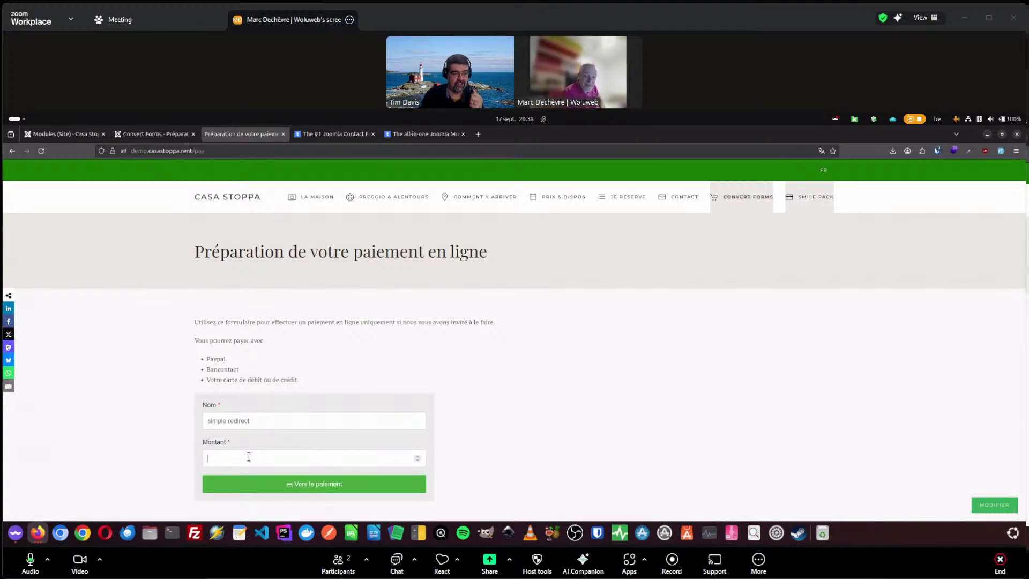
text(66)
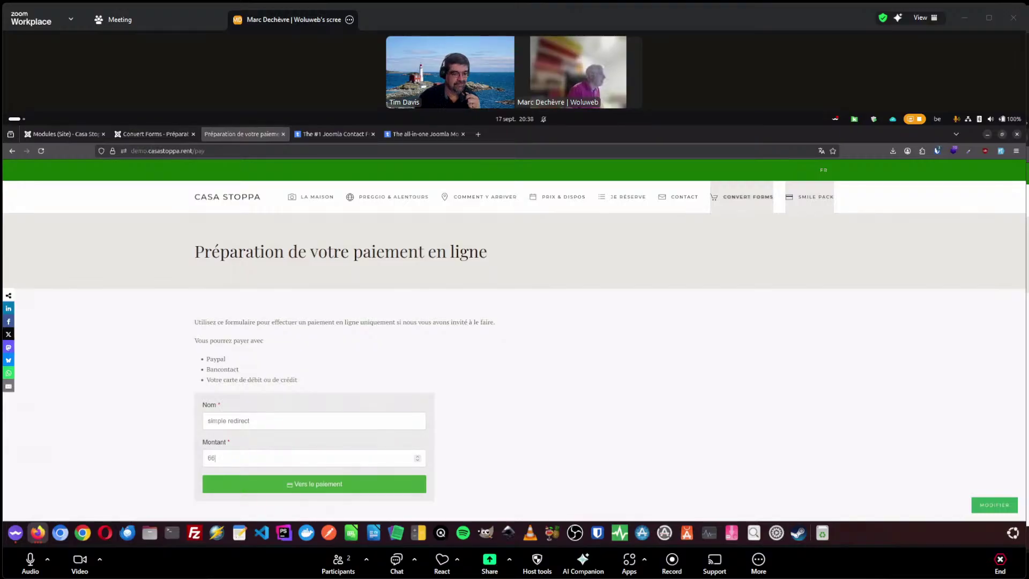
click(318, 486)
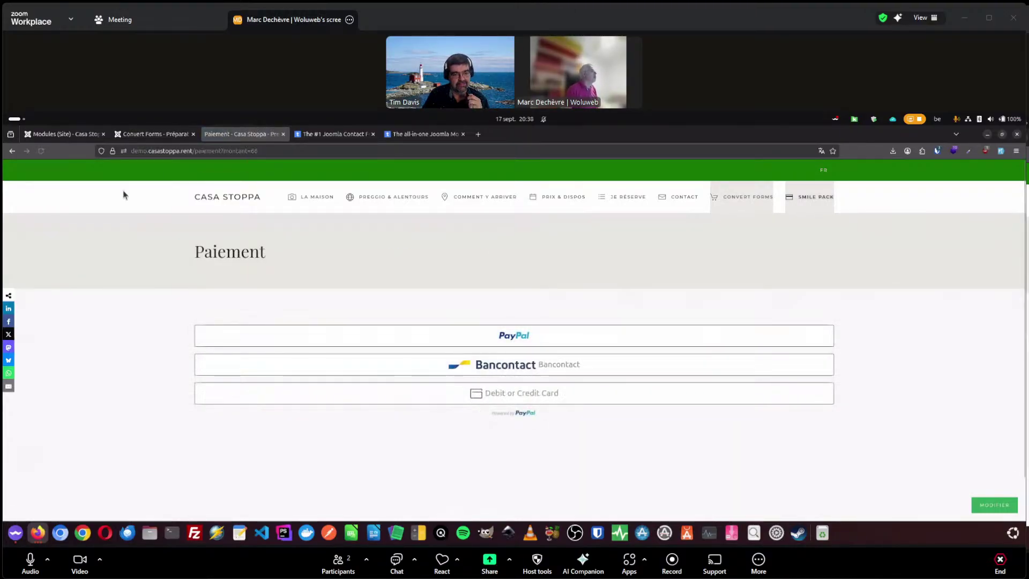
drag(259, 151, 214, 151)
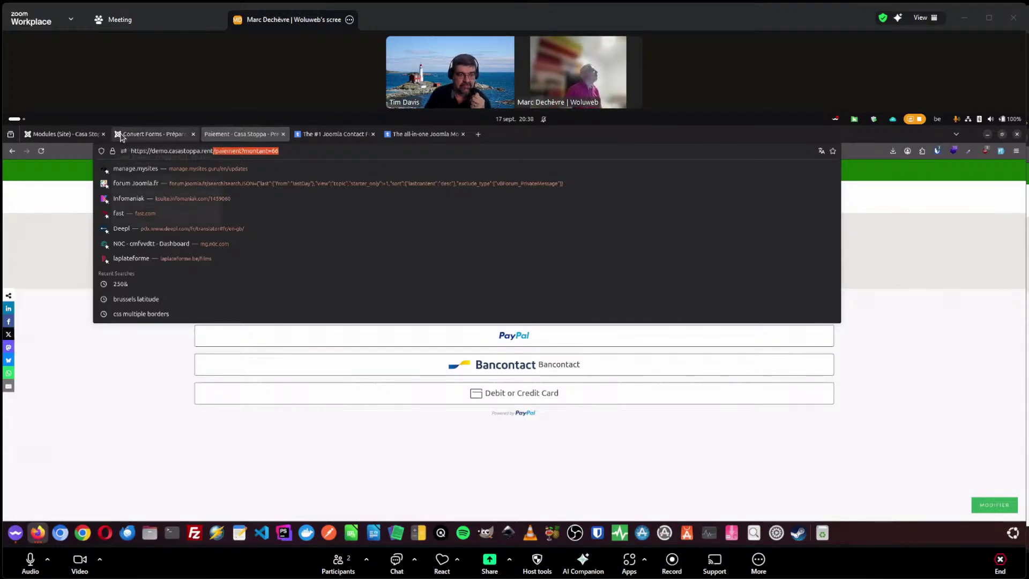
Step: Return to the form's Submission settings and examine the Successful Submission Action options and the paiement path in the Redirect URL
click(122, 137)
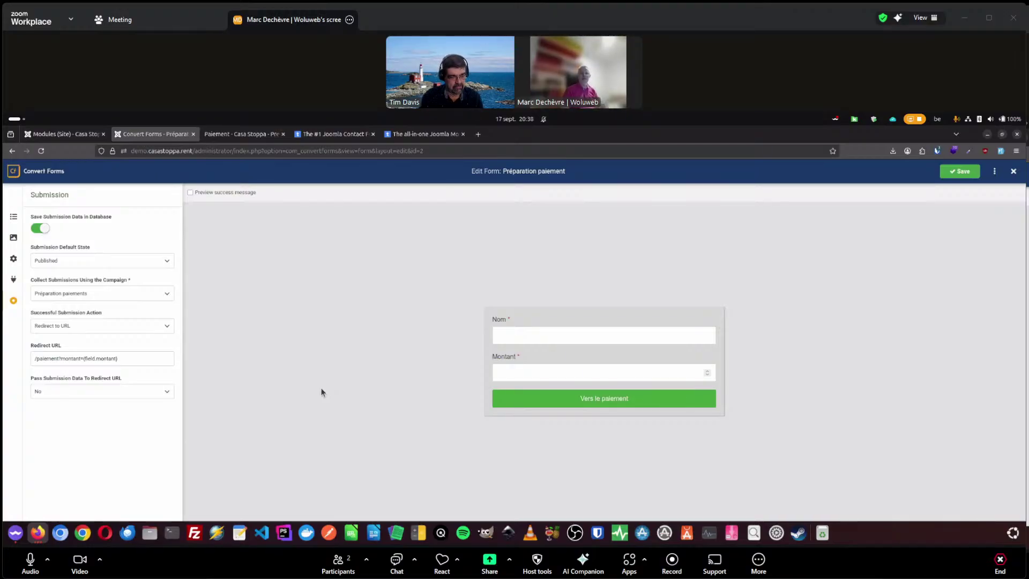
click(78, 326)
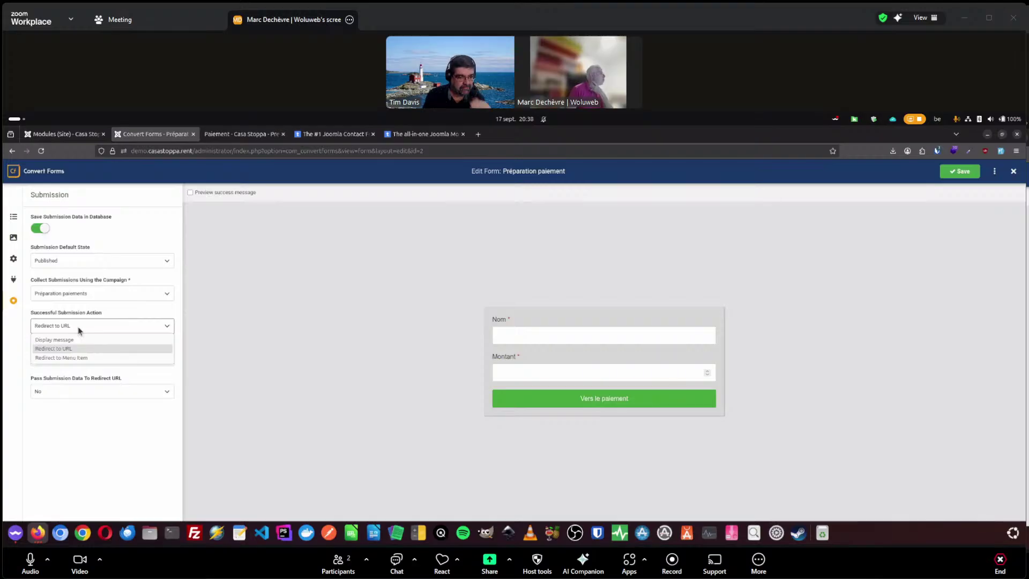
click(78, 329)
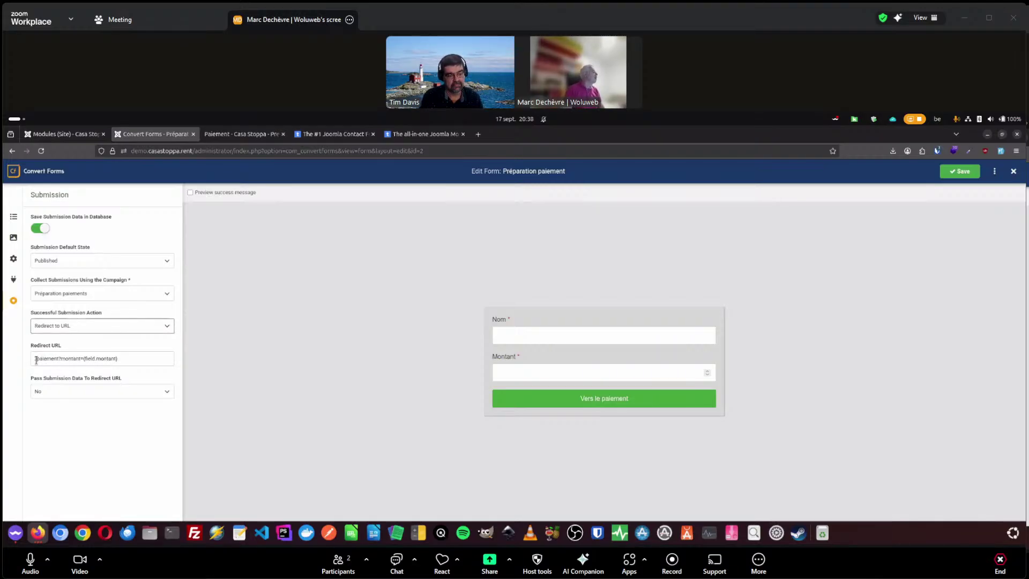
drag(35, 359, 49, 360)
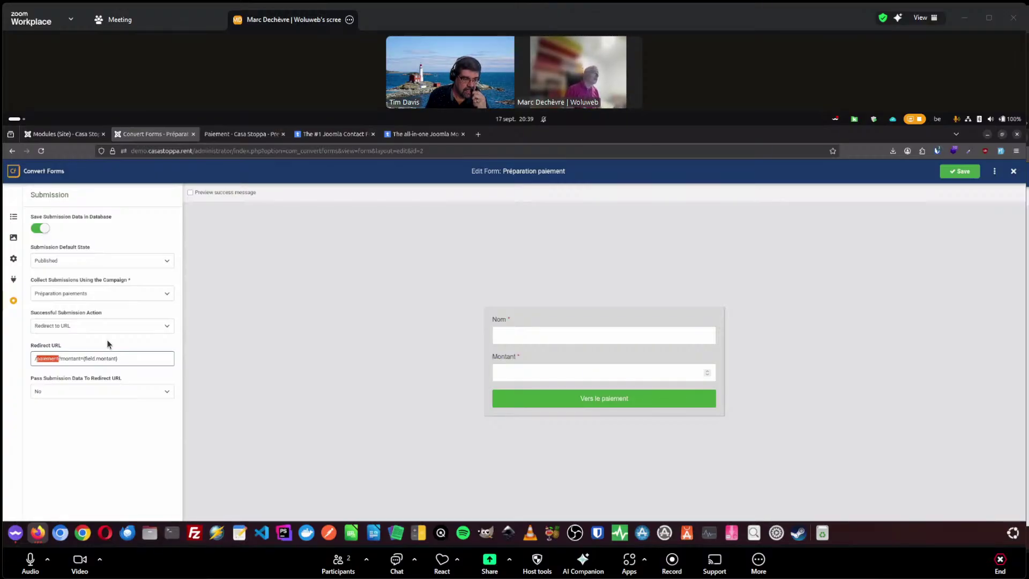
Step: Set the submission action to Redirect to Menu Item with Smile Pack (fr-FR), pass submission data using GET method, and save the form
click(73, 327)
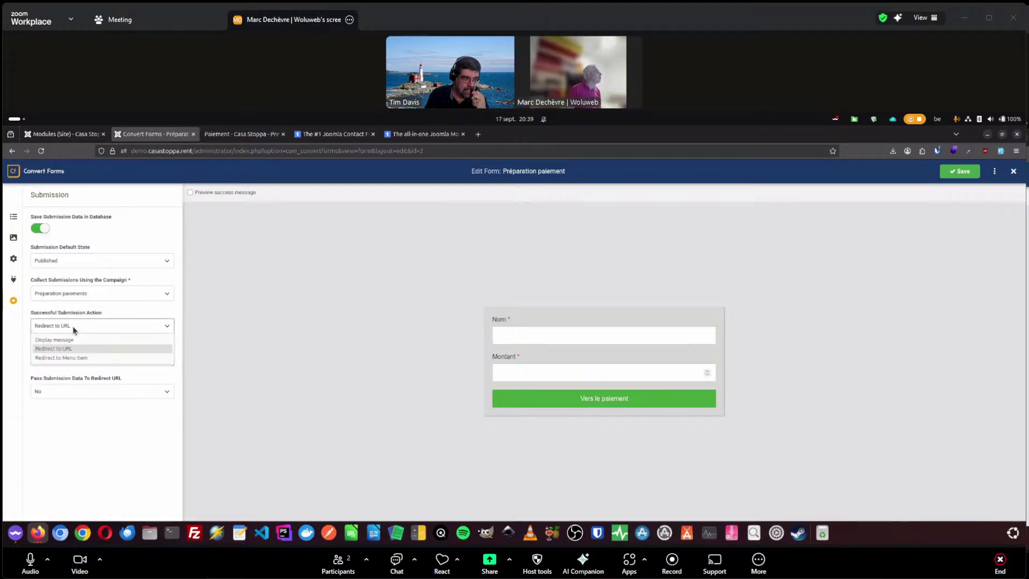
click(70, 359)
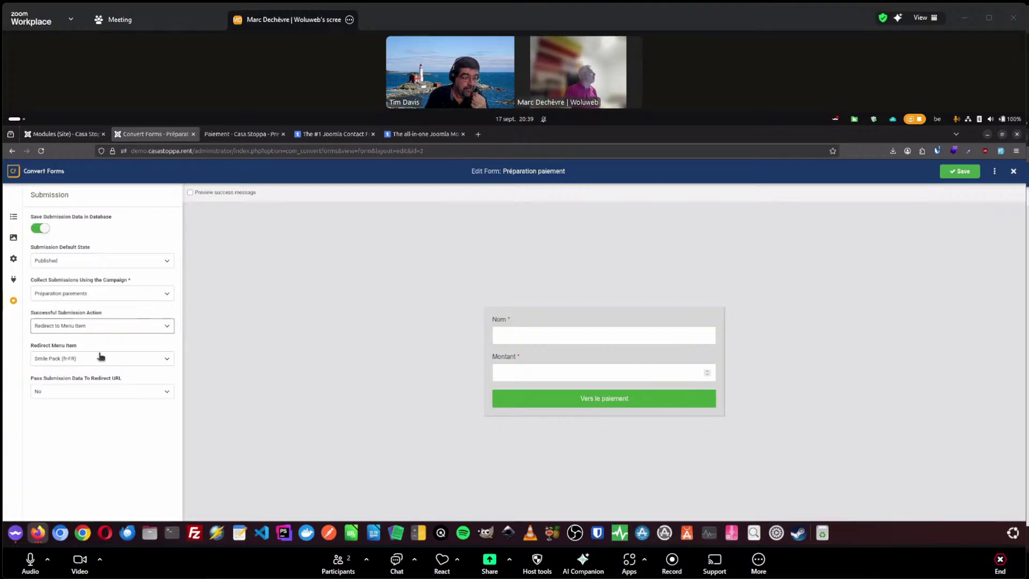
click(96, 359)
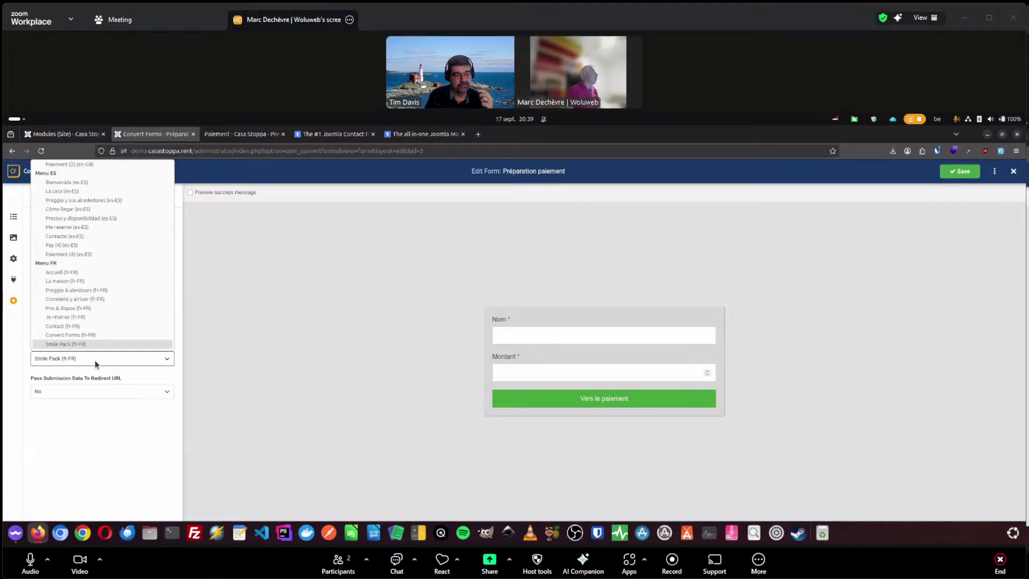
click(62, 345)
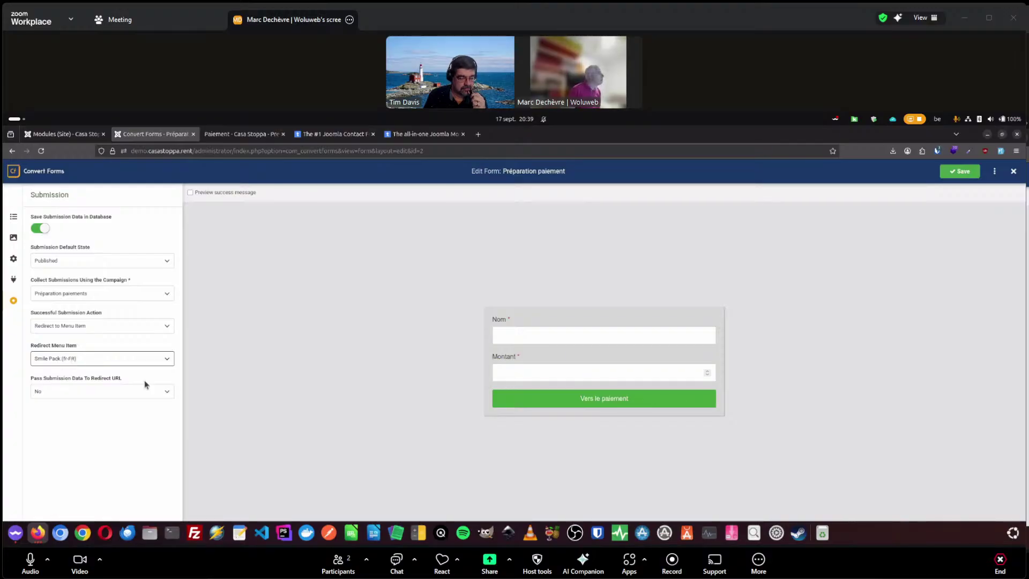
click(54, 395)
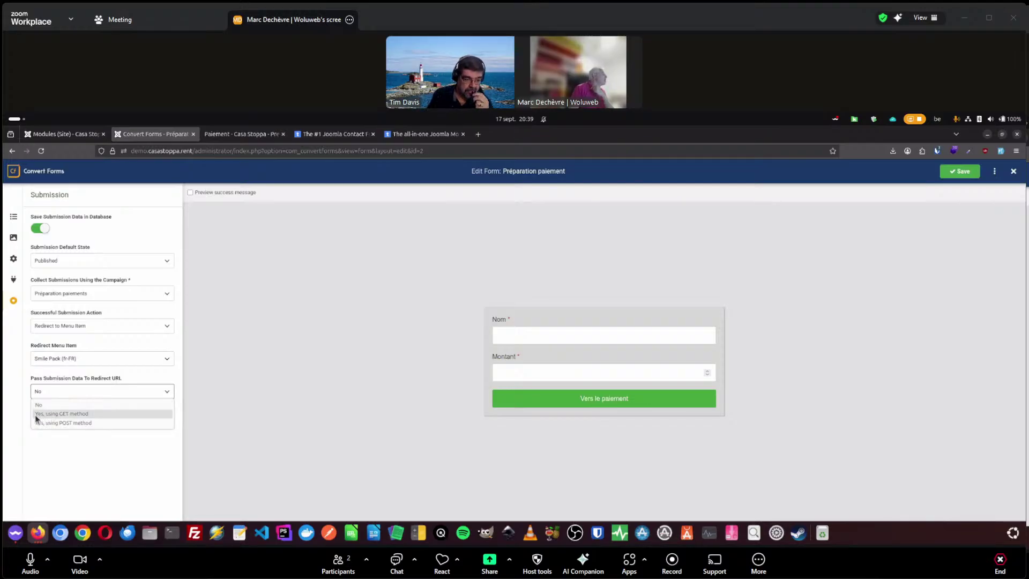
click(75, 417)
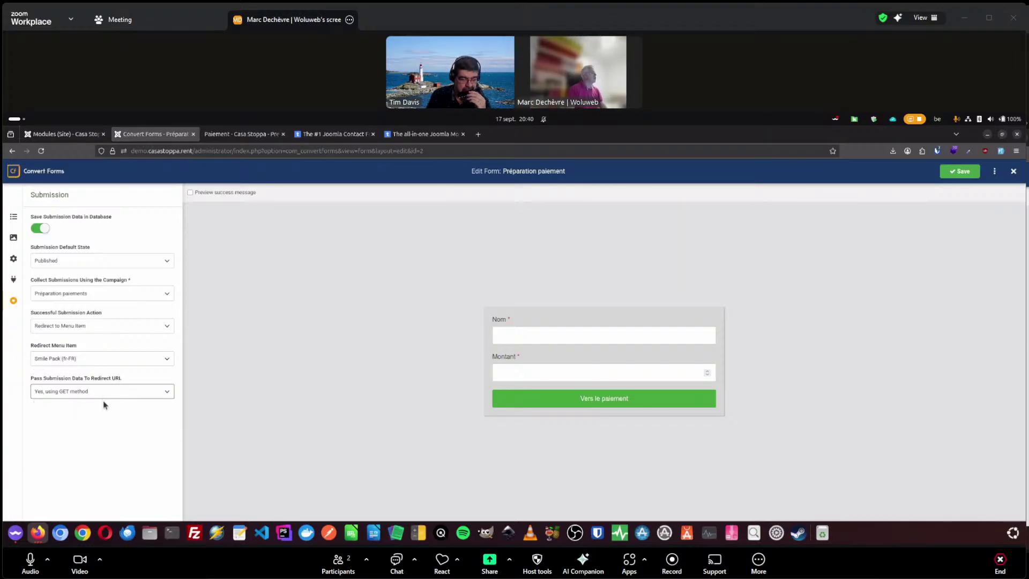
click(959, 171)
Step: Submit the site's payment preparation form with Nom "redirect to menu item" and Montant 60
click(241, 134)
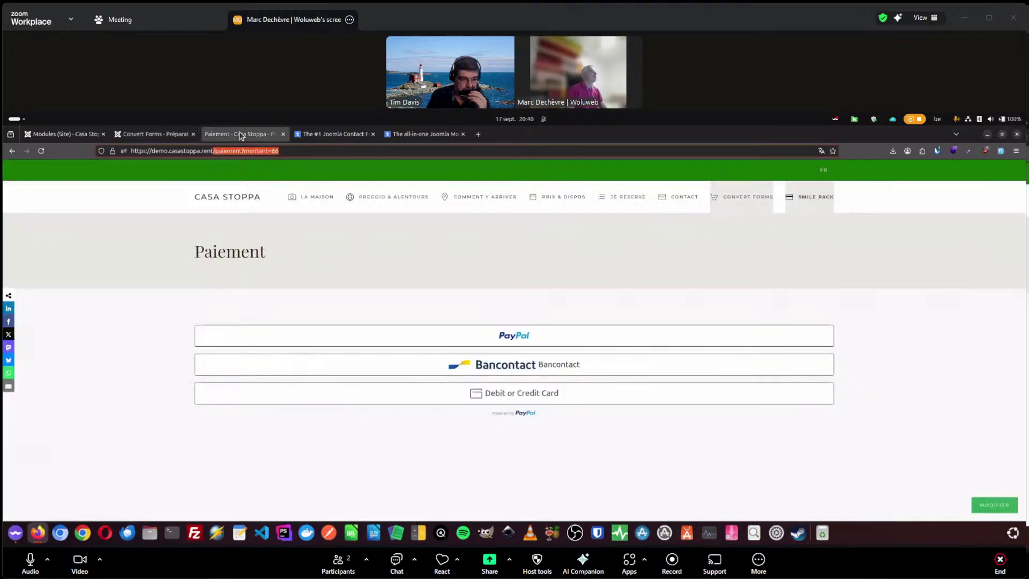
click(746, 197)
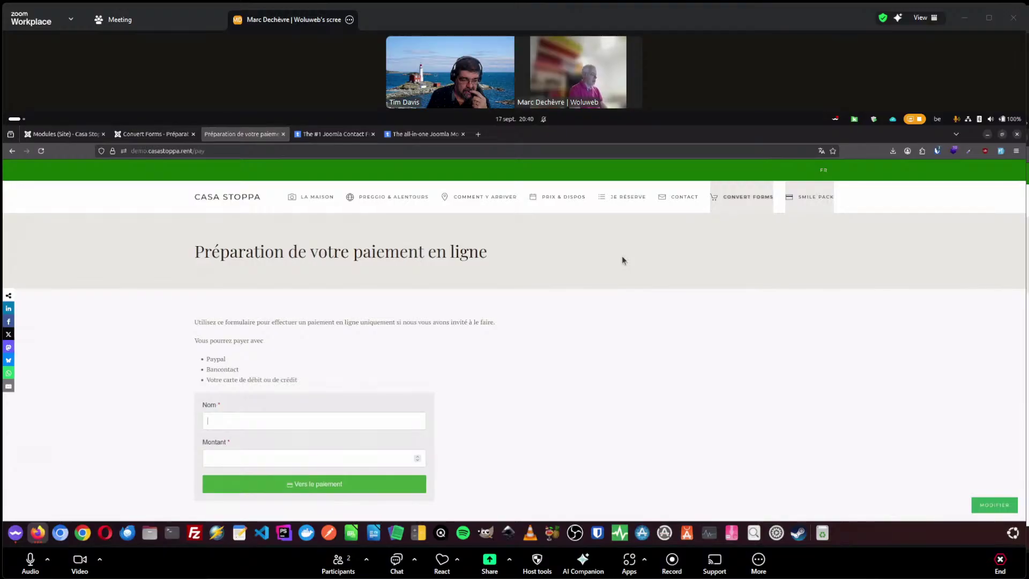
text(redirect to menu item)
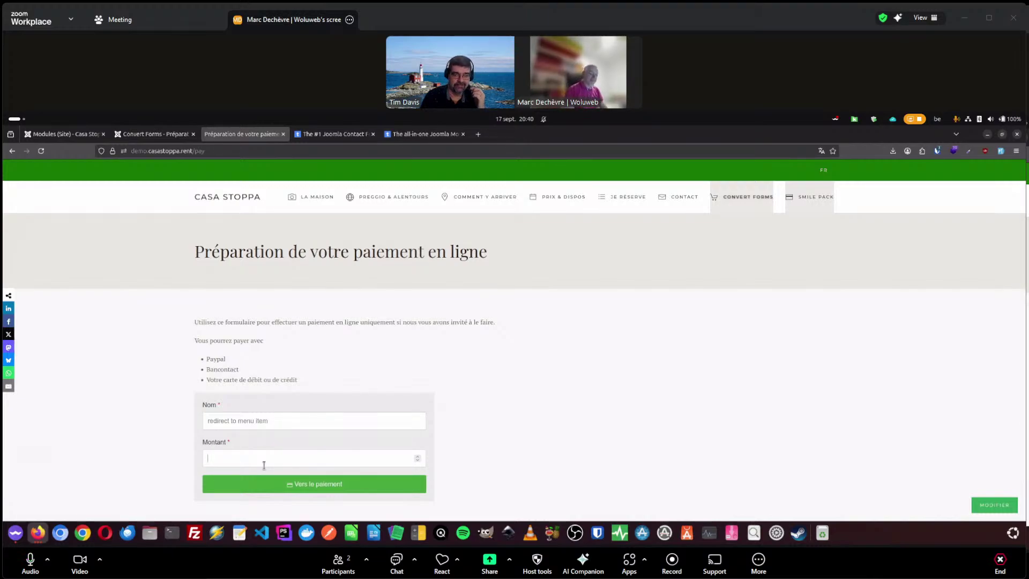
text(60)
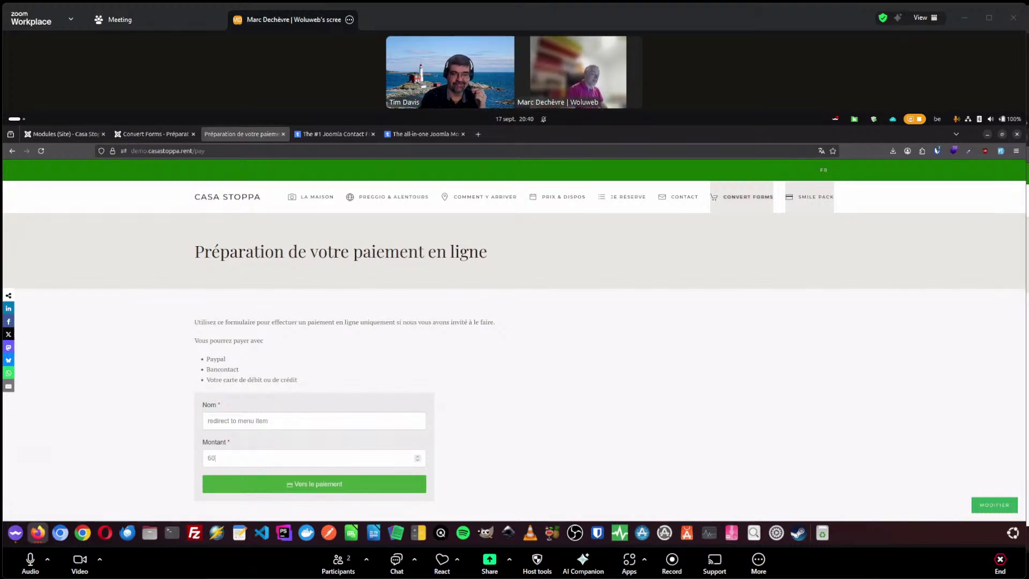
click(320, 487)
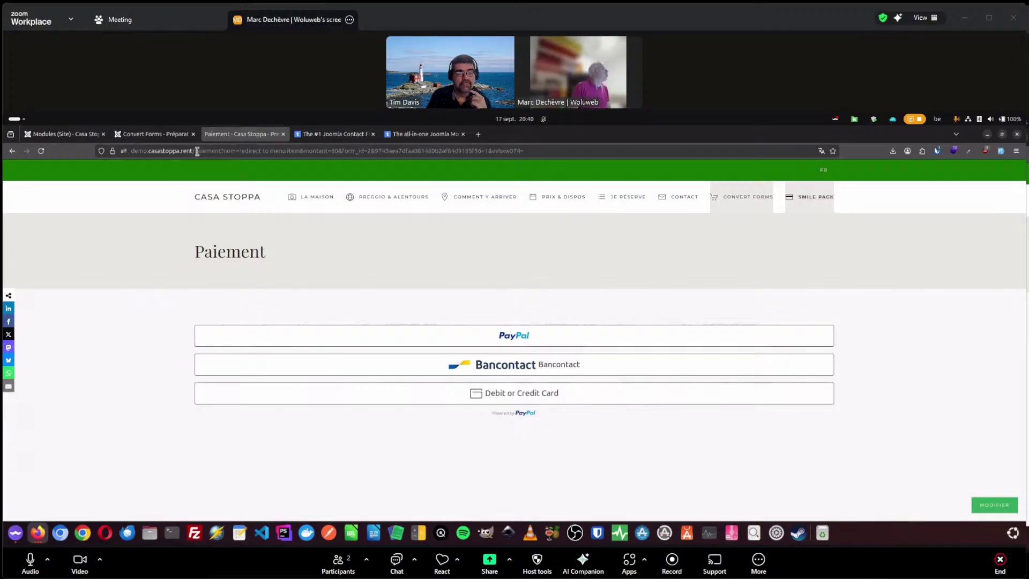
Step: Examine the nom, montant and other submission parameters passed in the Paiement page's address
click(303, 151)
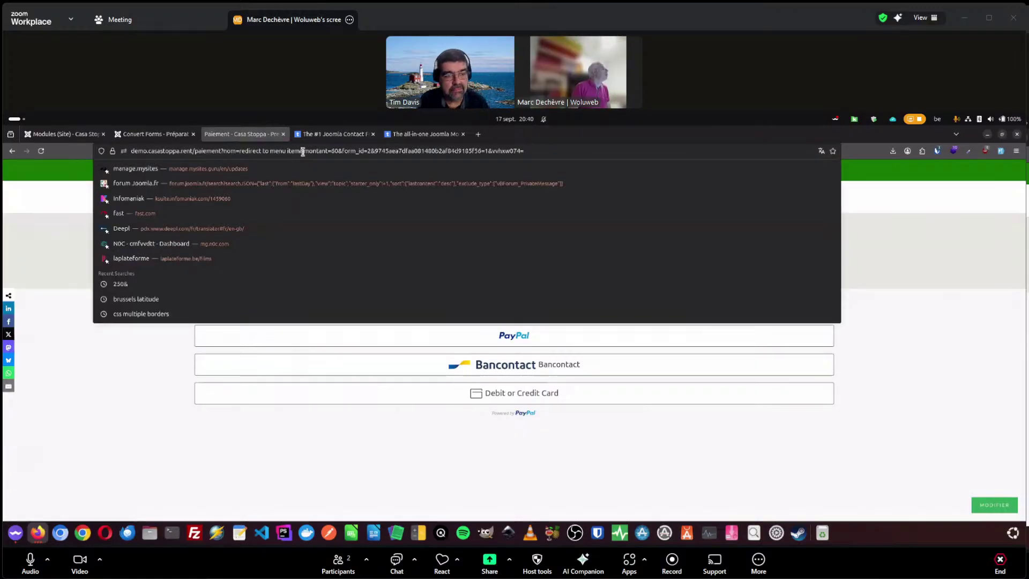
drag(304, 151, 343, 152)
click(344, 151)
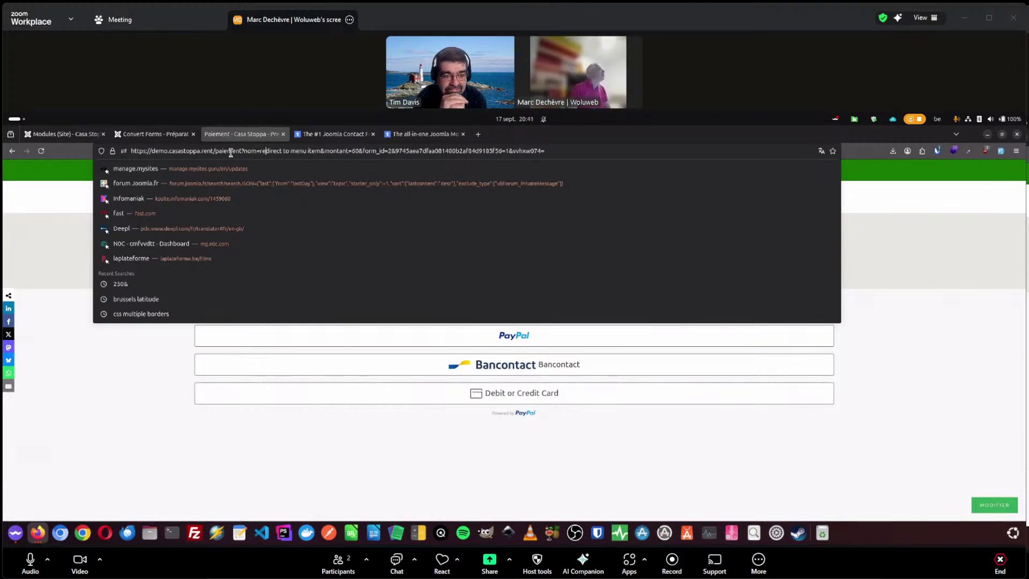
drag(245, 152, 346, 153)
click(353, 152)
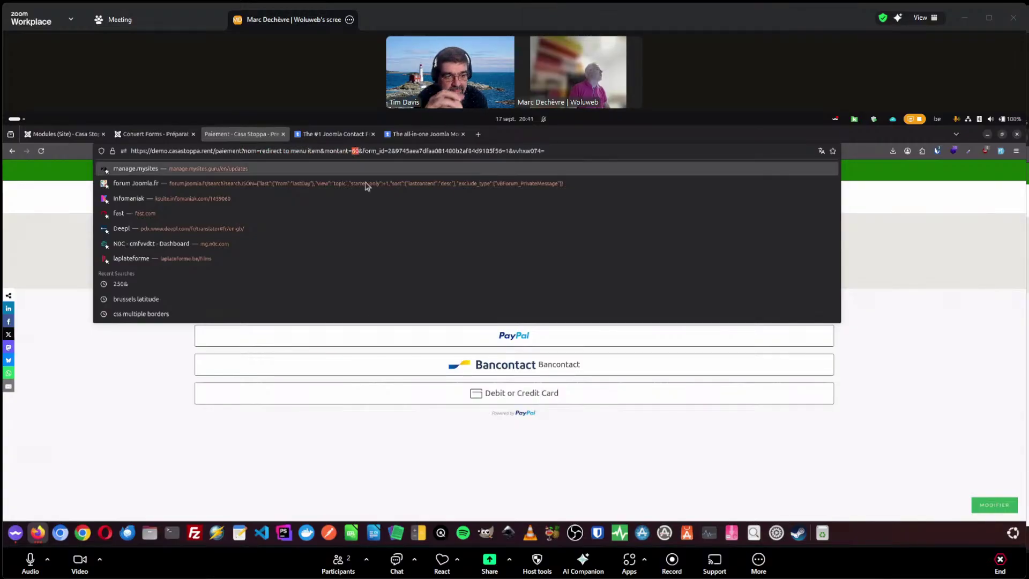
click(58, 496)
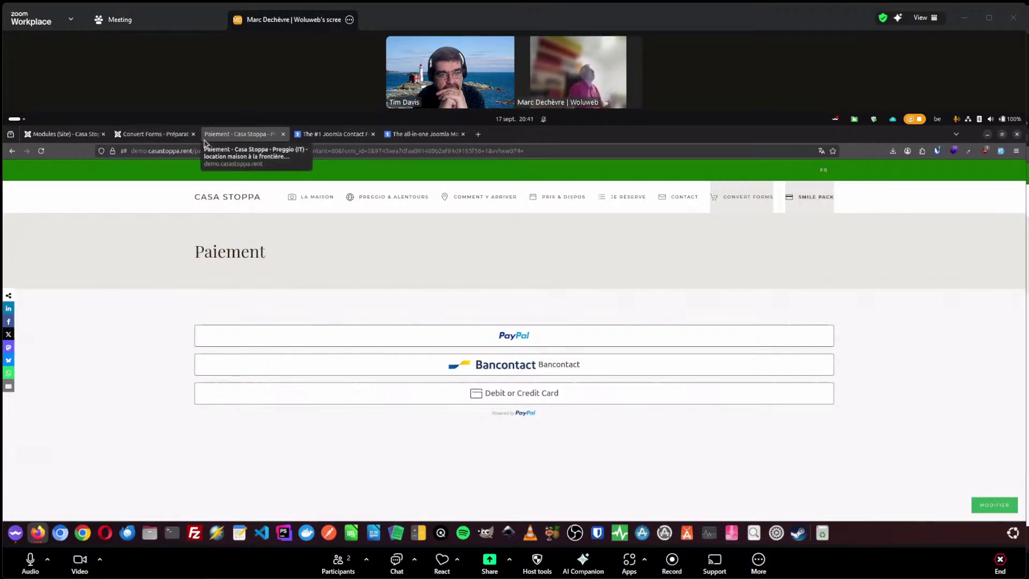
click(219, 151)
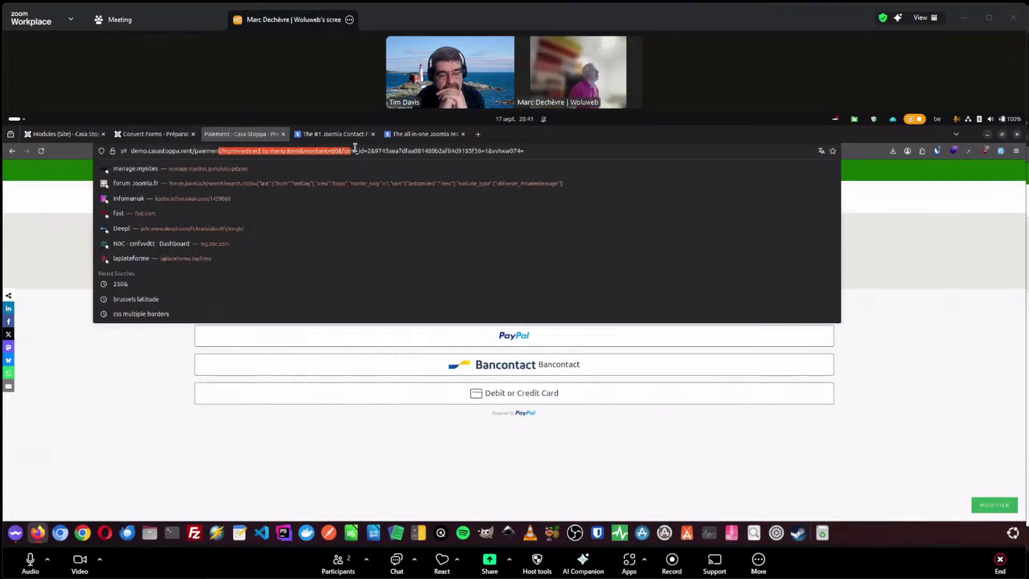
click(124, 384)
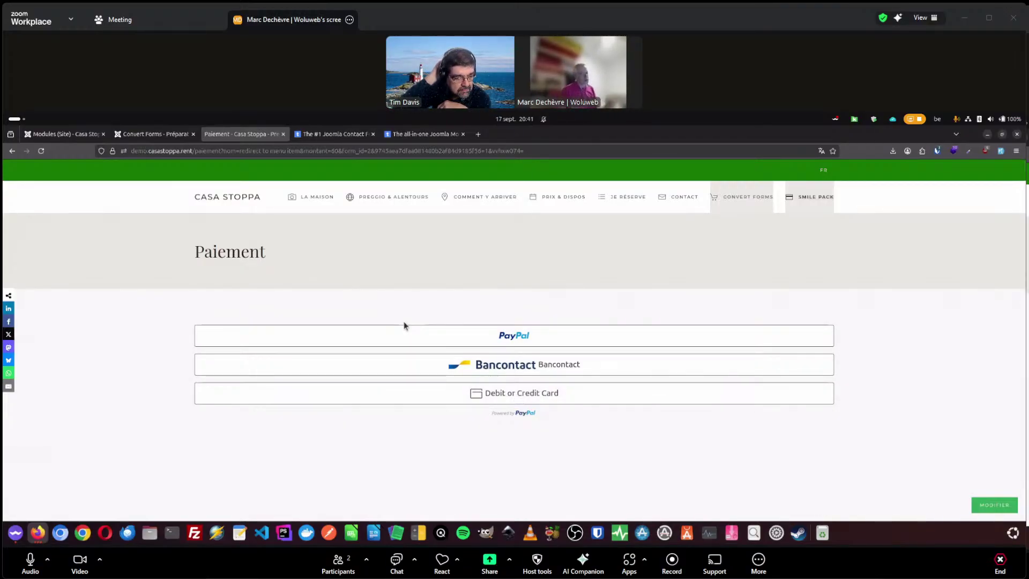
Step: Close the Préparation paiement form and look over the modules on Smile Pack's overview page
click(138, 135)
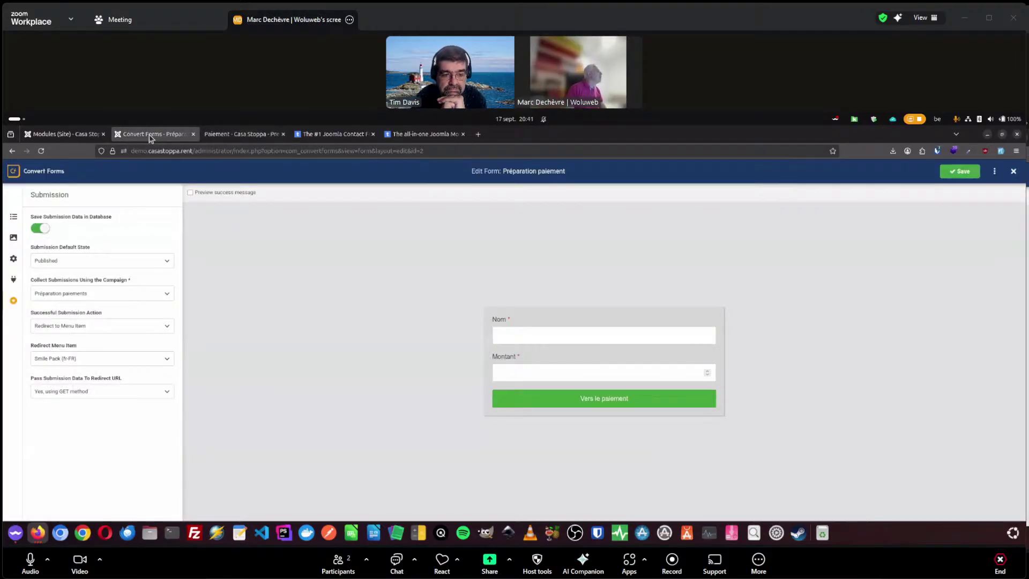
click(1014, 171)
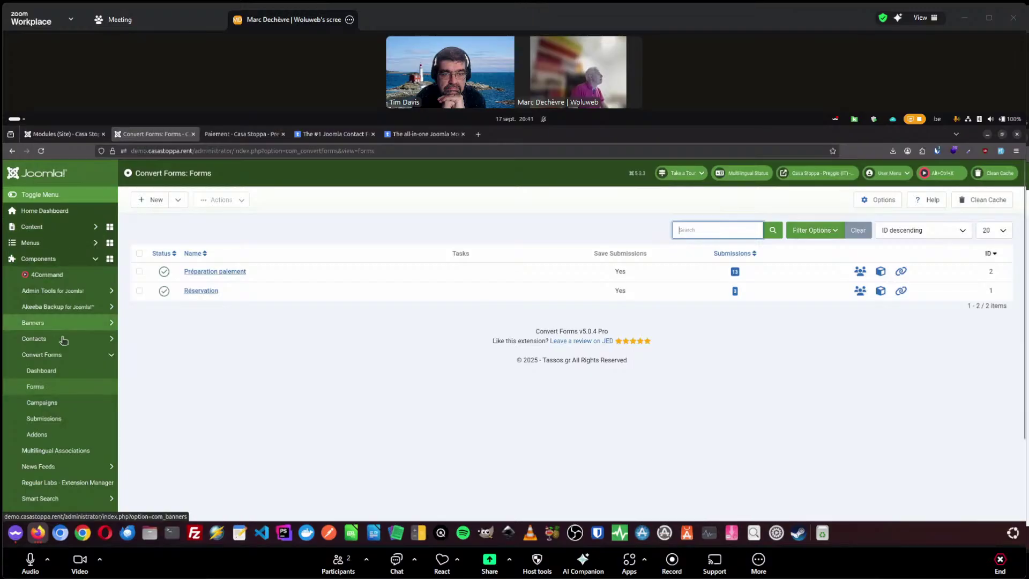
scroll(57, 462, down, 2)
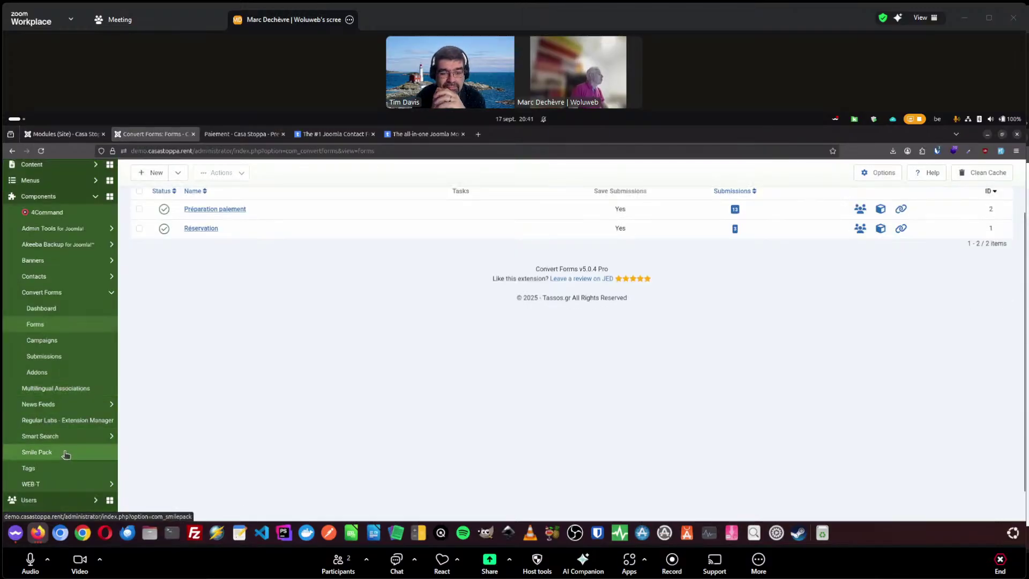
click(63, 452)
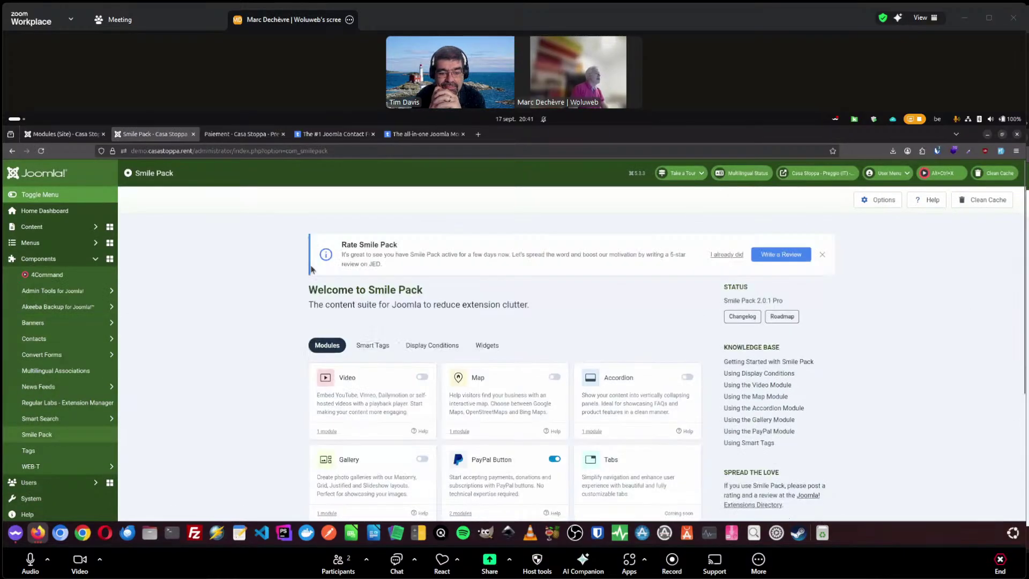
scroll(276, 299, down, 3)
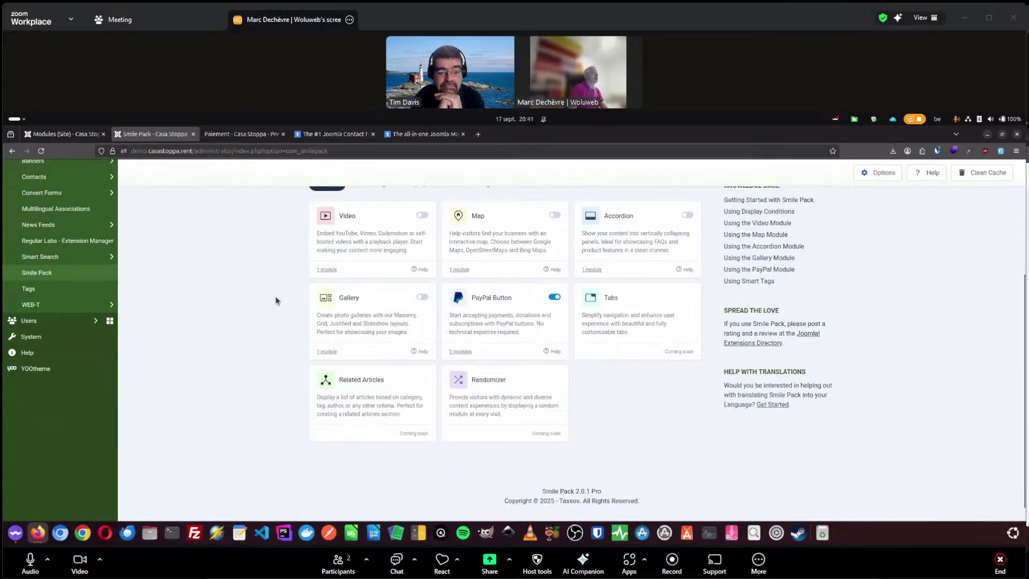
scroll(177, 313, up, 4)
Step: Open the PayPal site module and go to its Product Details settings
click(32, 226)
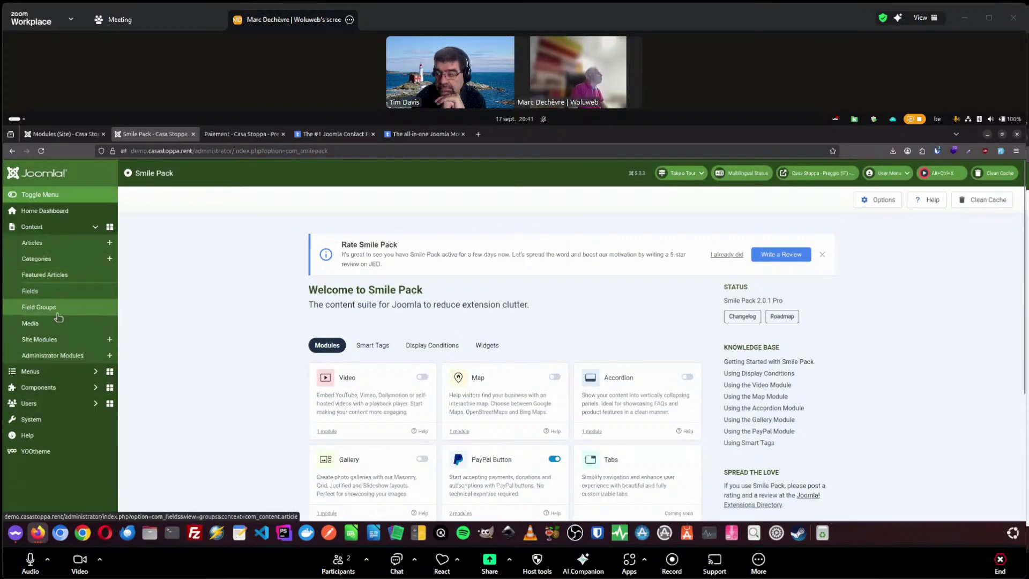
click(39, 339)
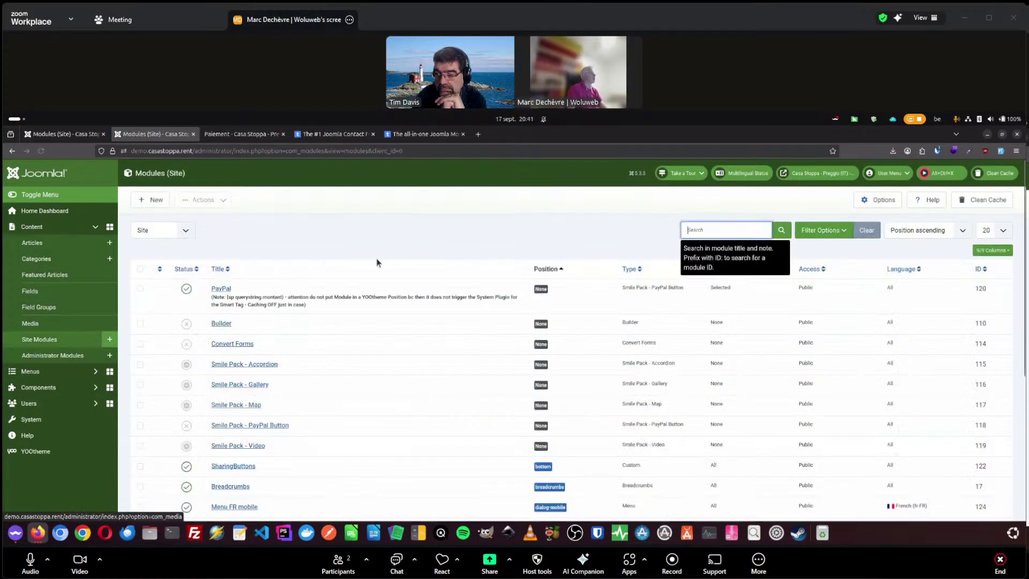
click(222, 290)
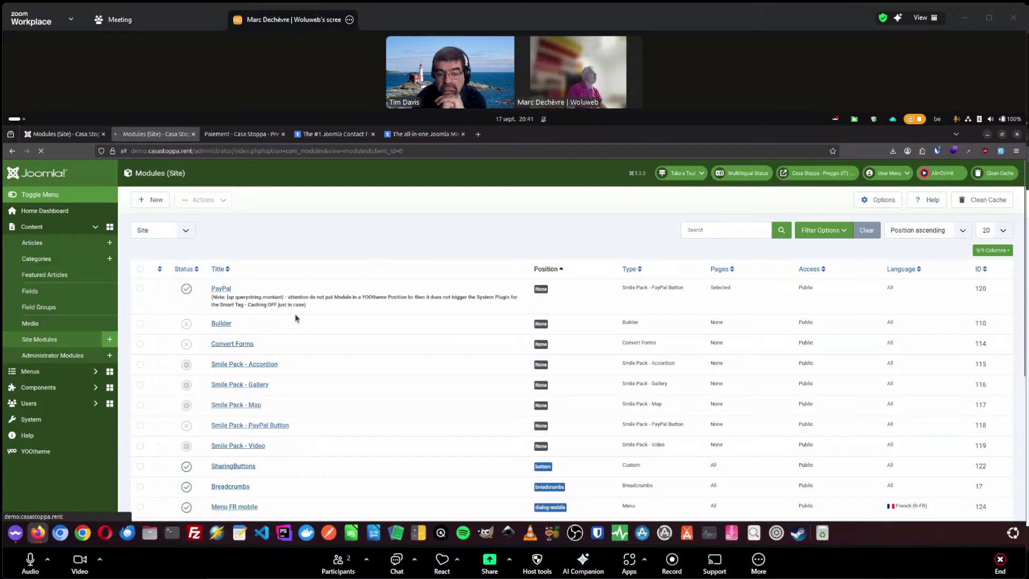
scroll(70, 335, down, 5)
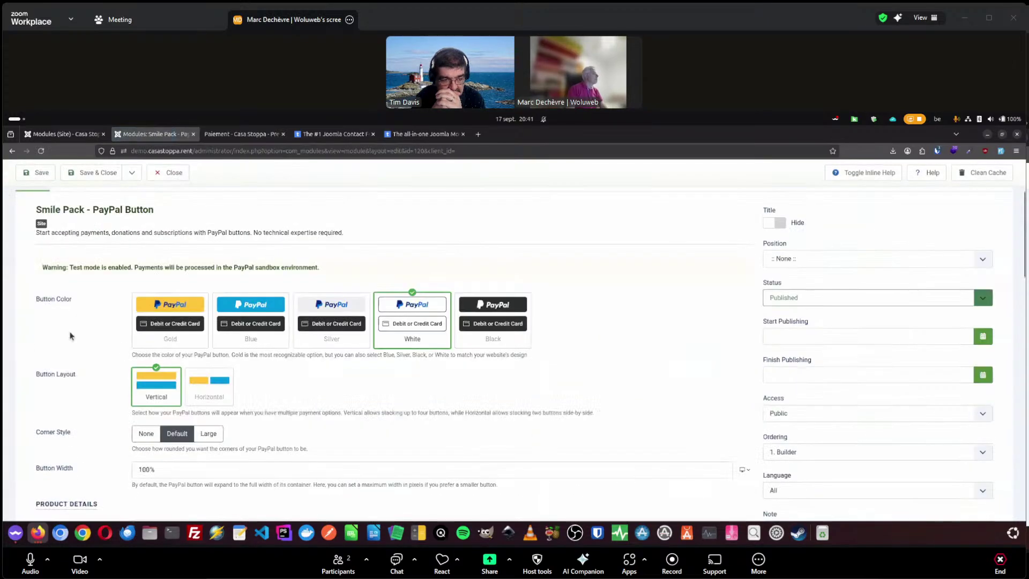
scroll(70, 335, down, 2)
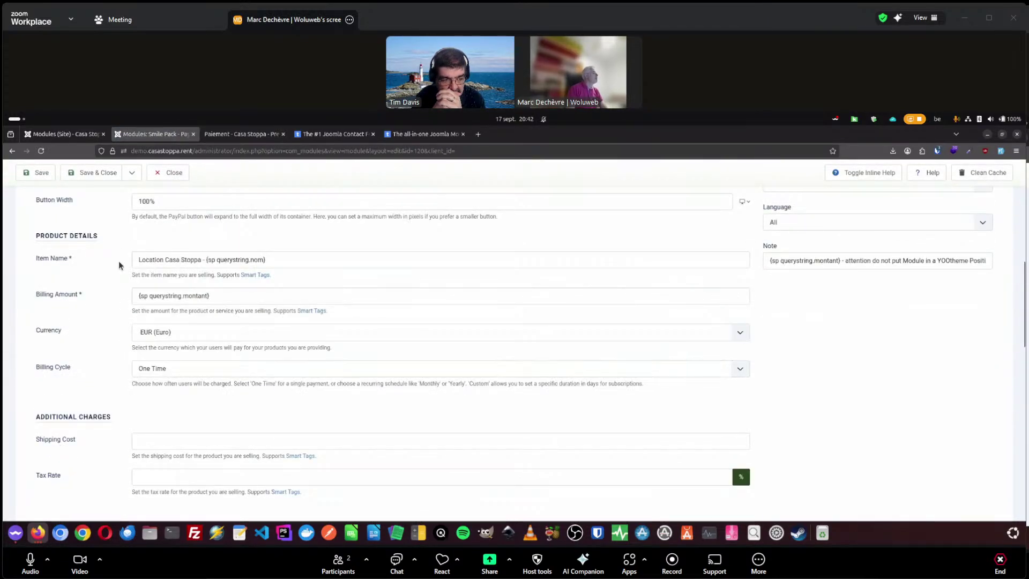
Step: Examine the module's Item Name and Billing Amount values, focusing on the montant part of the querystring Smart Tag
click(281, 260)
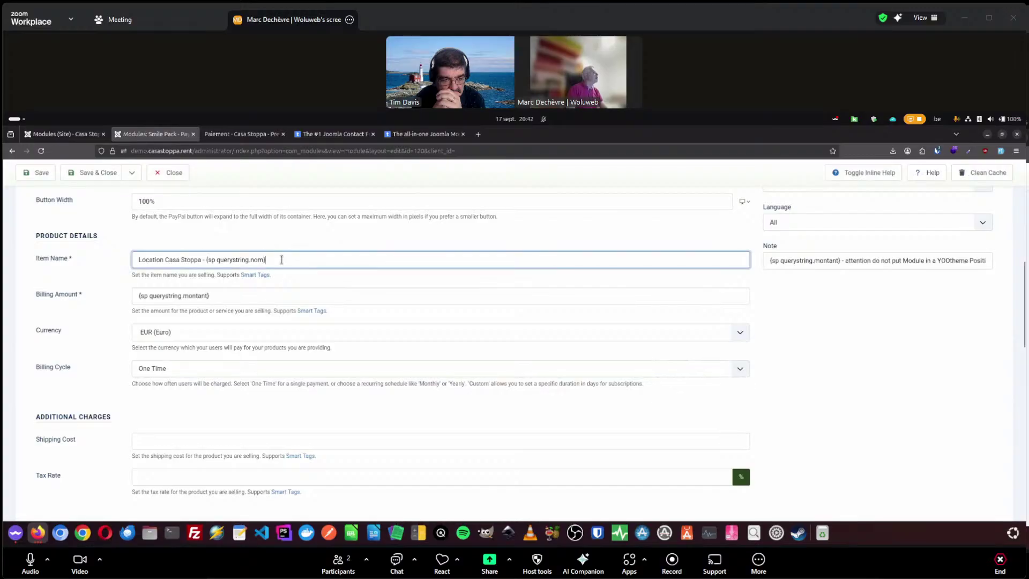
drag(265, 260, 139, 258)
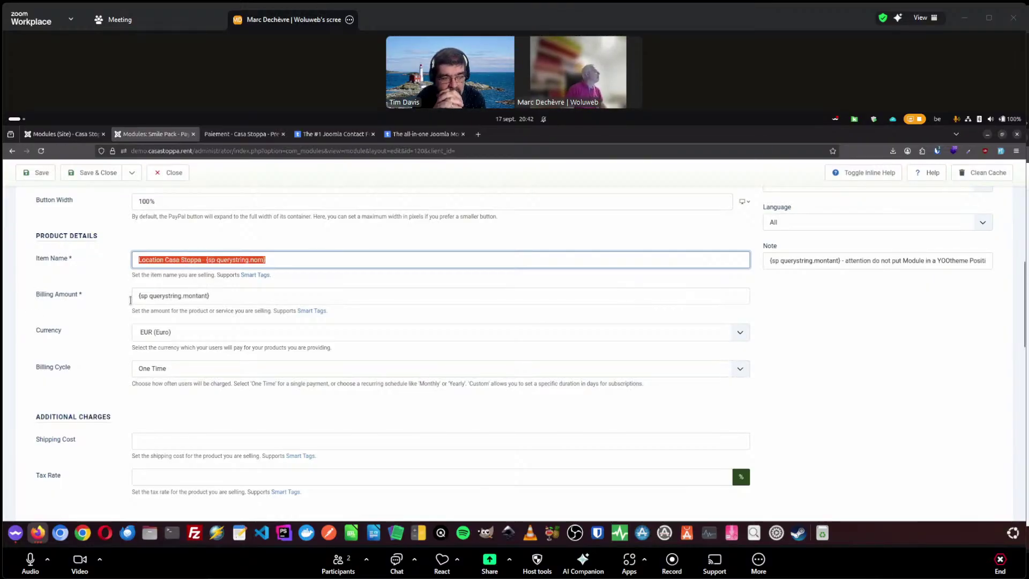
drag(237, 295, 99, 287)
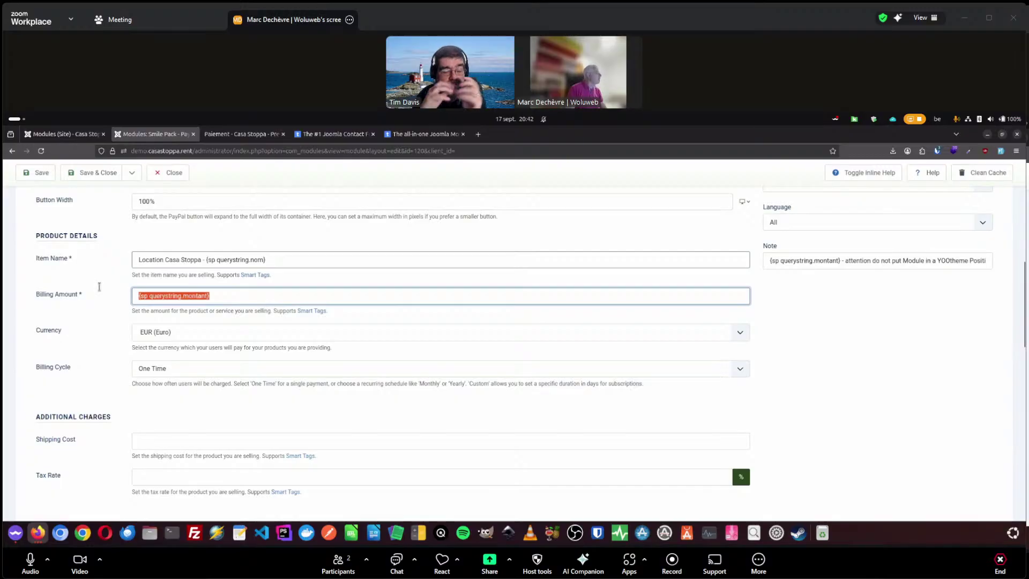
click(168, 298)
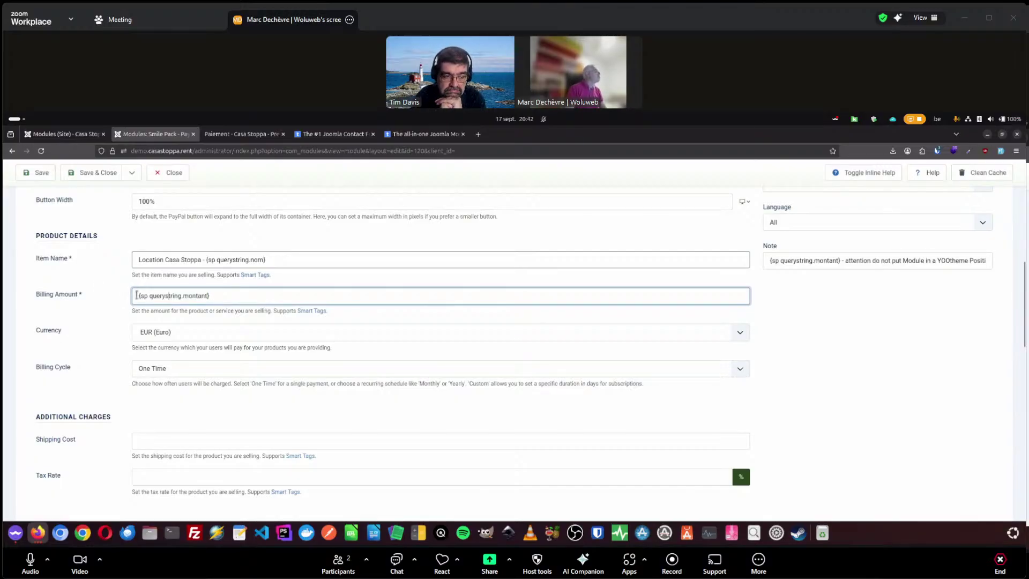
drag(137, 295, 241, 295)
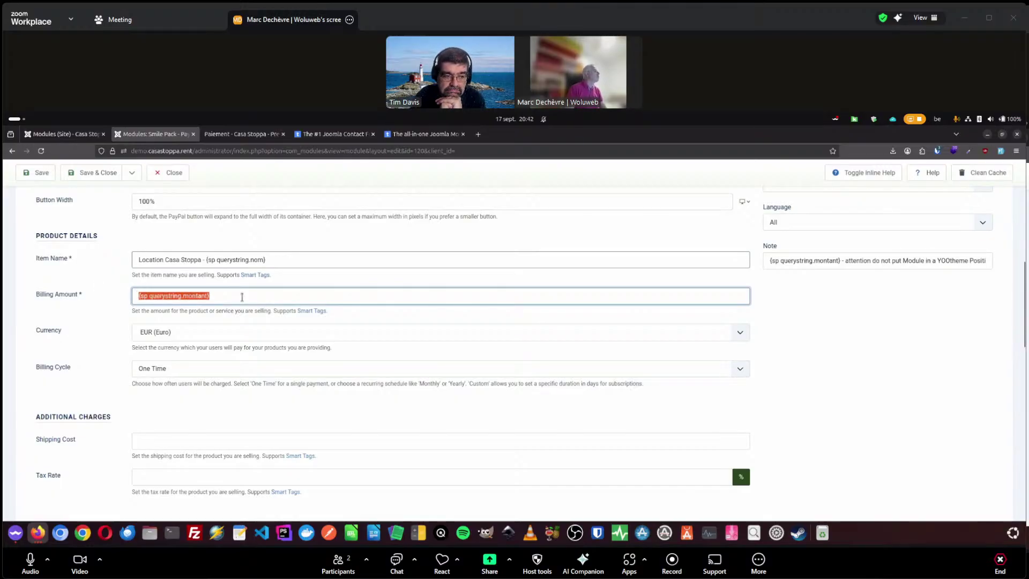
click(273, 293)
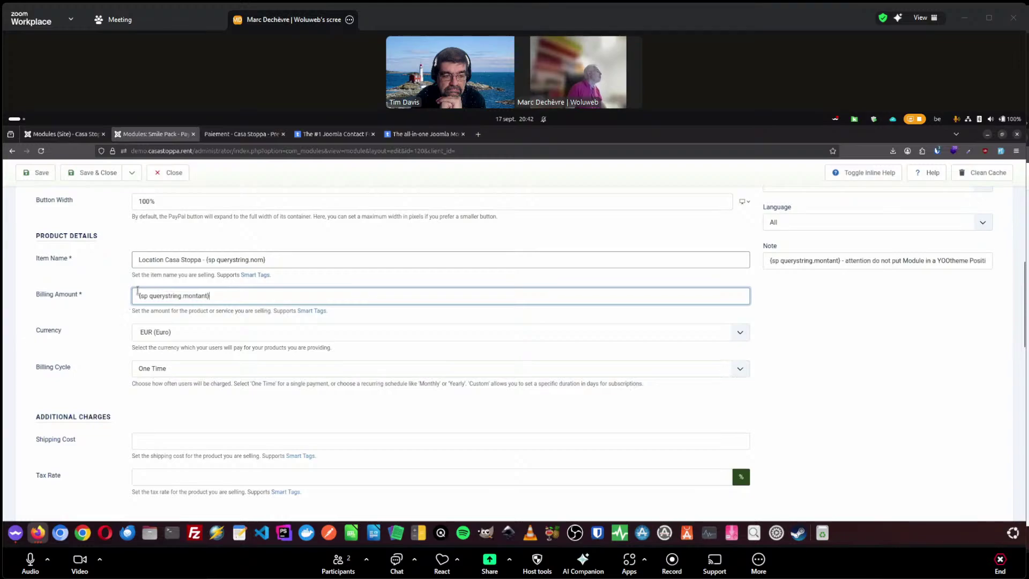
drag(162, 294, 188, 295)
double_click(188, 294)
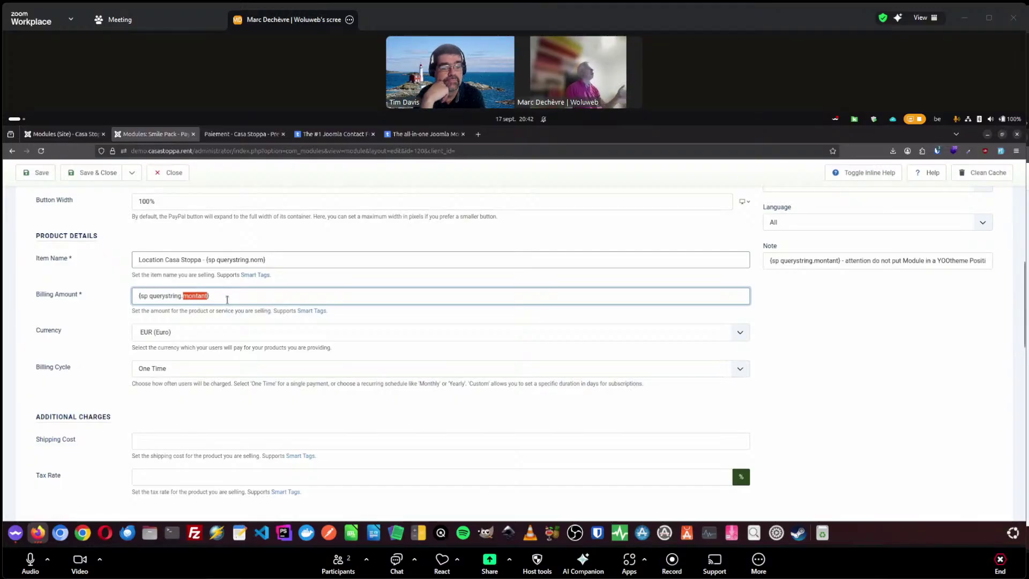
Step: Examine how the Item Name combines the fixed Location Casa Stoppa text with the querystring.nom Smart Tag
double_click(260, 259)
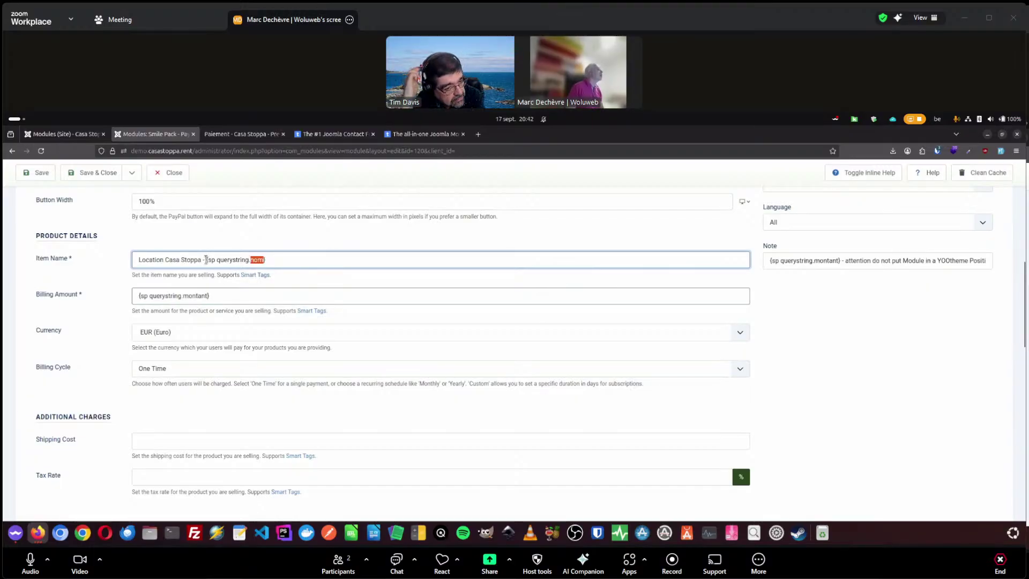
drag(207, 260, 278, 256)
click(251, 260)
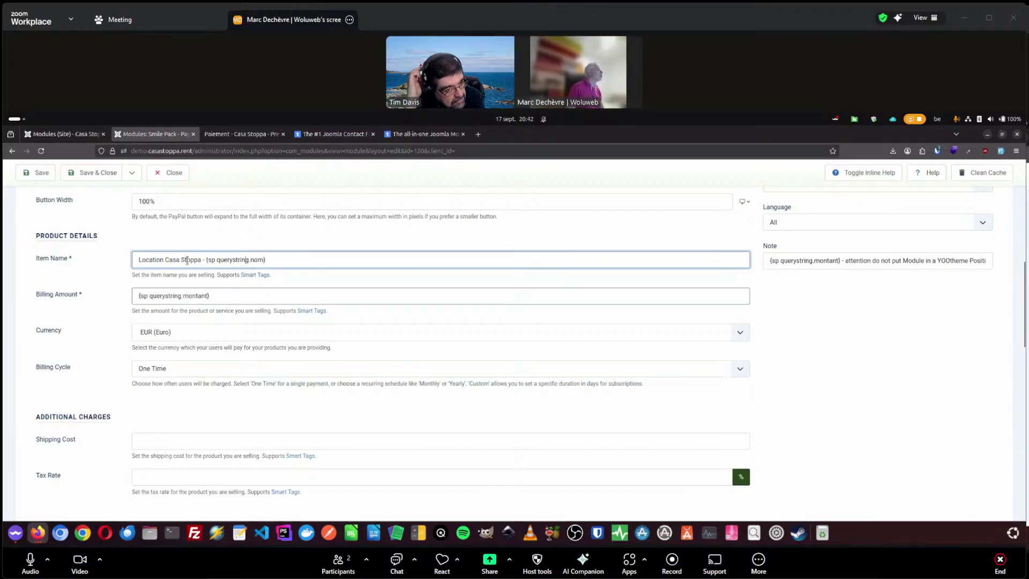
drag(137, 259, 192, 258)
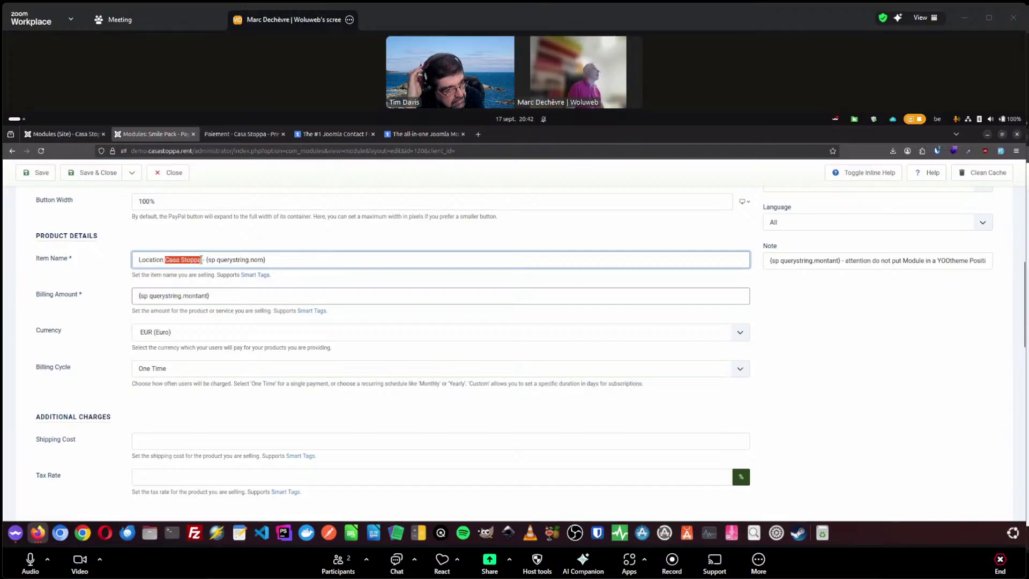
click(207, 261)
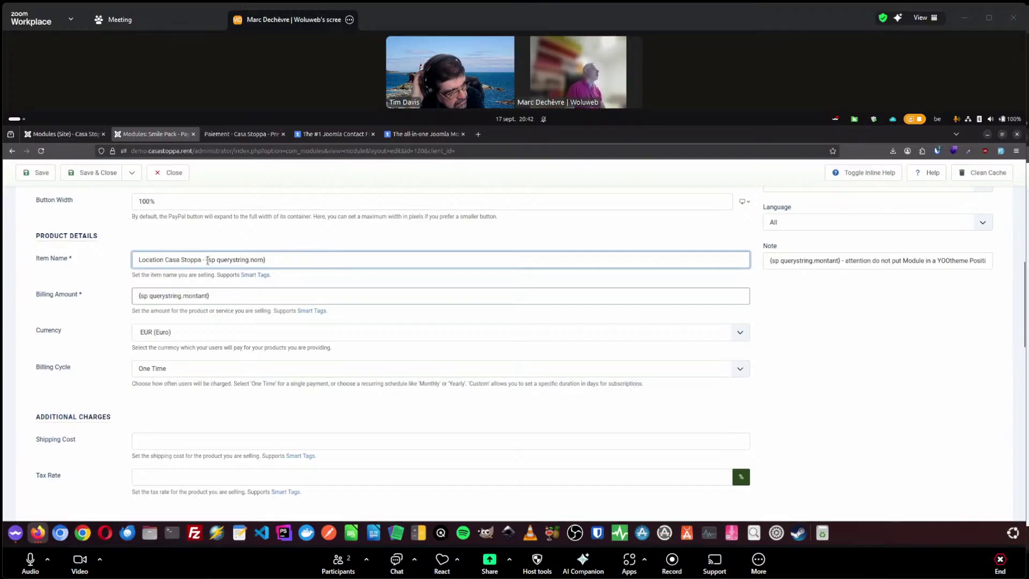
drag(207, 260, 271, 260)
click(305, 254)
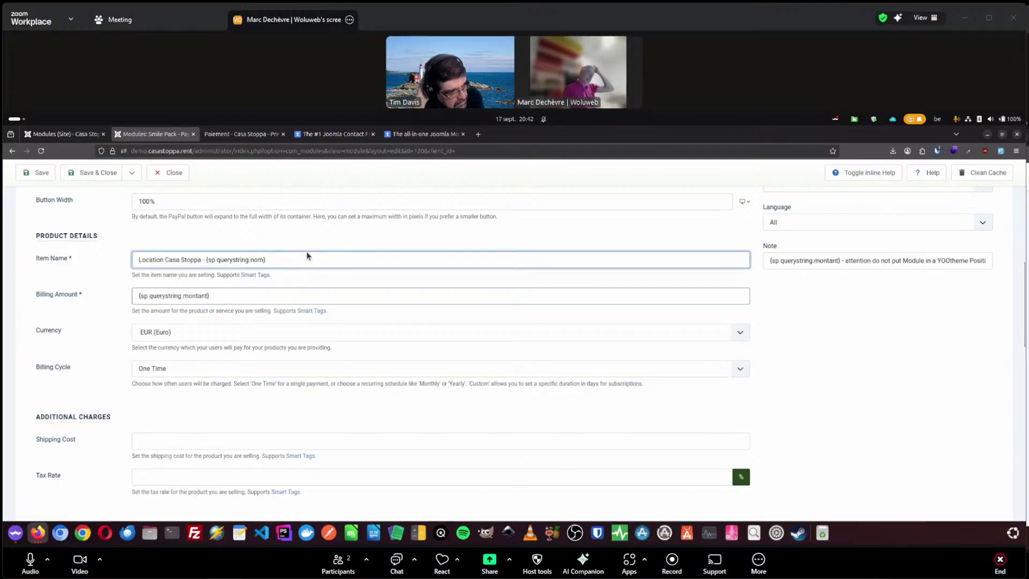
Step: Review the PayPal module's Additional Charges and After Payment settings, and close the module without saving
scroll(65, 328, down, 1)
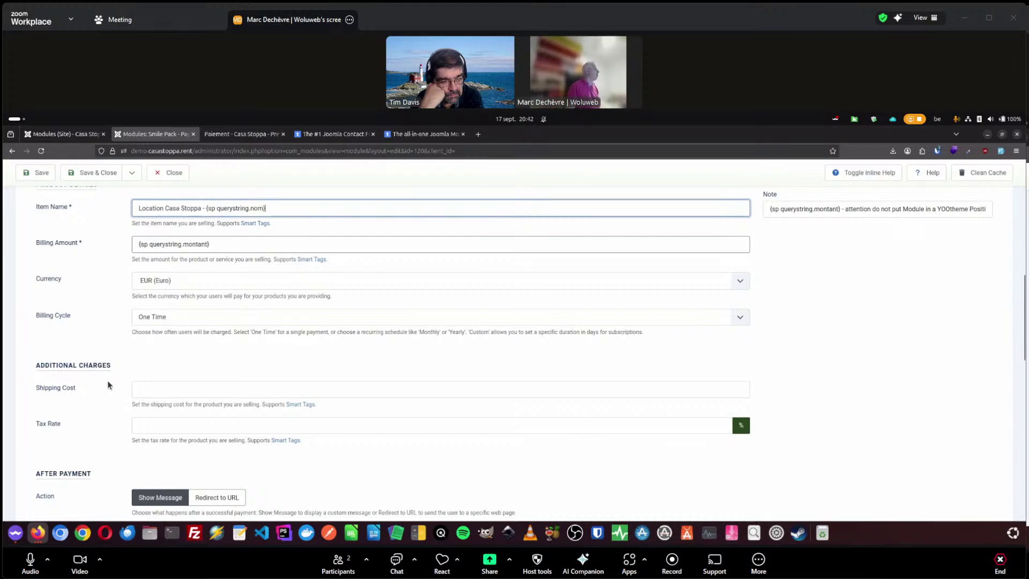
click(171, 391)
scroll(133, 324, down, 2)
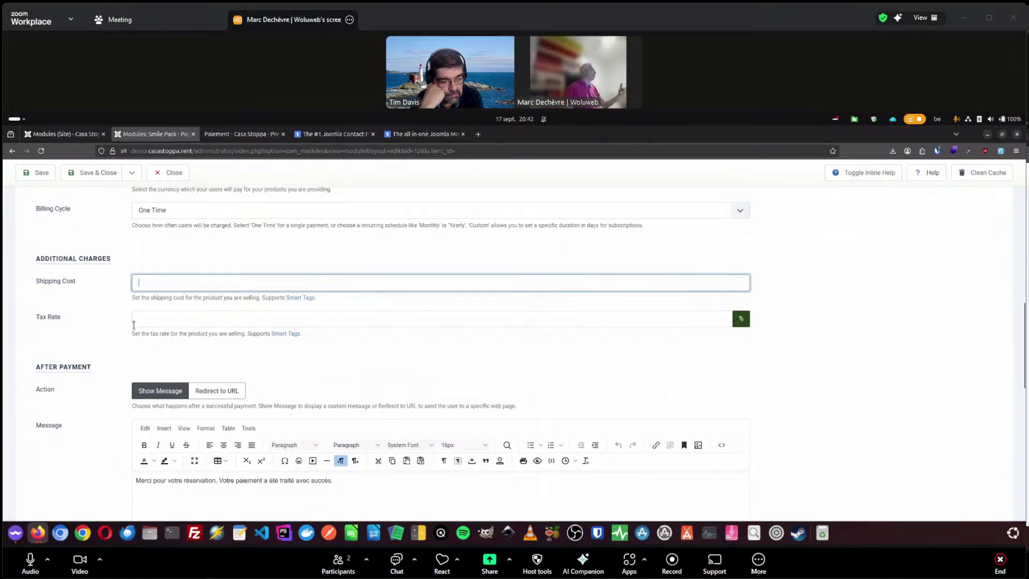
scroll(114, 317, down, 2)
scroll(111, 318, up, 2)
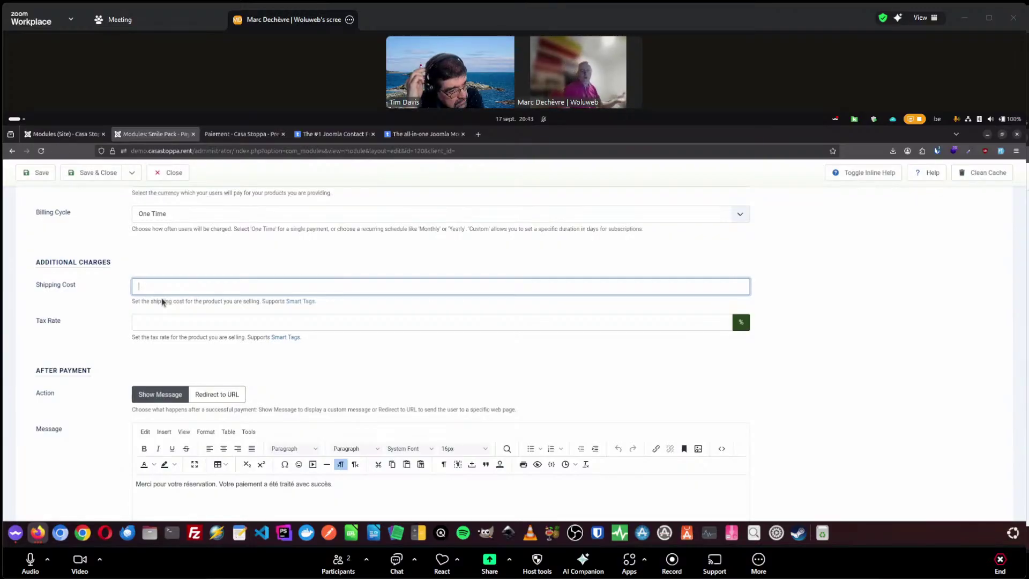
scroll(108, 306, down, 1)
scroll(108, 300, down, 1)
scroll(108, 301, up, 15)
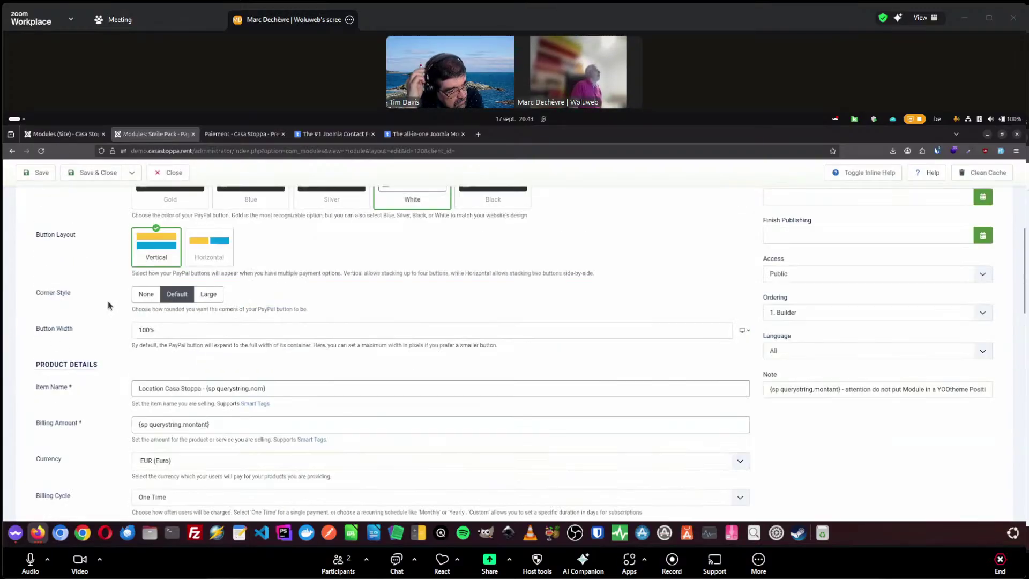
click(172, 200)
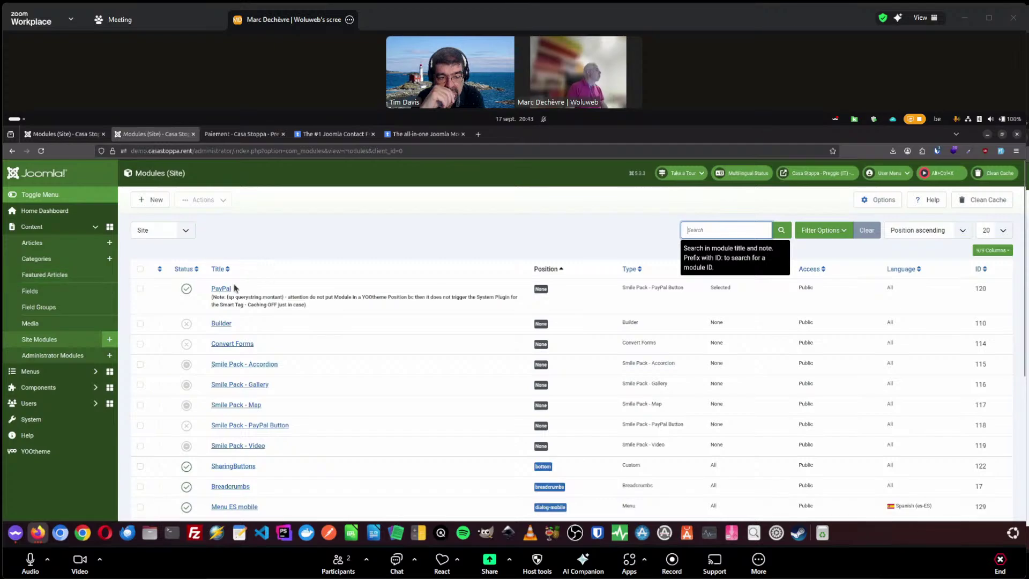
click(219, 290)
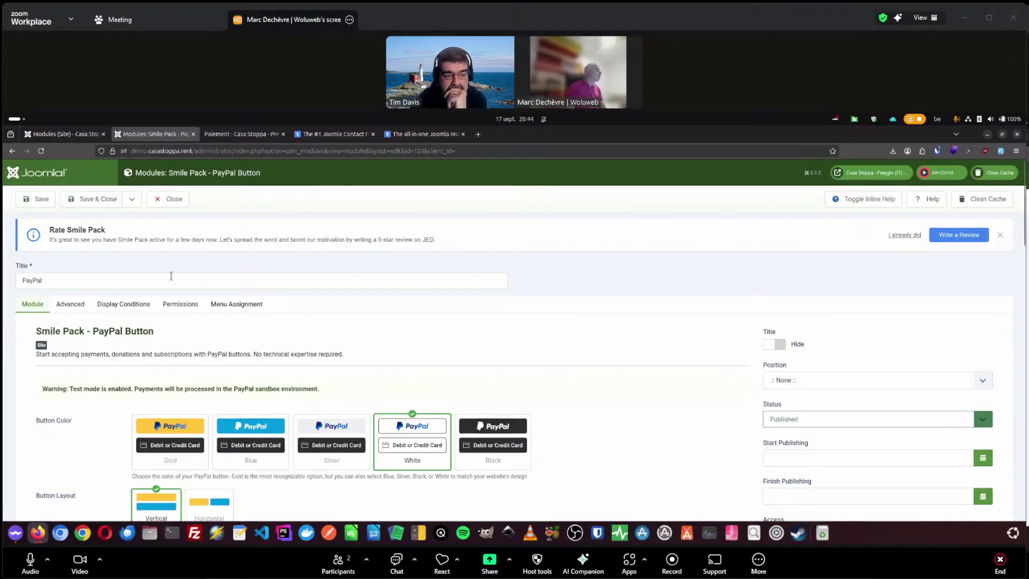
click(164, 199)
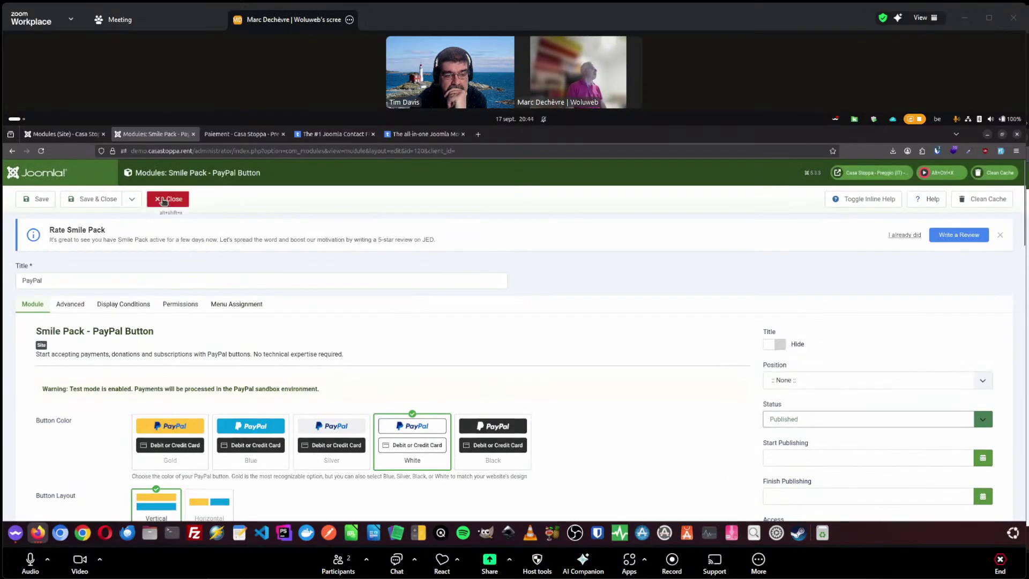
Step: Open the site's Paiement article for editing, examine its loadmoduleid tag, cancel the edit and return to the site modules list
click(236, 134)
click(807, 210)
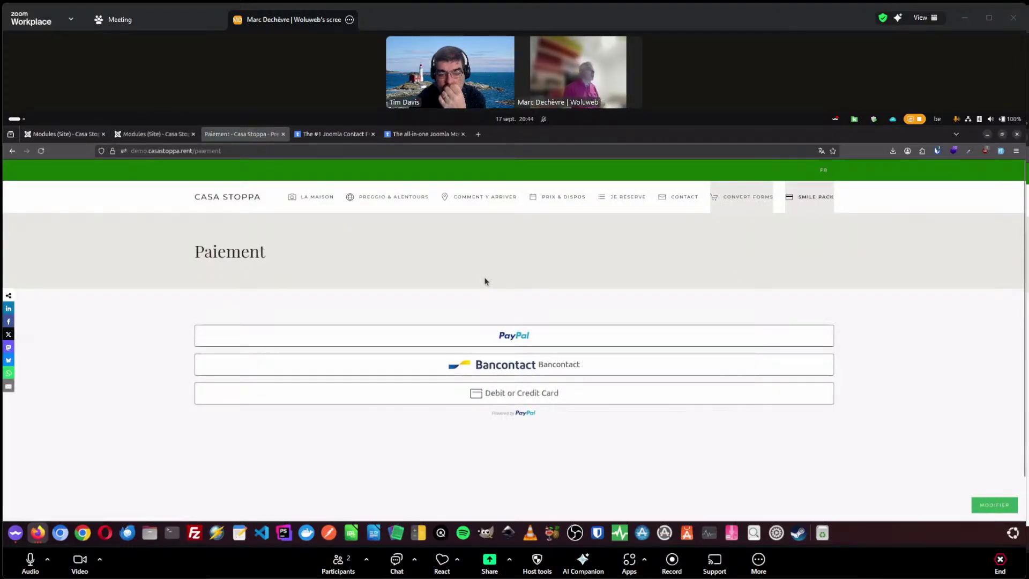
click(993, 505)
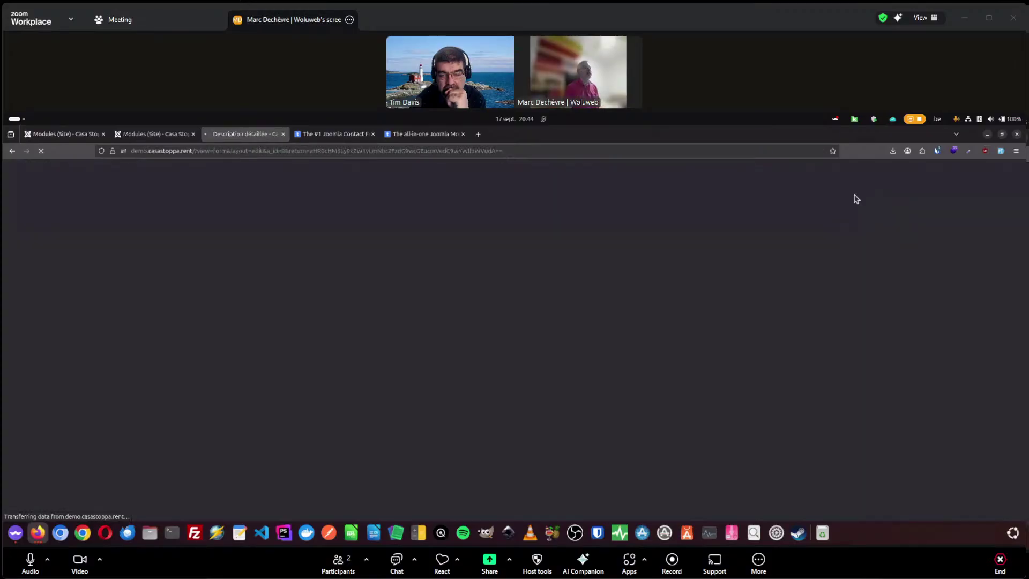
scroll(224, 303, down, 1)
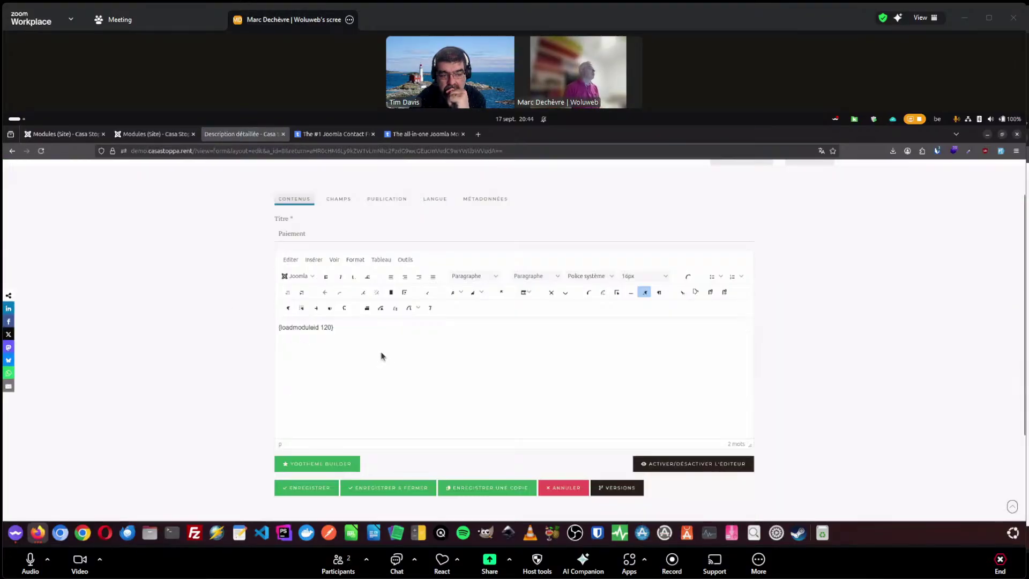
drag(340, 329, 269, 332)
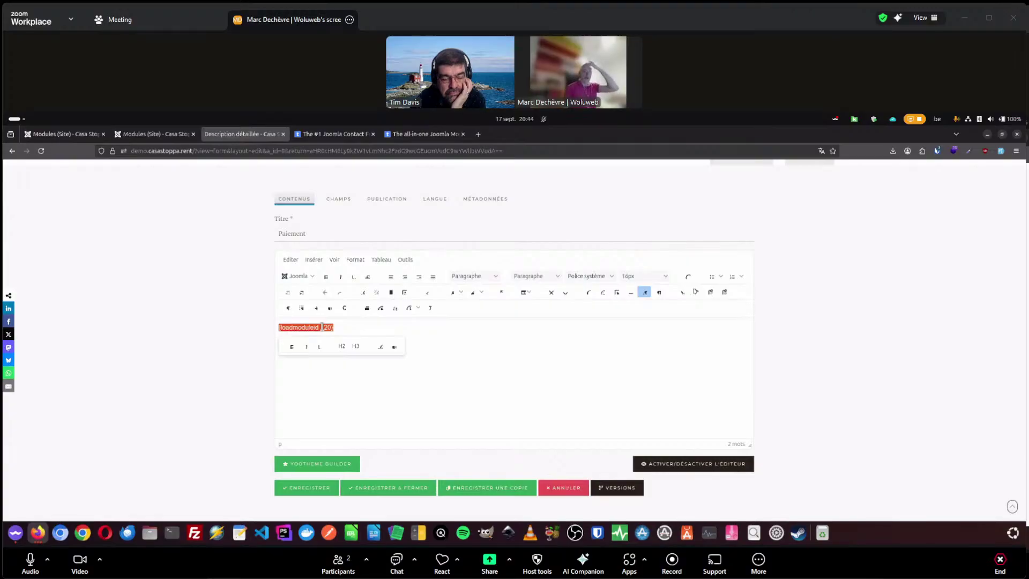
click(204, 300)
click(573, 488)
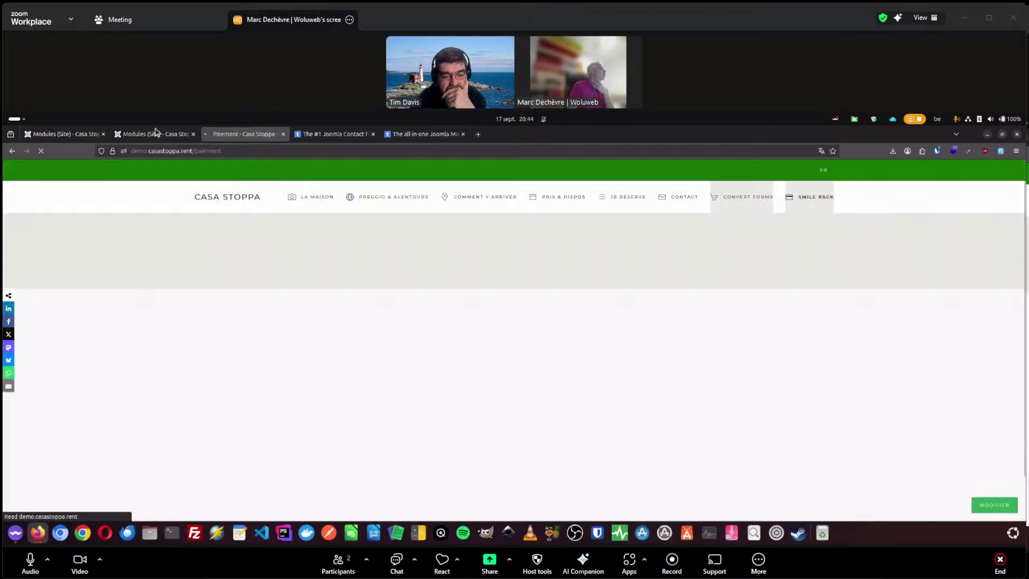
click(149, 135)
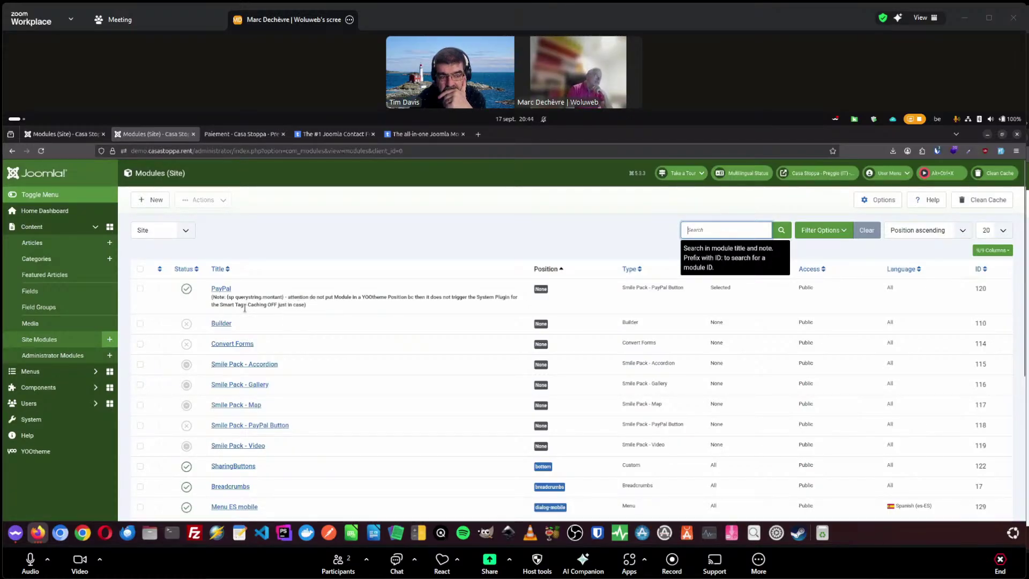
Step: Examine the Caching OFF remark in the PayPal module's note, and view the site's Paiement page
drag(248, 305, 278, 307)
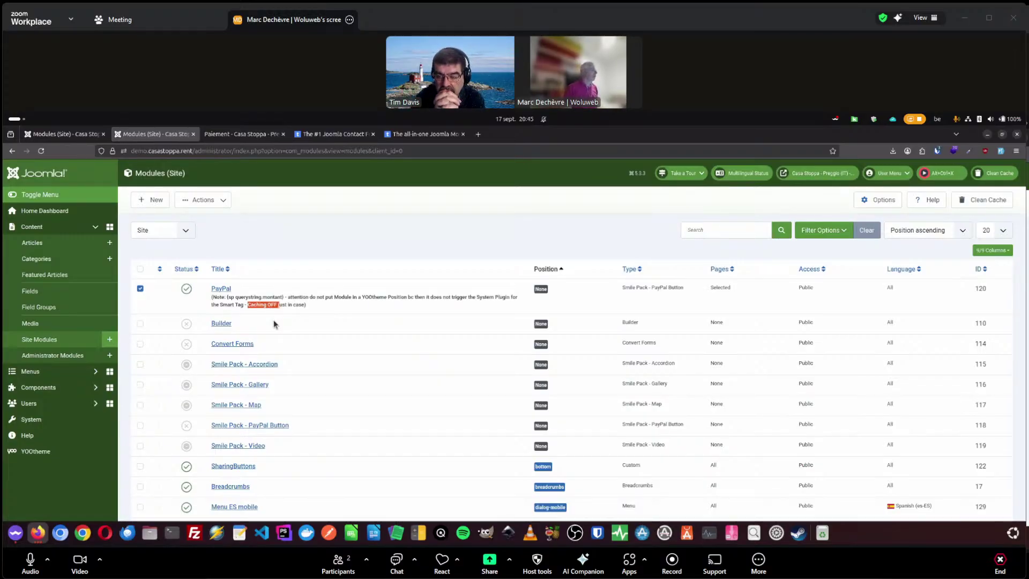
click(299, 243)
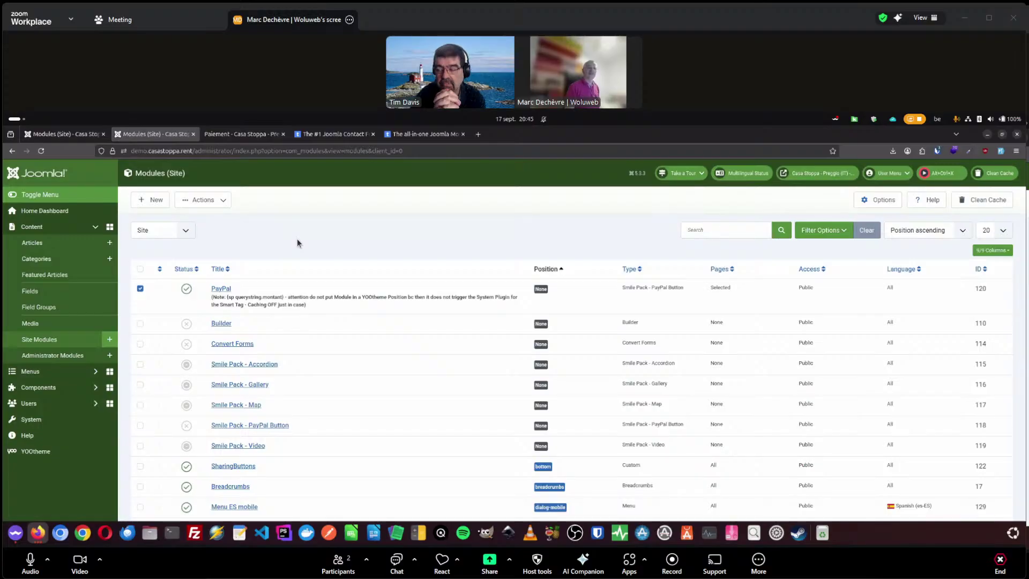
click(262, 138)
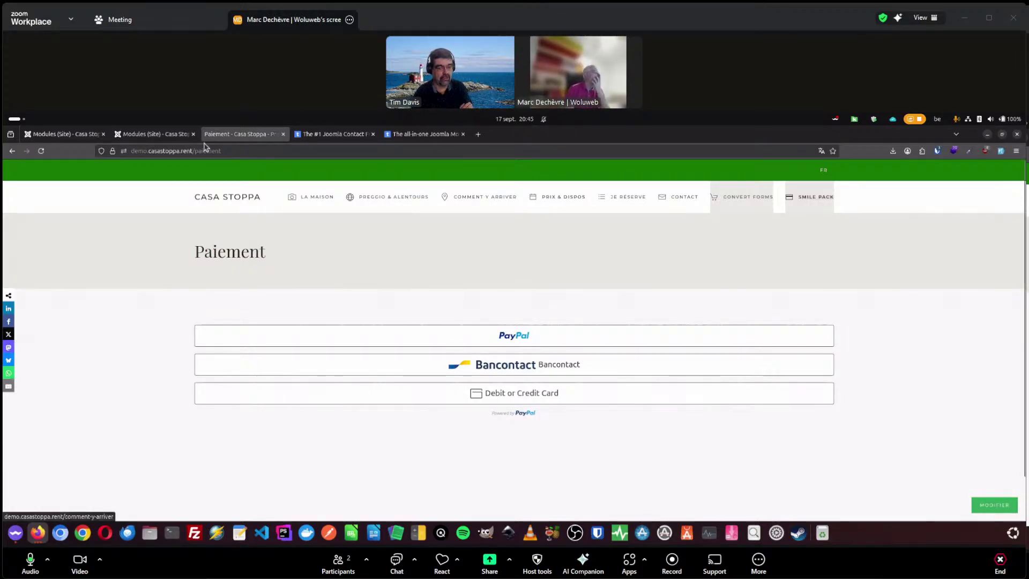
Step: Open the article linked to Menu FR's Convert Forms menu item for editing
click(81, 135)
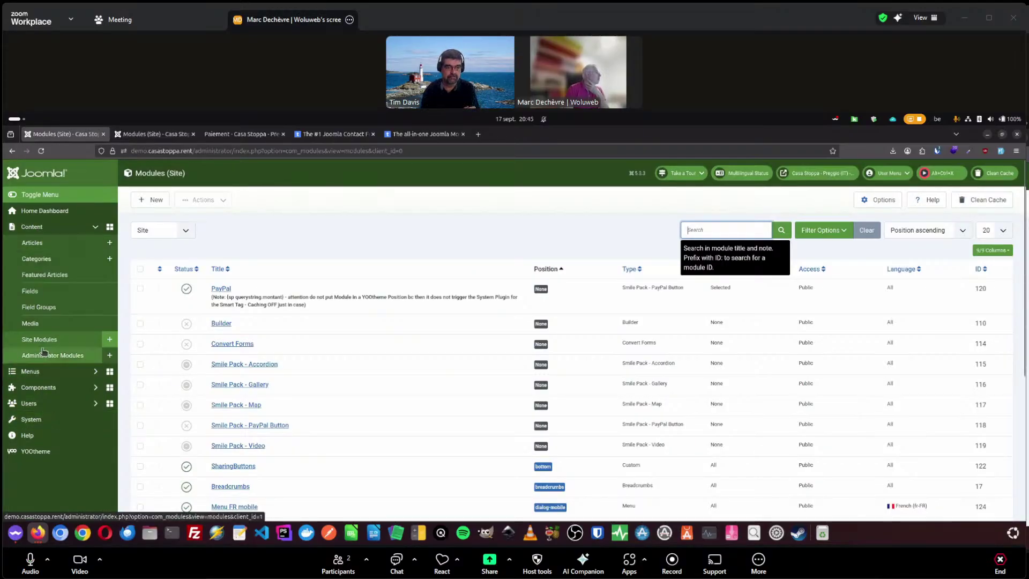
click(42, 370)
click(34, 350)
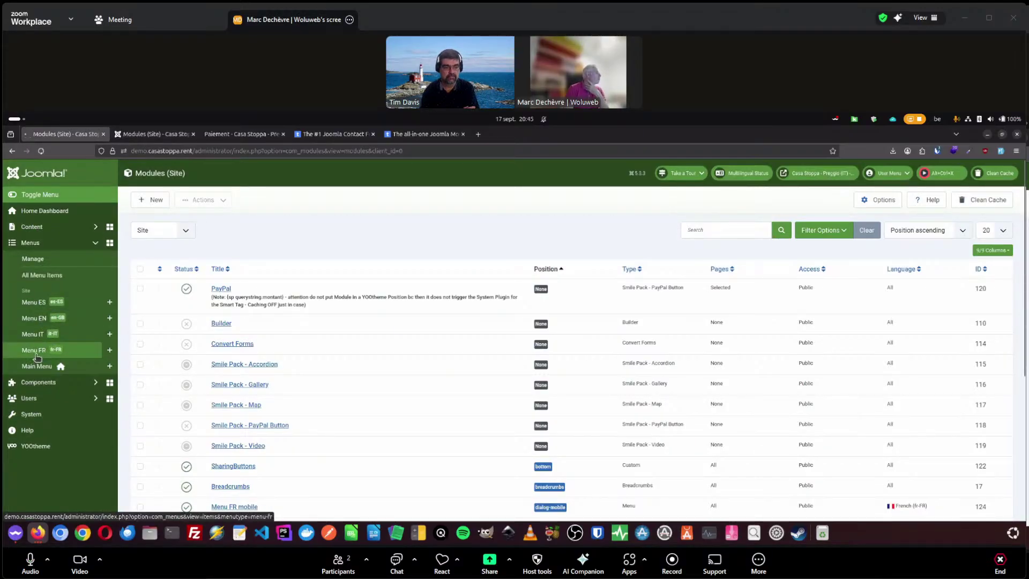
scroll(335, 336, down, 3)
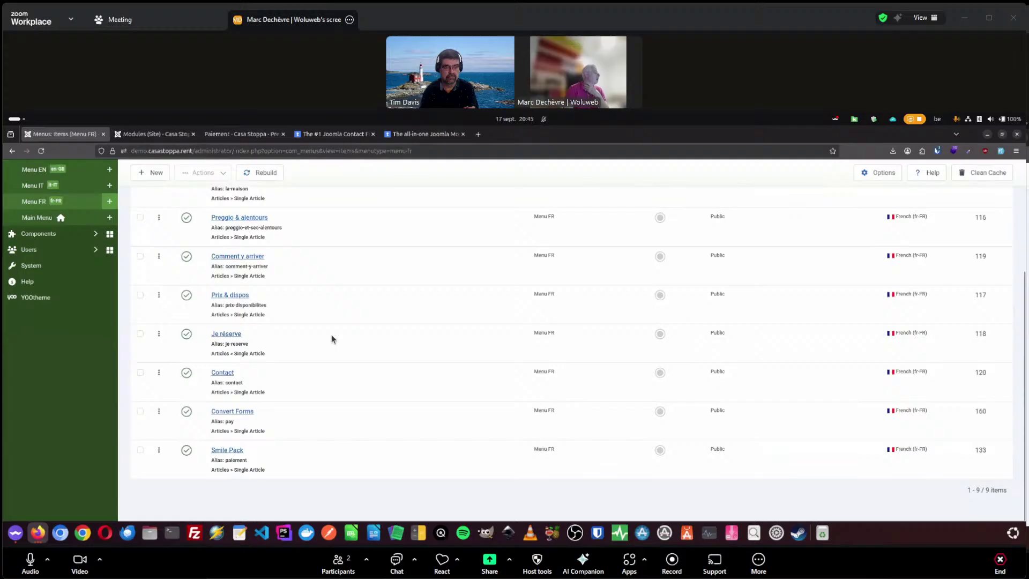
click(248, 412)
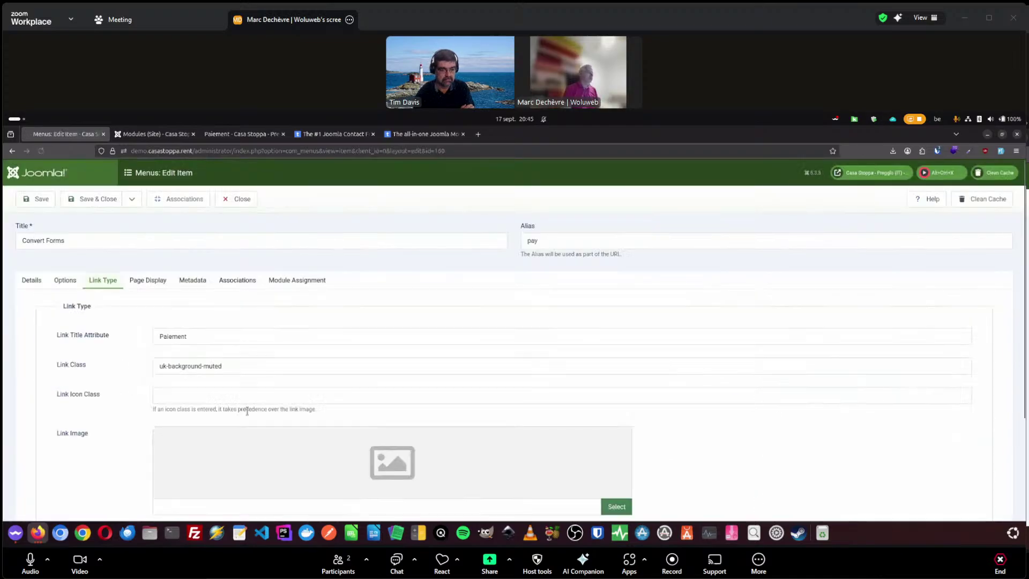
click(34, 281)
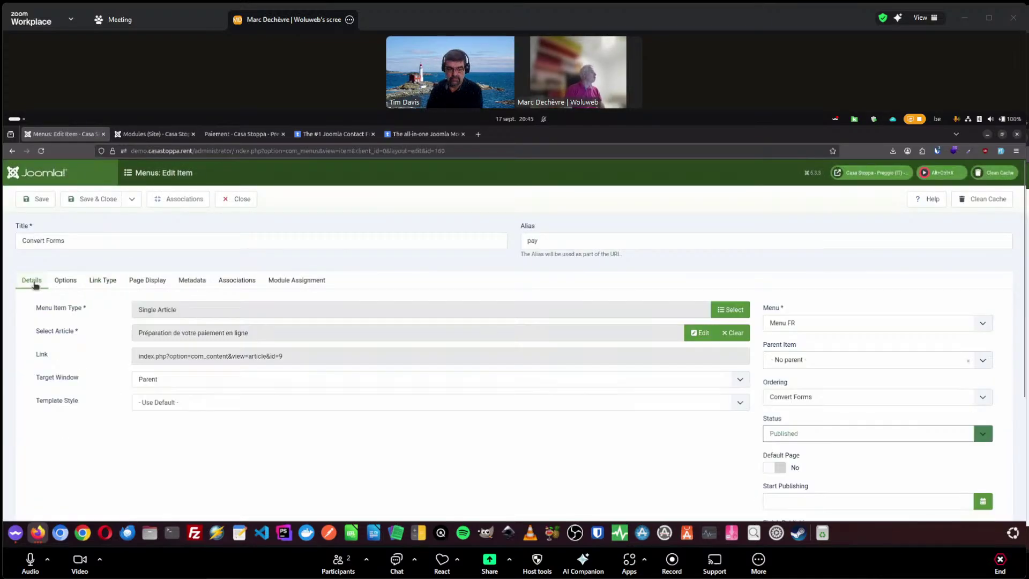
click(699, 333)
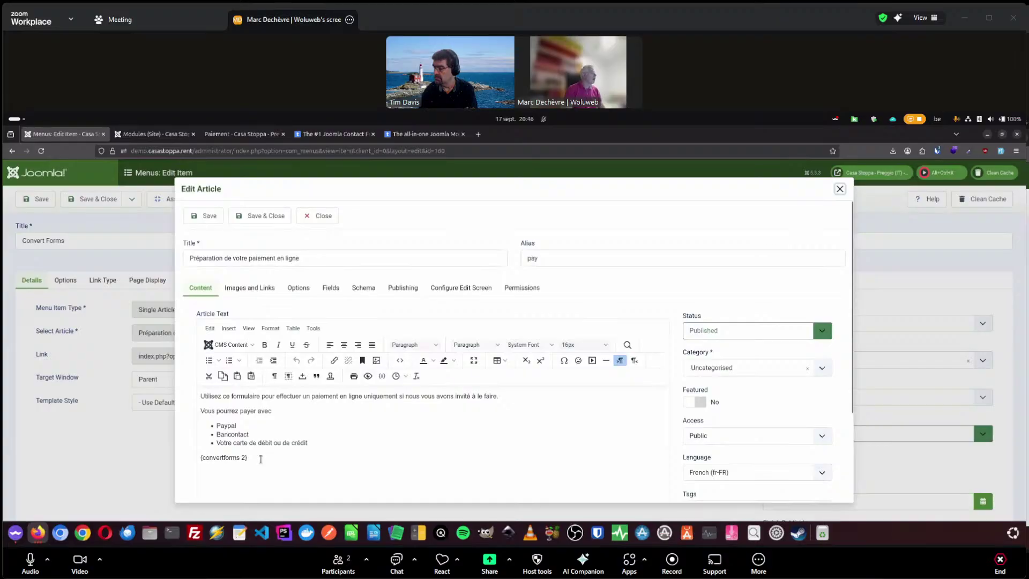
Step: Examine the article's convertforms 2 tag and its introductory payment text, and close the article and menu item without saving
drag(199, 459, 252, 459)
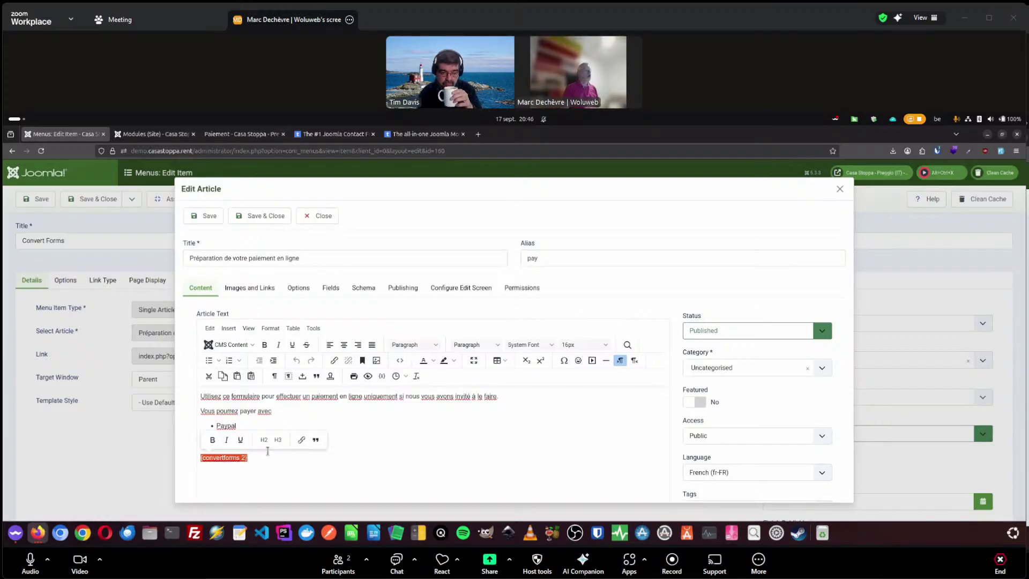
click(250, 414)
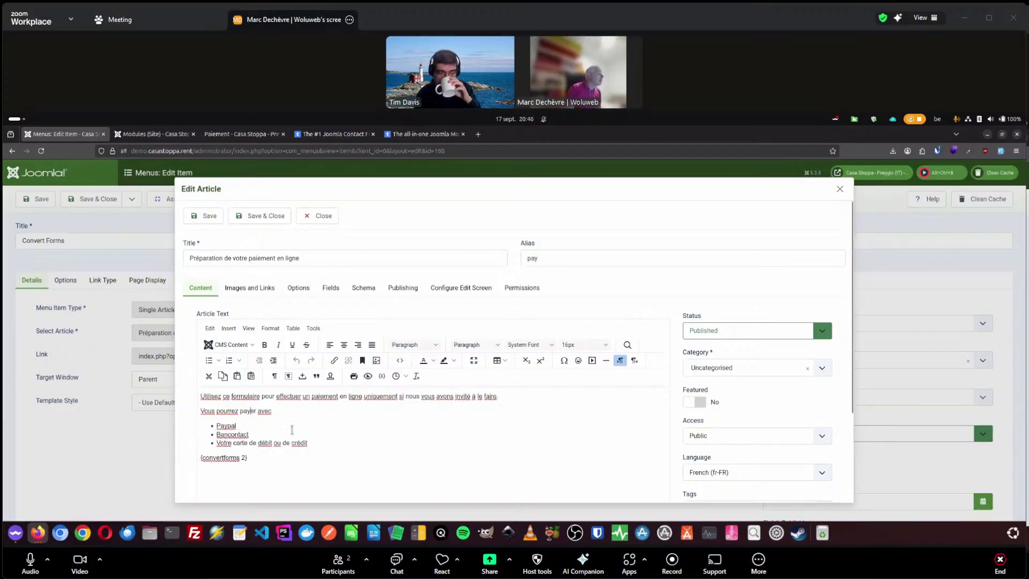
drag(308, 443, 198, 397)
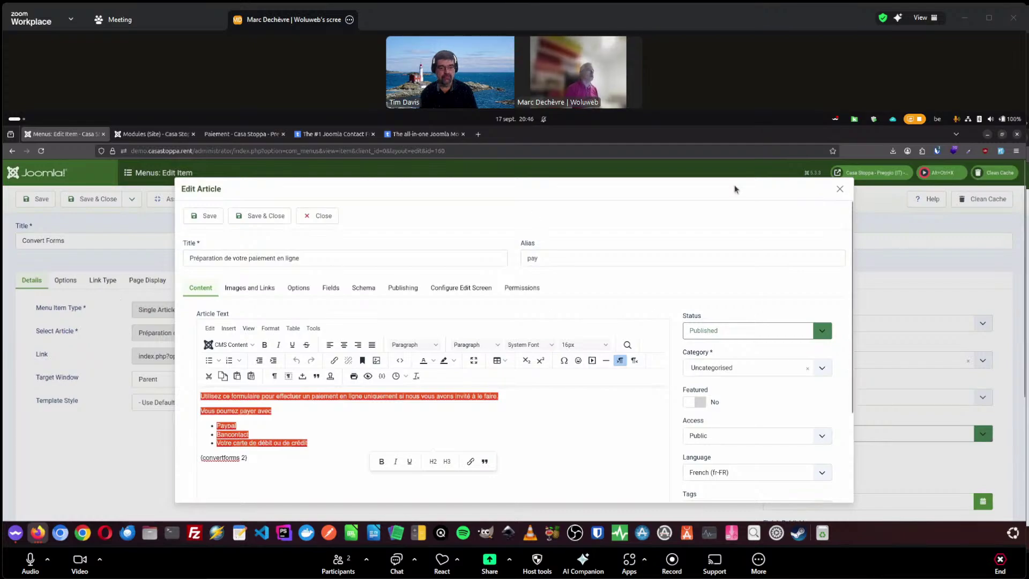
click(838, 190)
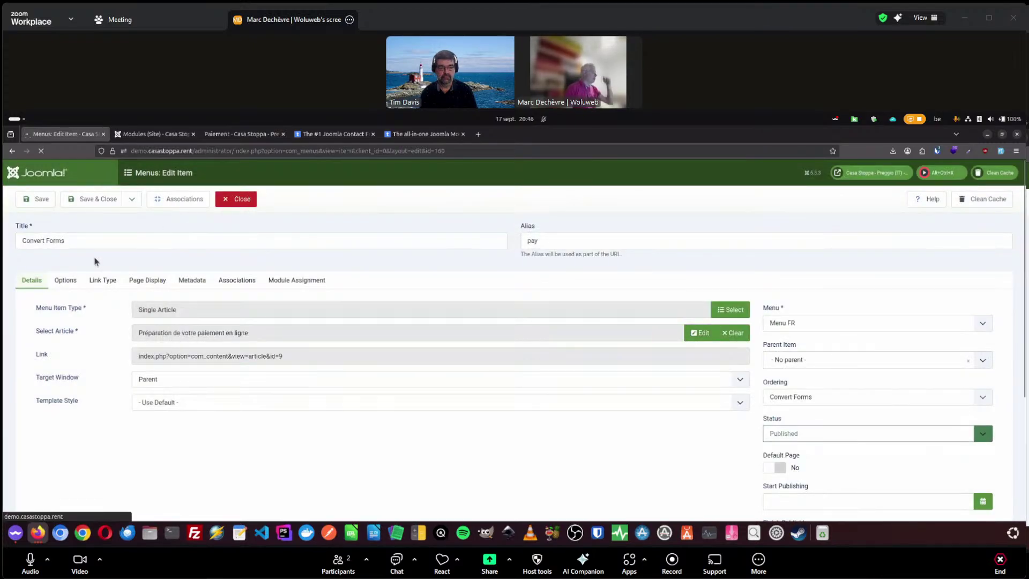
click(236, 199)
Step: Open the Paiement article linked to Menu FR's Smile Pack menu item for editing
scroll(270, 387, down, 3)
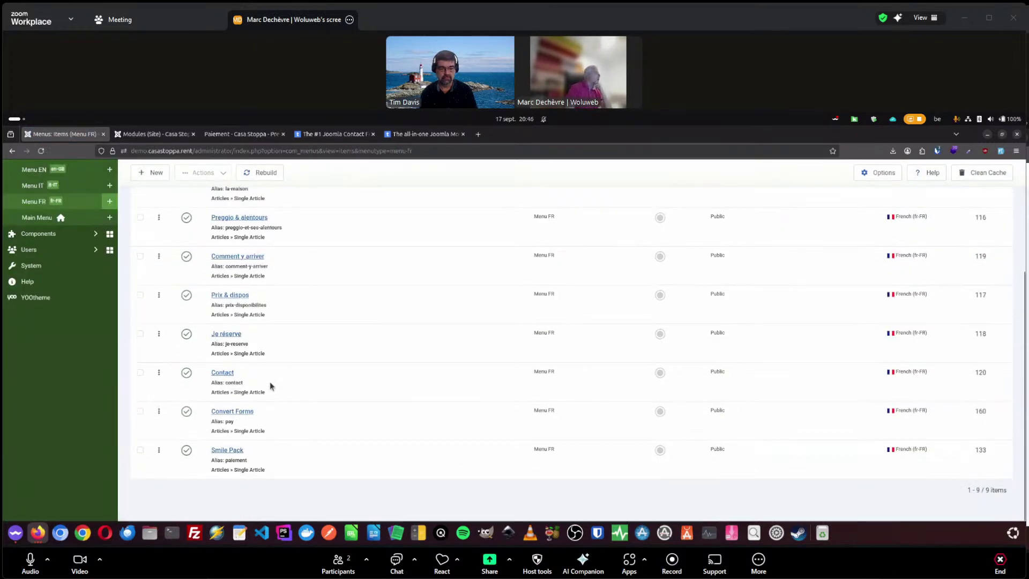
click(230, 452)
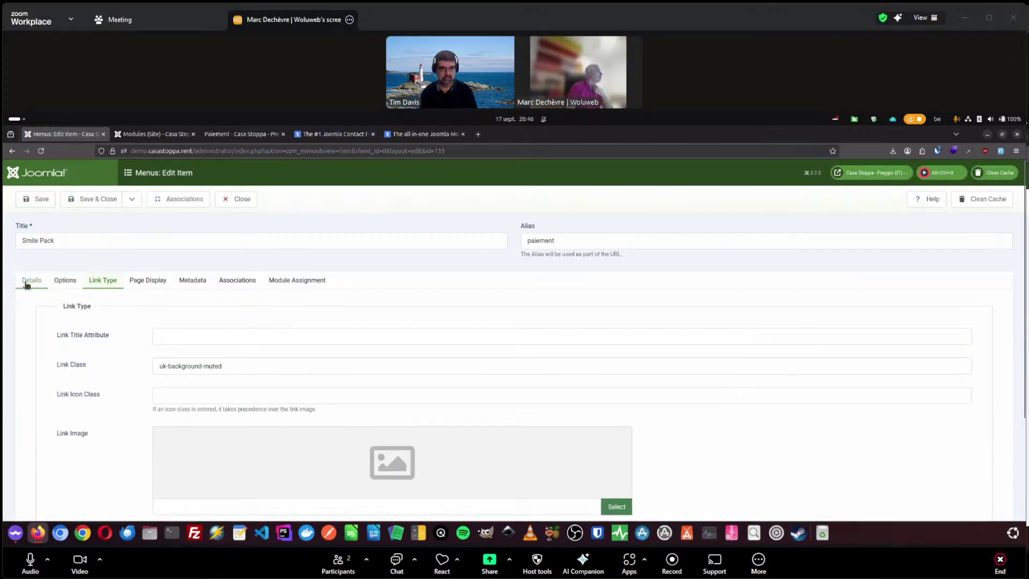
click(32, 283)
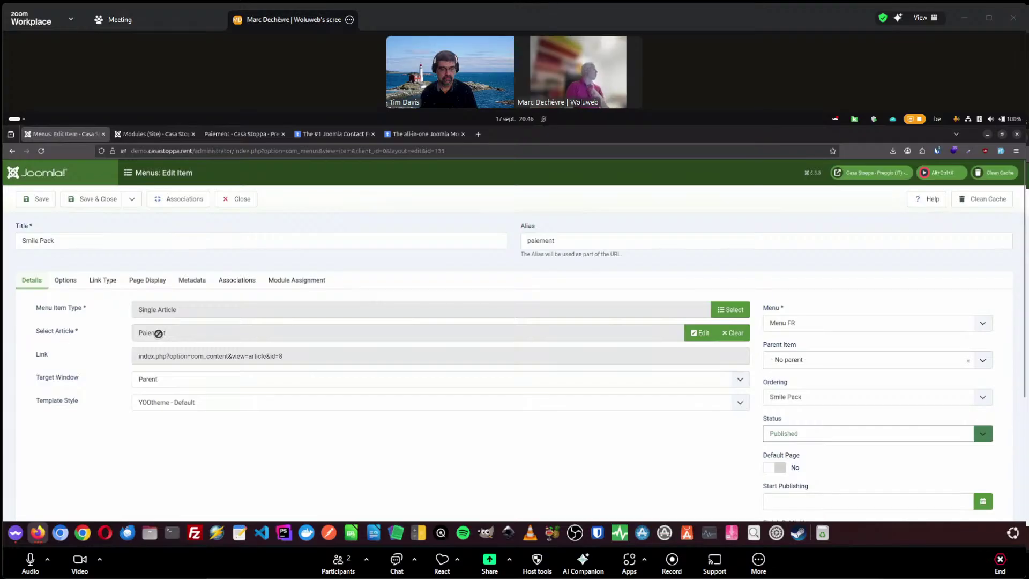
click(690, 336)
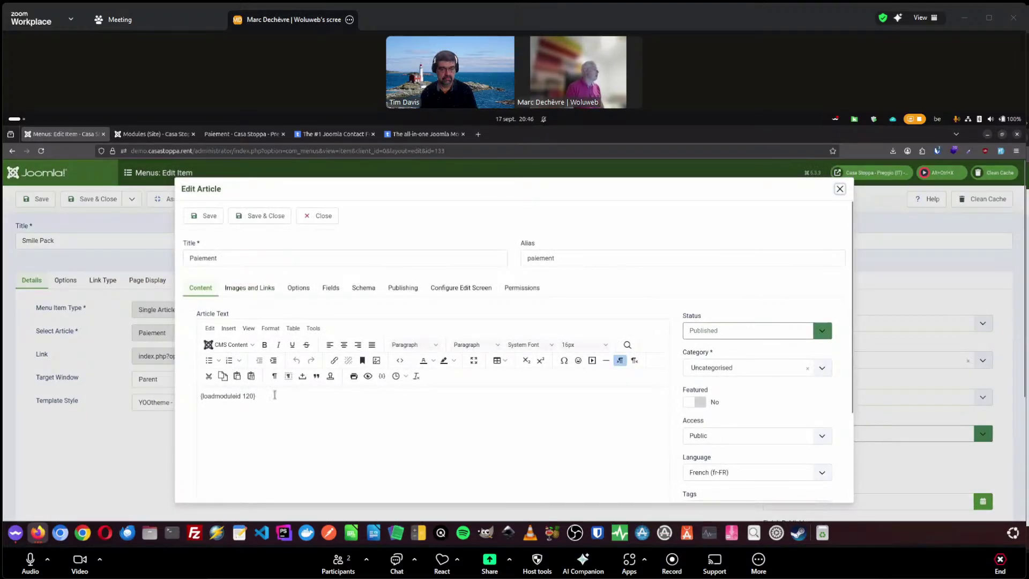
Step: Examine the Paiement article's loadmoduleid 120 tag, and close the article and menu item without saving
drag(275, 395, 165, 392)
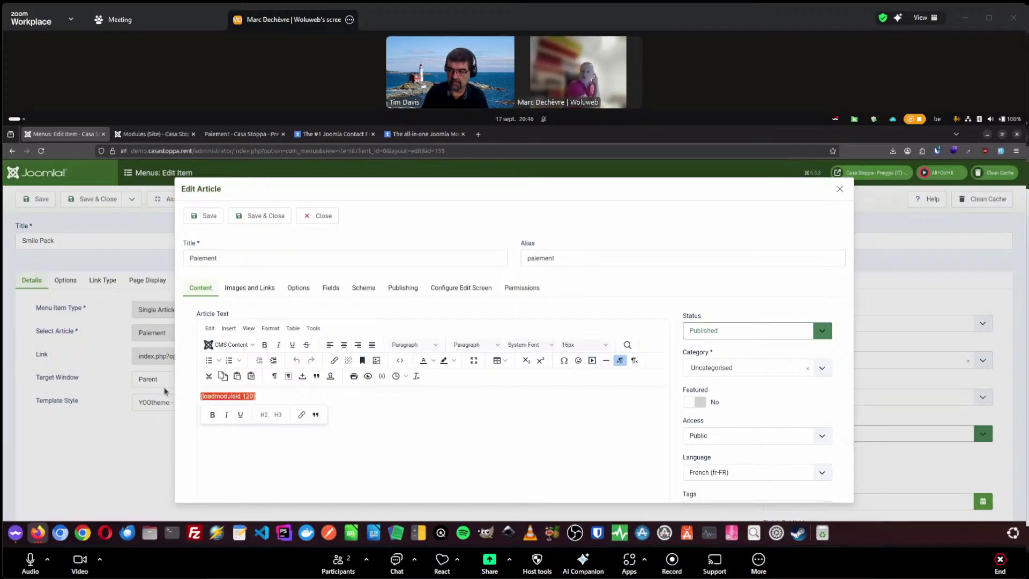
key(Right)
key(Return)
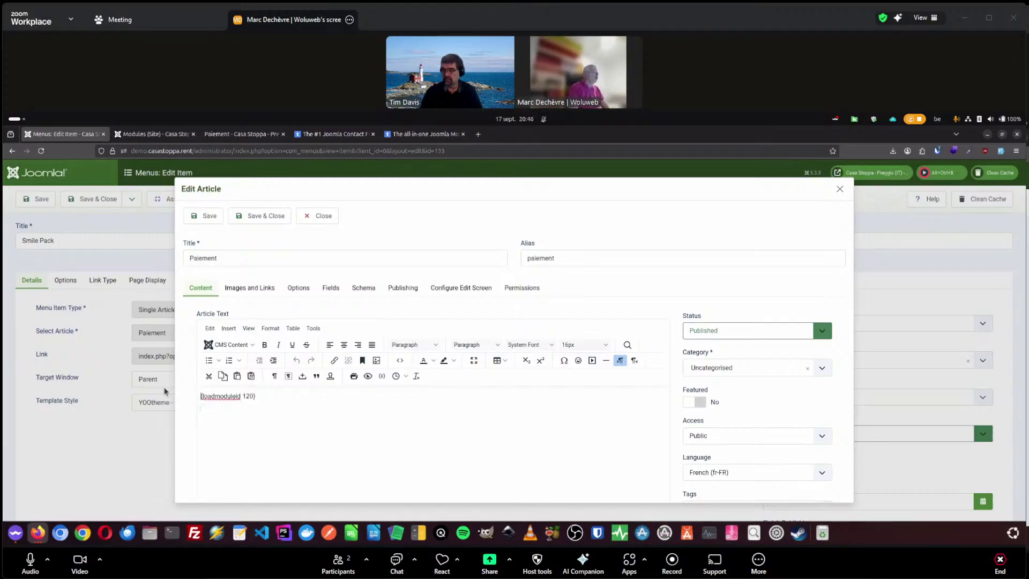
key(Return)
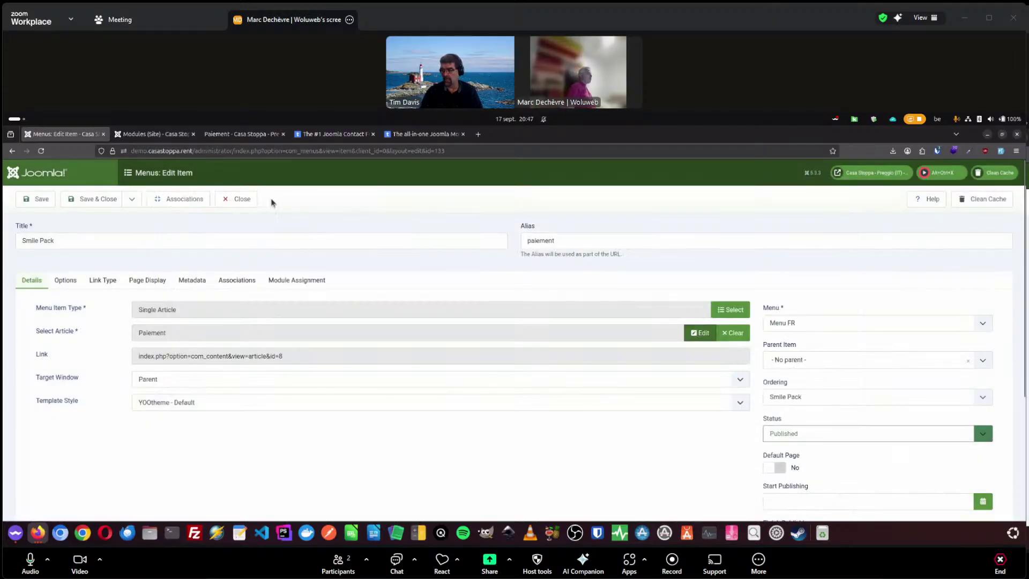
click(238, 200)
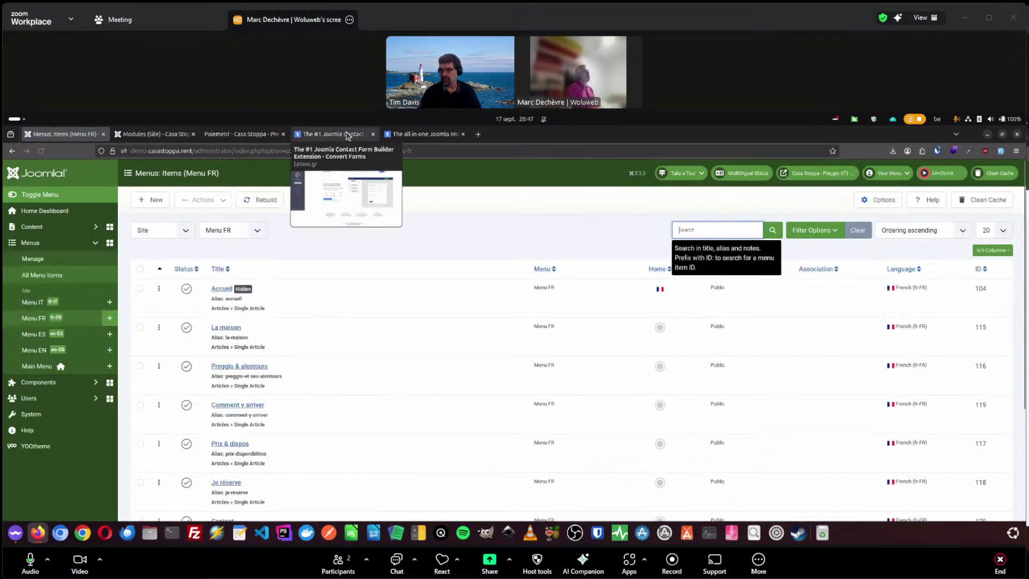
Step: View the Convert Forms and Smile Pack product pages and return to the site's Paiement page
click(343, 134)
click(413, 134)
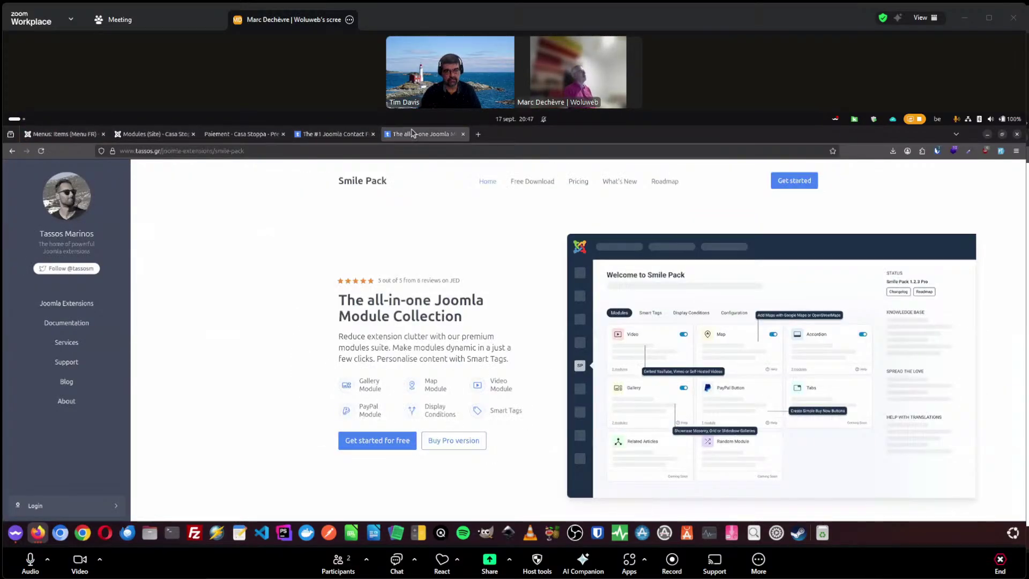
click(241, 134)
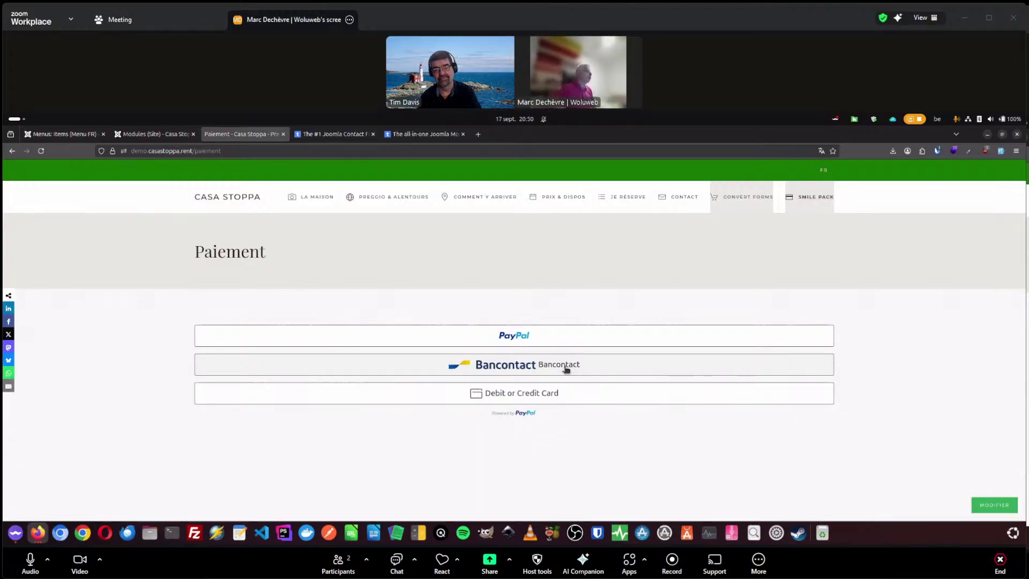
Step: Search the installed extensions for cass and disable the Cassiopeia site template
click(57, 135)
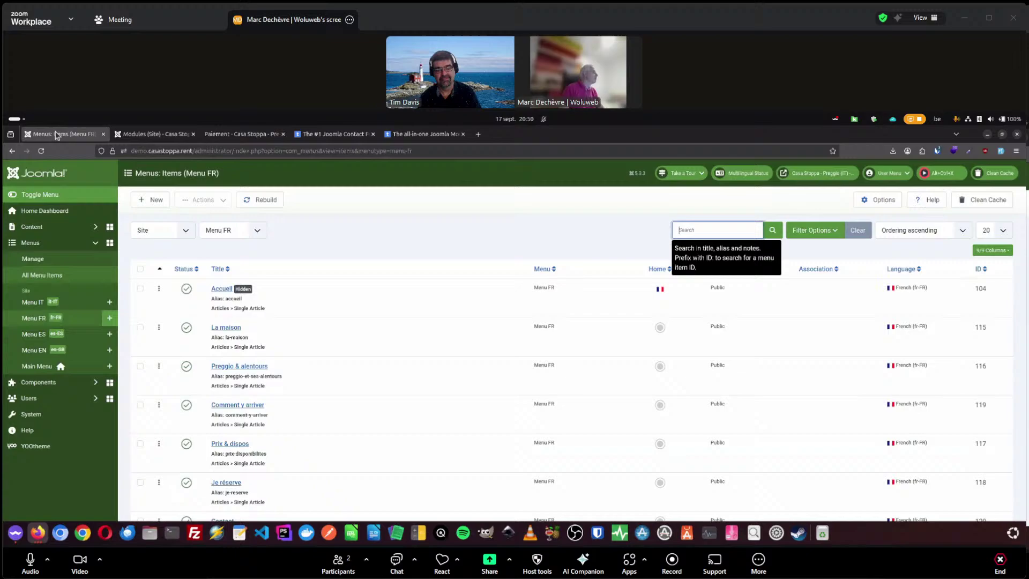
click(42, 413)
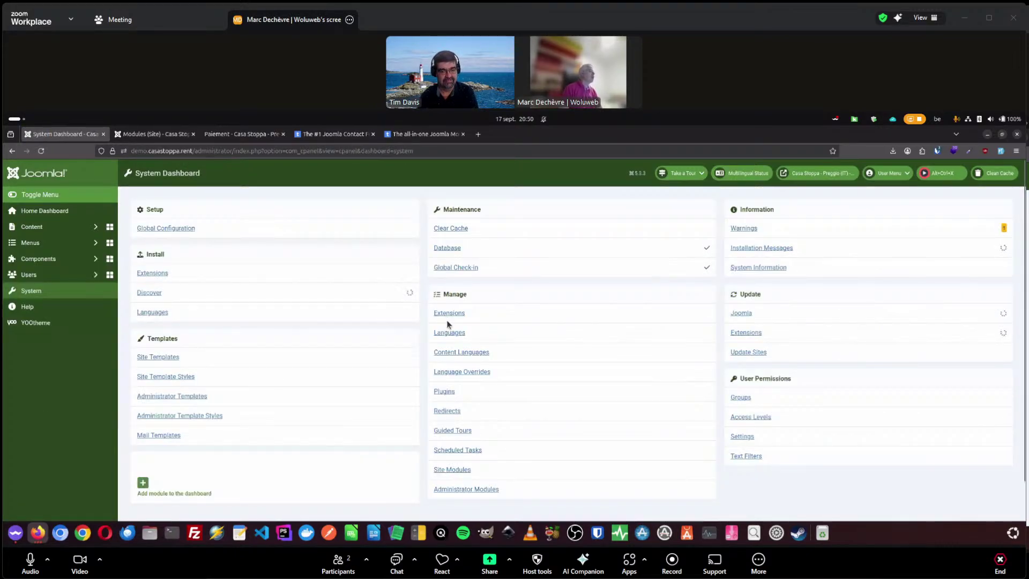
click(448, 315)
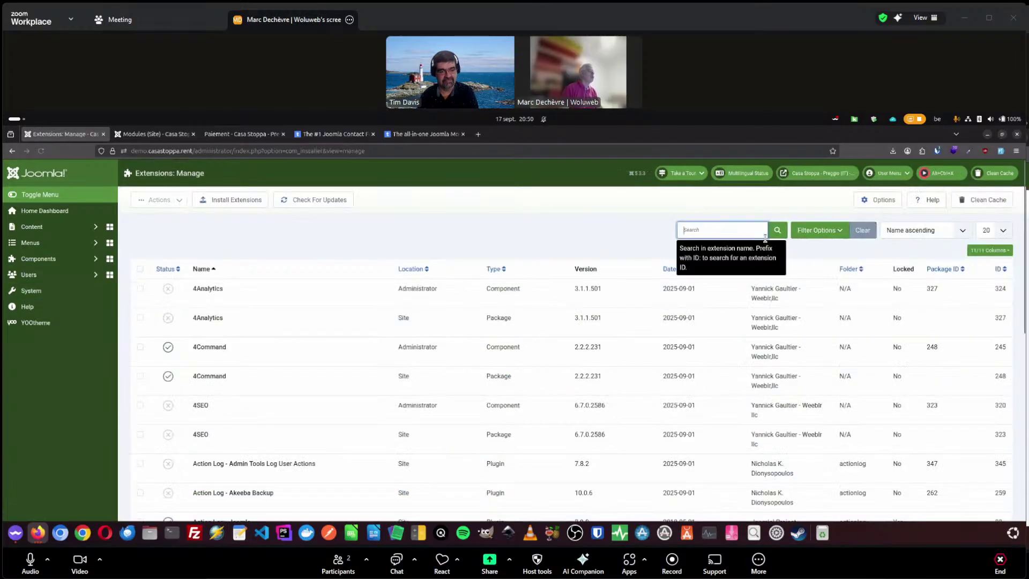
click(717, 231)
text(cass)
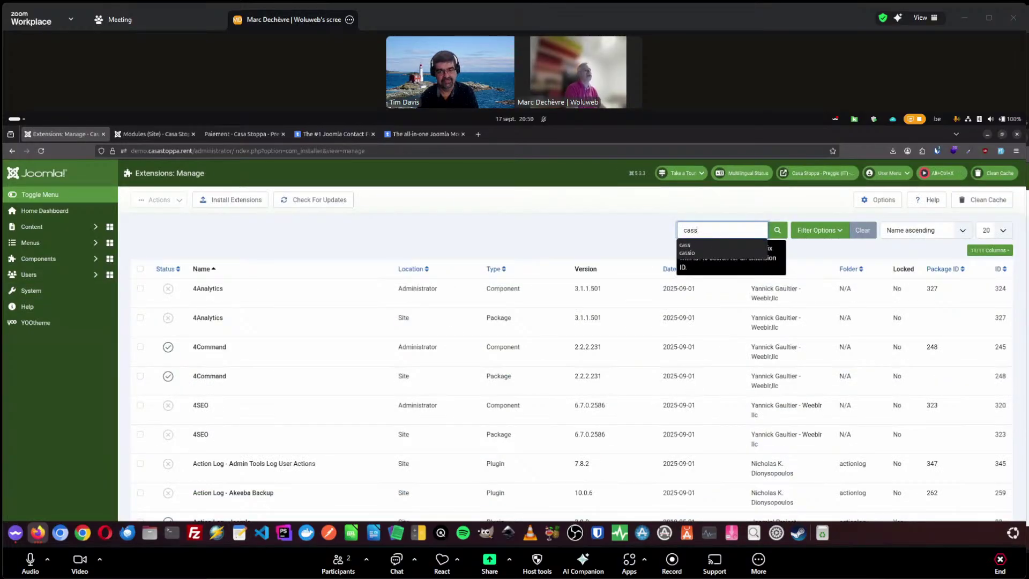
key(Return)
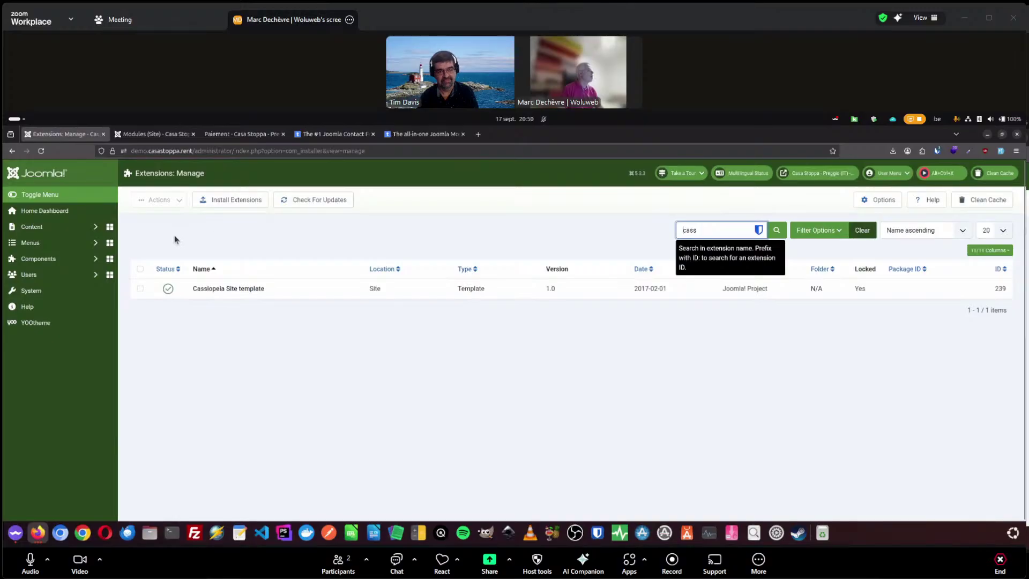
click(169, 287)
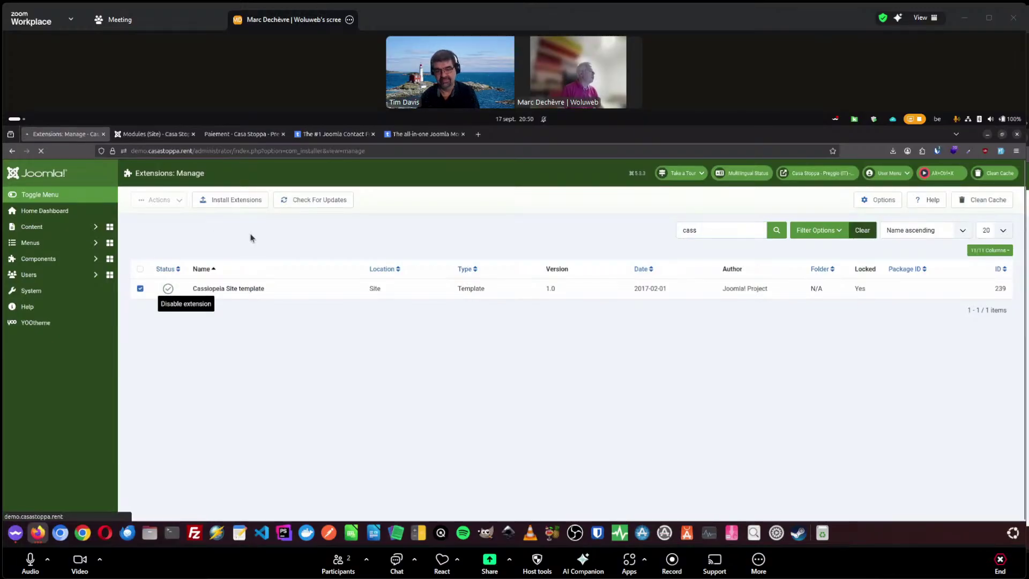
Step: Review the template positions available for the PayPal site module, close it without saving and return to the site's Paiement page
click(39, 227)
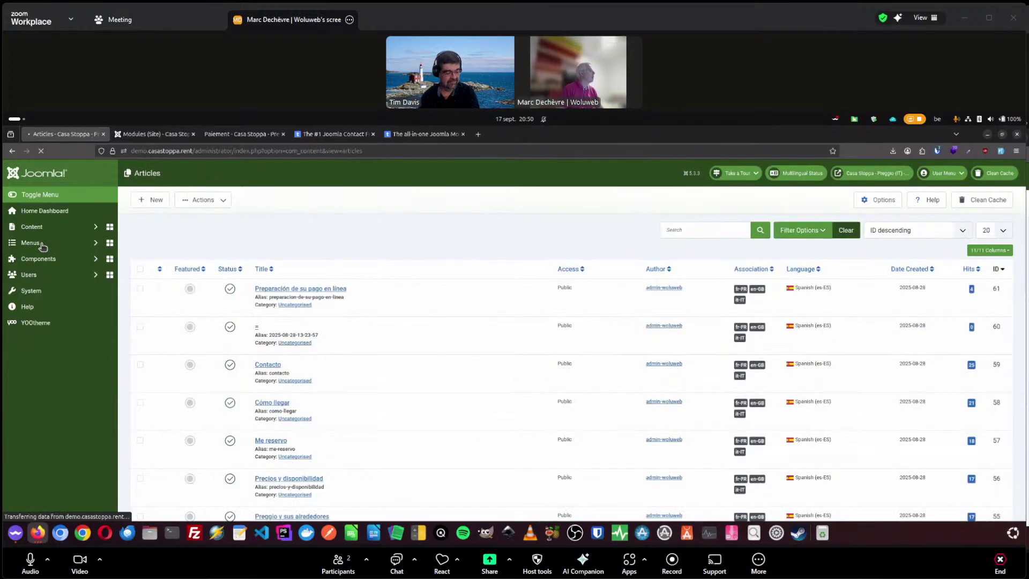
click(32, 244)
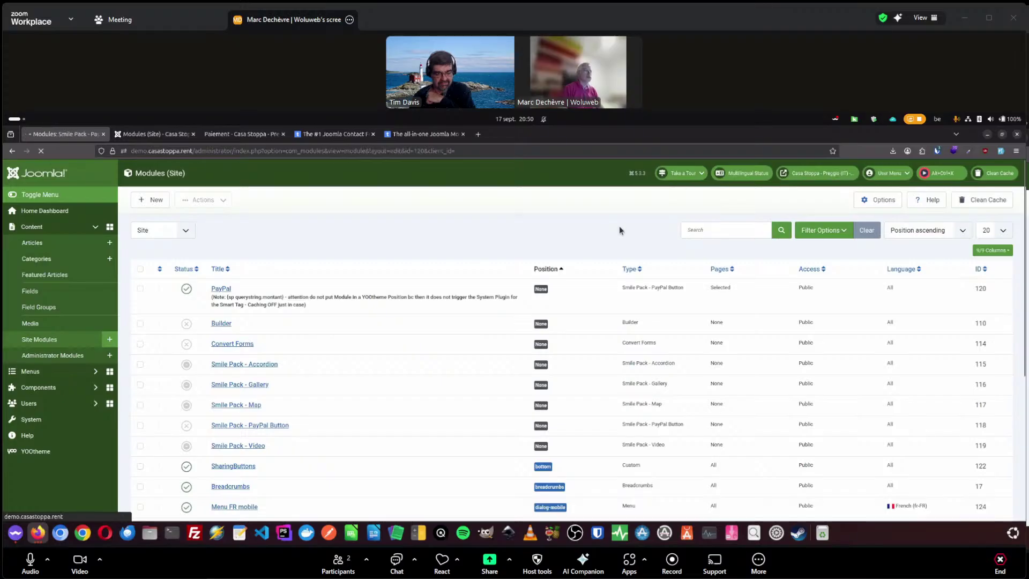
click(795, 381)
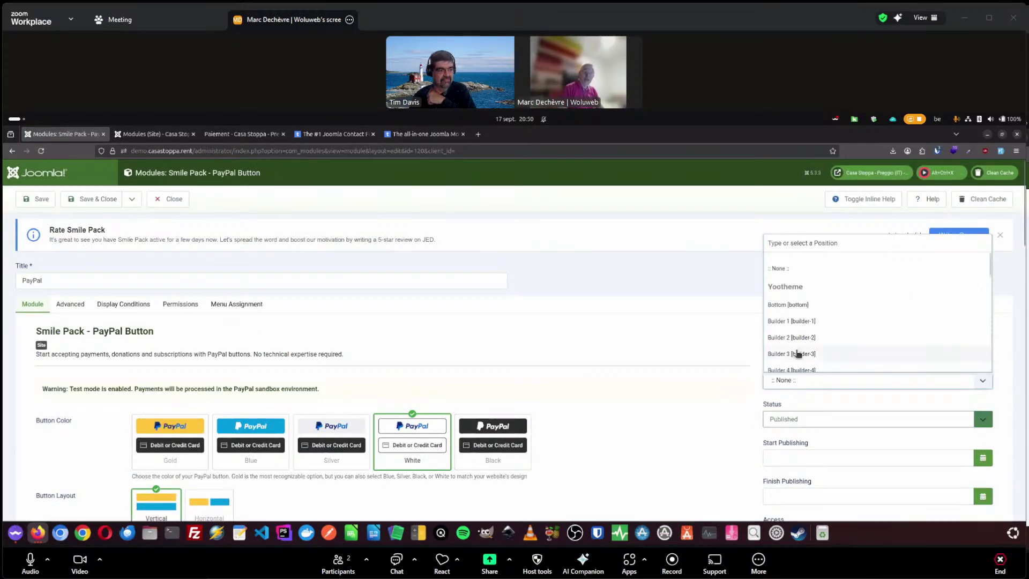
scroll(799, 297, down, 5)
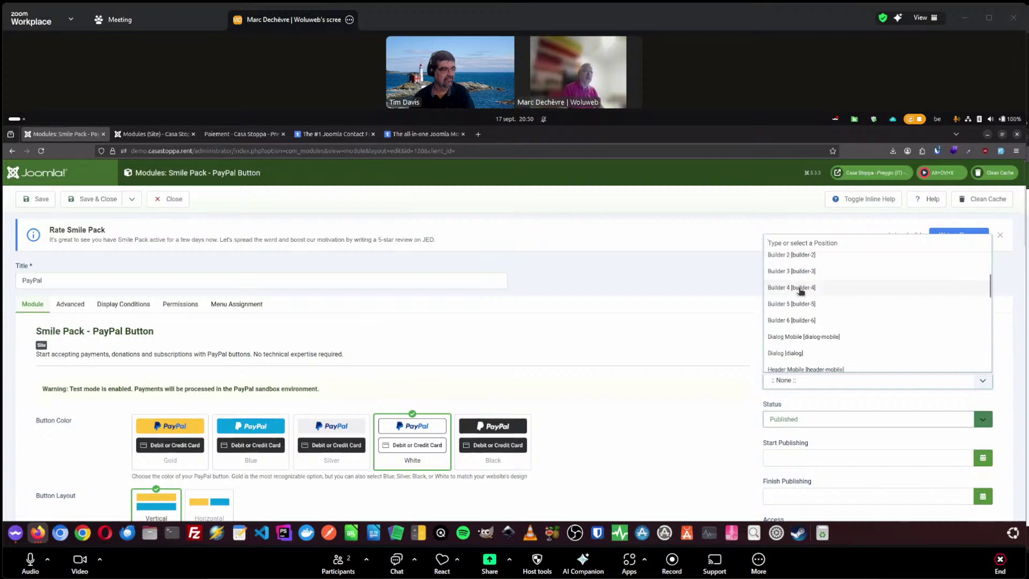
scroll(801, 292, up, 5)
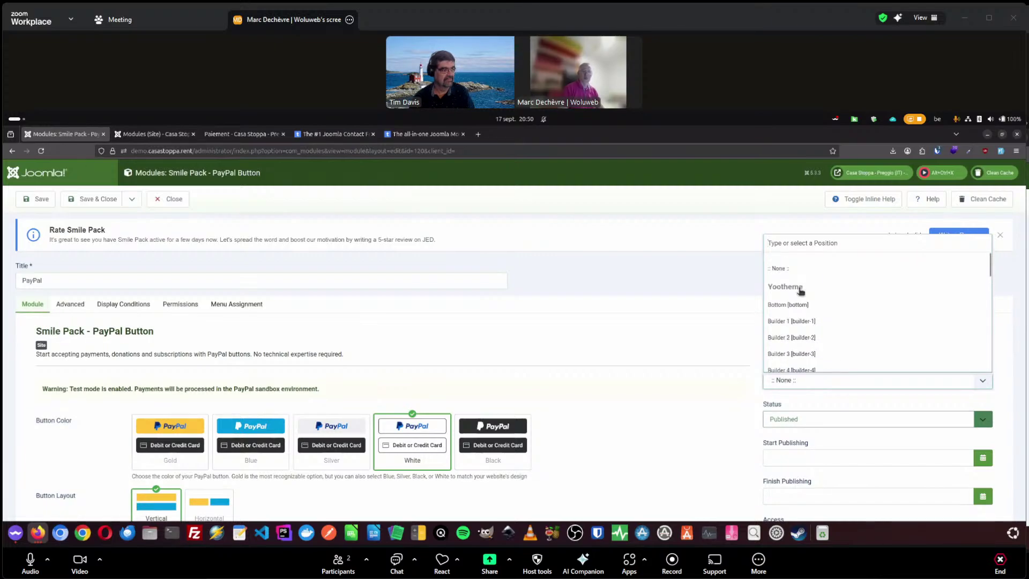
click(722, 271)
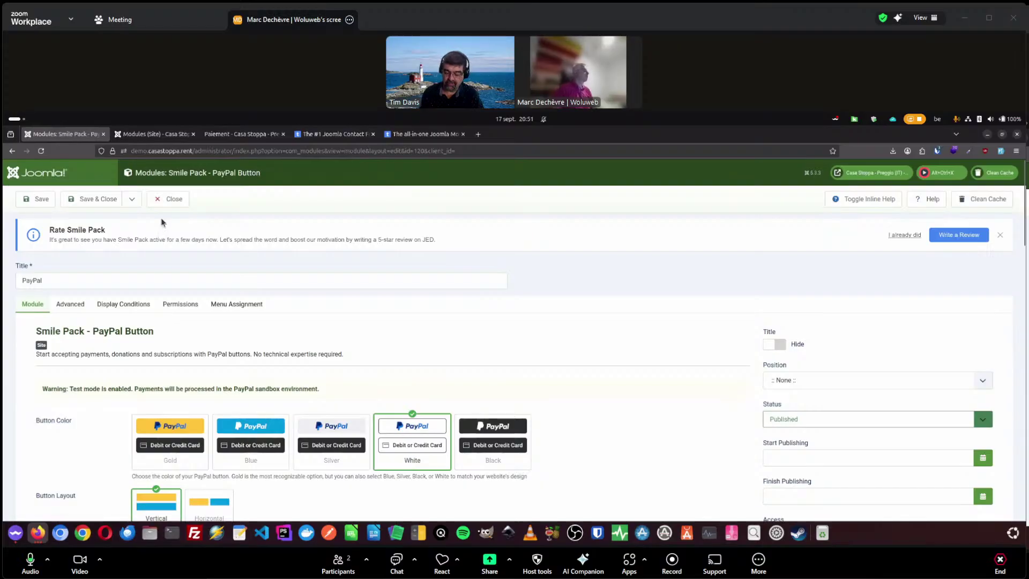
click(170, 200)
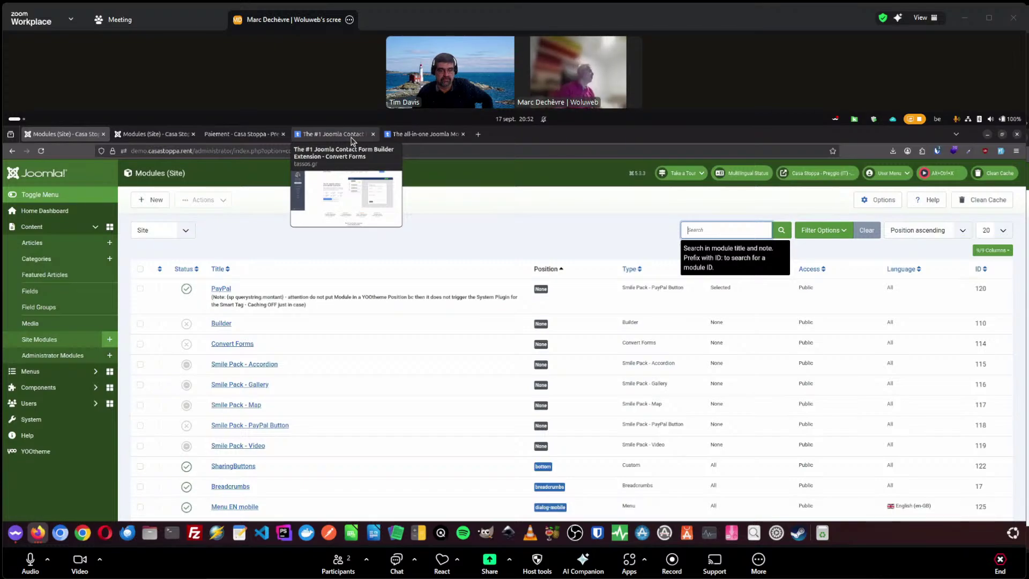
click(257, 134)
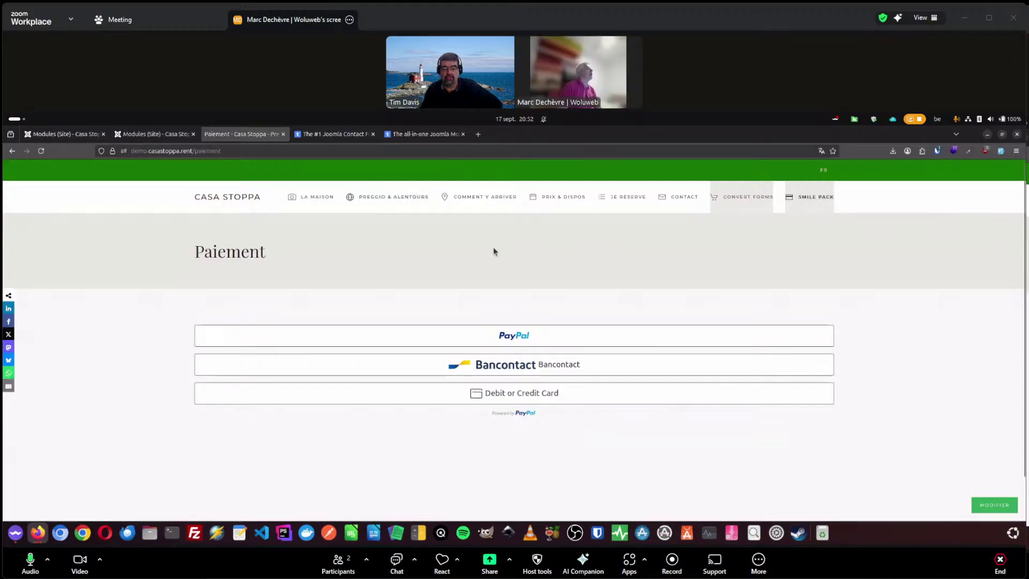
Step: Open the Prix & Dispos page of the Casa Stoppa site and examine the seasonal rates and availability calendar
click(563, 197)
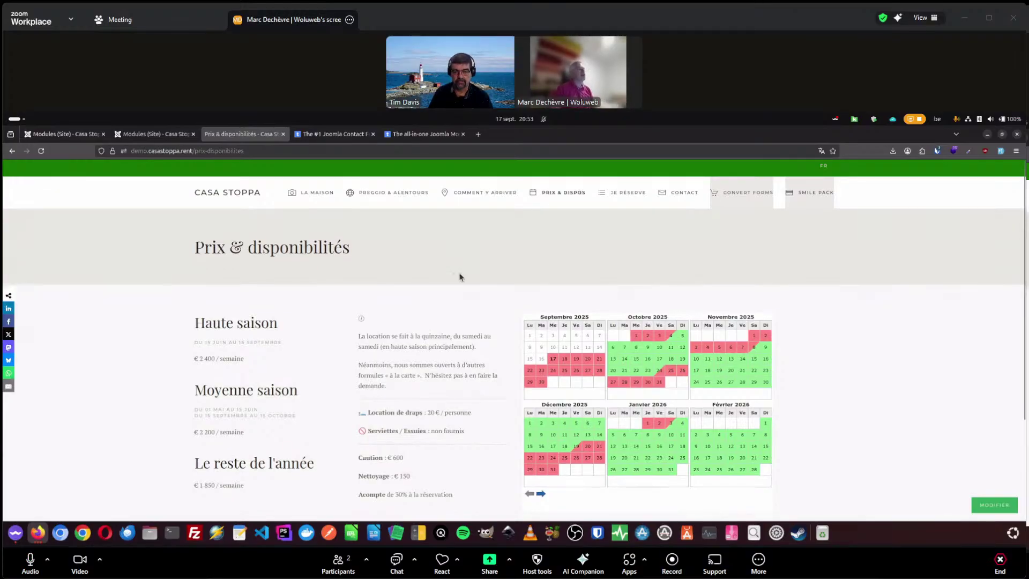
scroll(461, 274, down, 2)
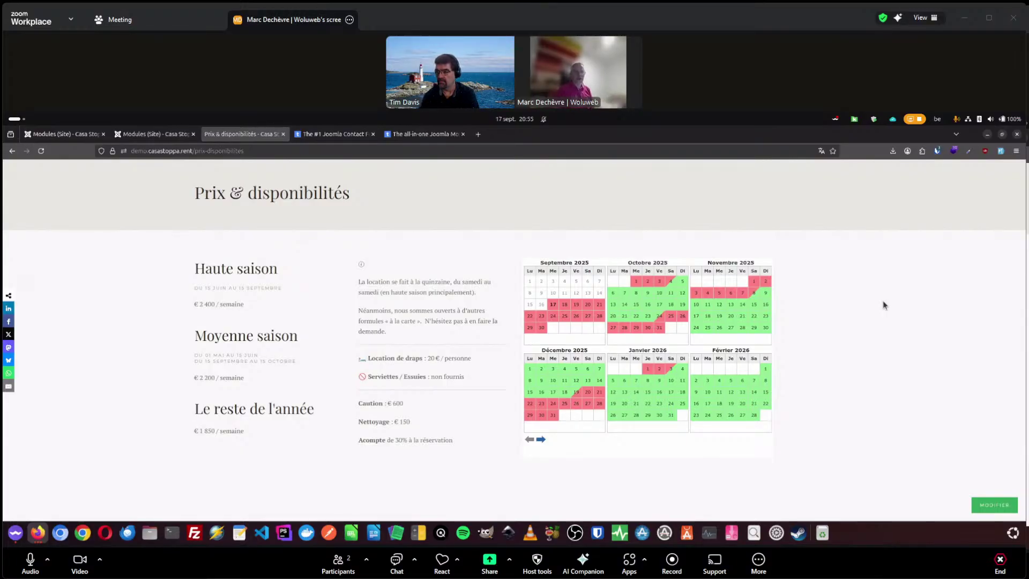
scroll(893, 295, up, 2)
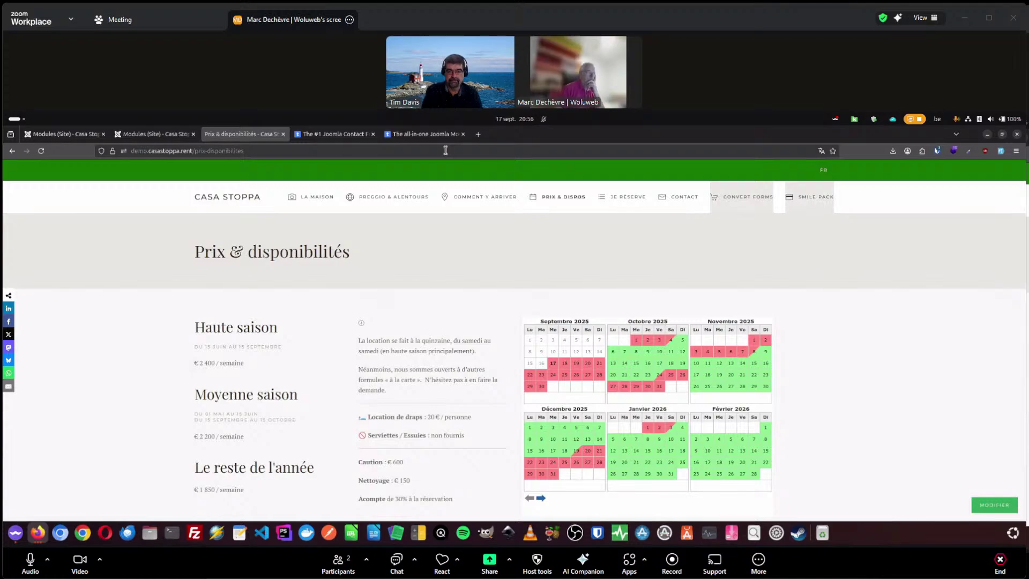
Step: Load slides.woluweb.be in a new browser tab and go to the What & When list of presentations
click(478, 134)
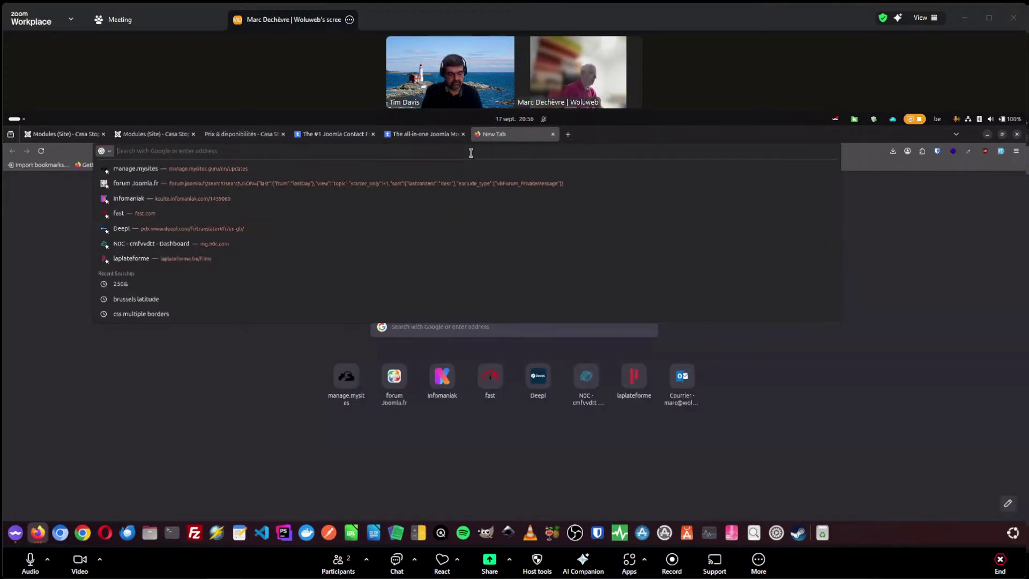
text(slides.woluweb.be/)
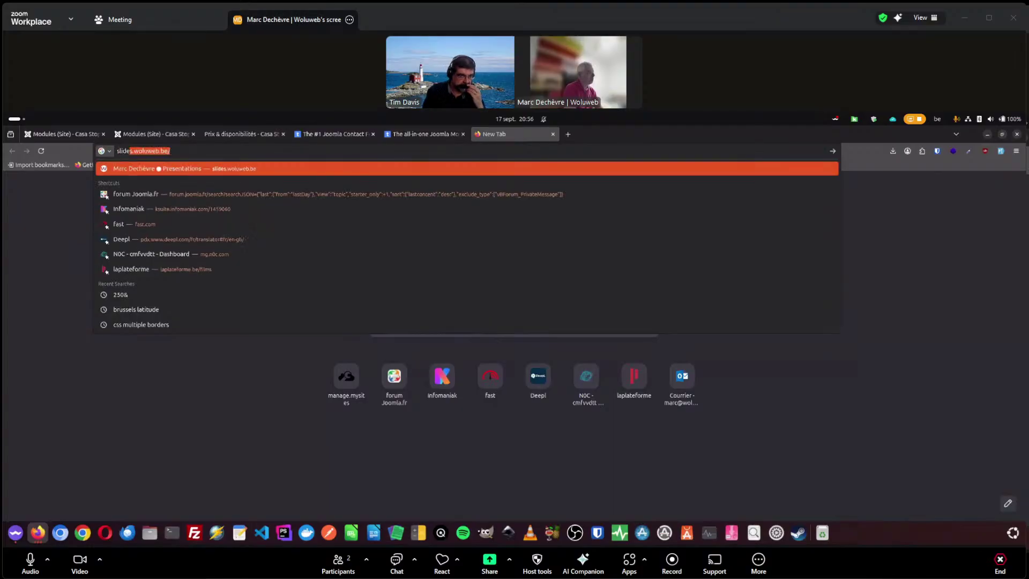
key(Return)
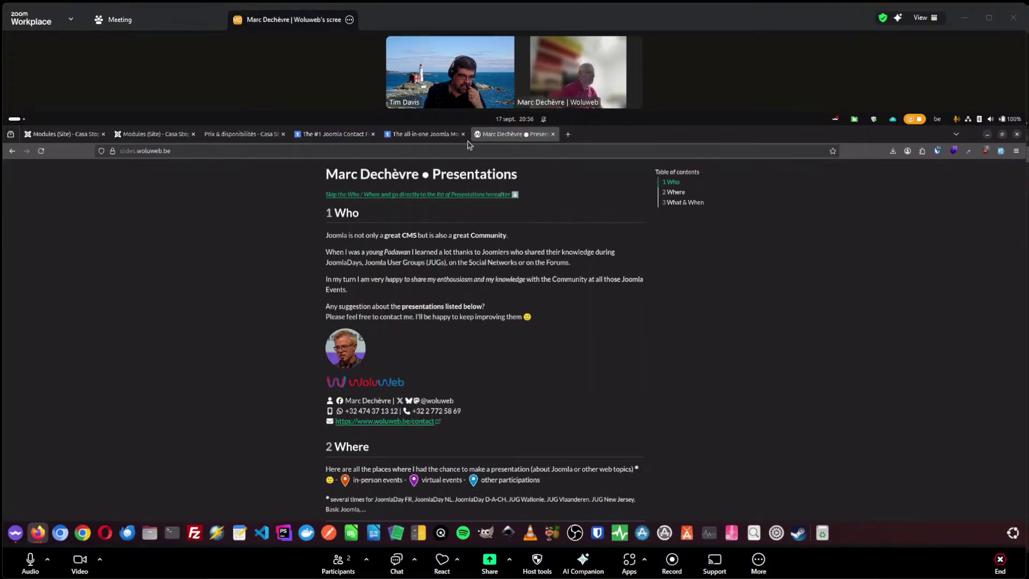
scroll(192, 255, down, 6)
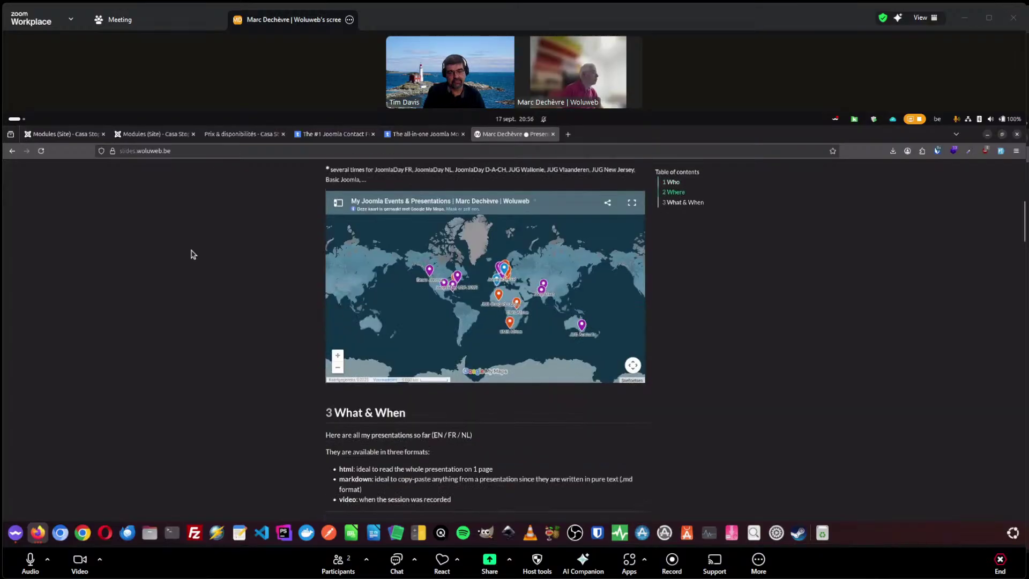
scroll(193, 254, down, 4)
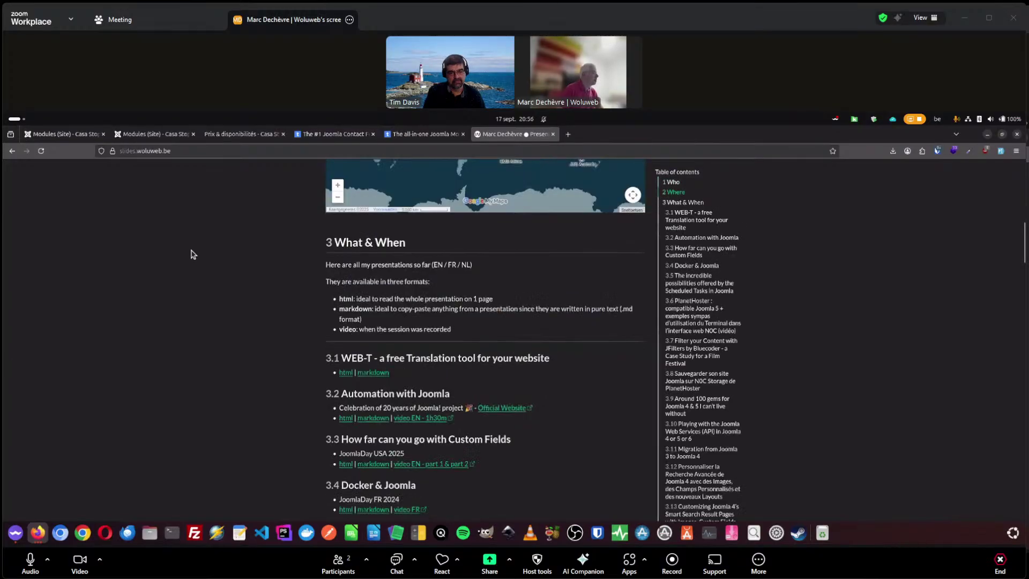
Step: Copy the presentations page's web address and paste it into a blank document in the text editor
click(181, 151)
key(ctrl+c)
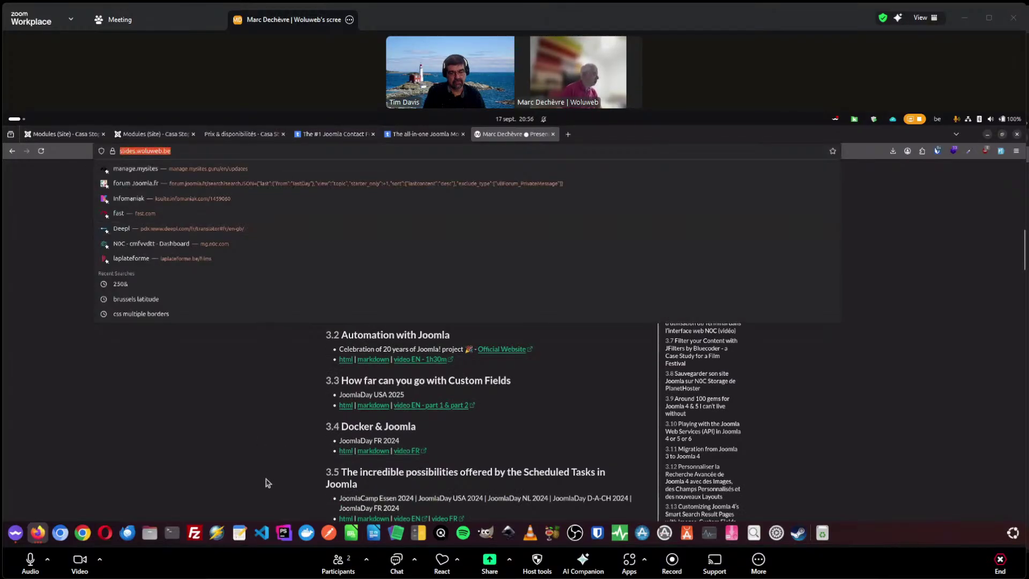
click(239, 532)
key(ctrl+v)
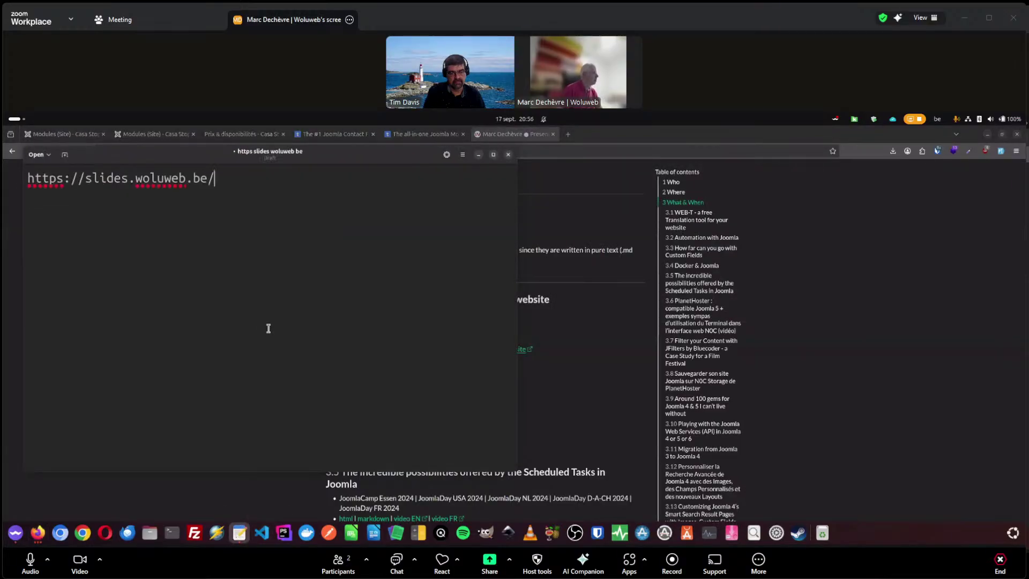
Step: Enlarge the pasted address in the text editor so it can be read easily, and close the editor window
key(ctrl+plus)
key(ctrl+plus)
key(ctrl+plus)
key(ctrl+plus)
key(ctrl+plus)
key(ctrl+plus)
key(ctrl+minus)
key(ctrl+minus)
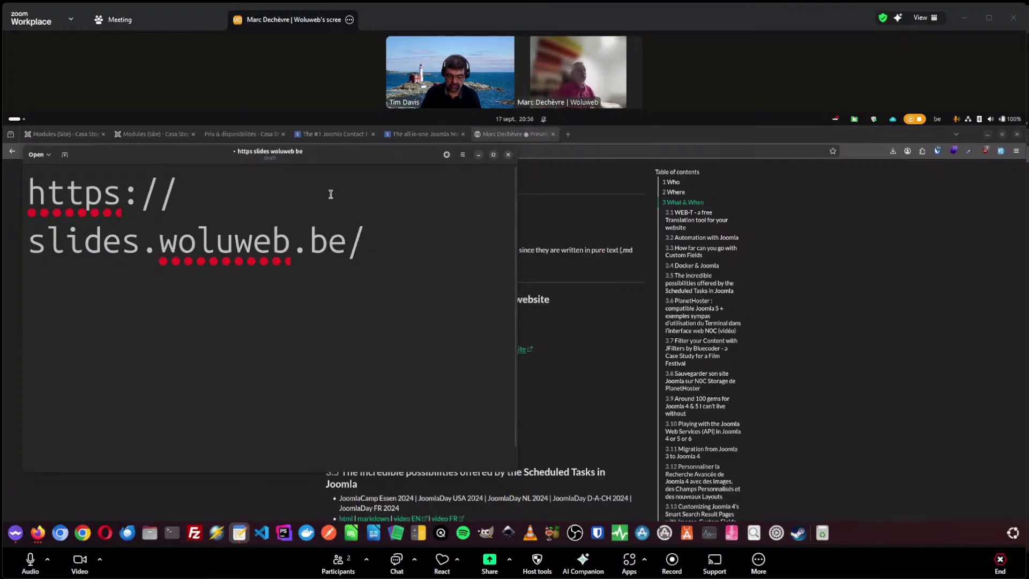
click(508, 155)
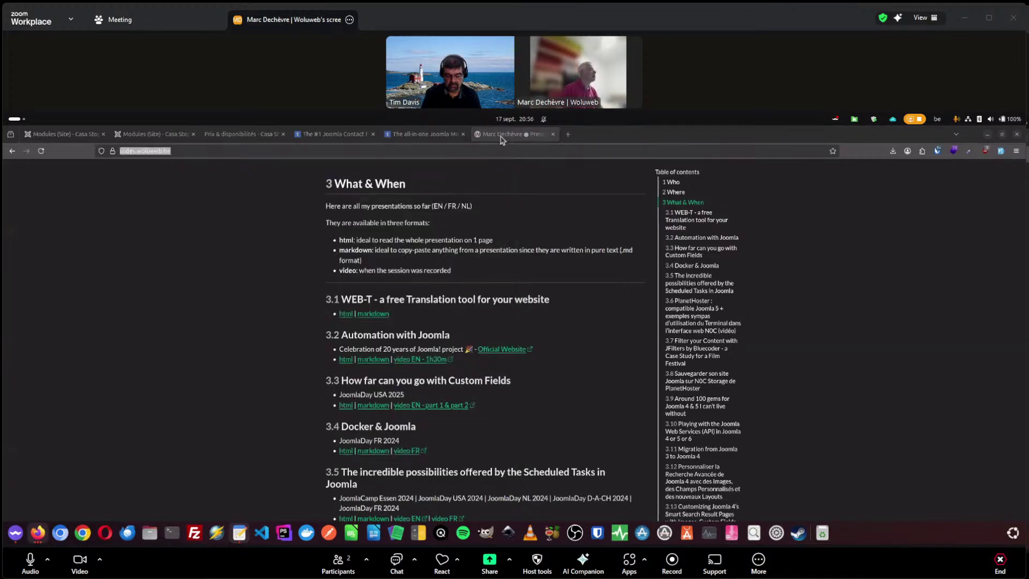
Step: Highlight the WEB-T and Automation with Joomla headings, and review the latter's html presentation through its Make.com section
scroll(295, 270, down, 2)
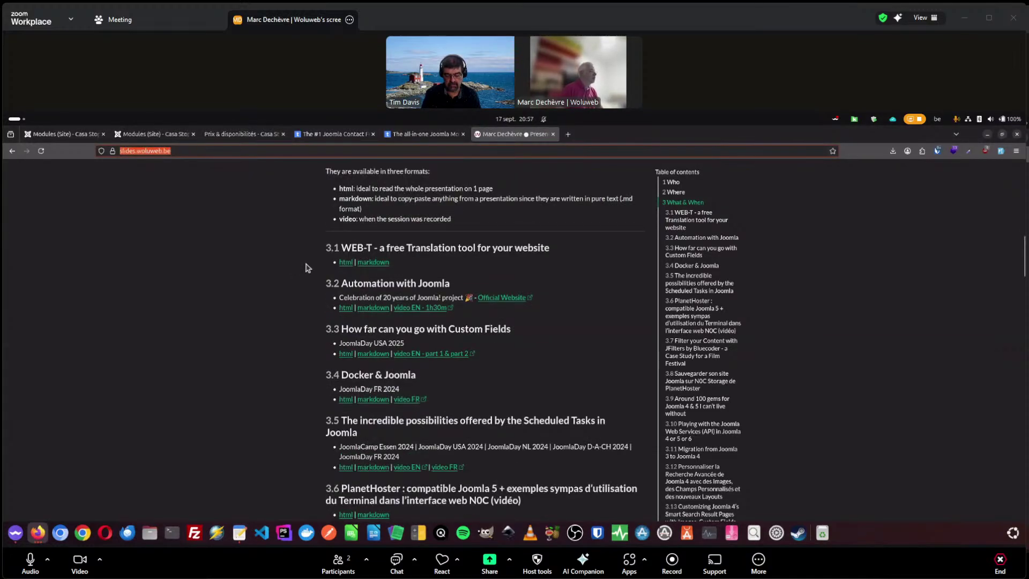
drag(343, 246, 505, 258)
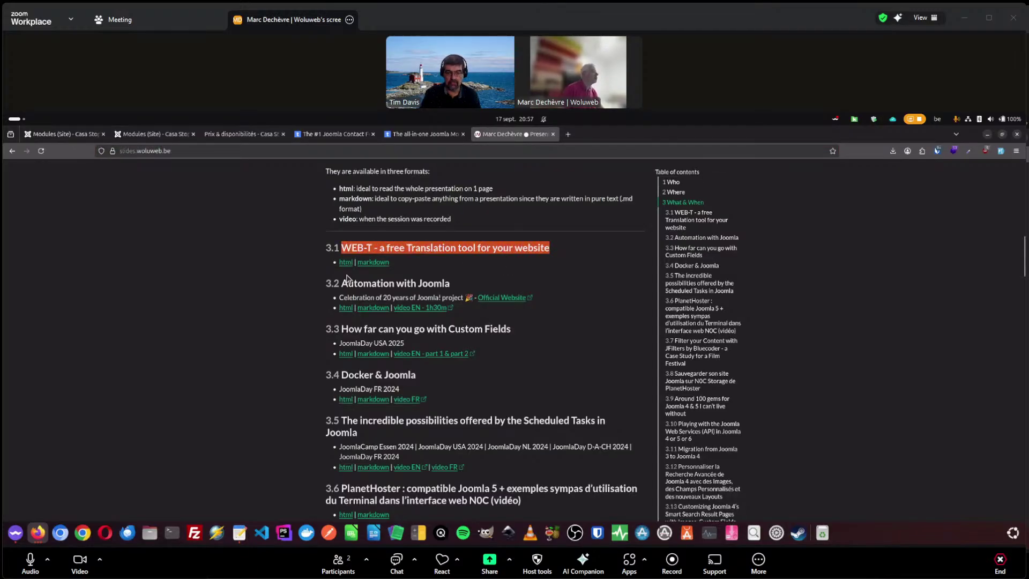
drag(341, 285, 448, 285)
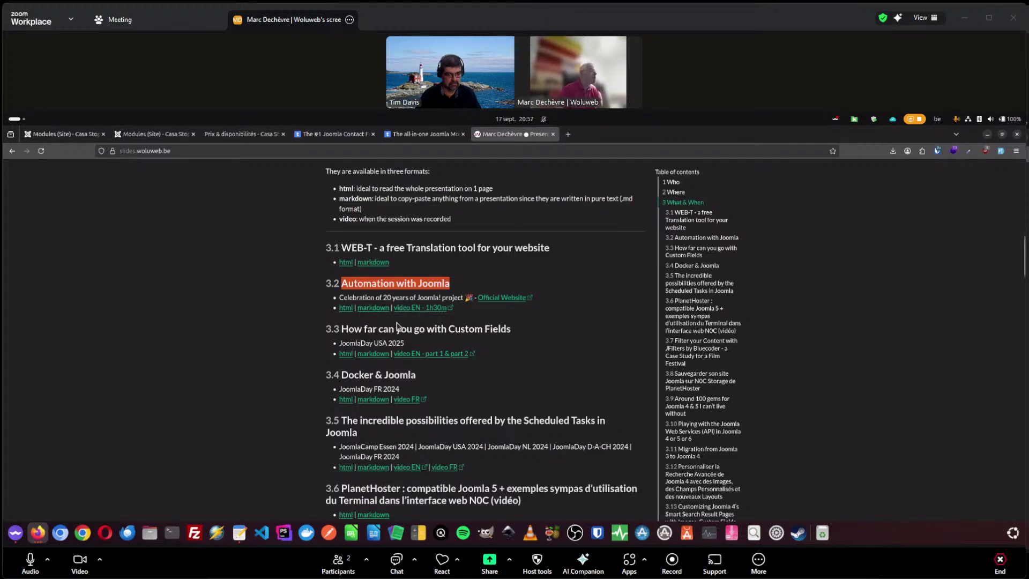
click(345, 308)
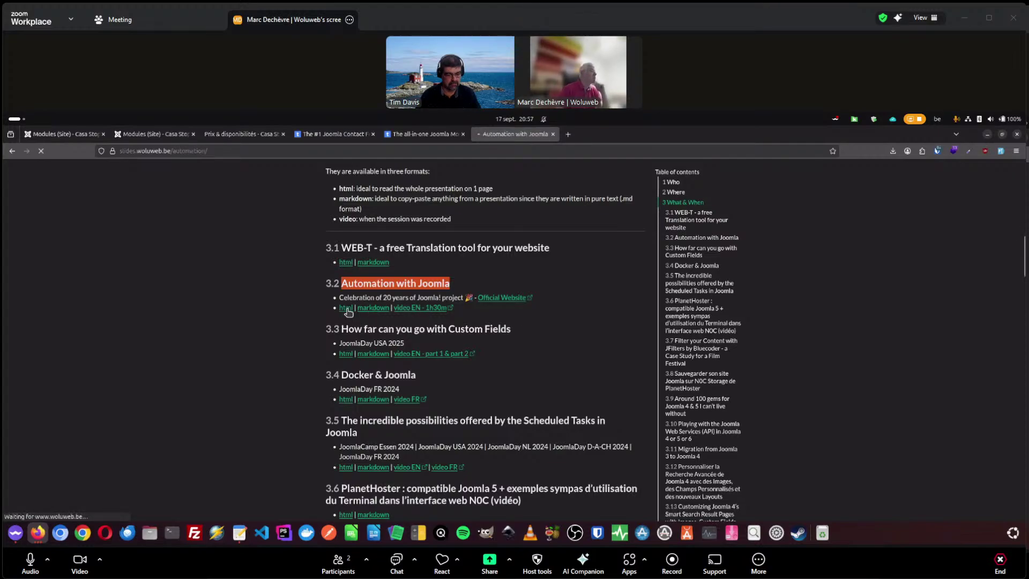
scroll(295, 312, down, 8)
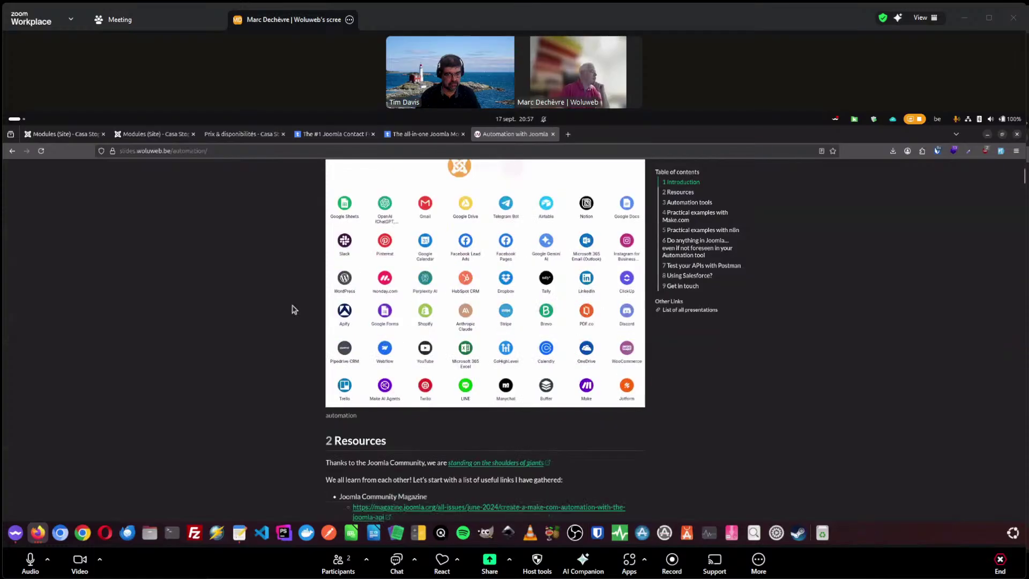
scroll(294, 309, down, 15)
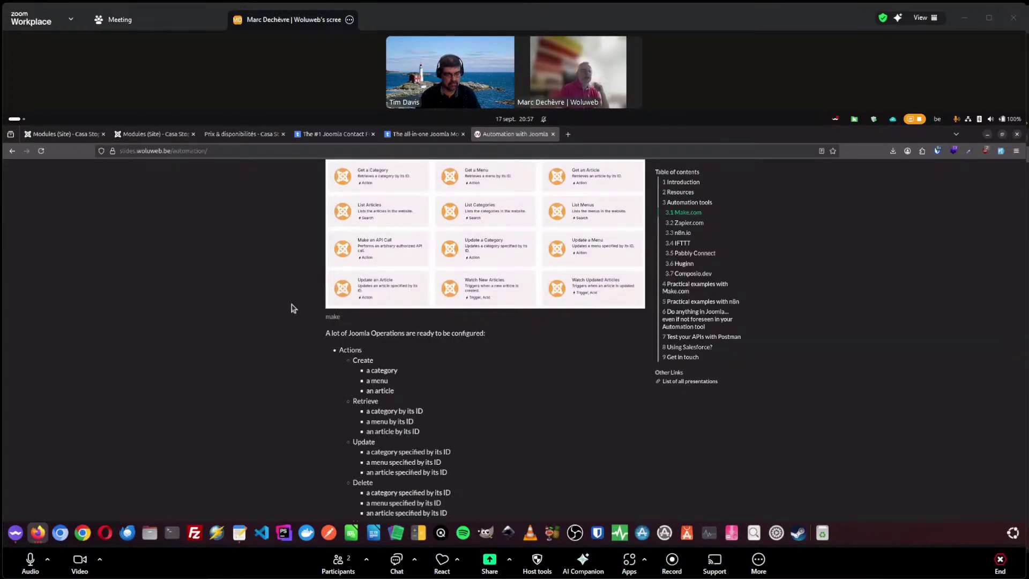
Step: Switch to the Joomla administrator and open the Convert Forms form "Préparation paiement" for editing
click(153, 134)
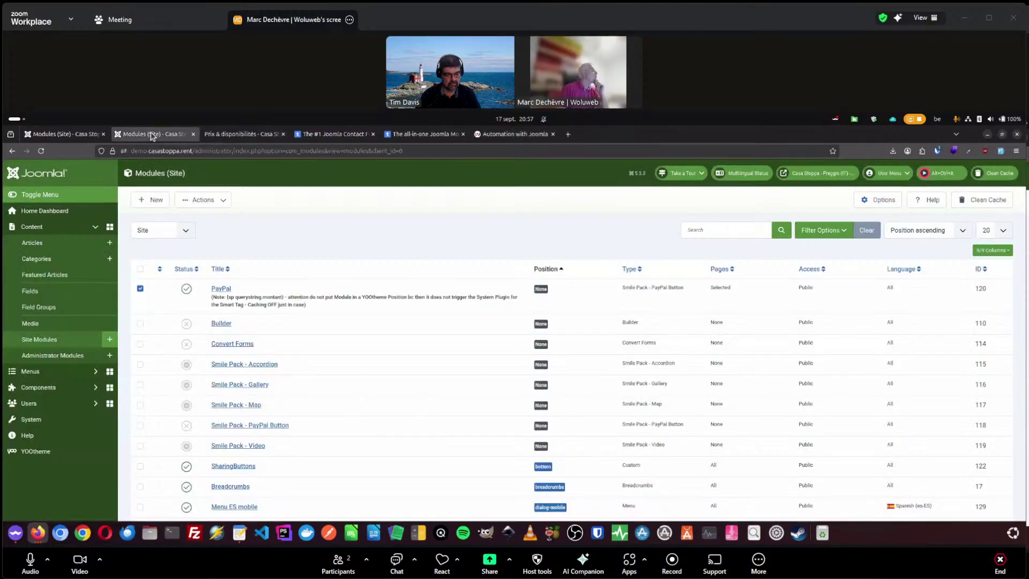
click(38, 387)
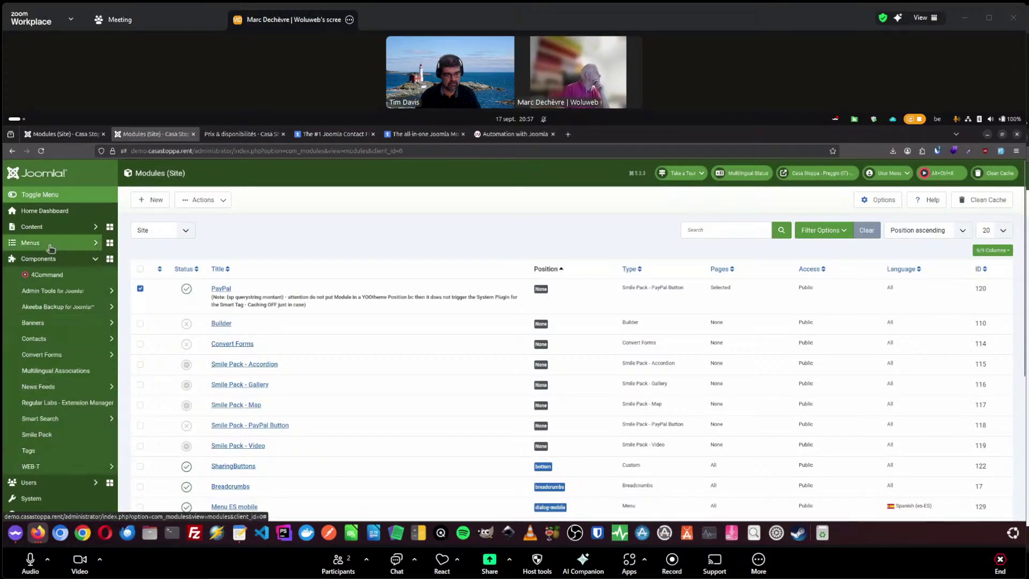
click(48, 355)
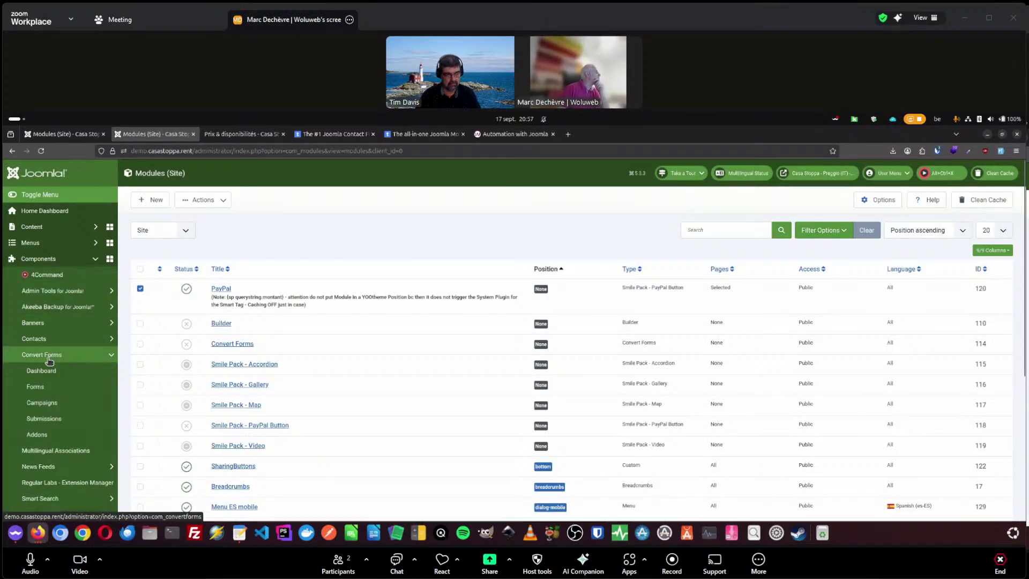
click(47, 387)
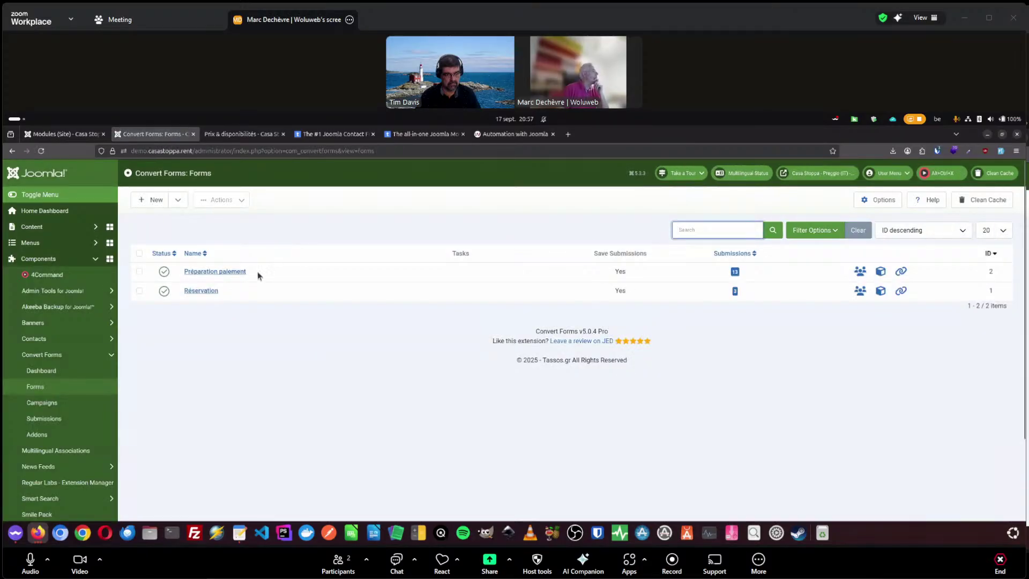
click(236, 272)
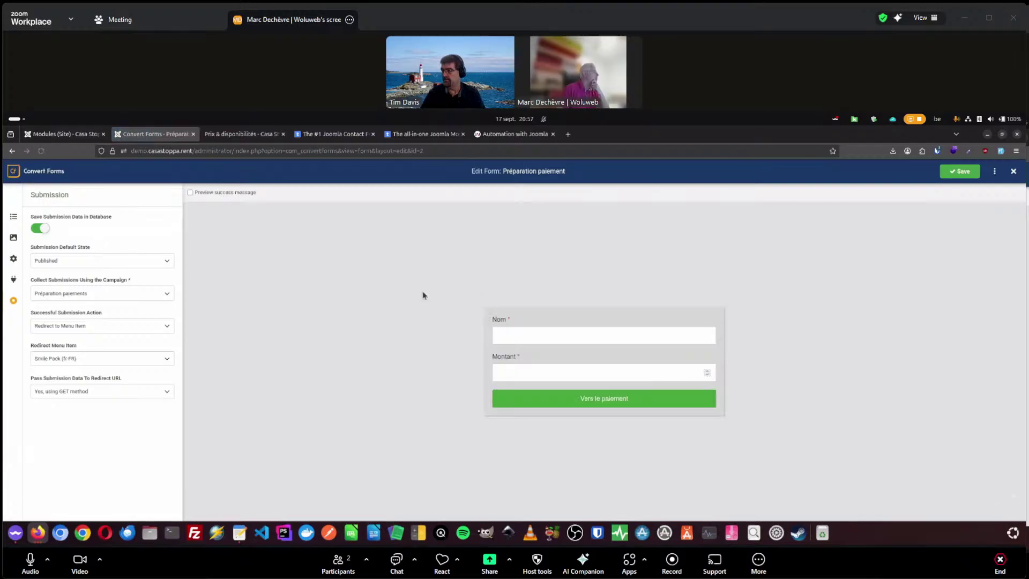
Step: Start a first task for the Préparation paiement form and look through the available app integrations
click(14, 280)
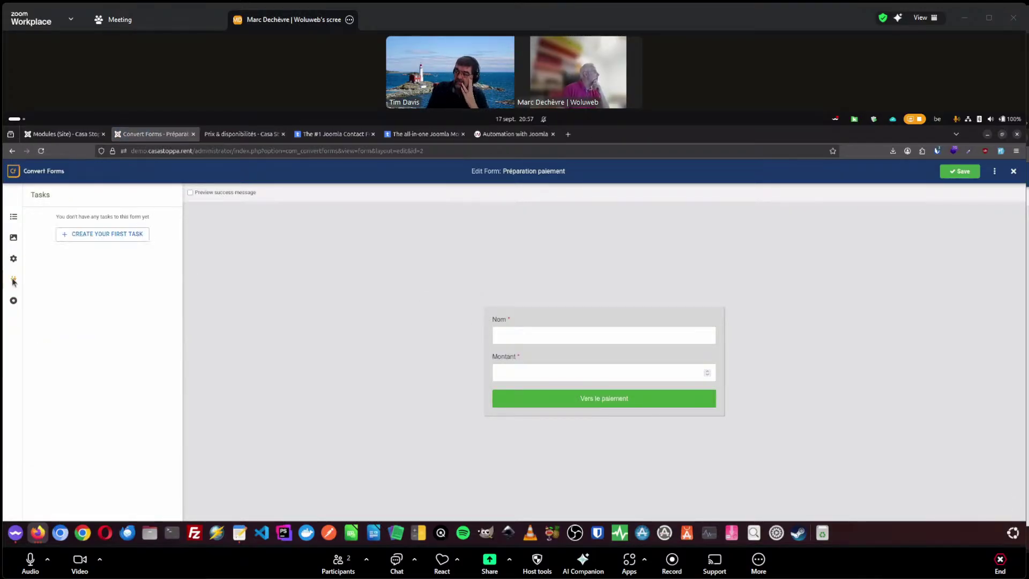
click(95, 236)
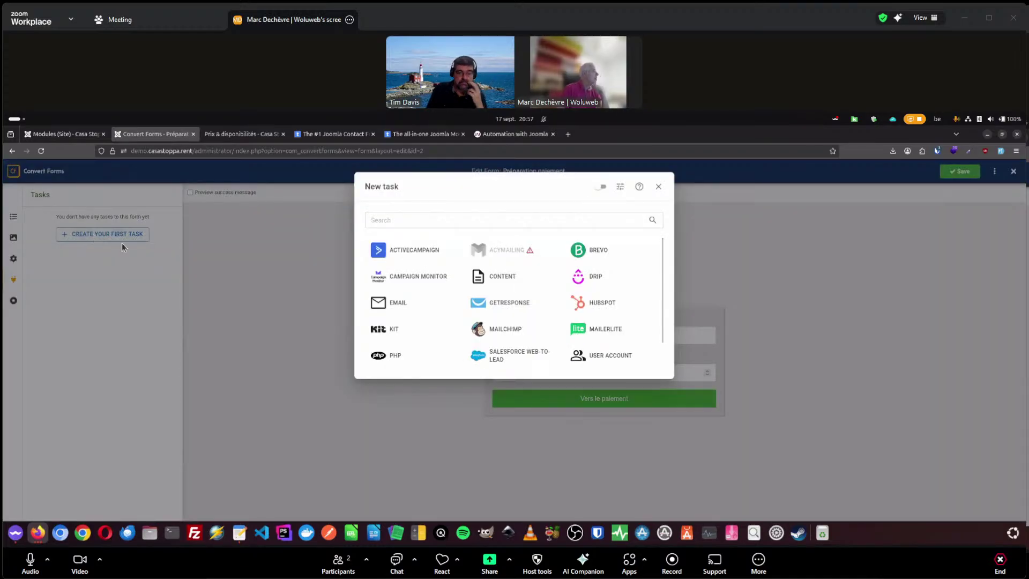
scroll(450, 279, down, 1)
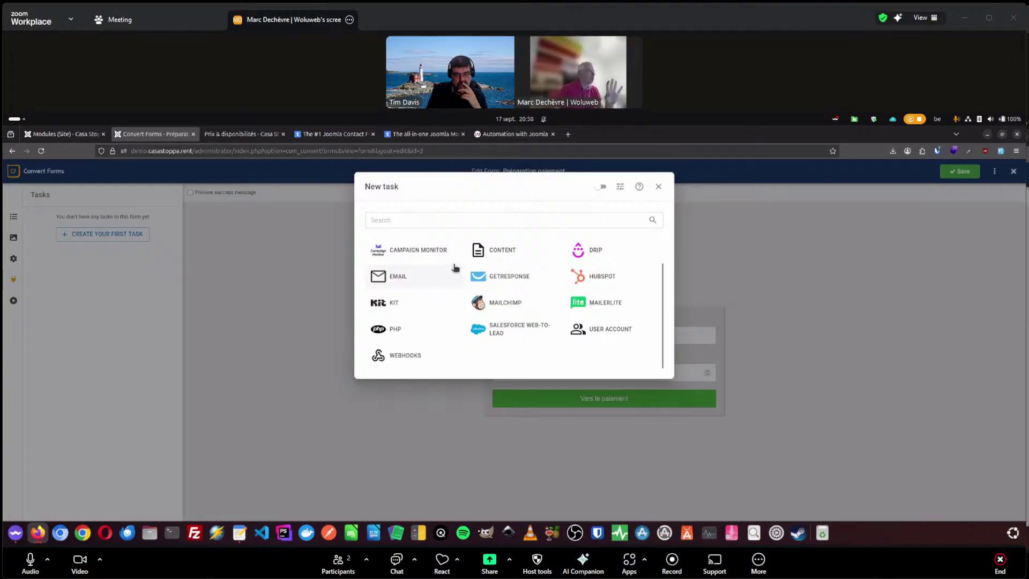
scroll(455, 268, up, 1)
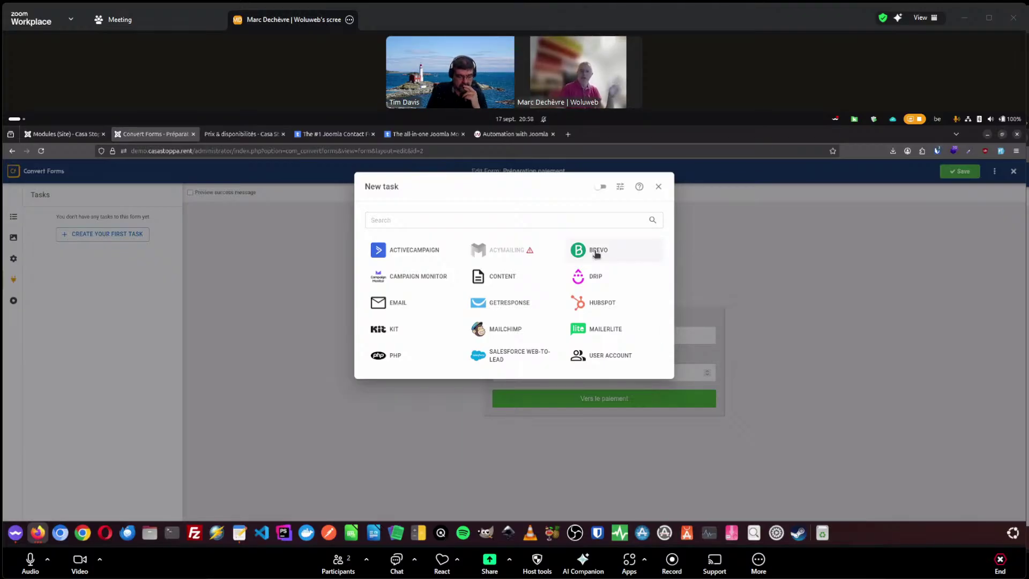
scroll(596, 254, down, 1)
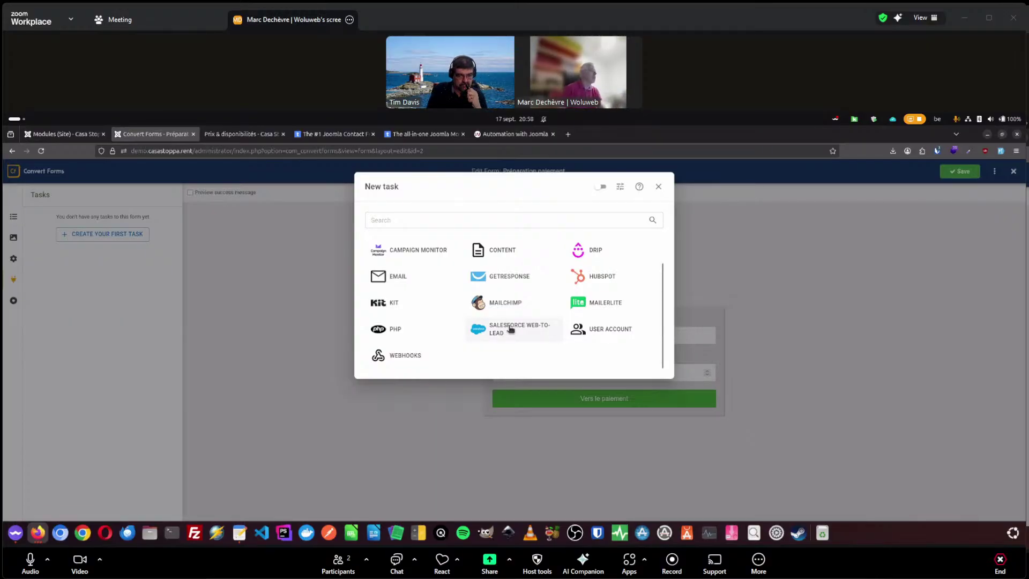
scroll(513, 298, up, 1)
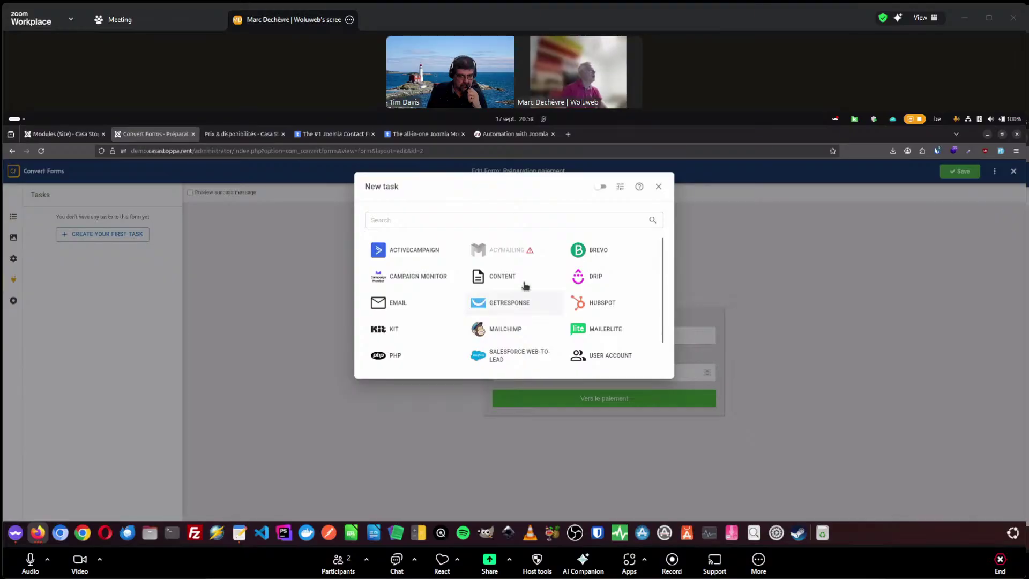
scroll(514, 298, down, 1)
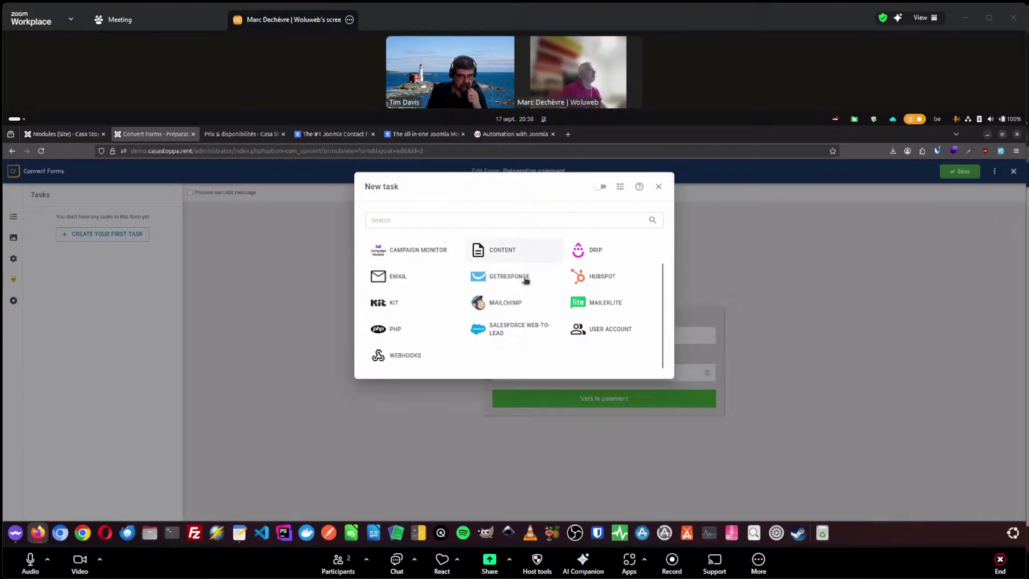
Step: Choose Webhooks with the New Submission trigger and Send Webhook action, and examine the action's URL, method, headers, data and format settings
click(407, 358)
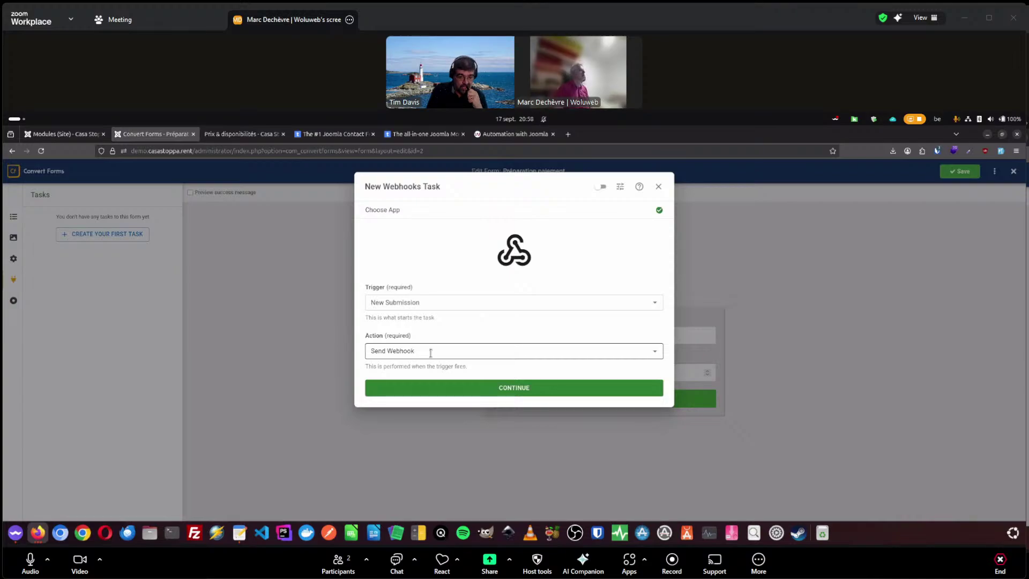
click(523, 389)
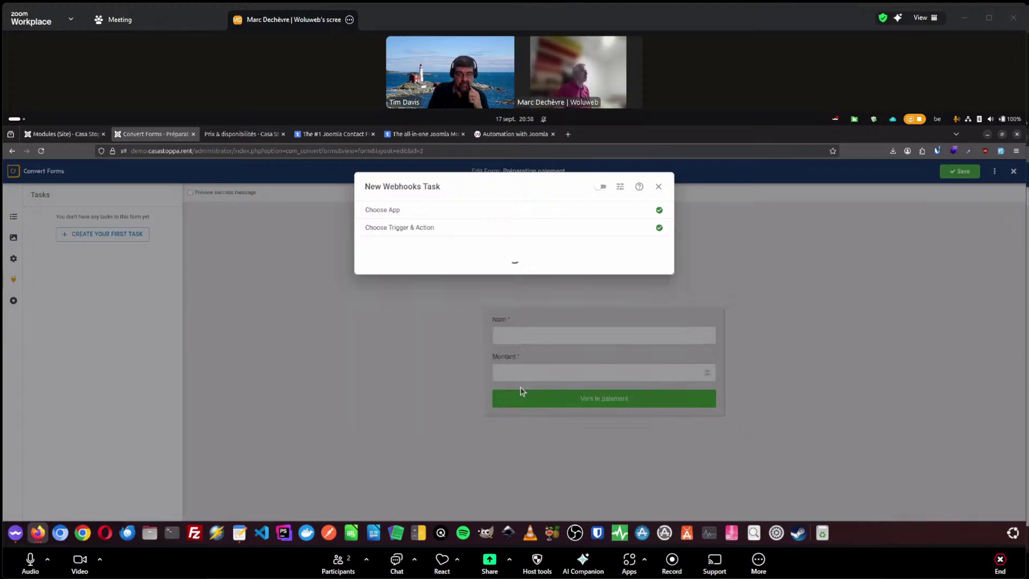
click(435, 283)
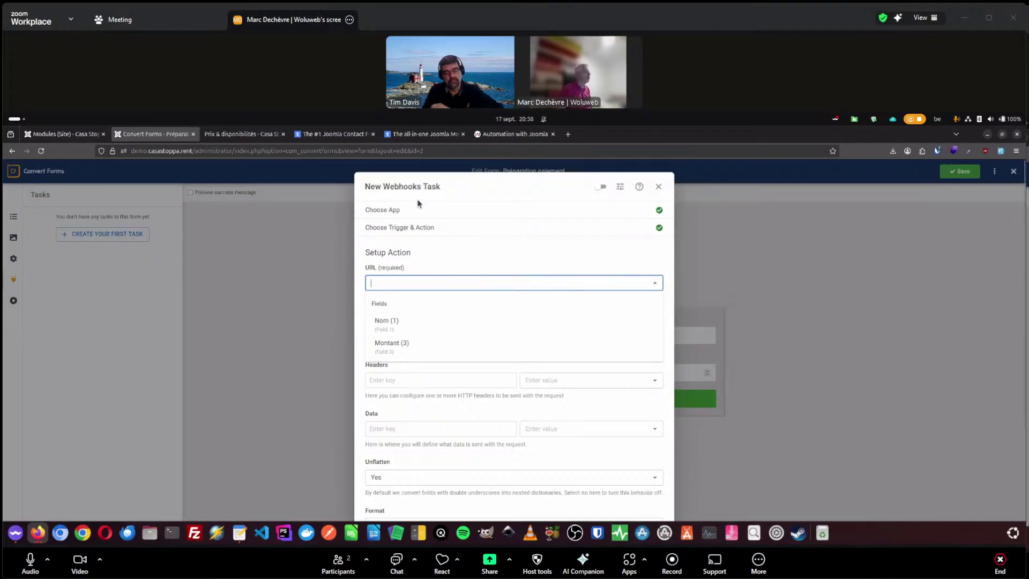
click(459, 265)
scroll(482, 316, down, 3)
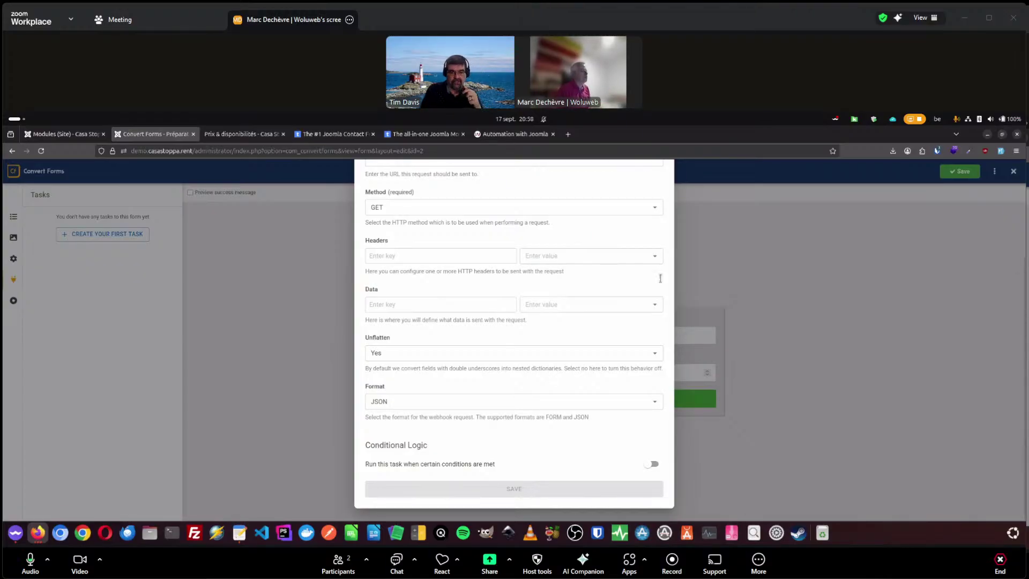
scroll(713, 205, up, 5)
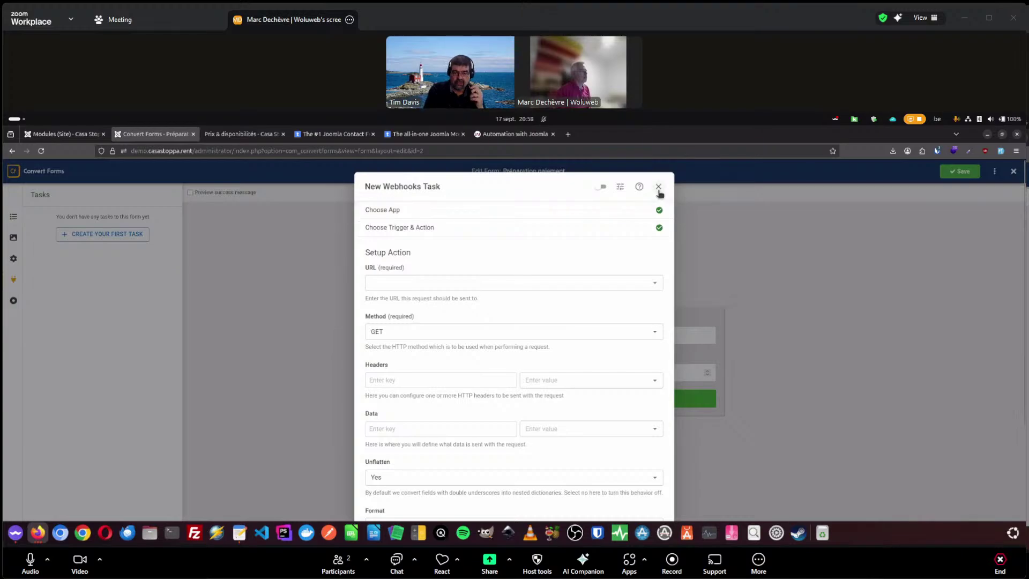
Step: Abandon the new Webhooks task and open the Invest Law demo site in a new browser tab
click(659, 183)
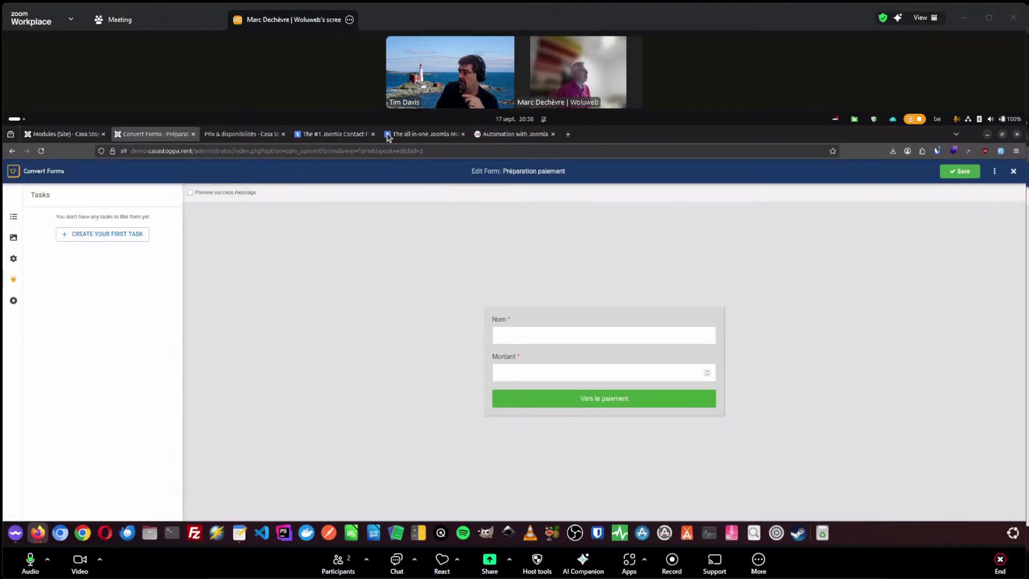
click(569, 135)
click(539, 153)
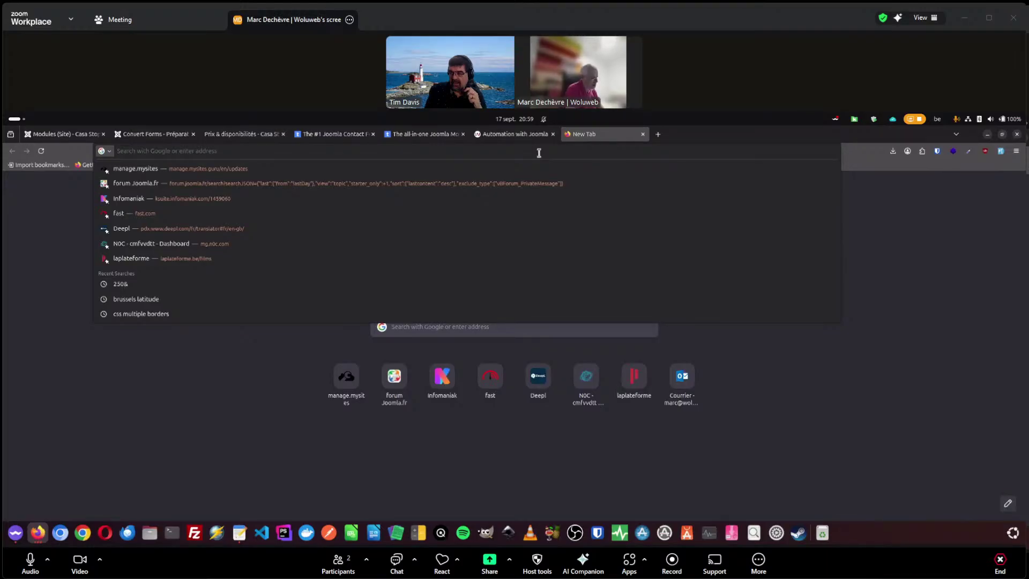
text(law)
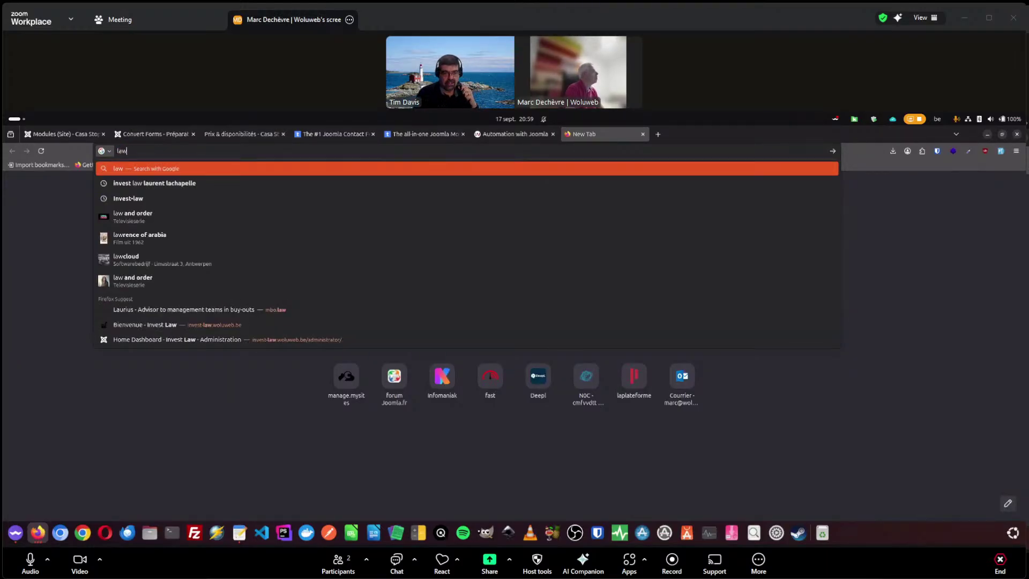
key(Down)
key(Down)
key(Down)
key(Down)
key(Down)
key(Down)
key(Down)
key(Down)
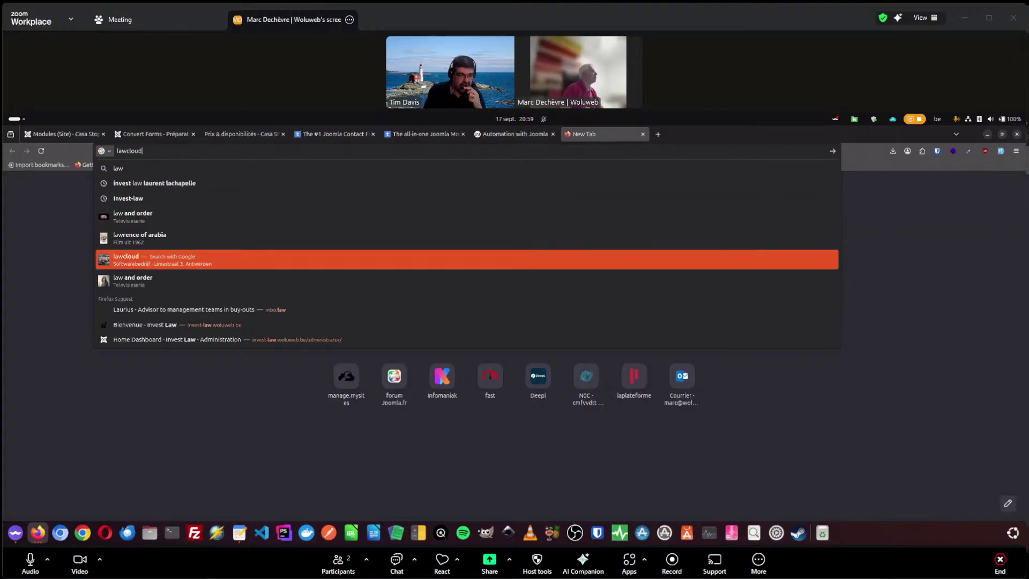
key(Return)
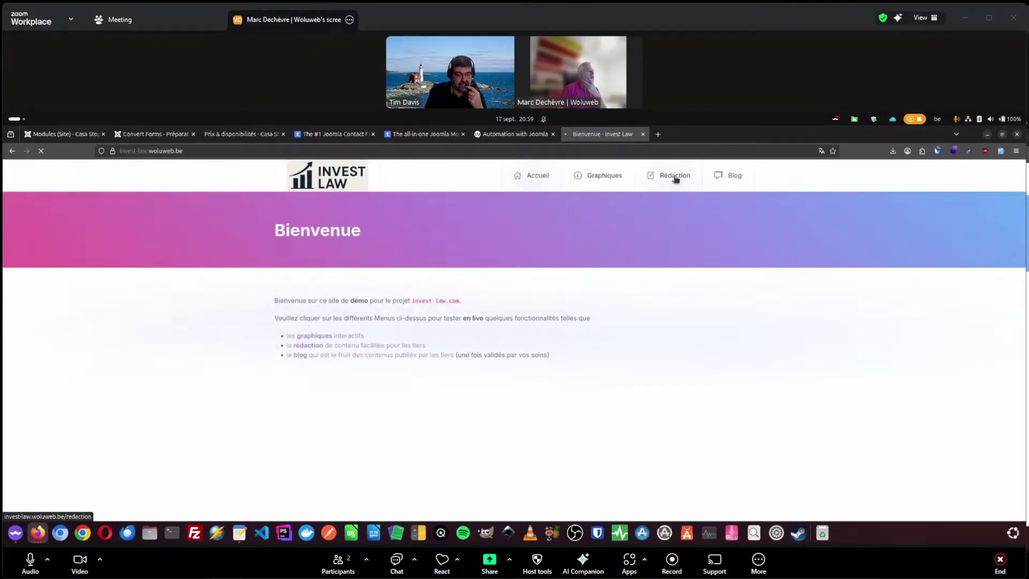
Step: Open the Rédaction page and examine its introduction and the blog contribution form's subject, title, content and image fields
click(674, 181)
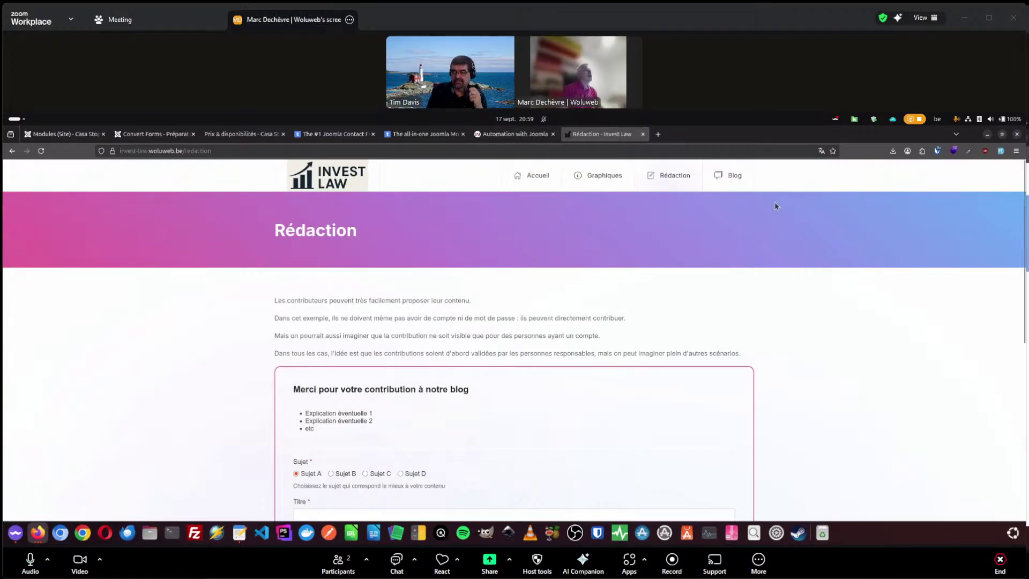
scroll(853, 234, down, 3)
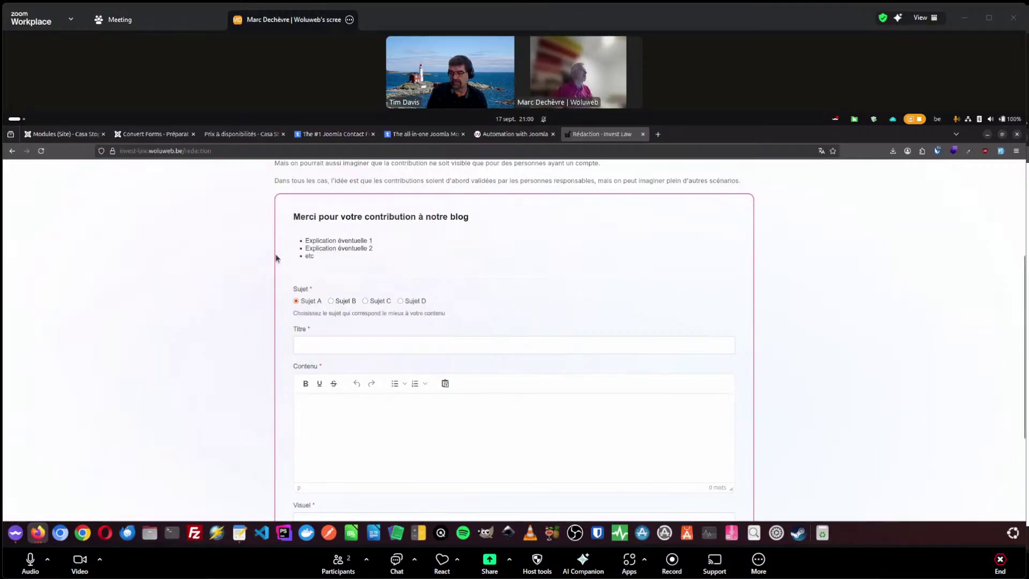
scroll(256, 271, down, 3)
scroll(251, 277, up, 6)
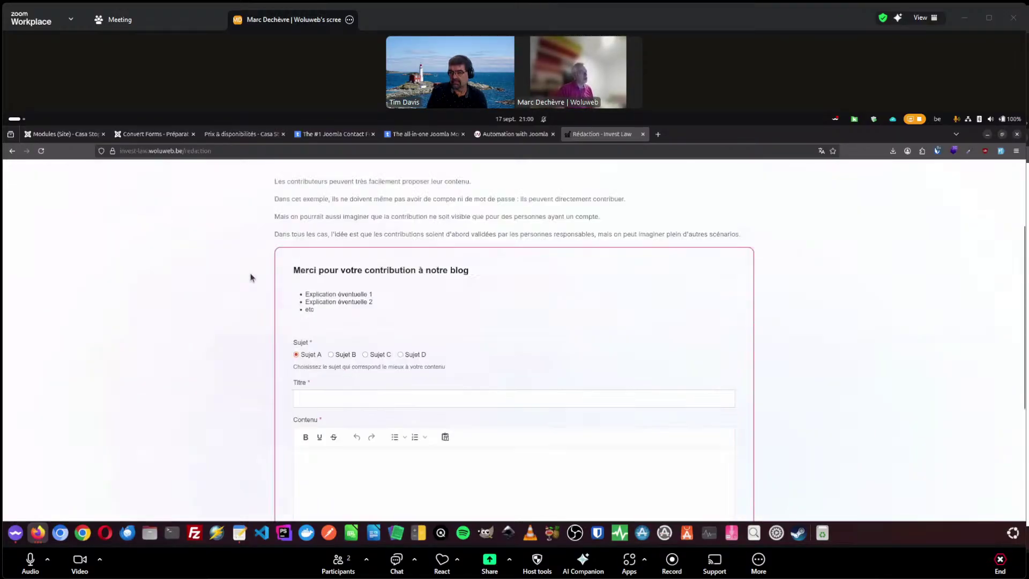
scroll(256, 279, down, 2)
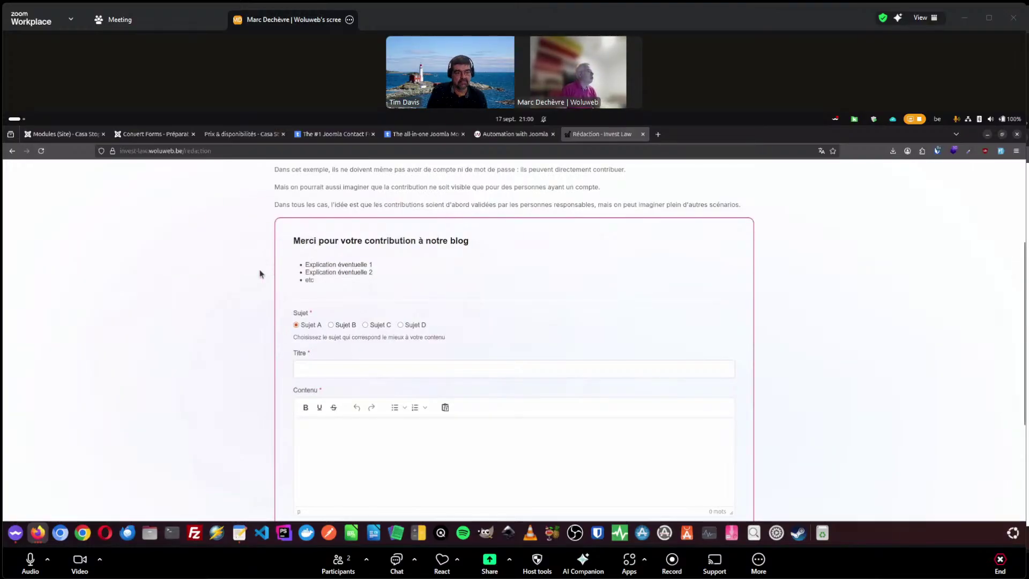
scroll(239, 275, down, 1)
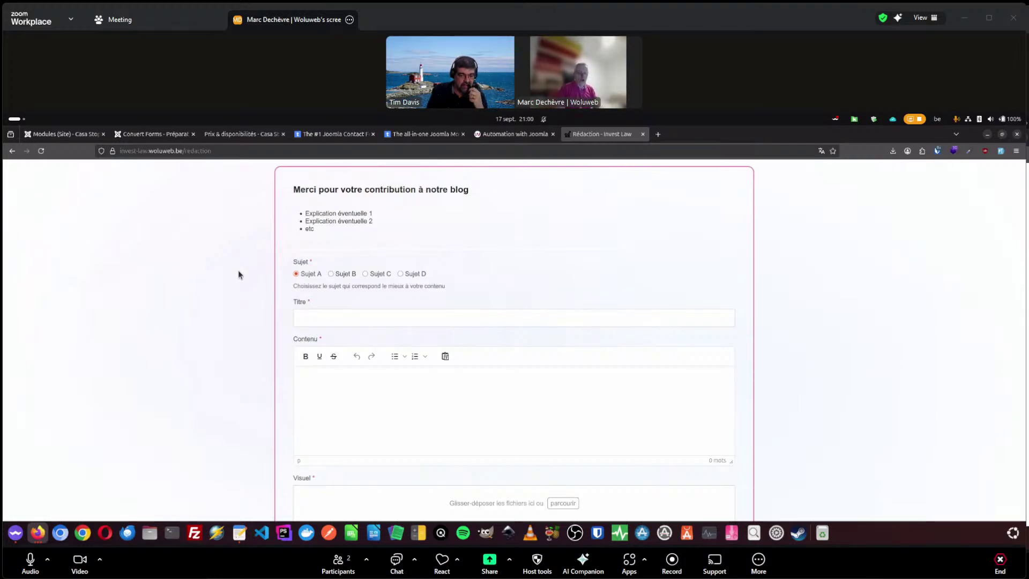
scroll(226, 277, up, 4)
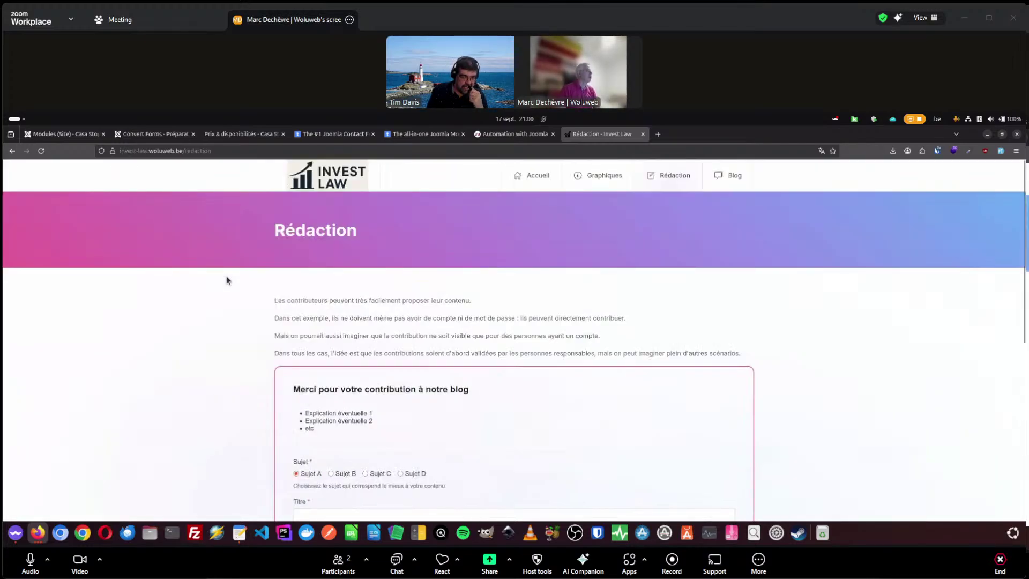
Step: Open the Blog page in a separate browser tab and look through the published article cards
middle_click(733, 175)
click(689, 135)
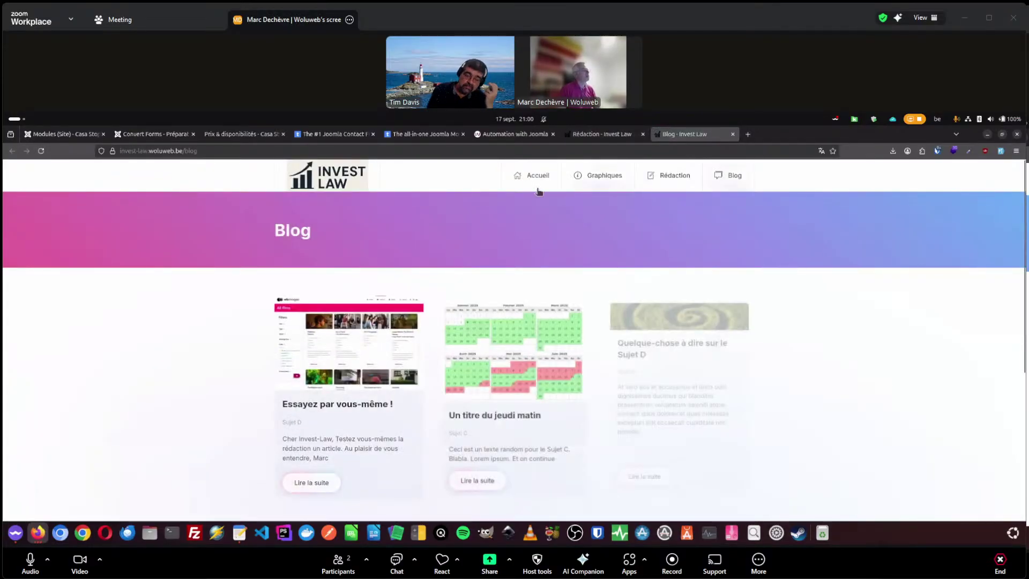
scroll(150, 289, down, 3)
scroll(149, 293, down, 2)
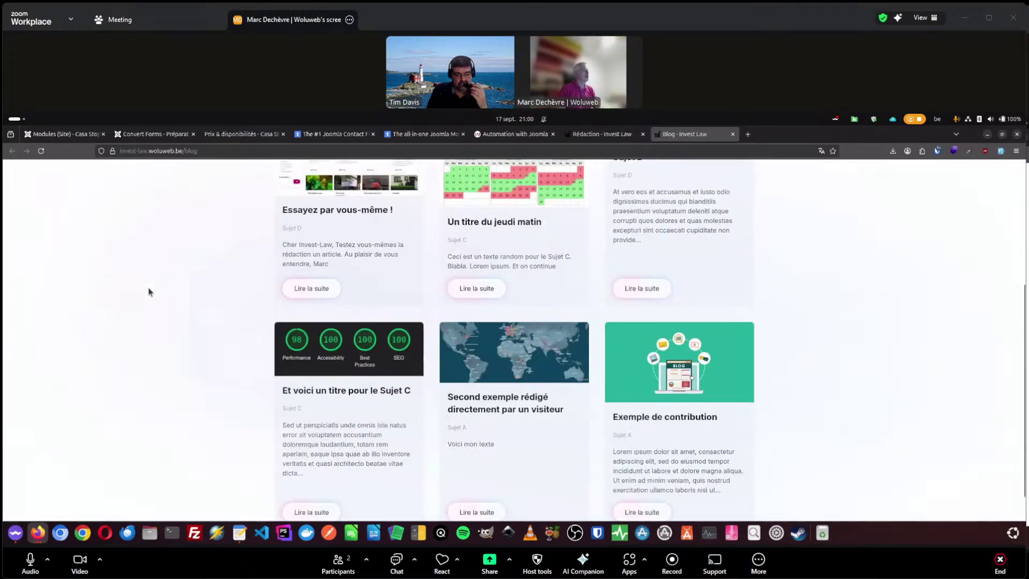
scroll(150, 292, up, 4)
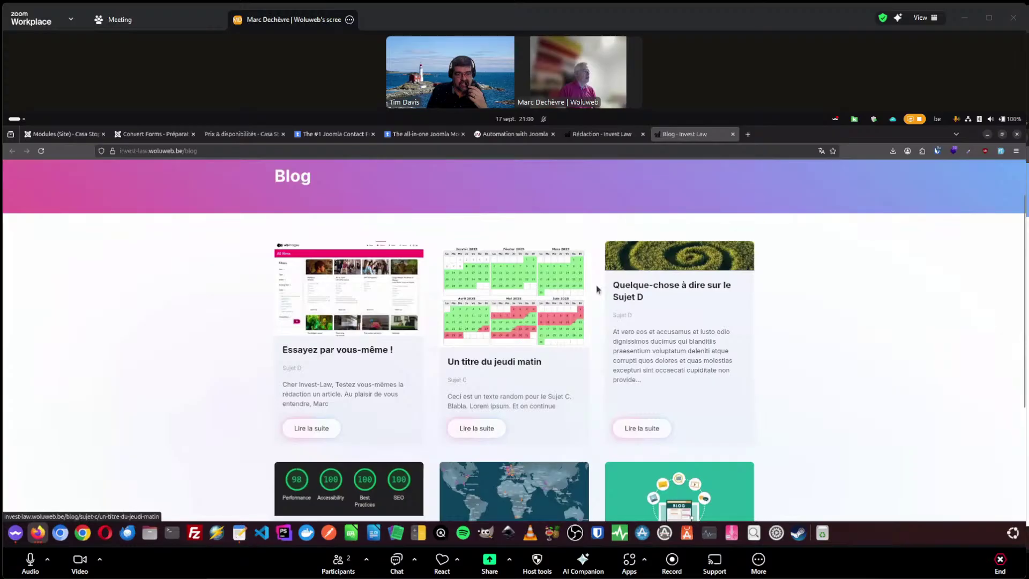
scroll(700, 308, down, 5)
scroll(696, 306, up, 2)
scroll(697, 305, up, 3)
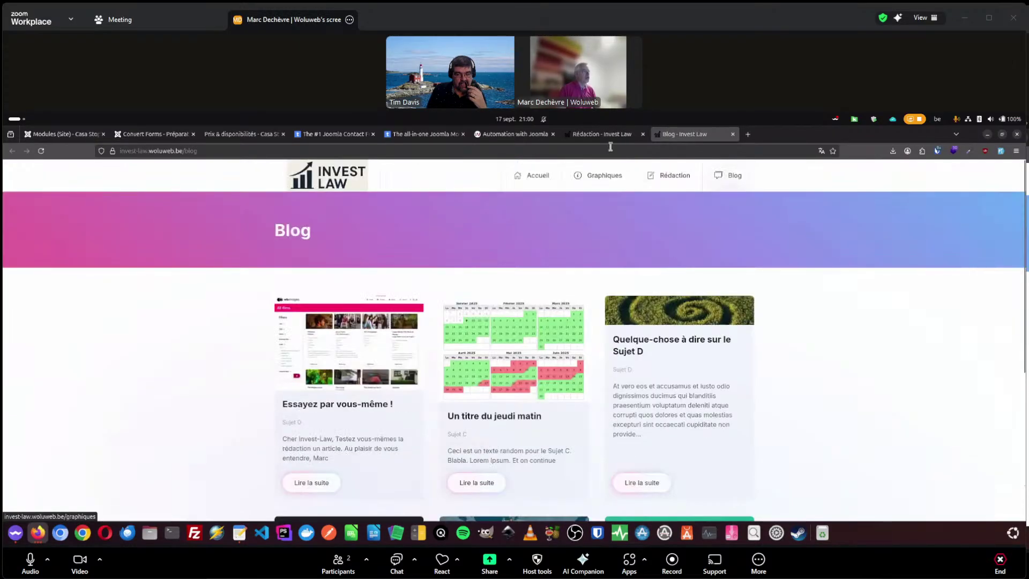
Step: Fill in the Rédaction contribution form with Sujet C, the title "cows are our friends" and the content "blabla"
click(602, 134)
scroll(195, 326, down, 3)
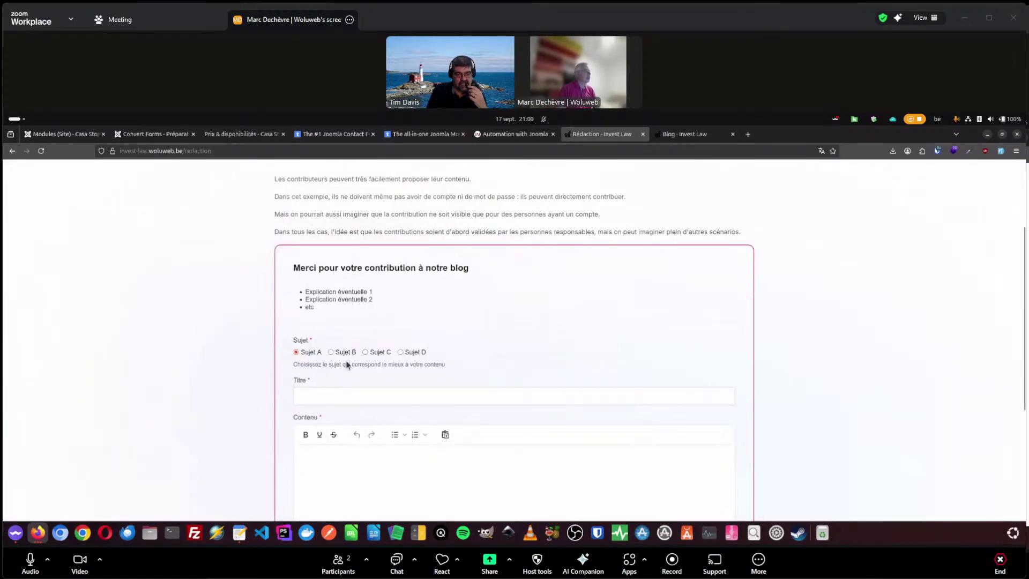
scroll(442, 359, down, 3)
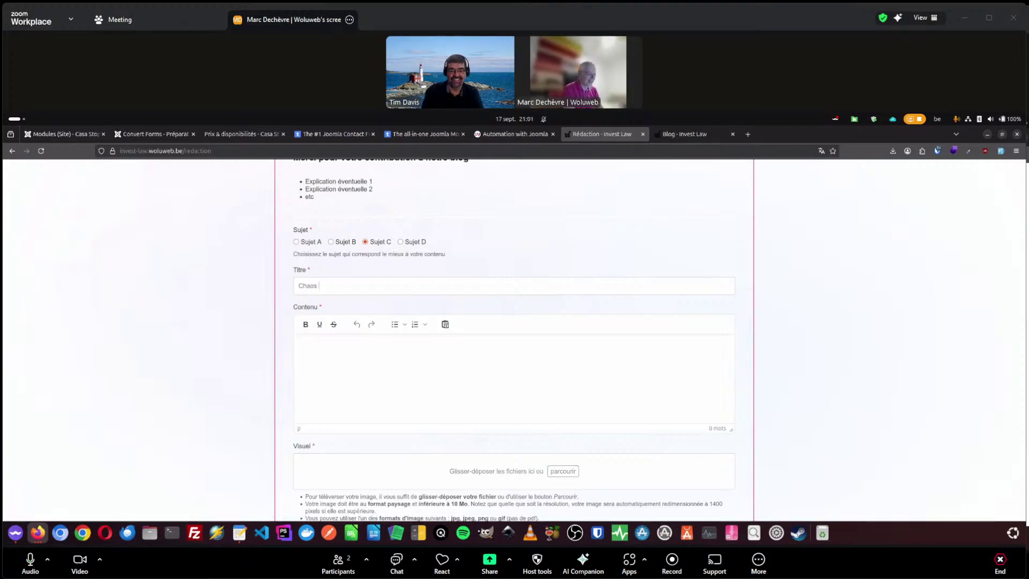
key(ctrl+a)
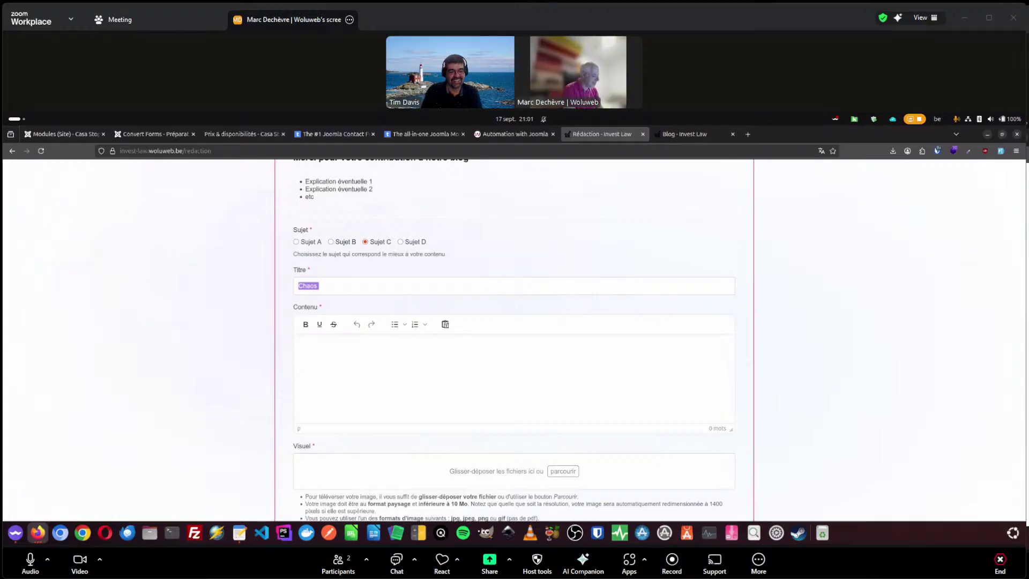
text(cows are our friend)
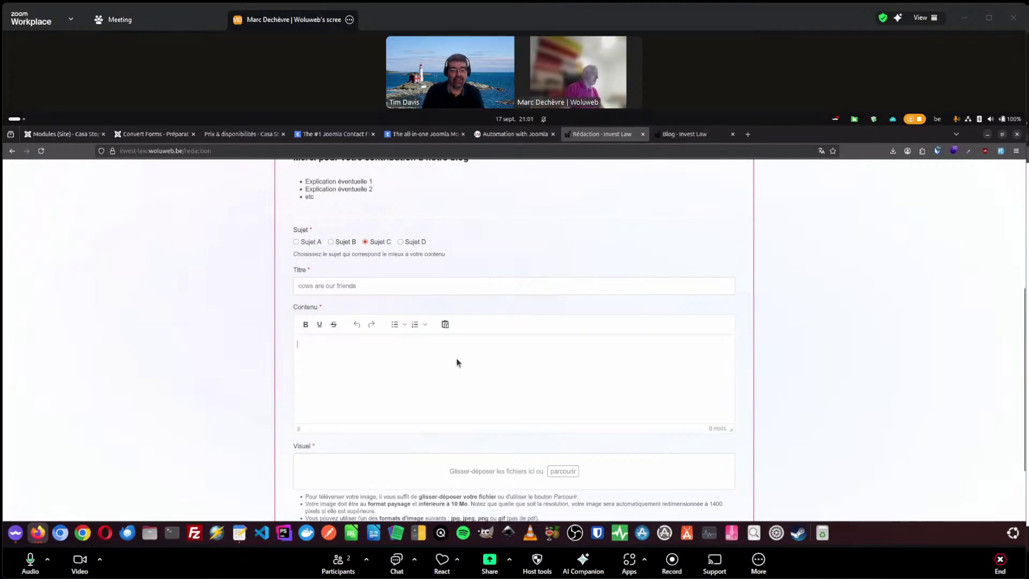
text(blabla)
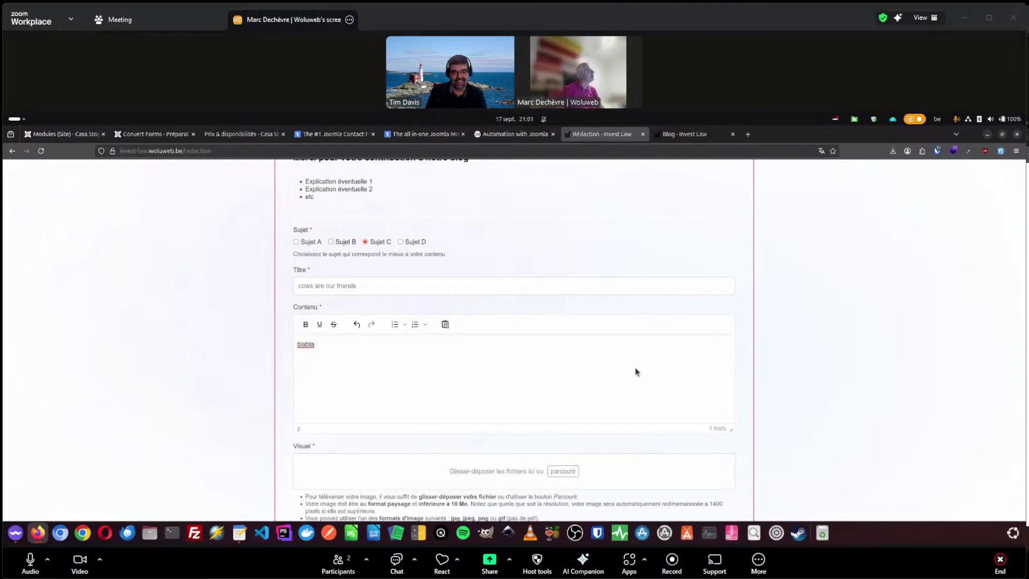
Step: Attach tassos2.png from the Pictures/Screenshots folder as the contribution's Visuel
scroll(590, 311, down, 2)
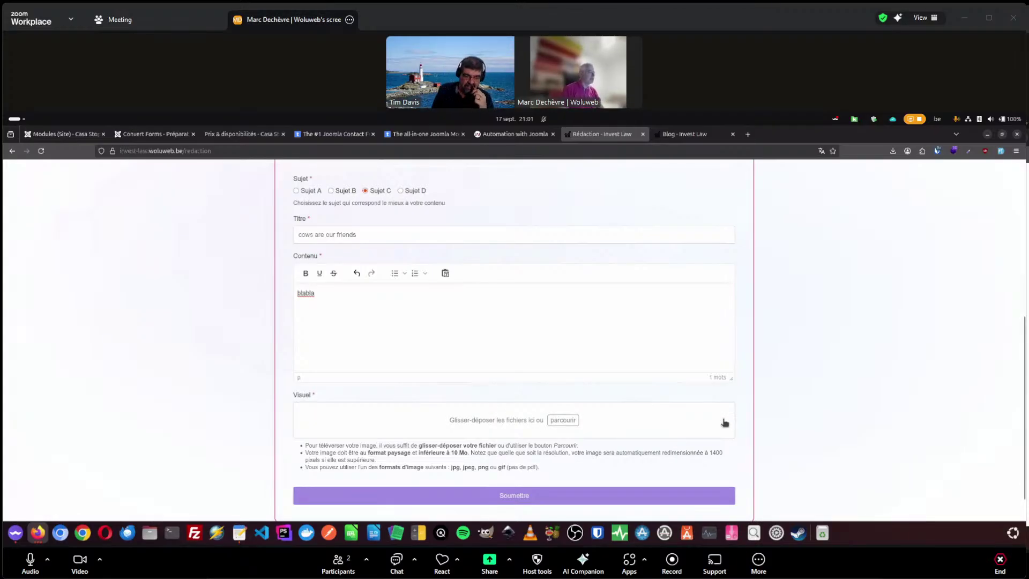
click(565, 422)
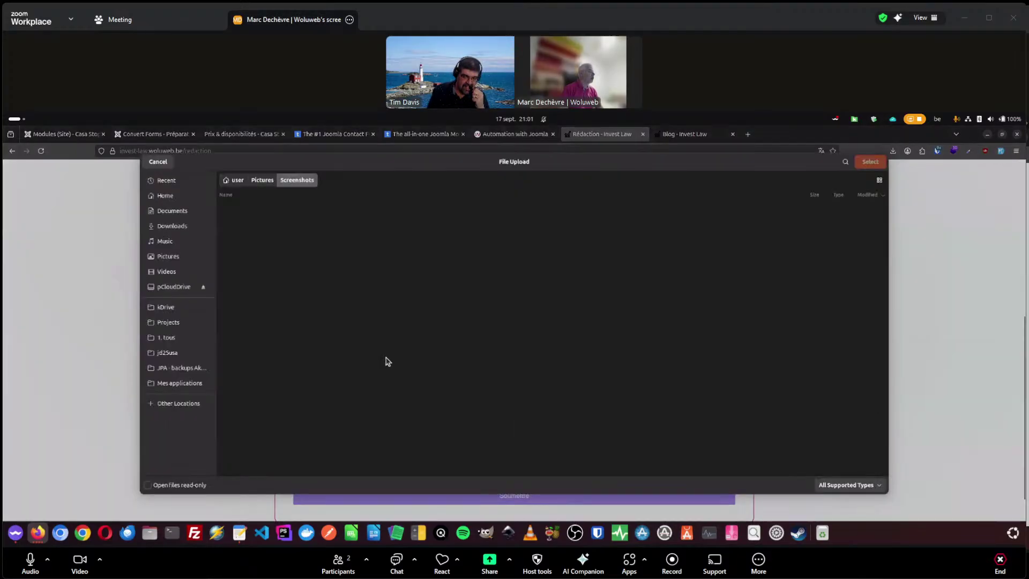
click(168, 258)
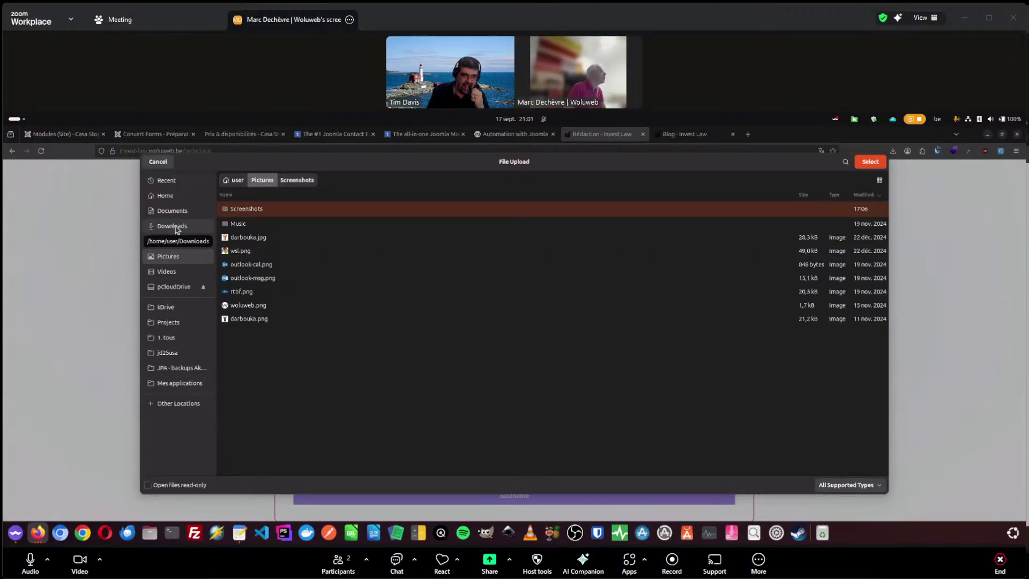
double_click(246, 210)
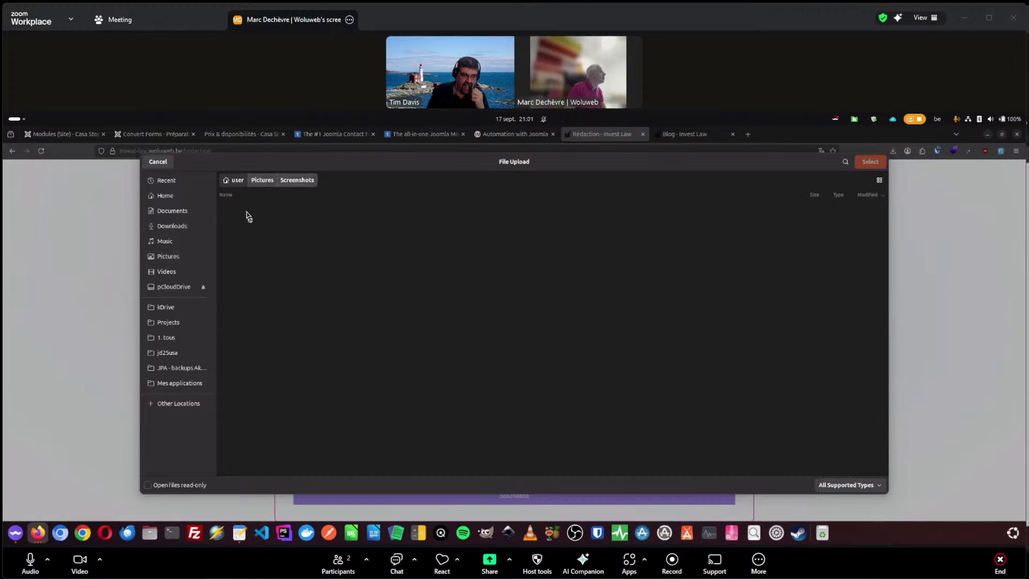
click(314, 227)
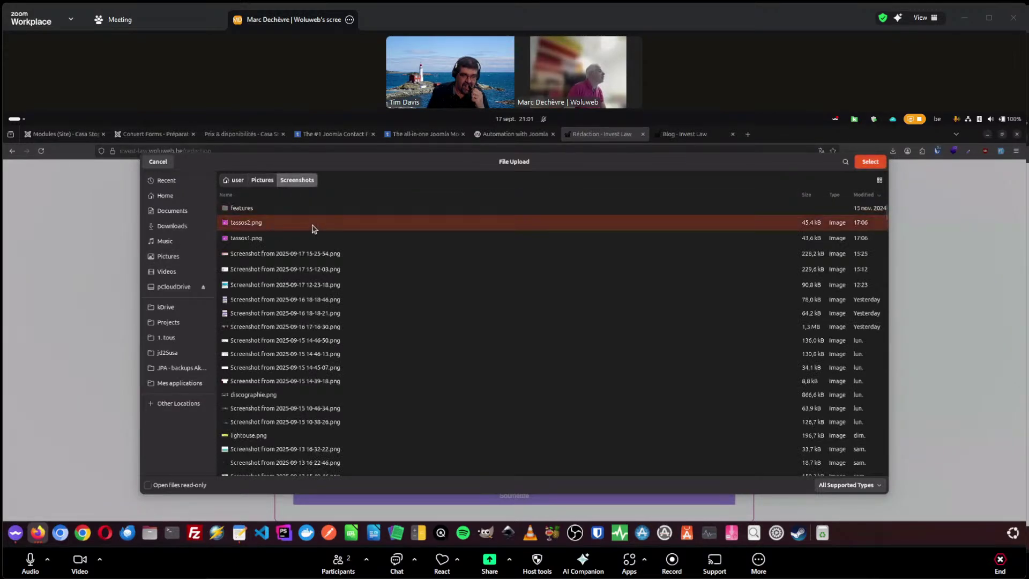
double_click(257, 225)
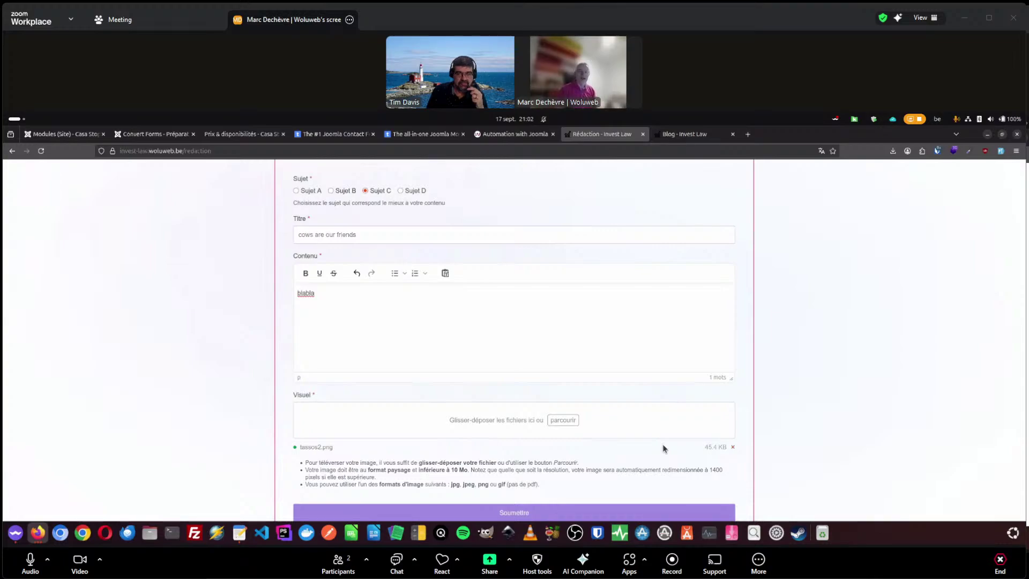
Step: Submit the contribution and review the "cows are our friends" article on the Blog page
scroll(663, 448, down, 2)
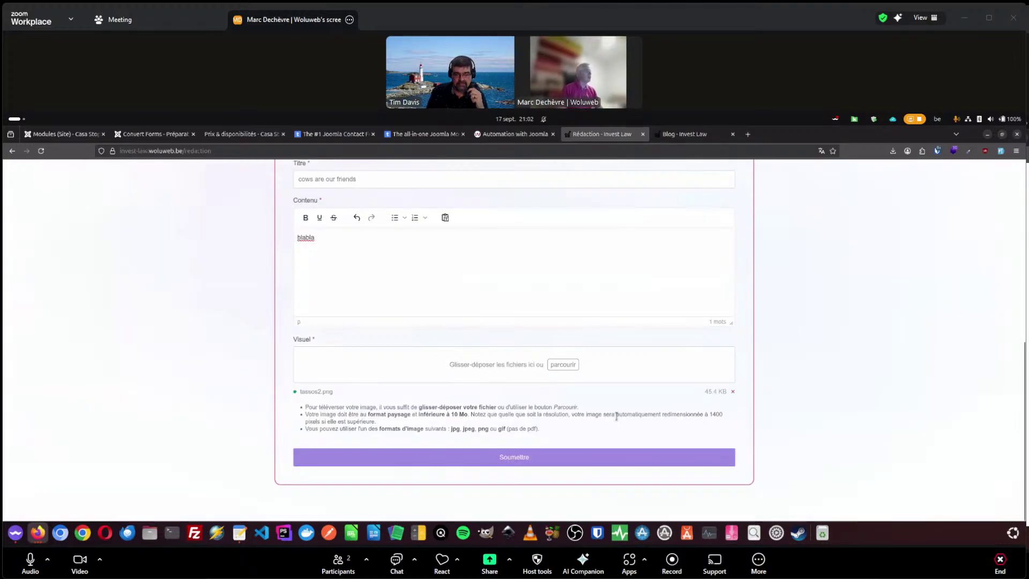
click(523, 459)
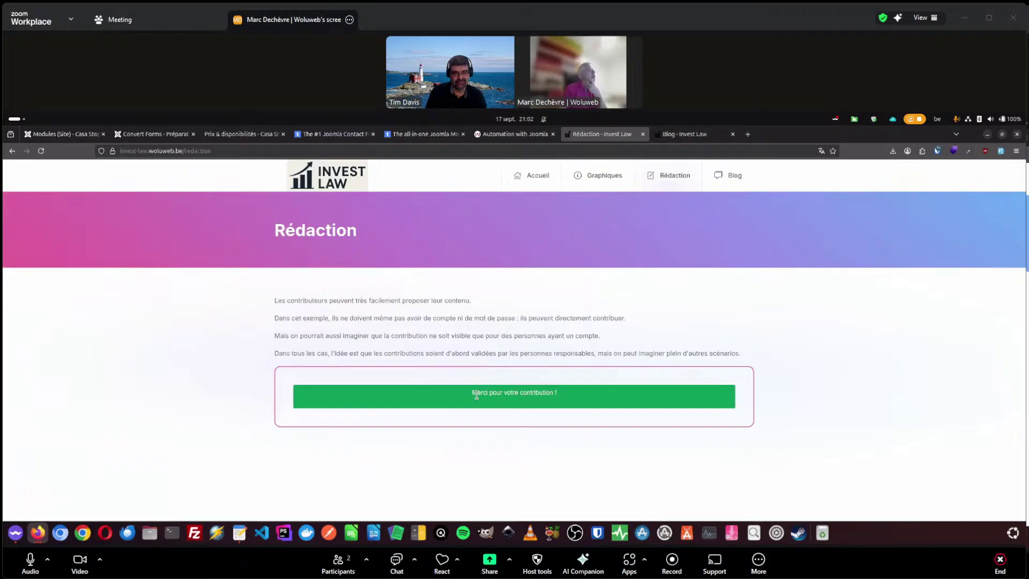
click(732, 175)
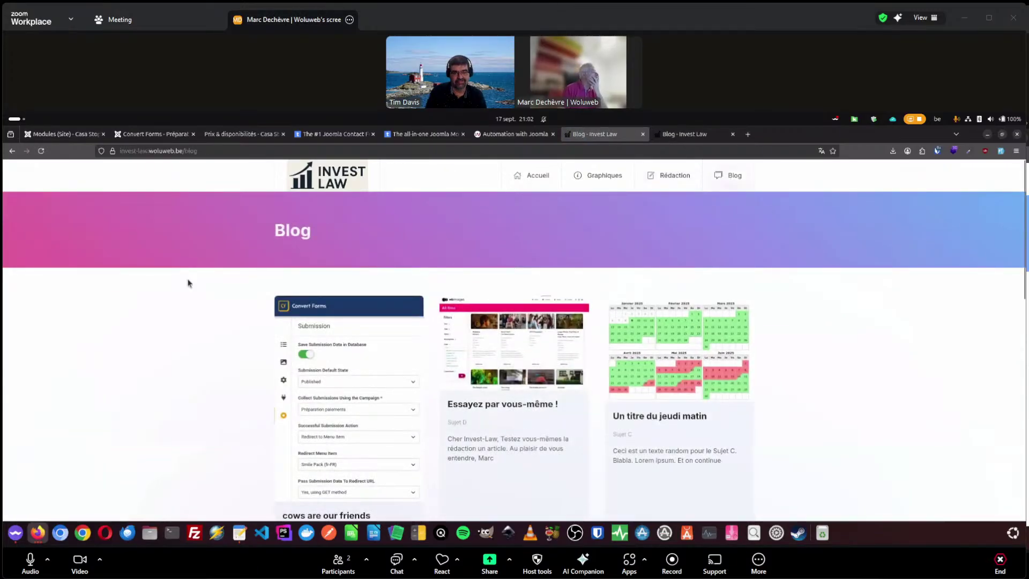
scroll(190, 284, down, 3)
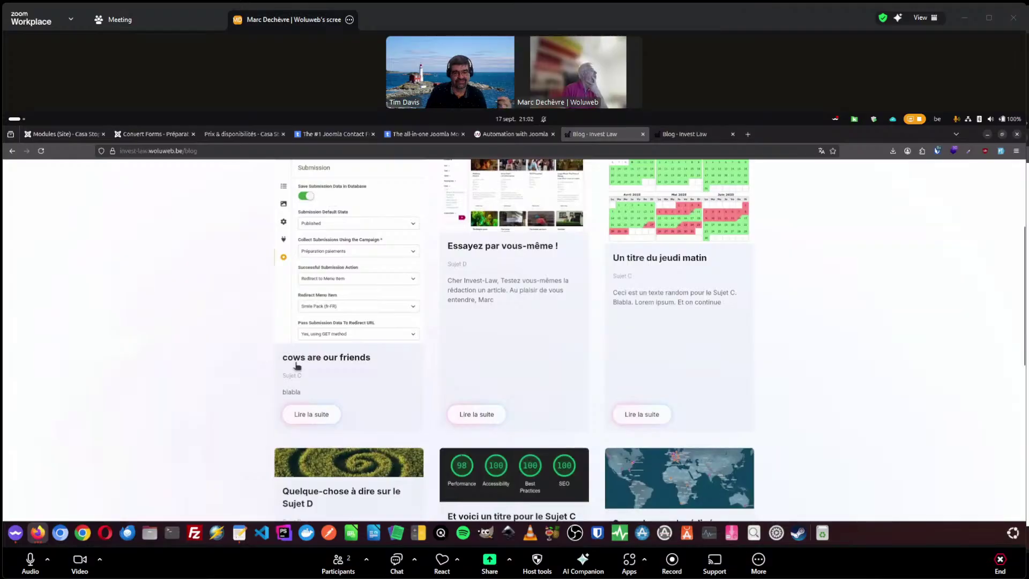
scroll(252, 371, up, 3)
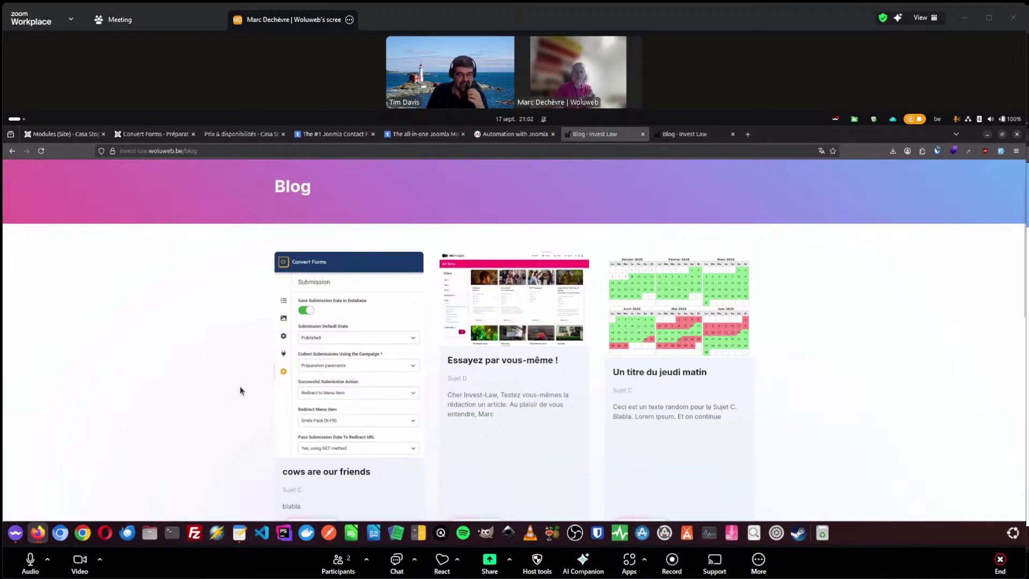
scroll(240, 386, down, 2)
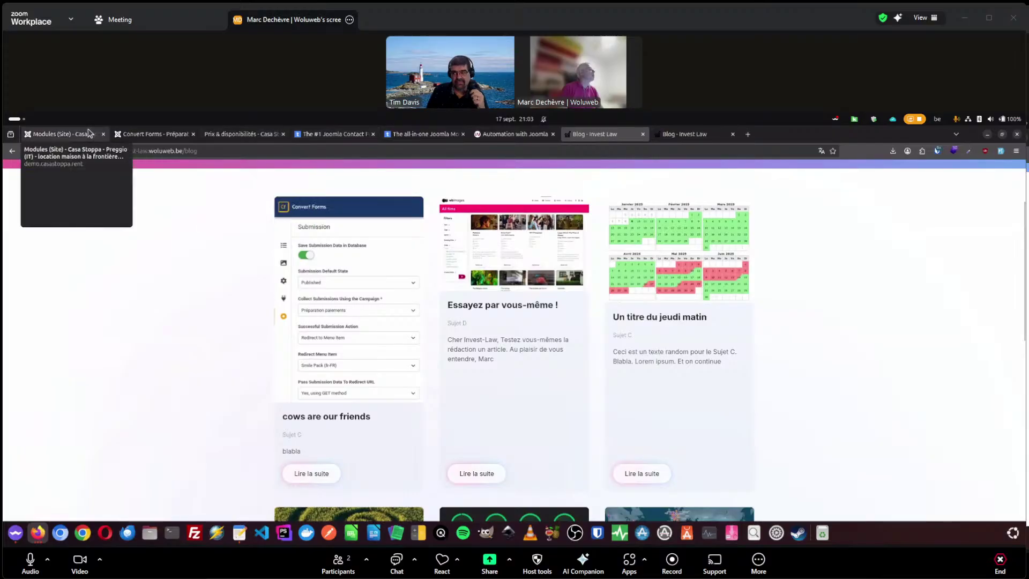
Step: Return to the Préparation paiement form in Convert Forms and start a new task using the Content app
click(152, 134)
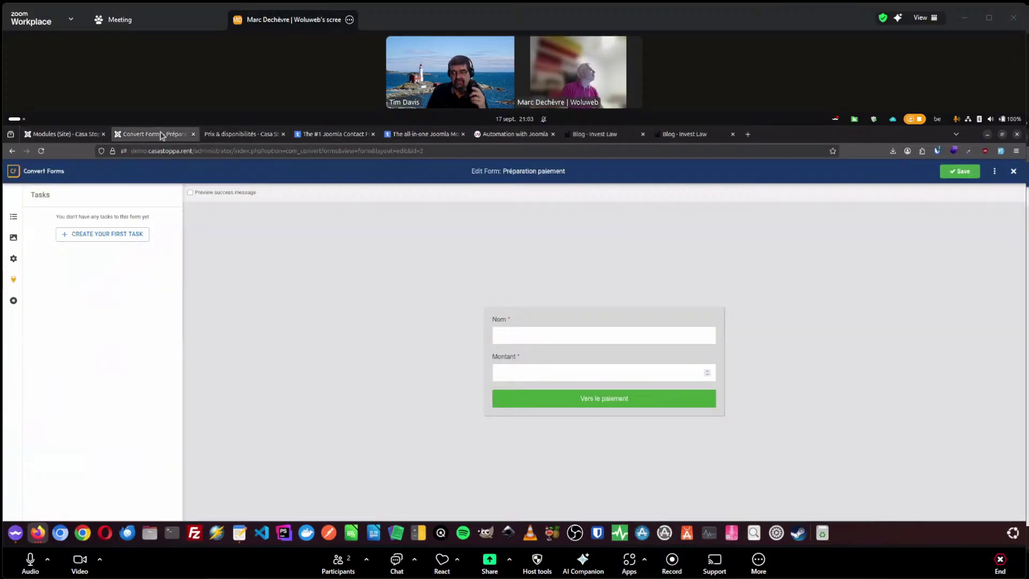
click(92, 236)
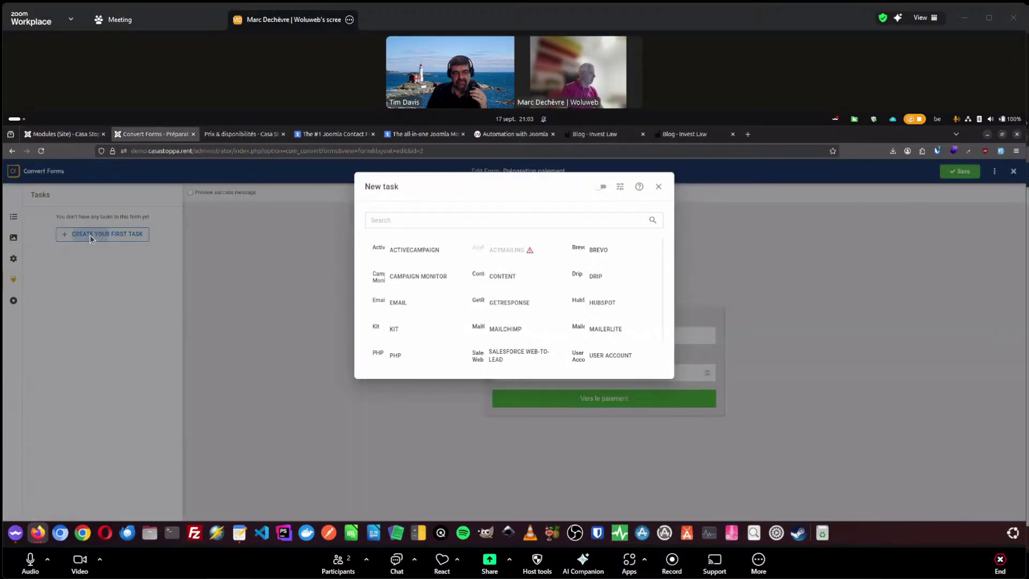
click(504, 276)
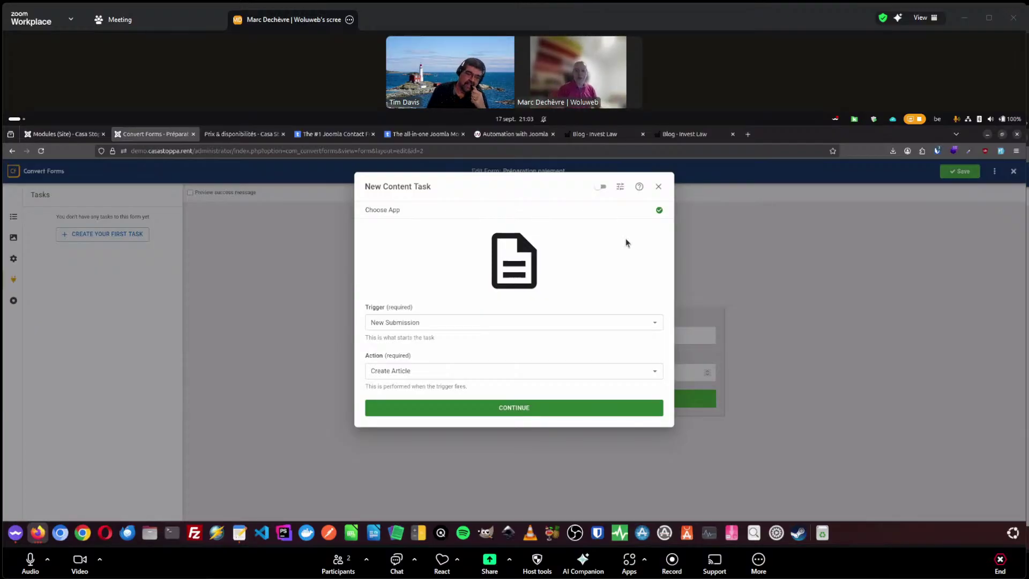
Step: Discard the new Content task and open the Rédaction page on the Invest Law site
click(659, 186)
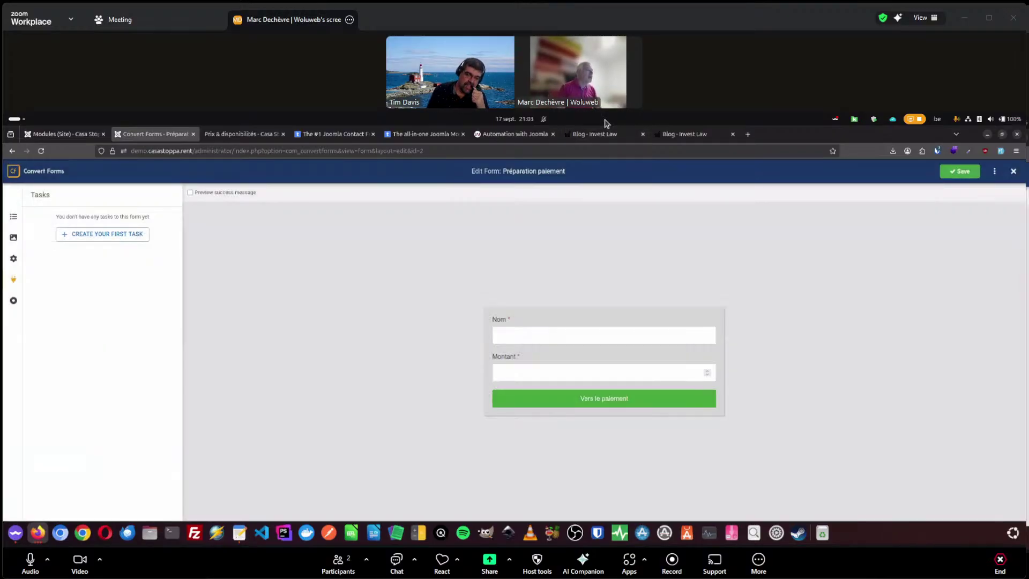
click(697, 134)
click(611, 134)
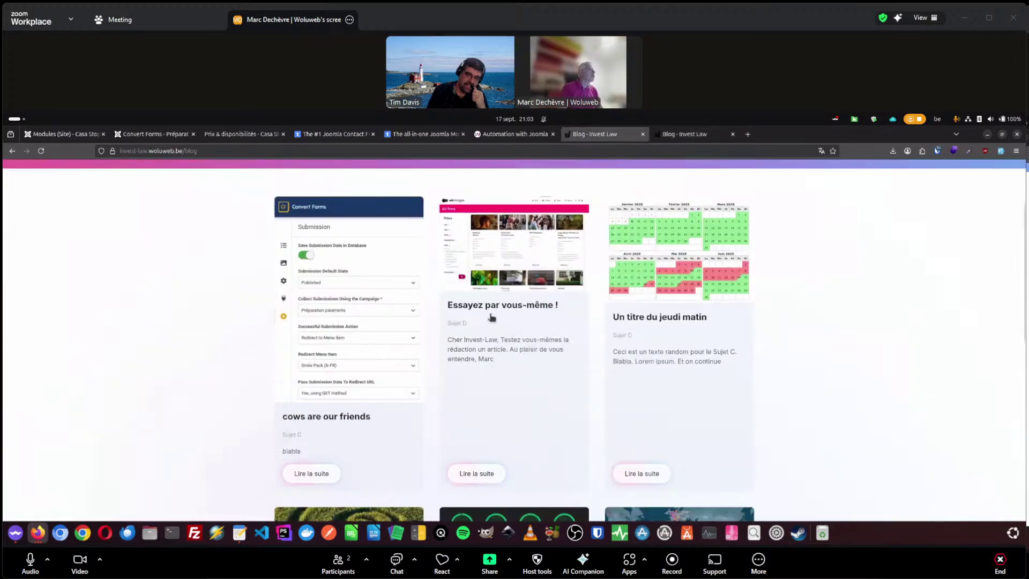
click(668, 177)
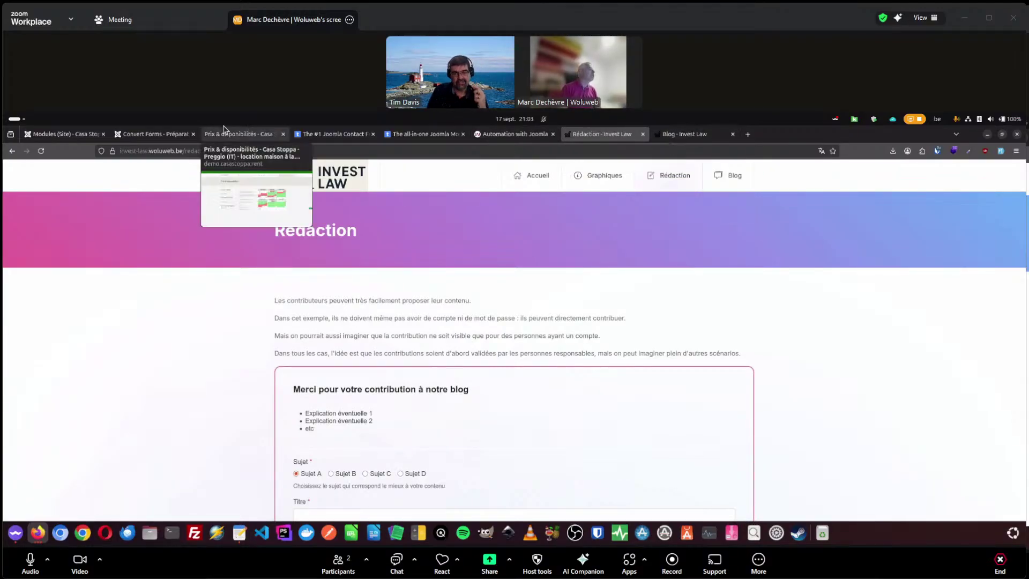
Step: Start a new Webhooks task in the Préparation paiement form with the New Submission trigger and the Send Webhook action
click(138, 141)
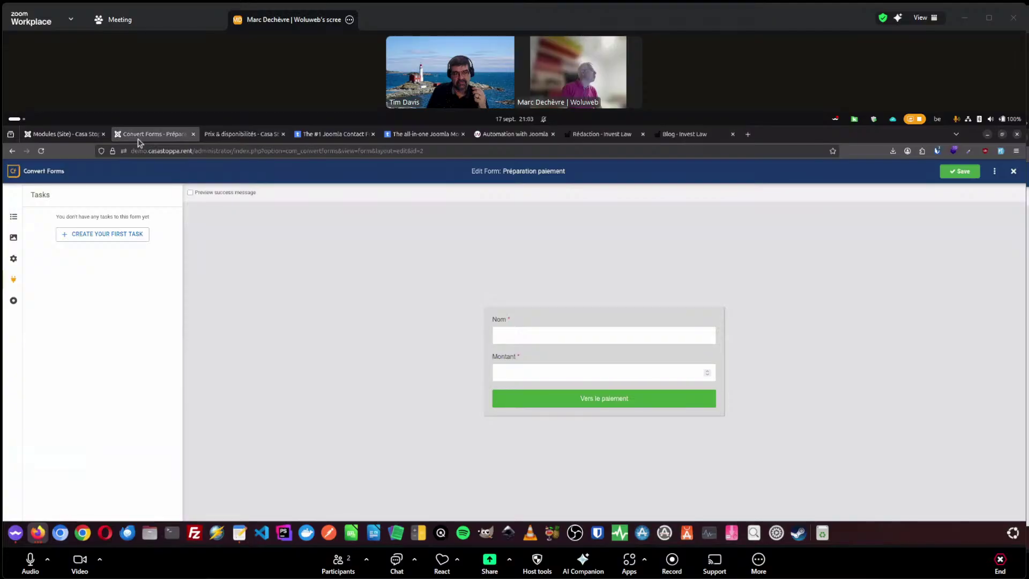
click(102, 236)
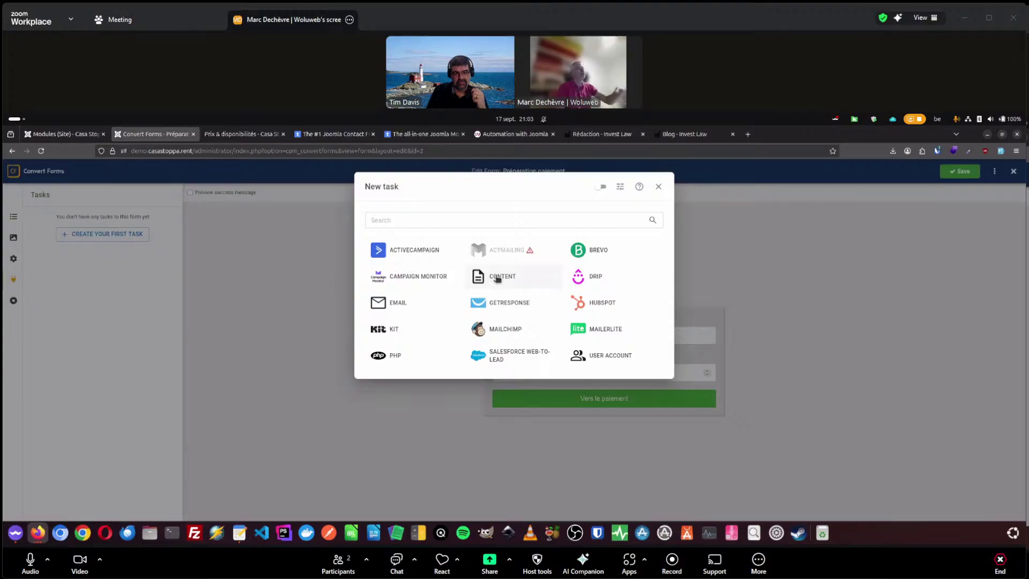
scroll(497, 278, down, 1)
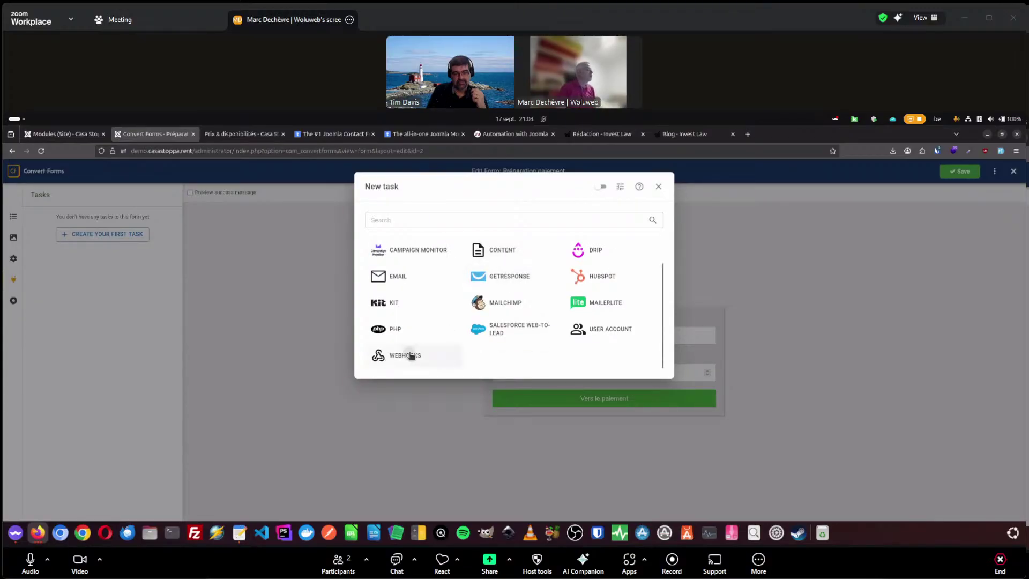
click(405, 355)
click(515, 390)
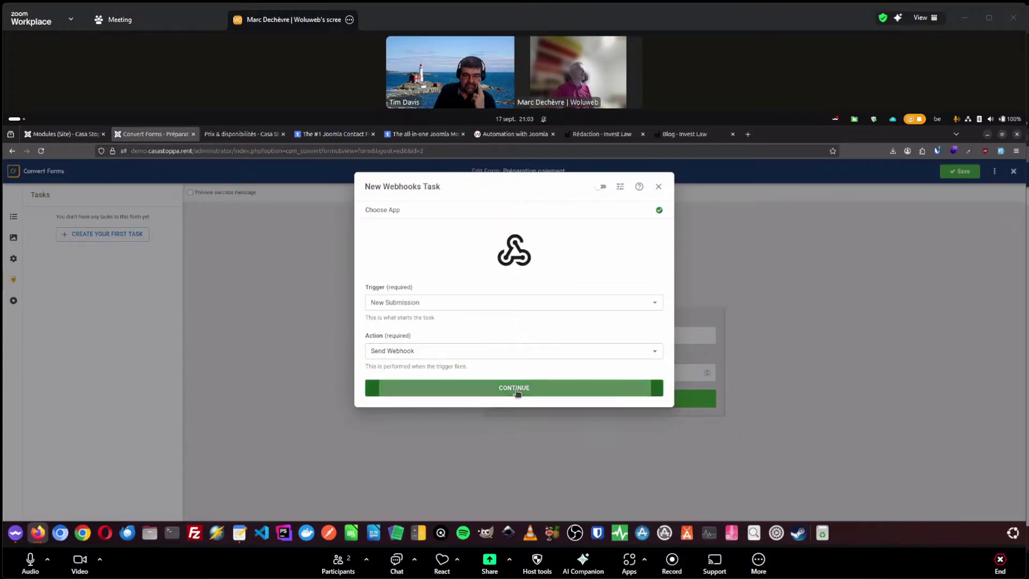
Step: Set the webhook's method to POST and review its URL, Headers, Data, Unflatten, Format and Conditional Logic settings
click(403, 284)
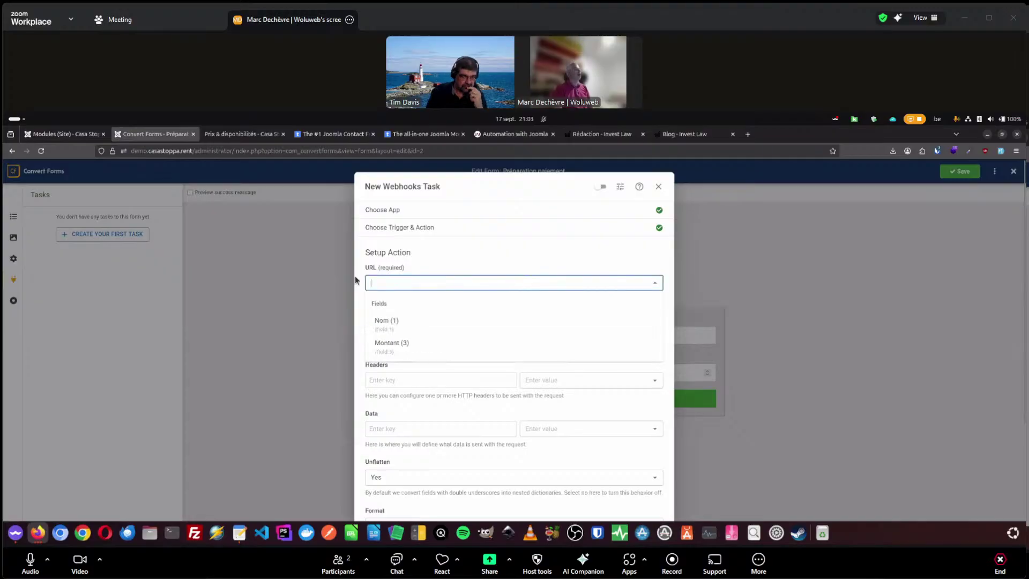
click(437, 265)
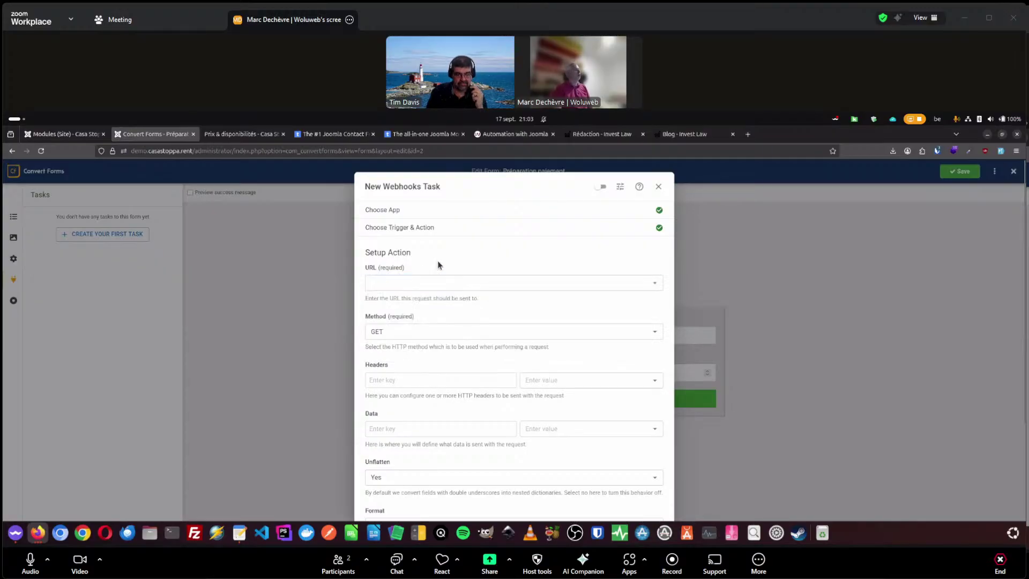
click(405, 332)
click(397, 365)
click(411, 379)
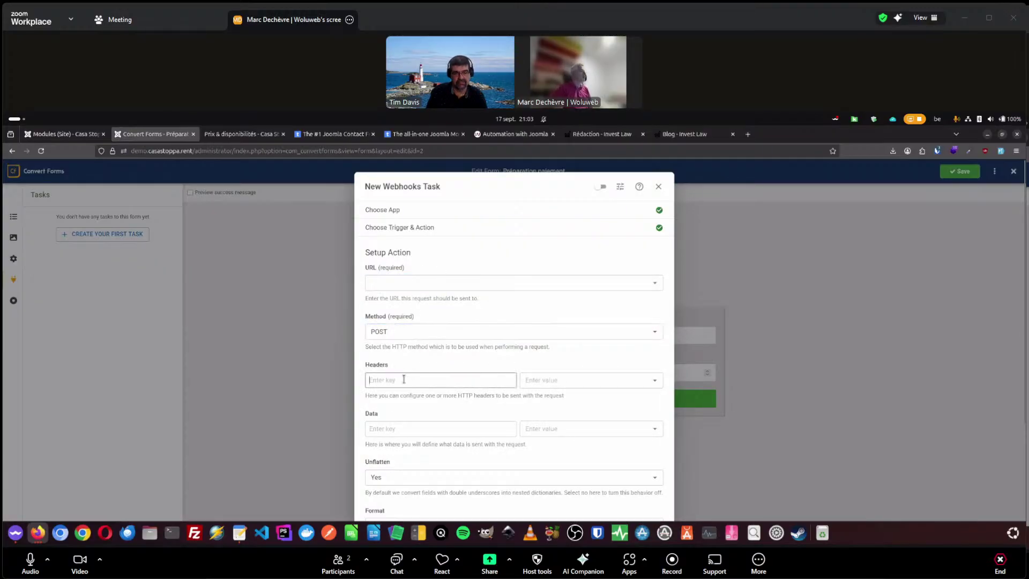
scroll(418, 375, down, 3)
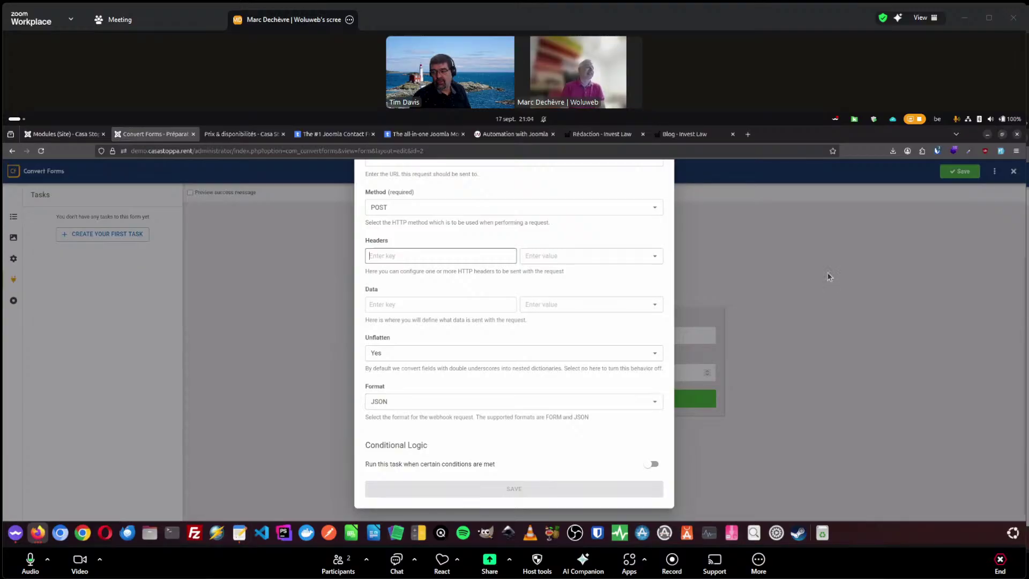
scroll(826, 268, up, 3)
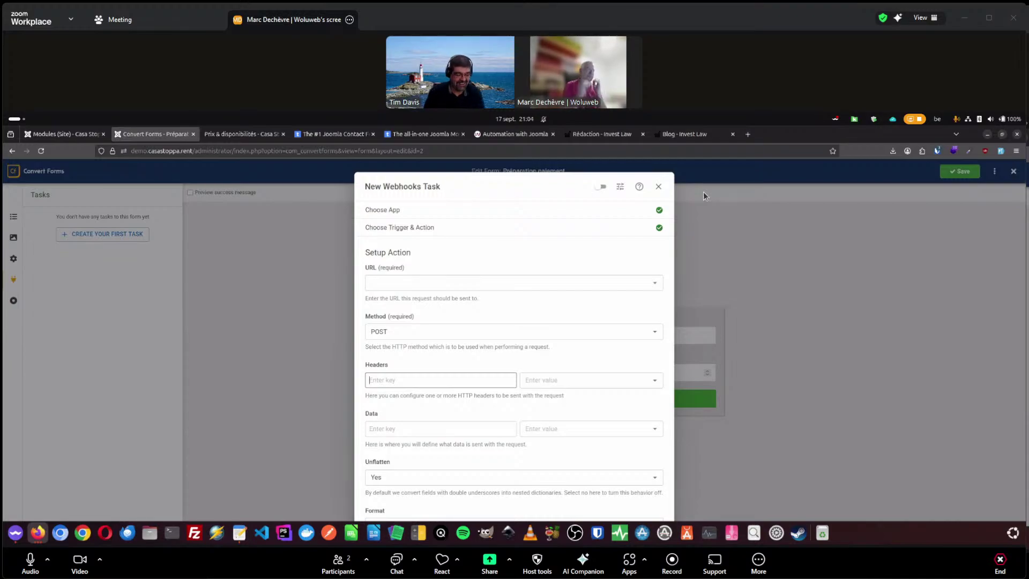
Step: Search Google for images of "woluwe rivière" in a new browser tab
click(747, 134)
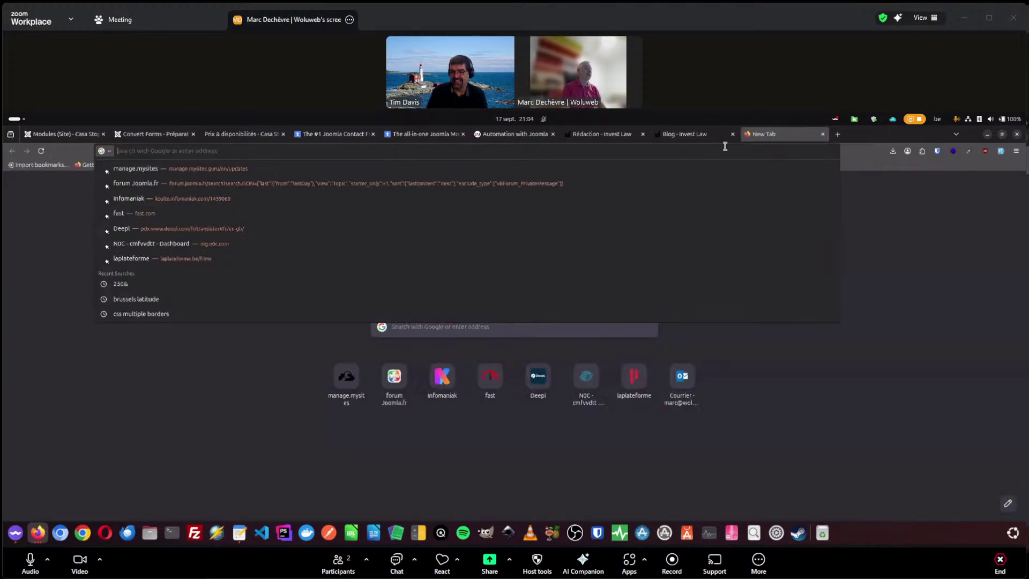
text(wolu)
text(we rivière)
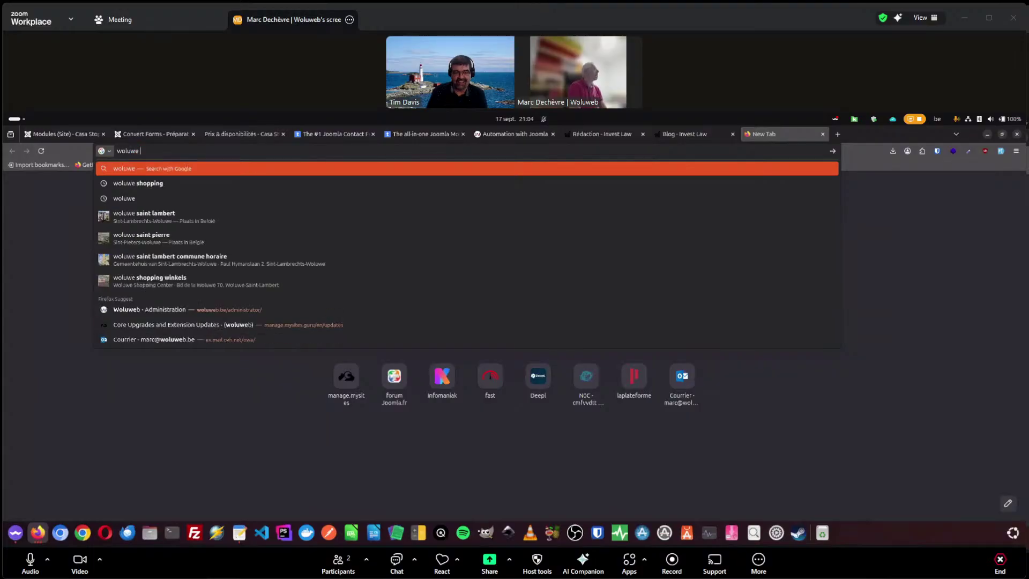
key(Return)
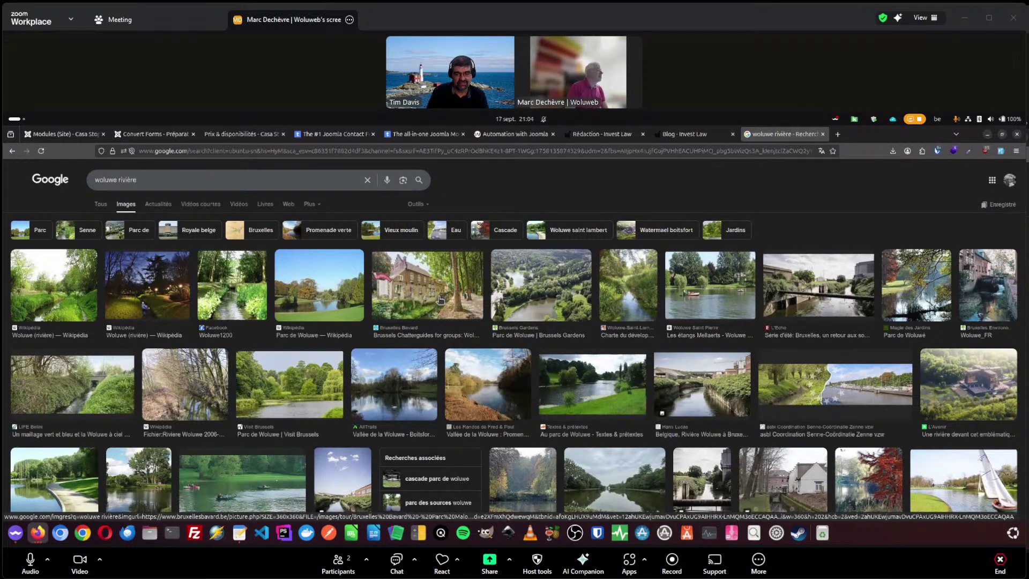
Step: Visit the Brussels Chatterguides page from the image results and view its Woluwe-Saint-Lambert photo in a separate tab
click(419, 337)
click(786, 306)
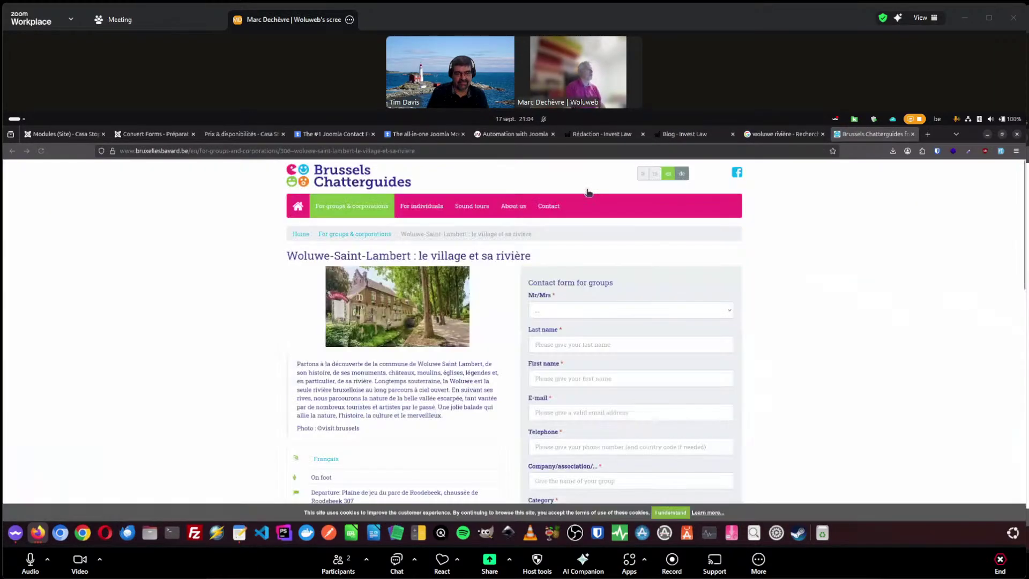
right_click(387, 305)
click(412, 310)
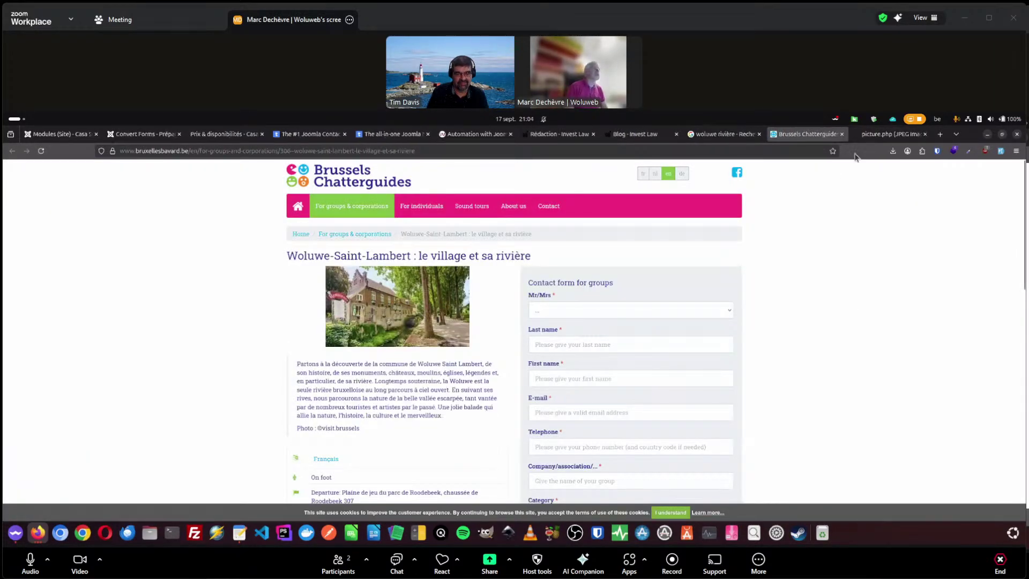
click(863, 134)
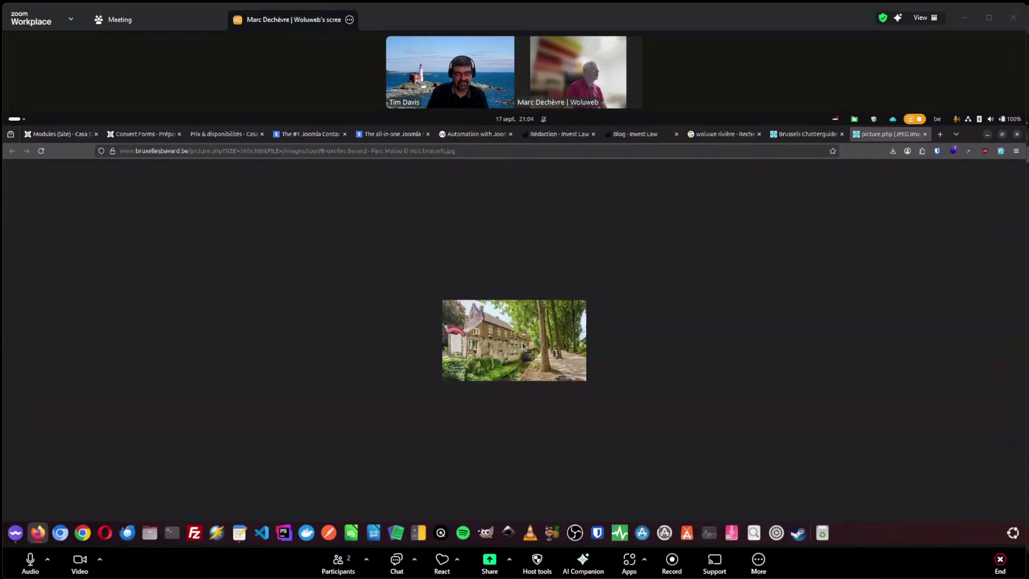
Step: Check the Invest Law Blog page and return to the "woluwe rivière" image results
click(654, 138)
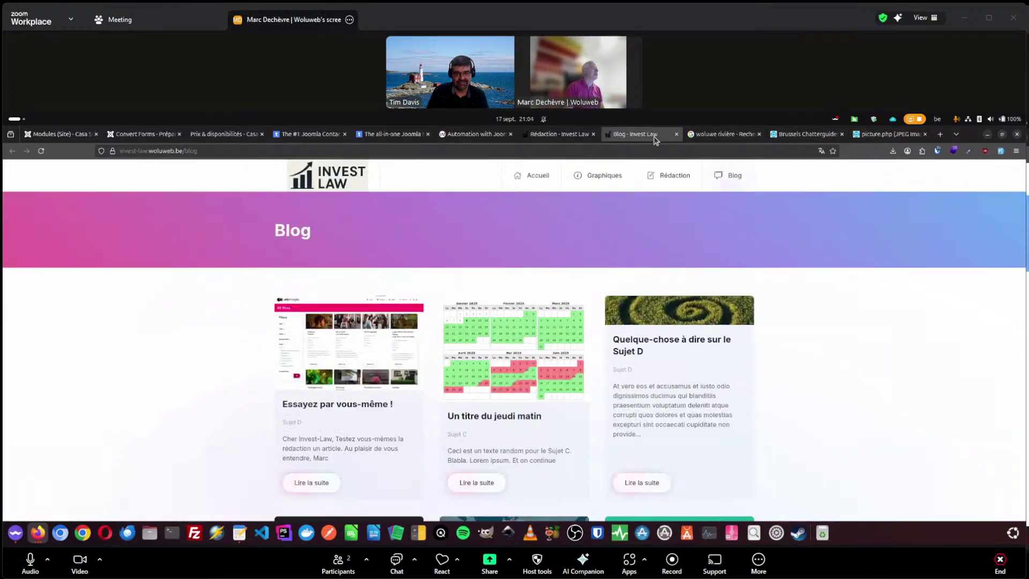
click(724, 134)
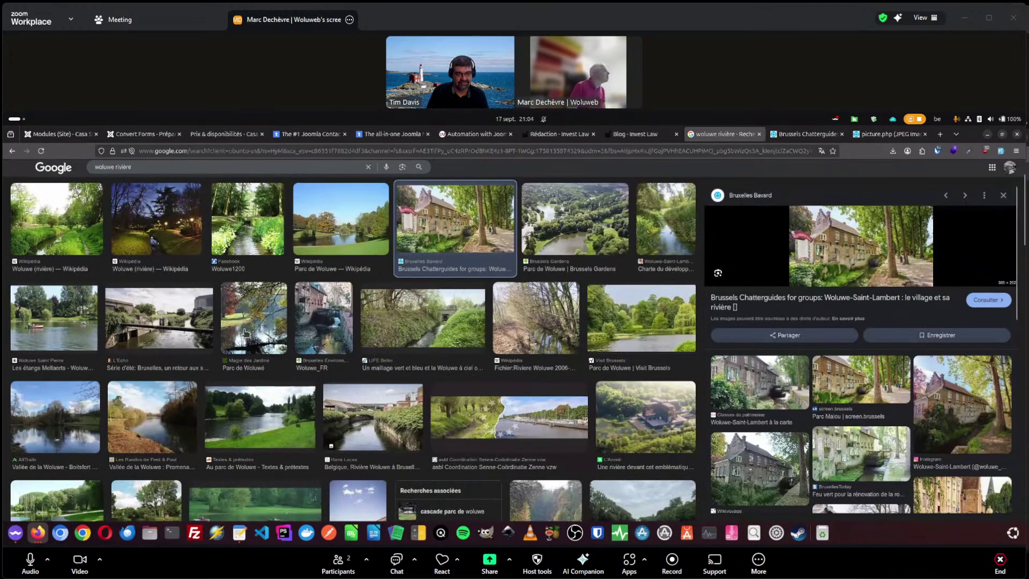
scroll(246, 332, up, 1)
scroll(242, 332, down, 1)
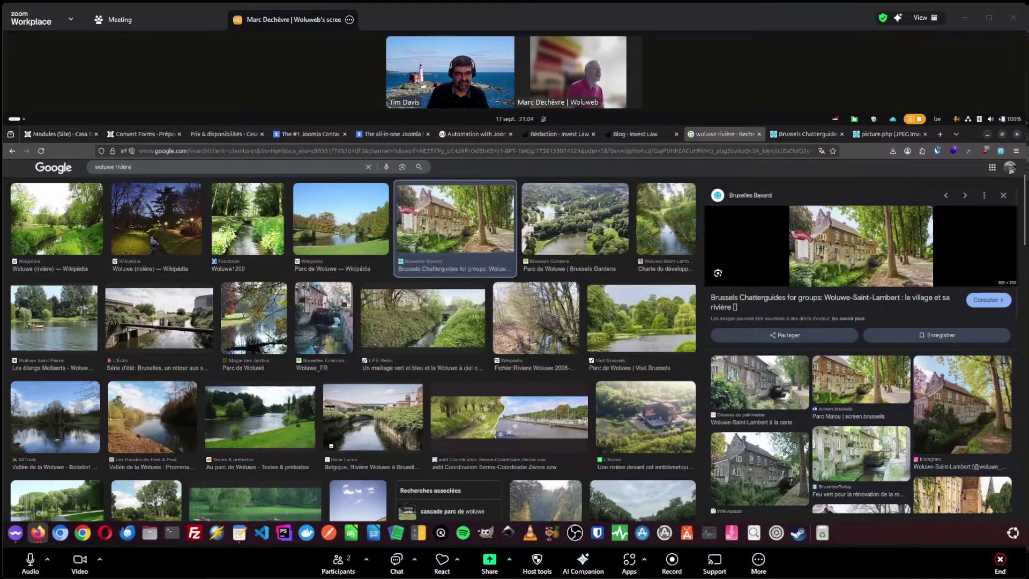
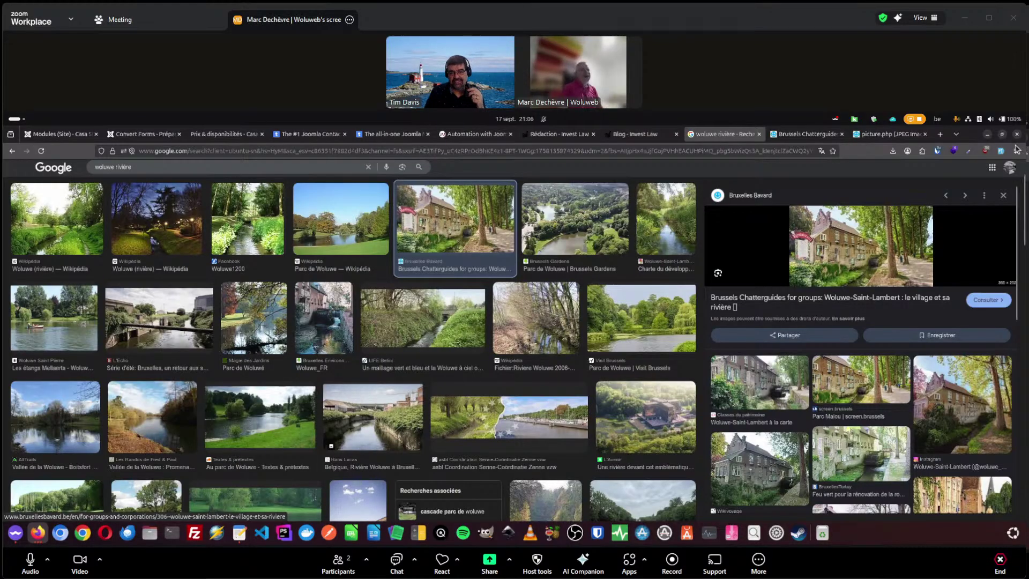
Step: Open slides.woluweb.be in a new browser tab and show the map in its Where section
click(938, 136)
click(559, 152)
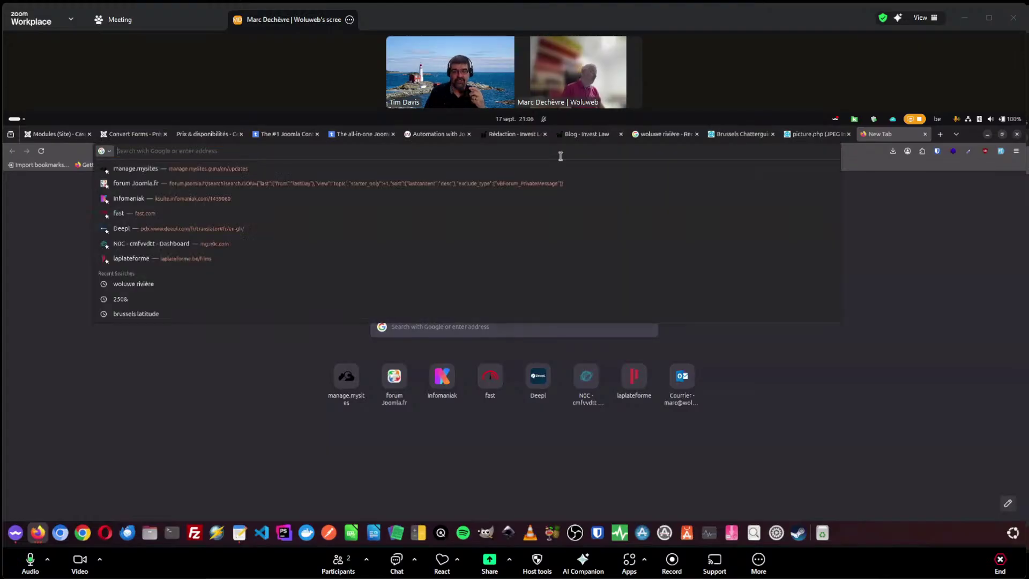
text(slides.woluweb.be)
key(Return)
scroll(262, 340, down, 5)
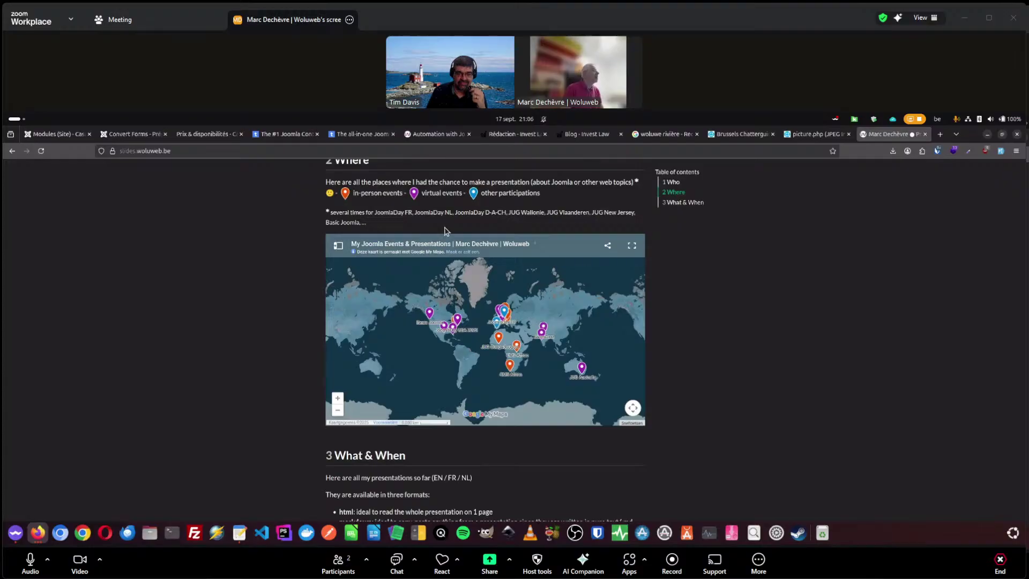
Step: Highlight the virtual events and in-person events entries in the legend above the presentations map
drag(423, 193, 462, 193)
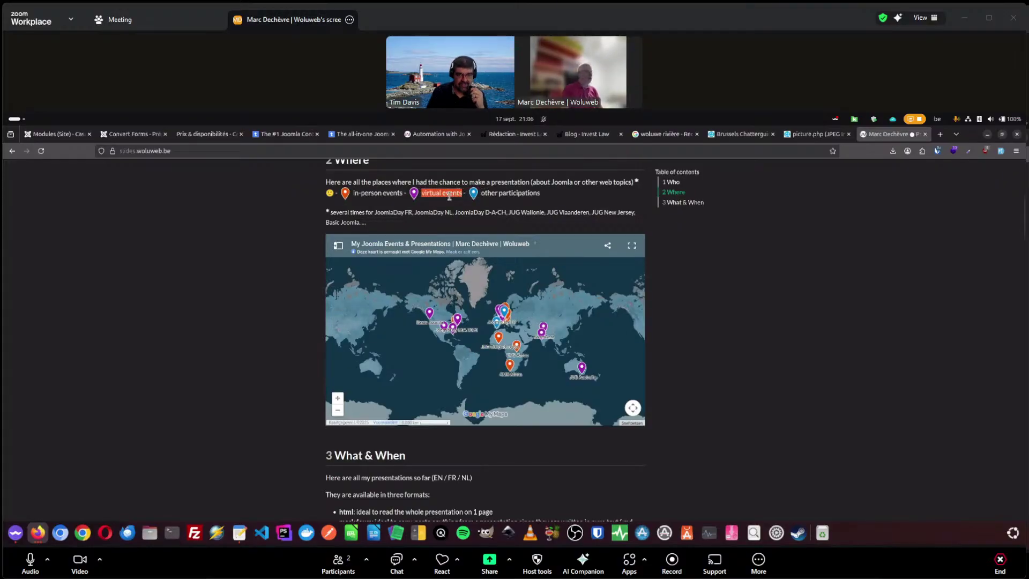
click(461, 193)
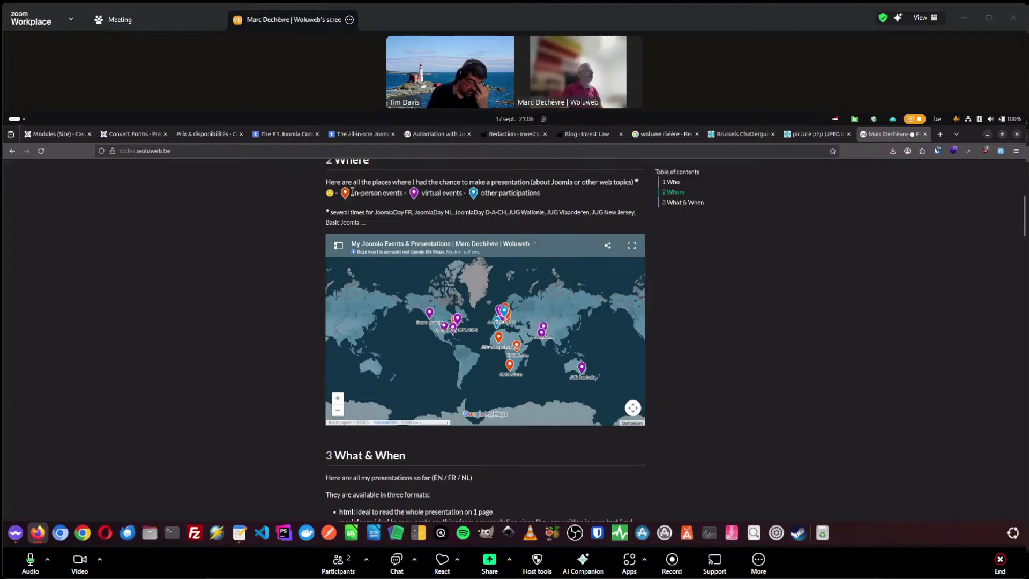
drag(352, 191, 439, 192)
click(439, 192)
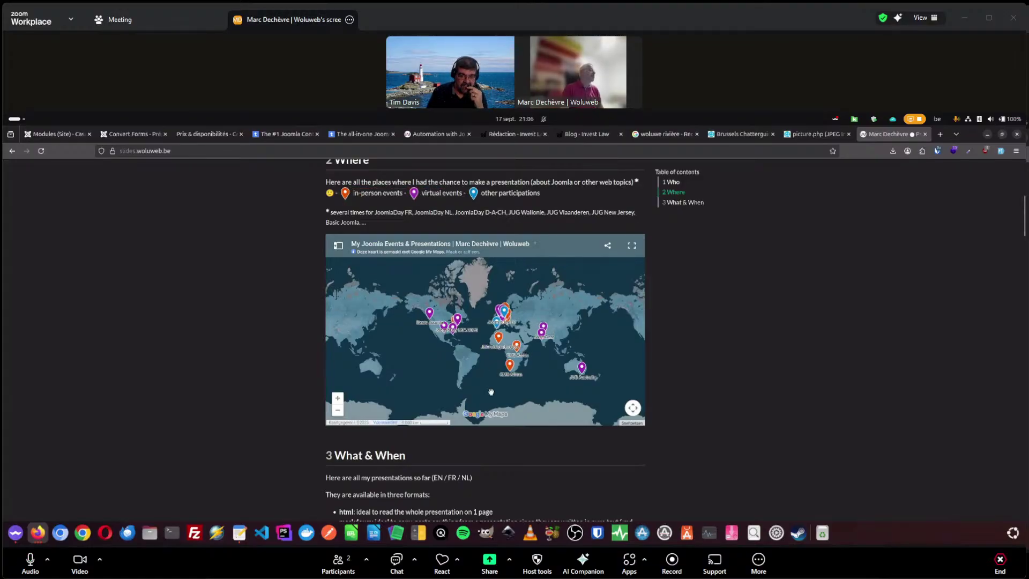
Step: Open the Joomla events map full size in its own tab and examine the European locations up close
click(633, 408)
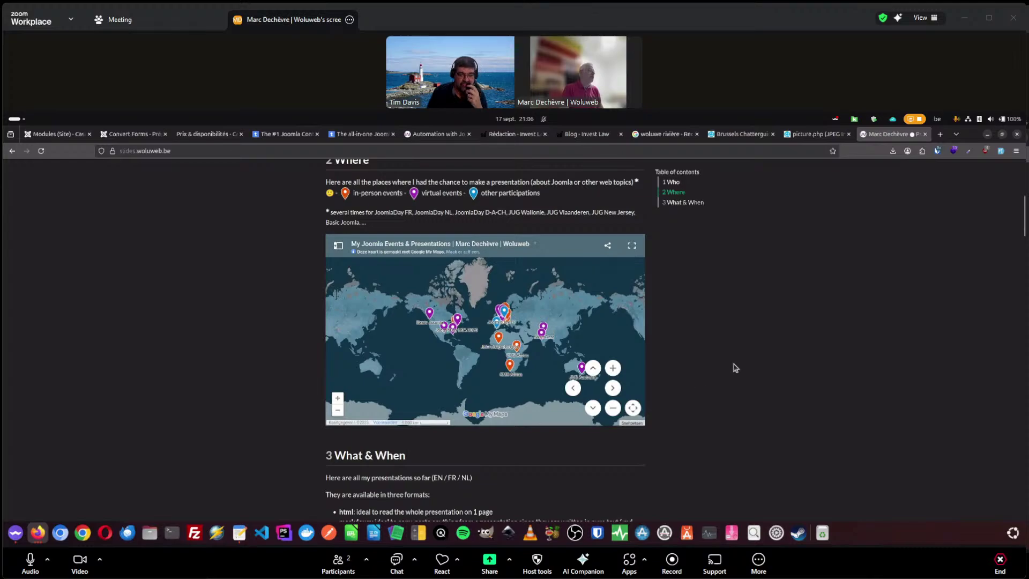
click(632, 245)
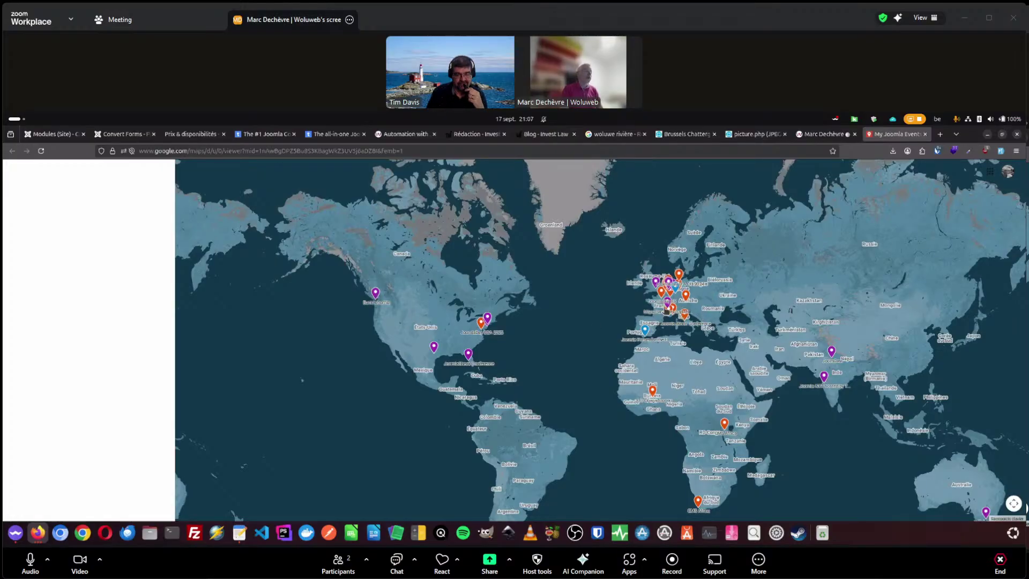
scroll(677, 300, up, 4)
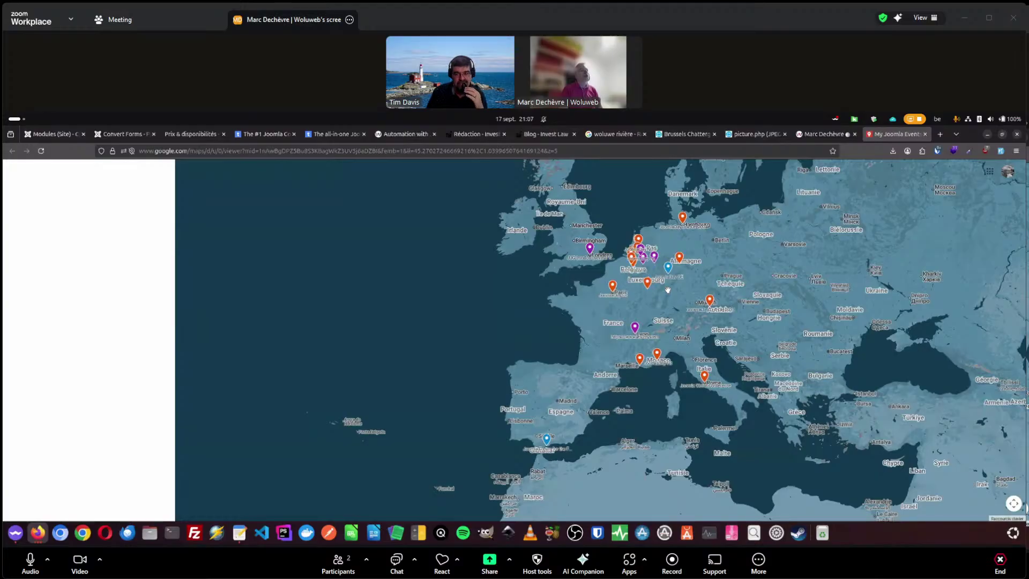
scroll(667, 290, up, 2)
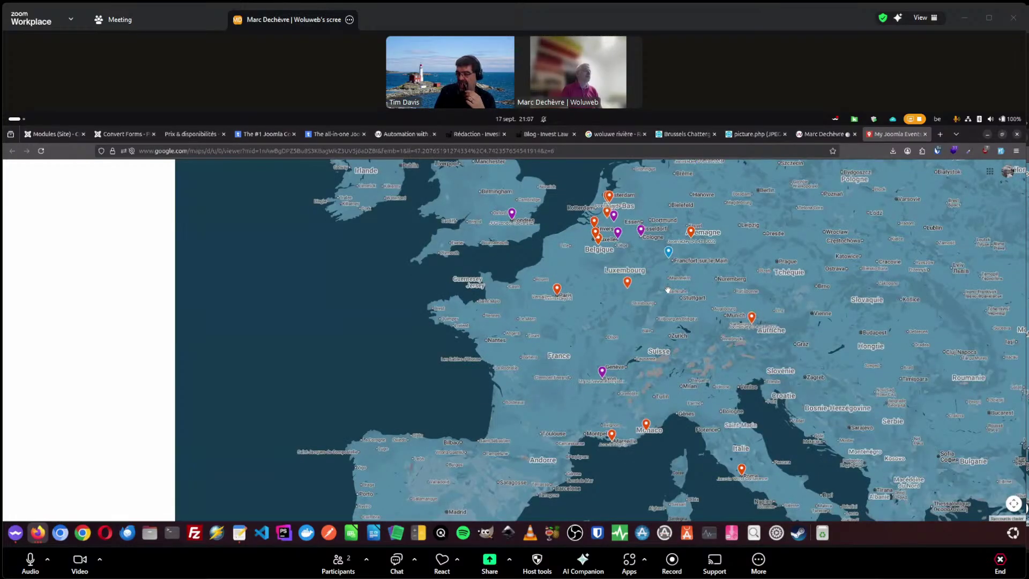
scroll(668, 290, down, 2)
scroll(592, 300, down, 2)
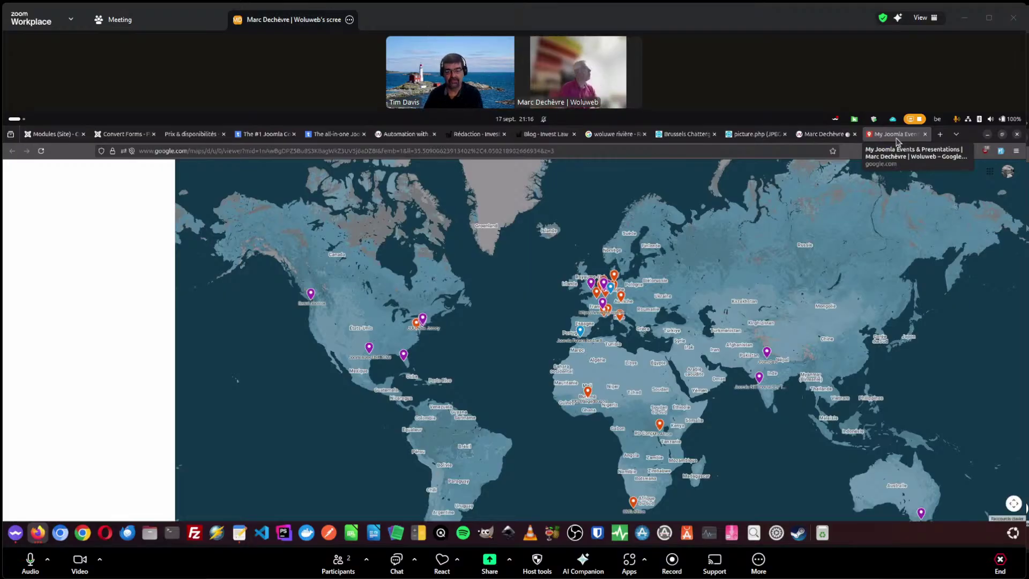
Step: Return to the Casa Stoppa Joomla administration and open the Plugins list from the System Dashboard
click(60, 138)
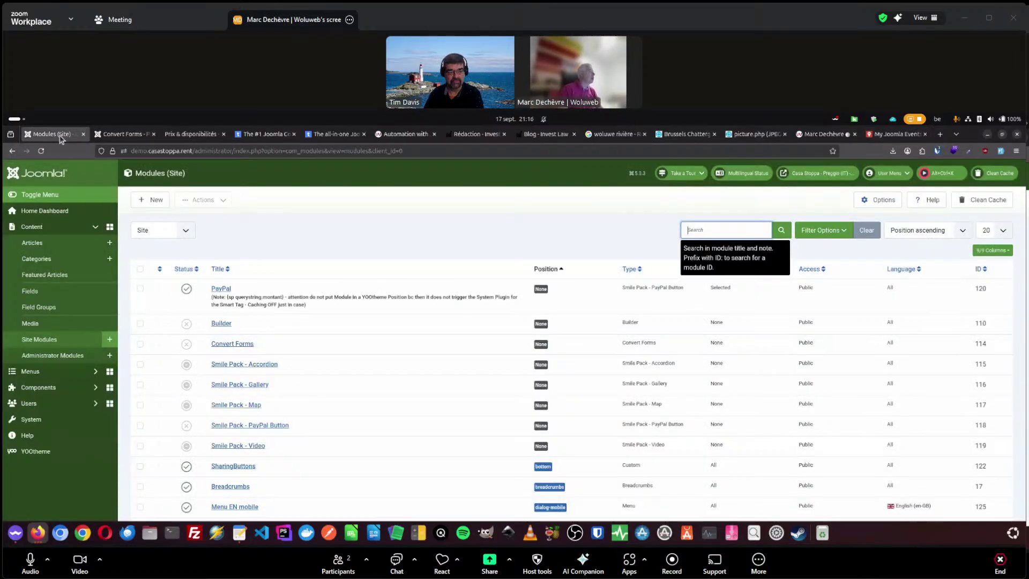
click(63, 422)
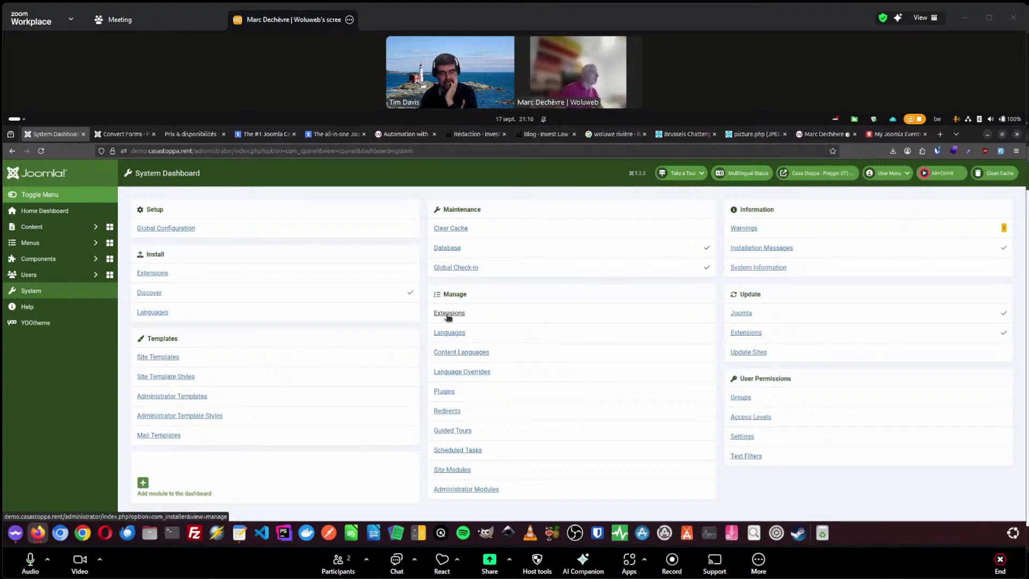
click(442, 393)
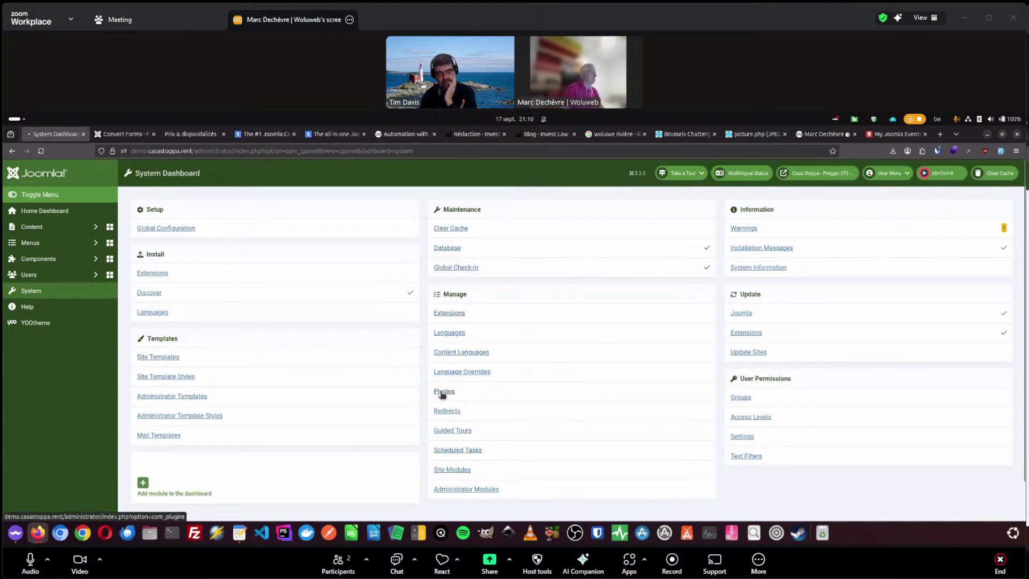
Step: Search the plugins list for "compat" and open the Behaviour - Backward Compatibility plugin
click(708, 232)
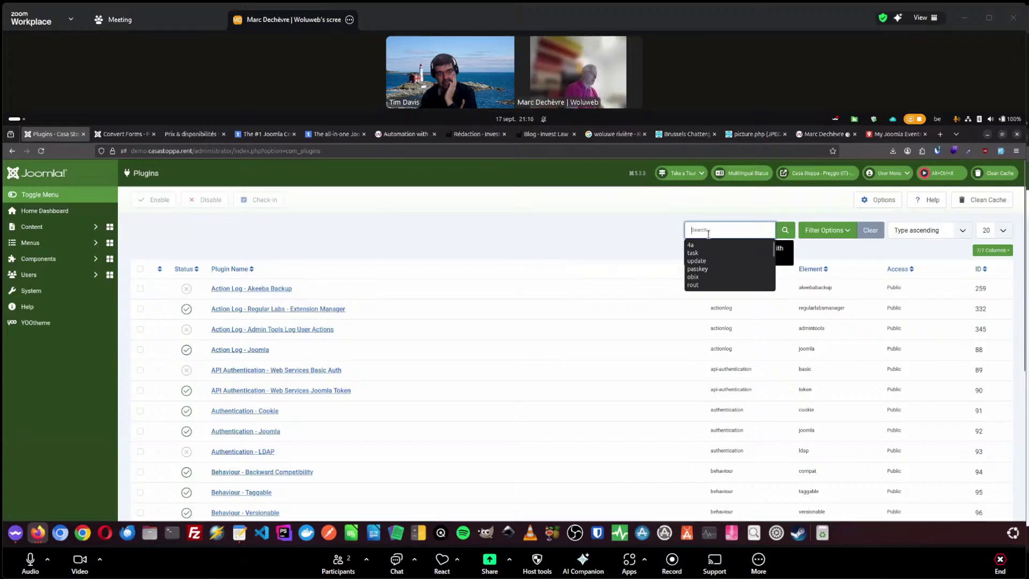
text(com)
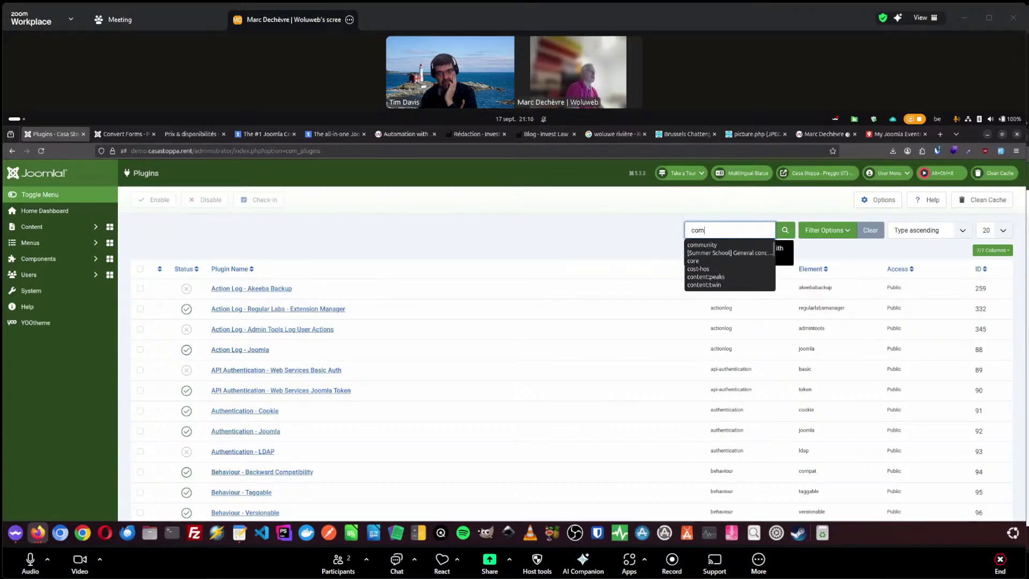
text(pat)
key(Return)
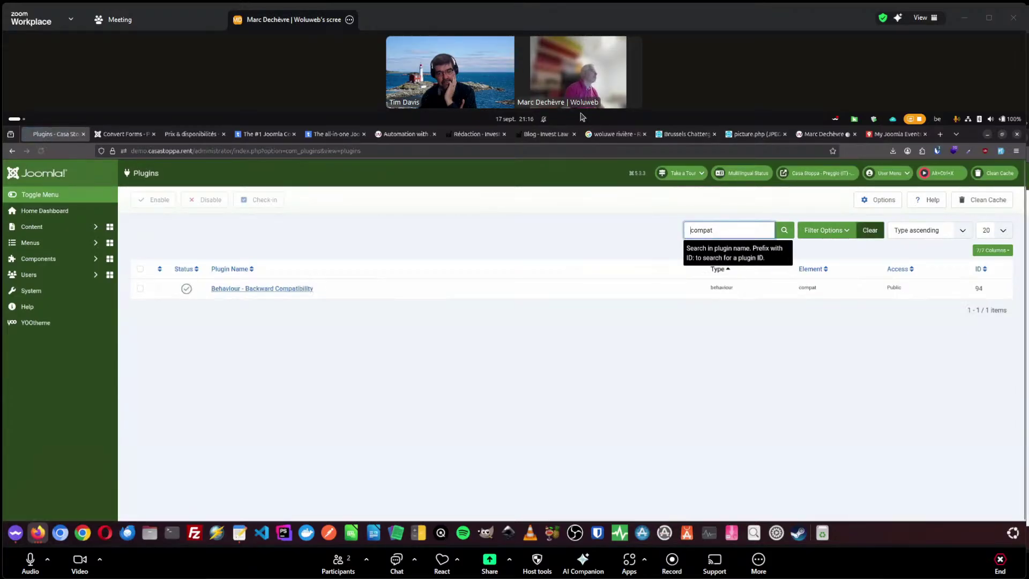
click(276, 290)
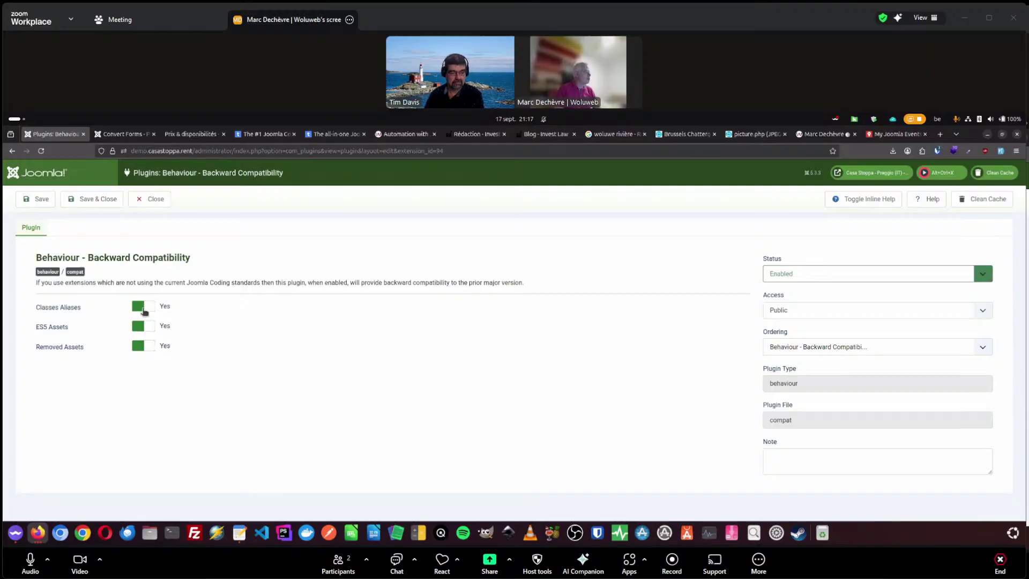
Step: Set Classes Aliases, ES5 Assets and Removed Assets to No and view the plugin's Status choices without picking one
click(143, 307)
click(142, 326)
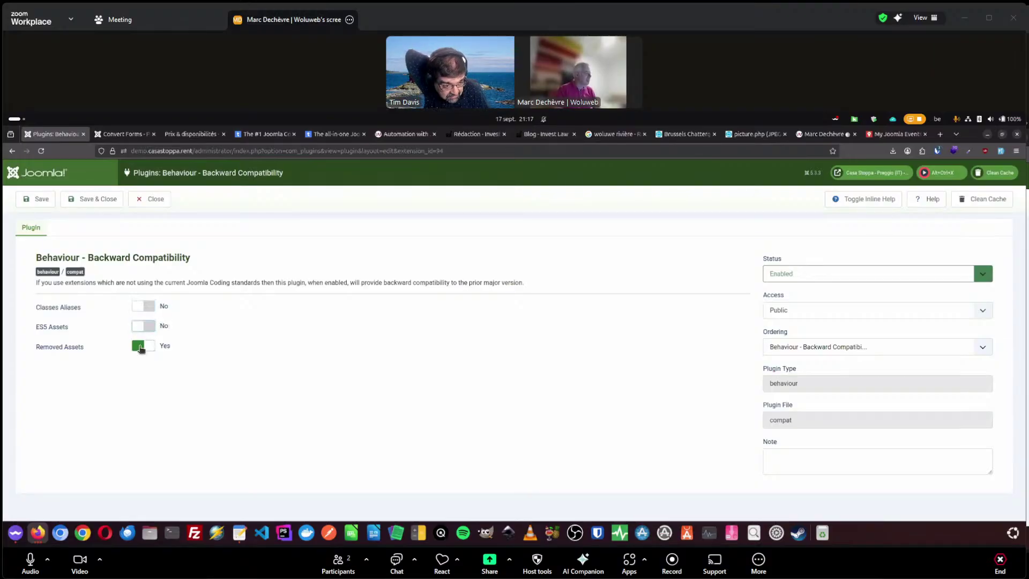
click(141, 347)
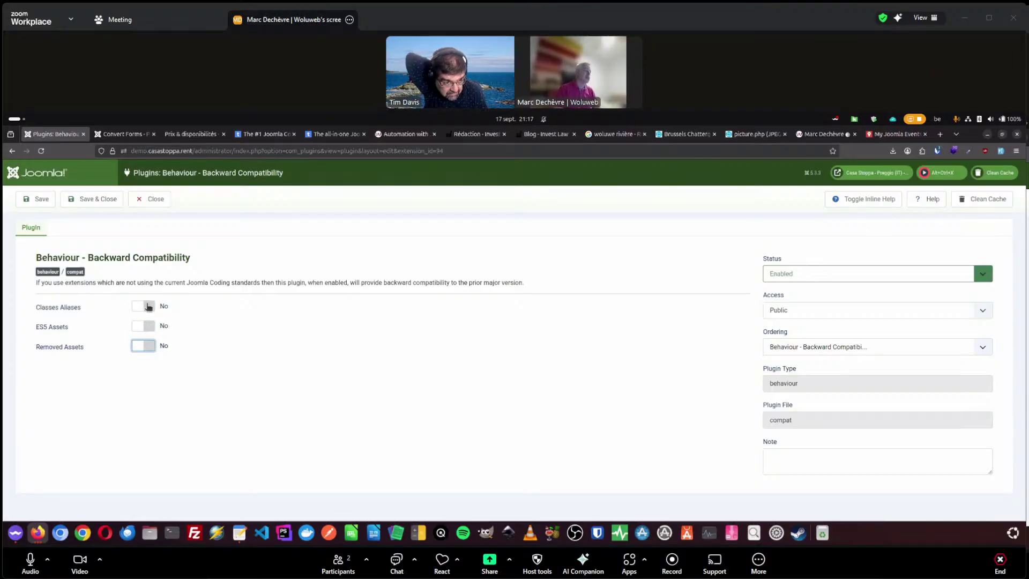
click(796, 274)
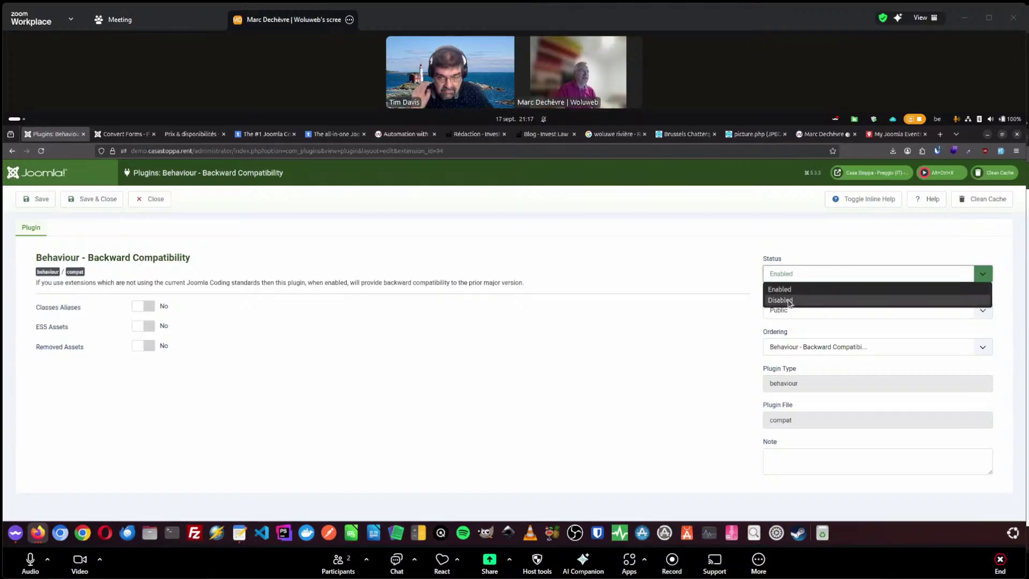
click(741, 249)
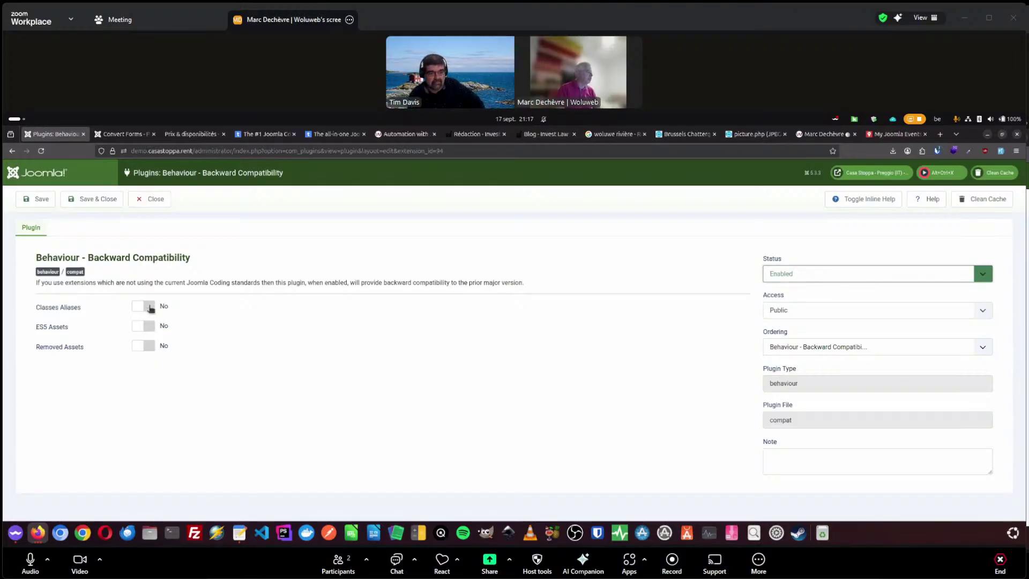
Step: Set Classes Aliases, ES5 Assets and Removed Assets back to Yes
click(148, 306)
click(148, 326)
click(148, 345)
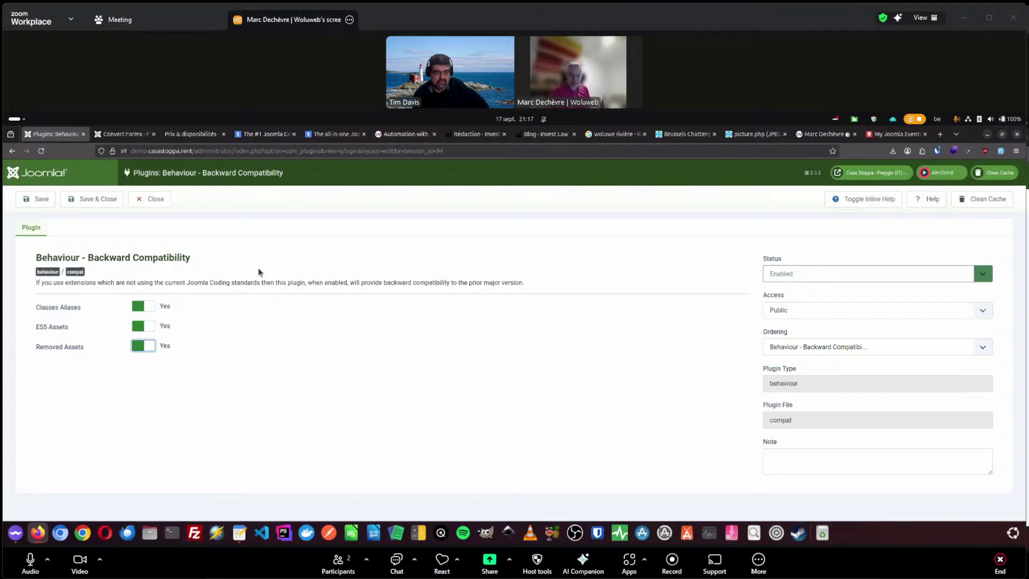
Step: Try Classes Aliases and ES5 Assets set to No, highlighting the plugin description and Classes Aliases label, and close the plugin without saving
click(137, 308)
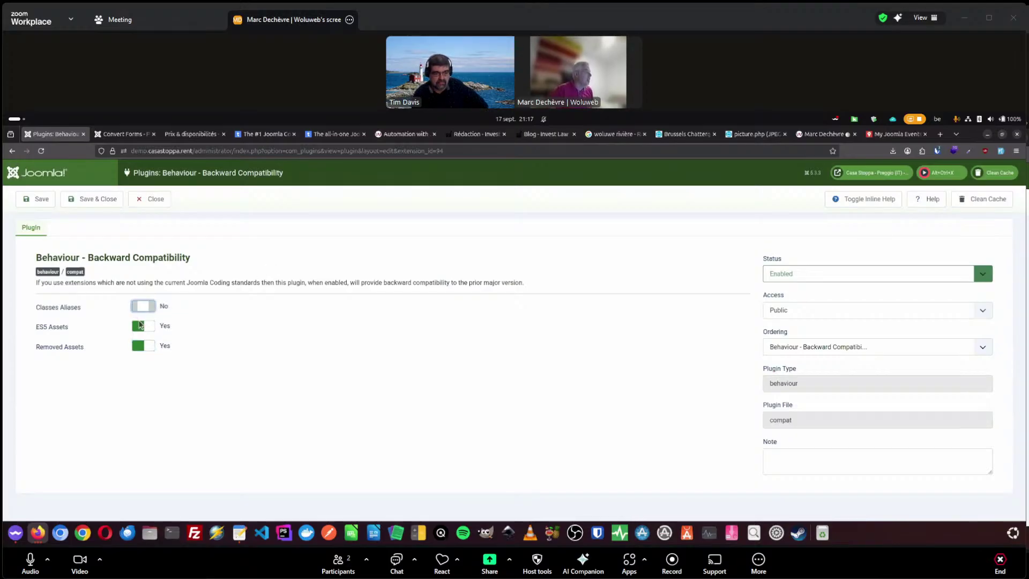
click(138, 326)
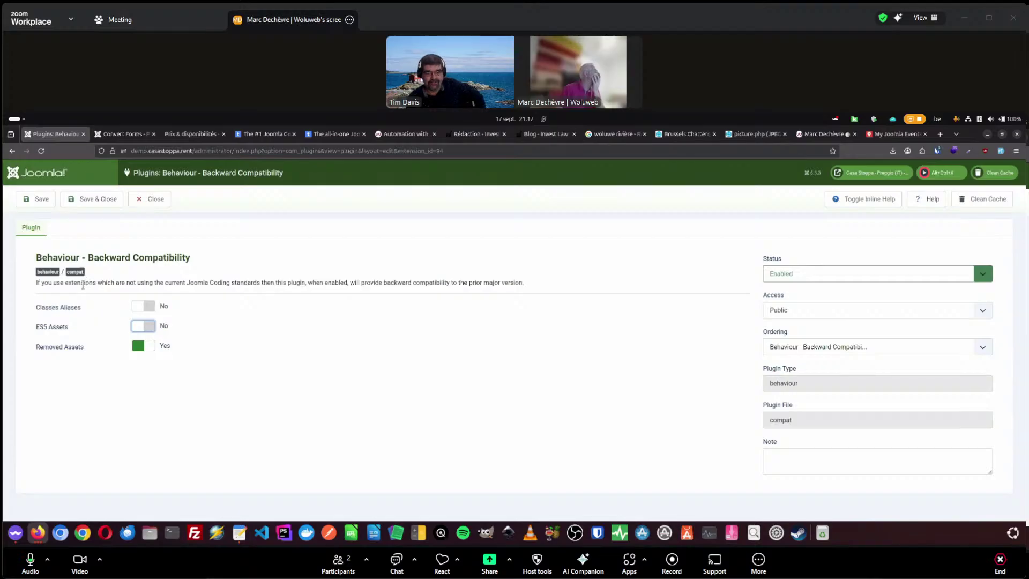
drag(83, 285, 220, 287)
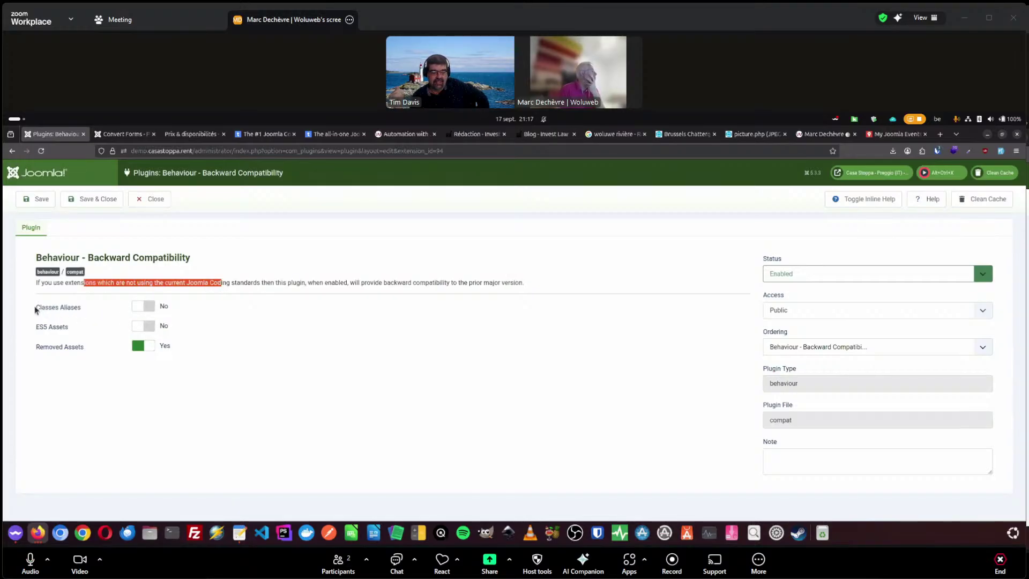
drag(36, 307, 83, 314)
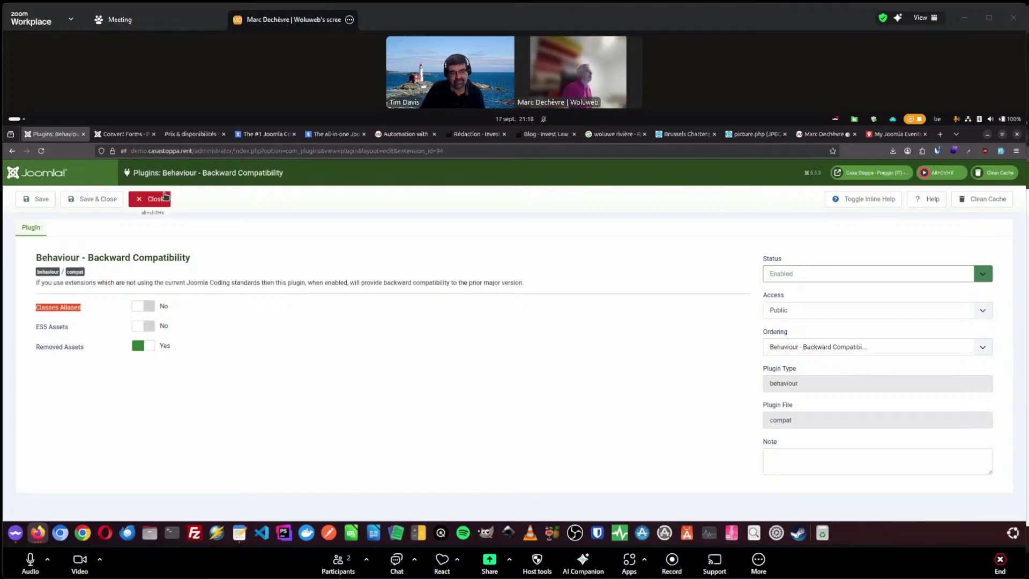
click(160, 199)
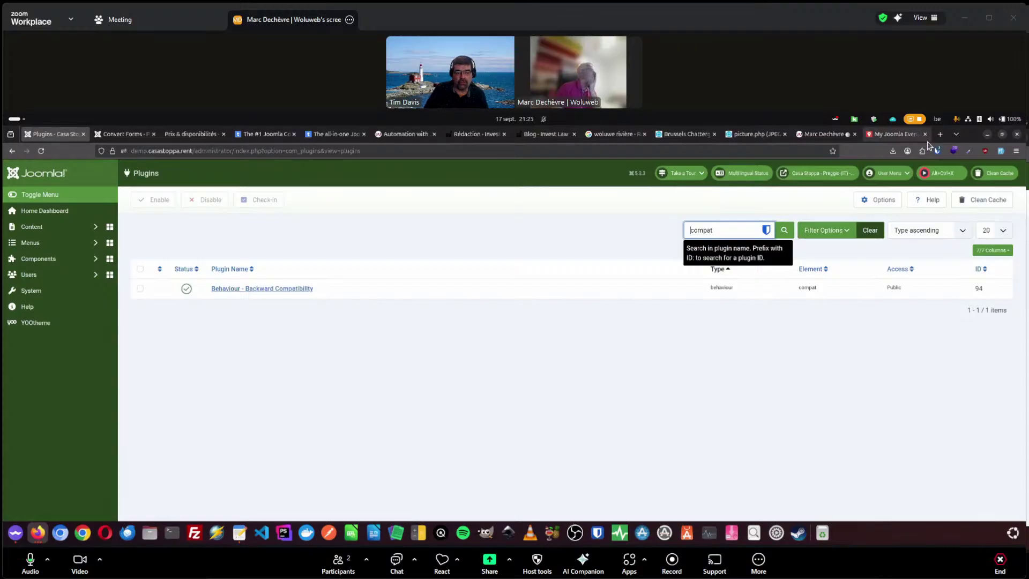
Step: Close the Brussels Chatterguides, picture.php and Joomla events map browser tabs
mouse_move(411, 131)
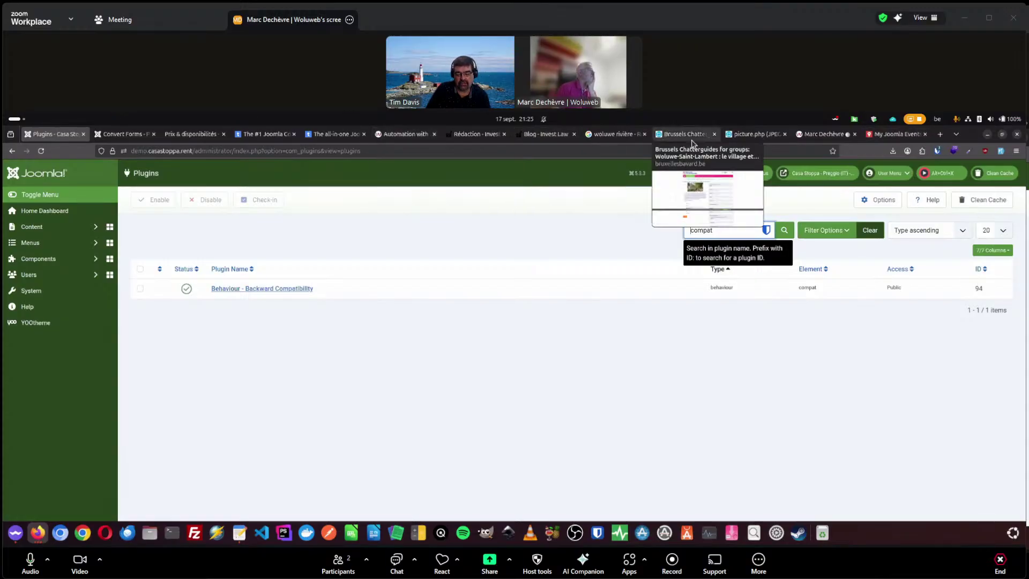
click(714, 134)
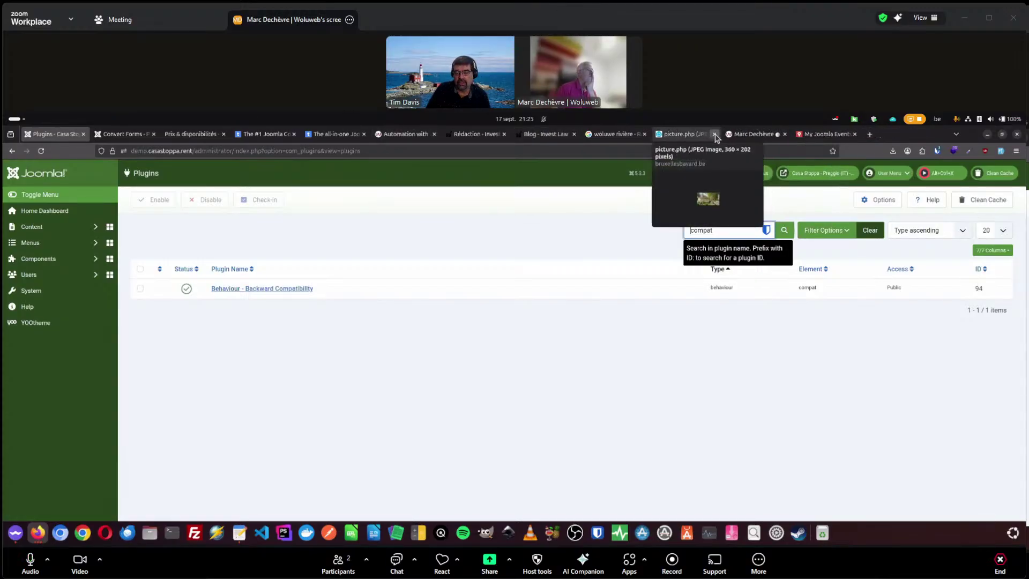
click(714, 134)
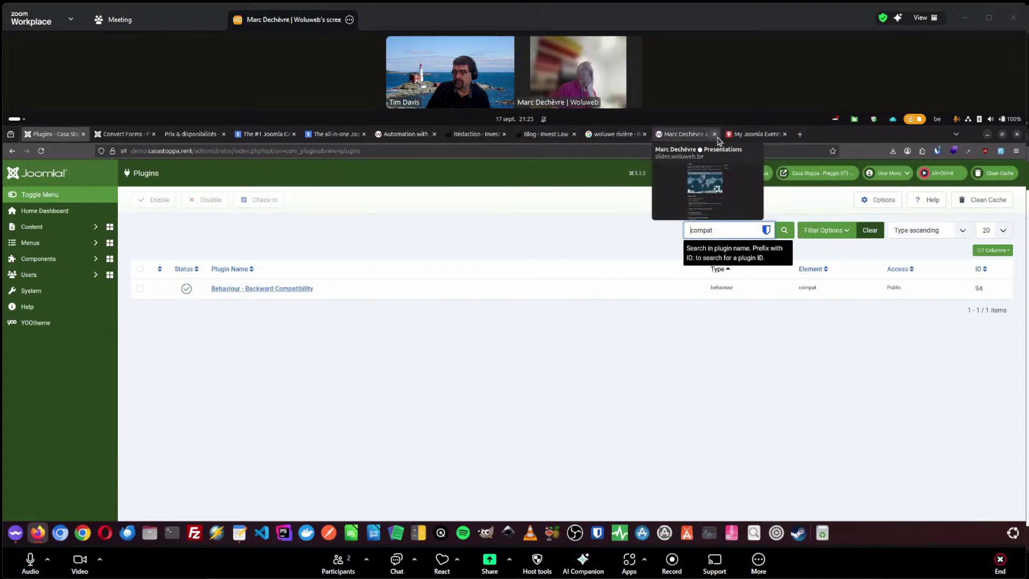
click(756, 135)
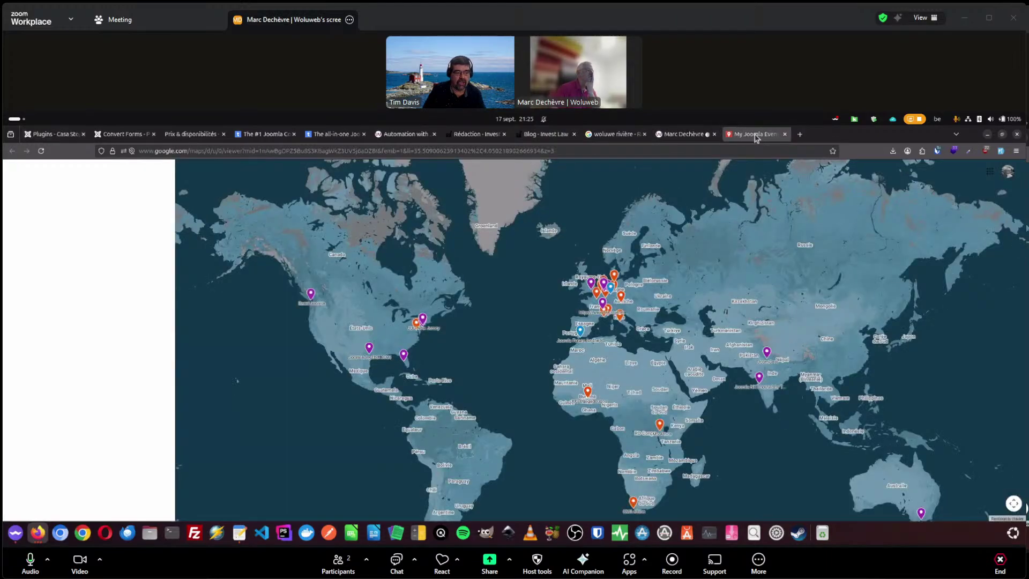
click(785, 134)
Step: Close the slides.woluweb.be presentations, woluwe rivière search, Invest Law Blog, Invest Law Rédaction and Automation with Joomla browser tabs
scroll(711, 295, up, 5)
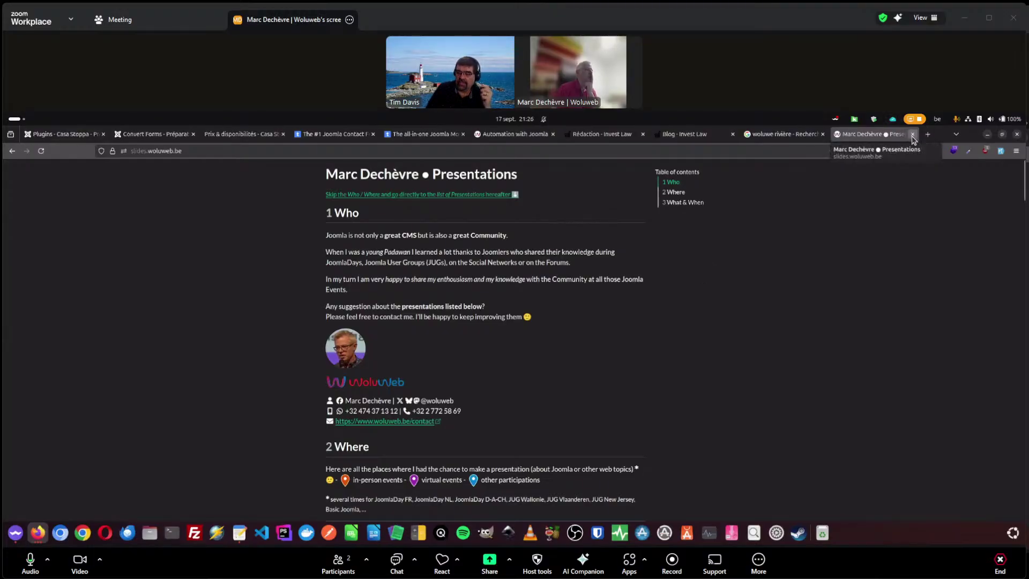
click(913, 134)
click(822, 134)
click(733, 134)
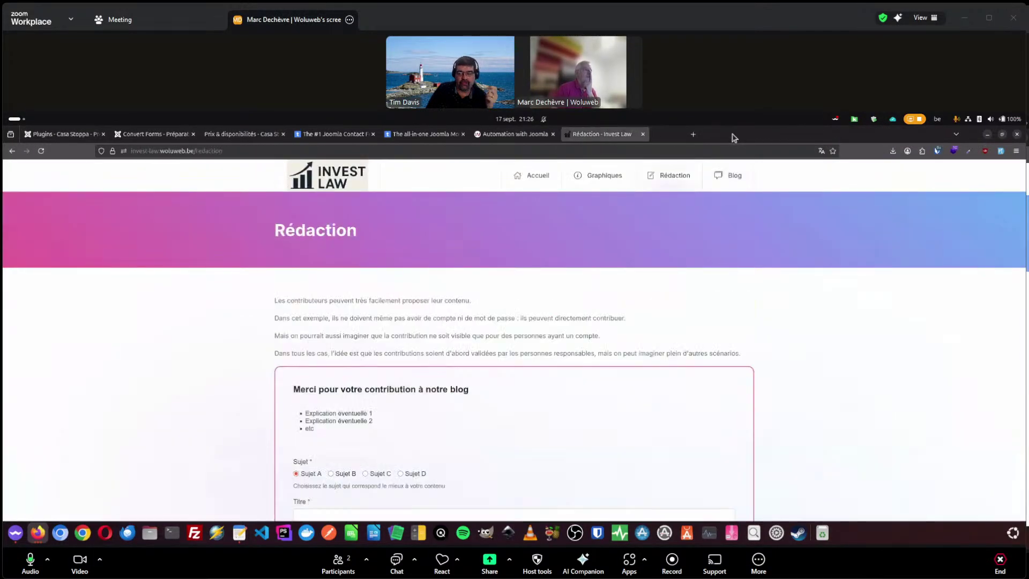
click(643, 134)
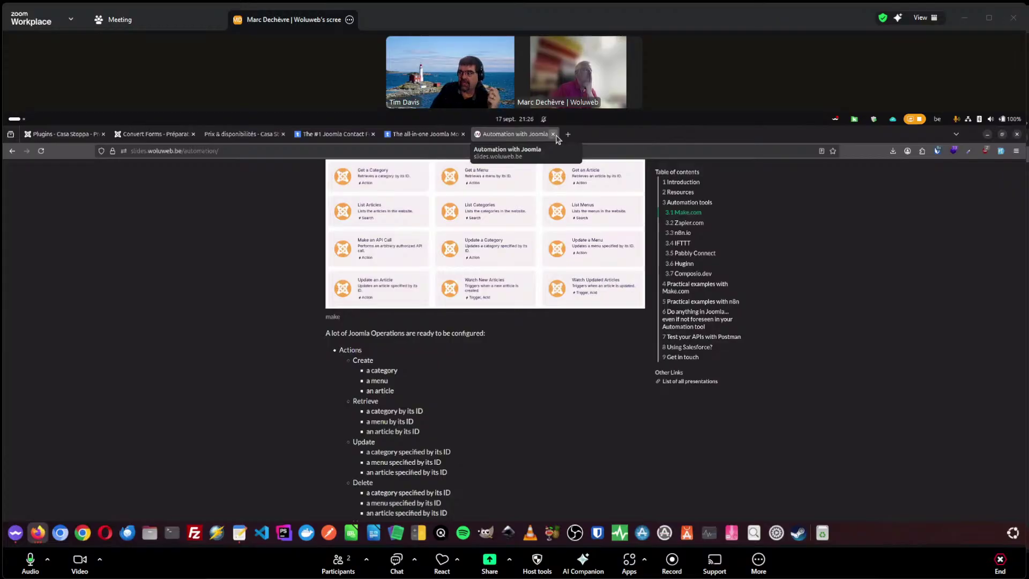
click(553, 134)
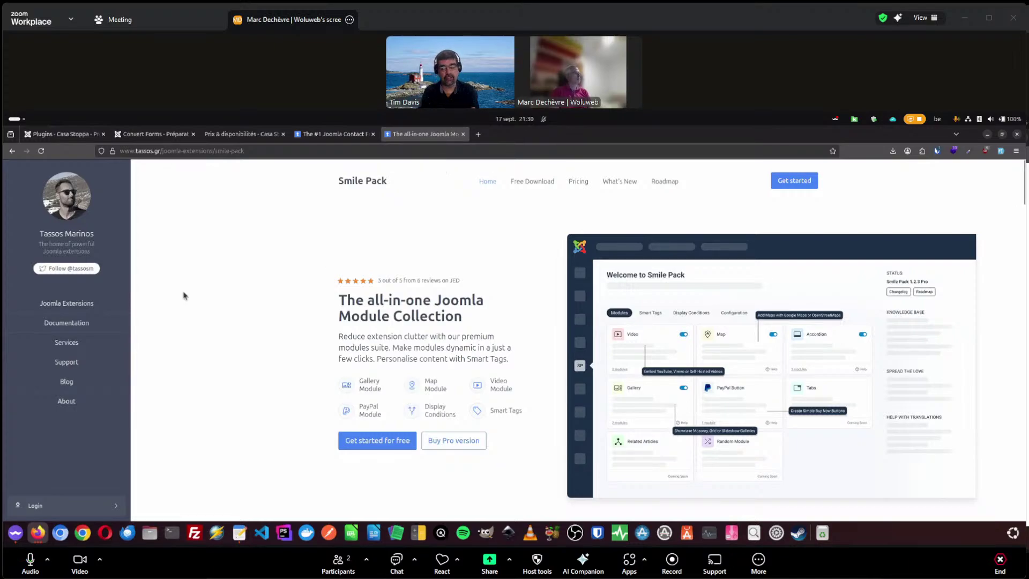
Step: Open the Jul - Aug 2025 Product Updates article from the Tassos blog and view its File Upload Preview Button section
click(67, 381)
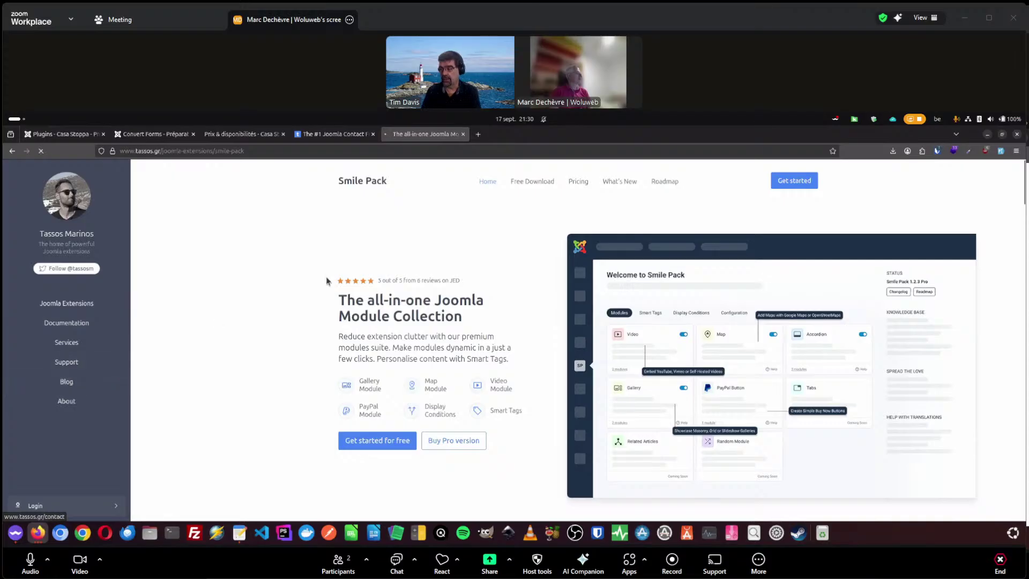
scroll(413, 257, down, 2)
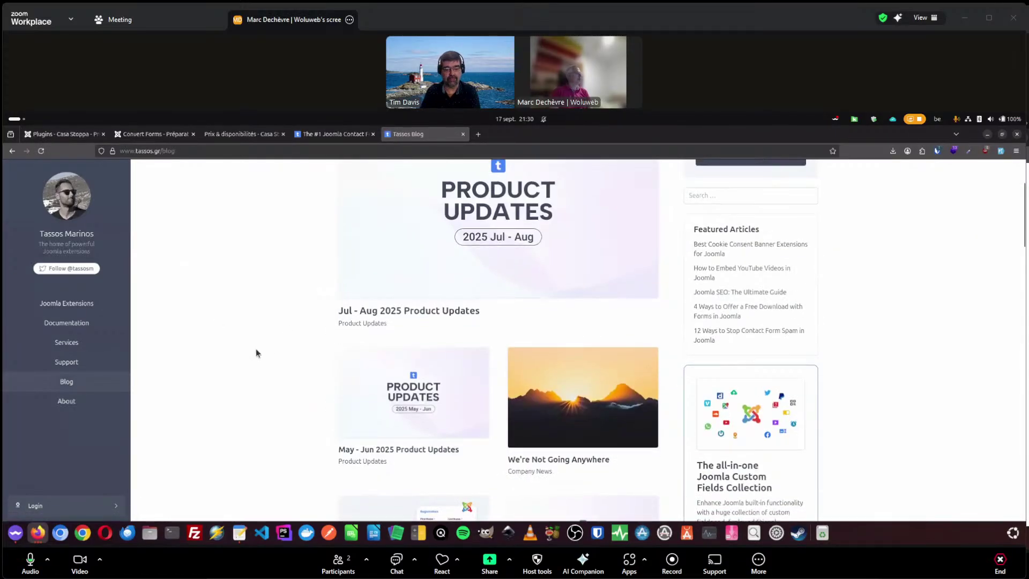
click(405, 267)
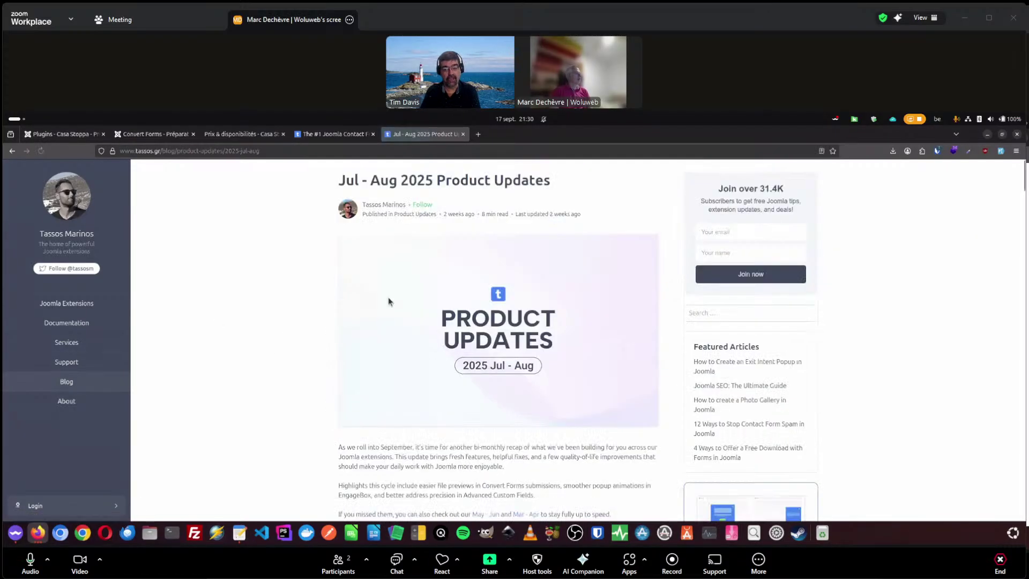
scroll(387, 298, down, 5)
scroll(293, 332, down, 10)
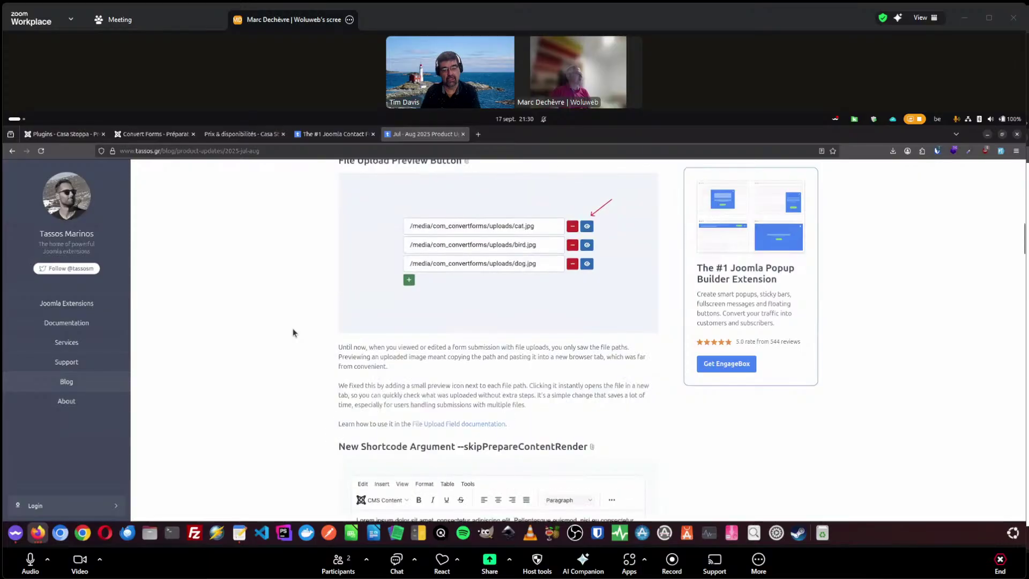
scroll(293, 332, down, 1)
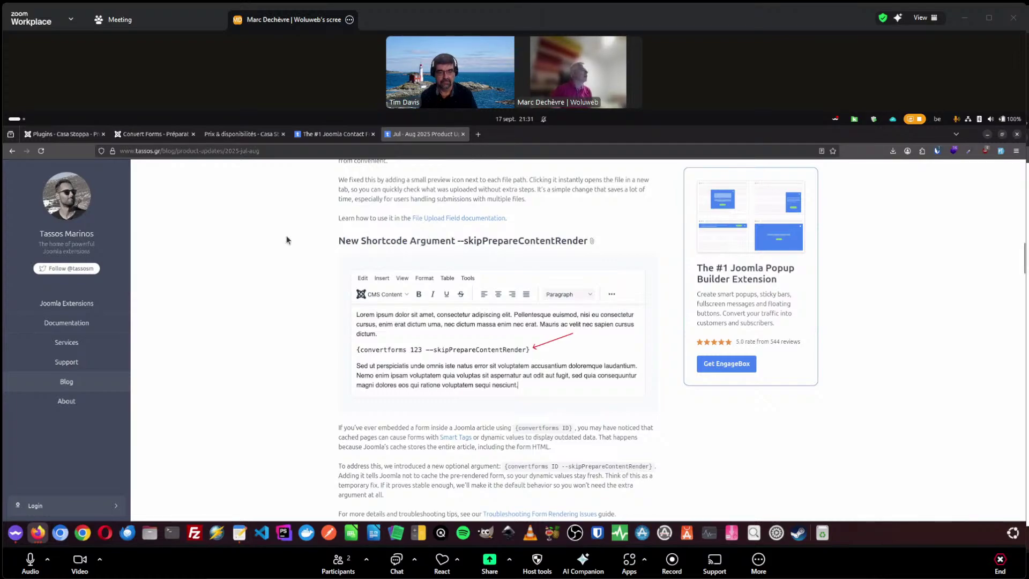
Step: Highlight --skipPrepareContentRender in the article's New Shortcode Argument heading and examine the section's explanation of cached forms
scroll(294, 238, up, 10)
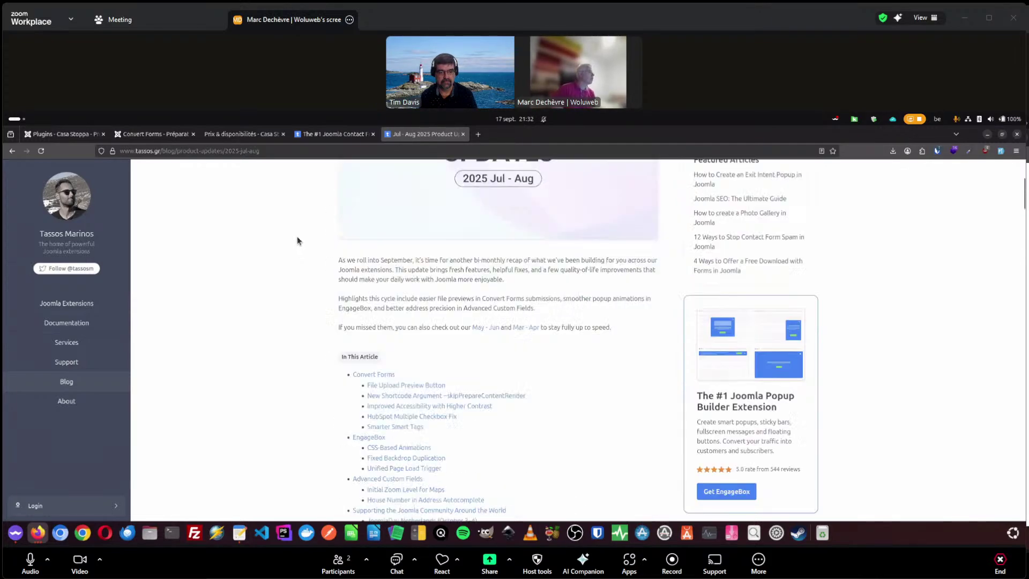
scroll(298, 241, up, 3)
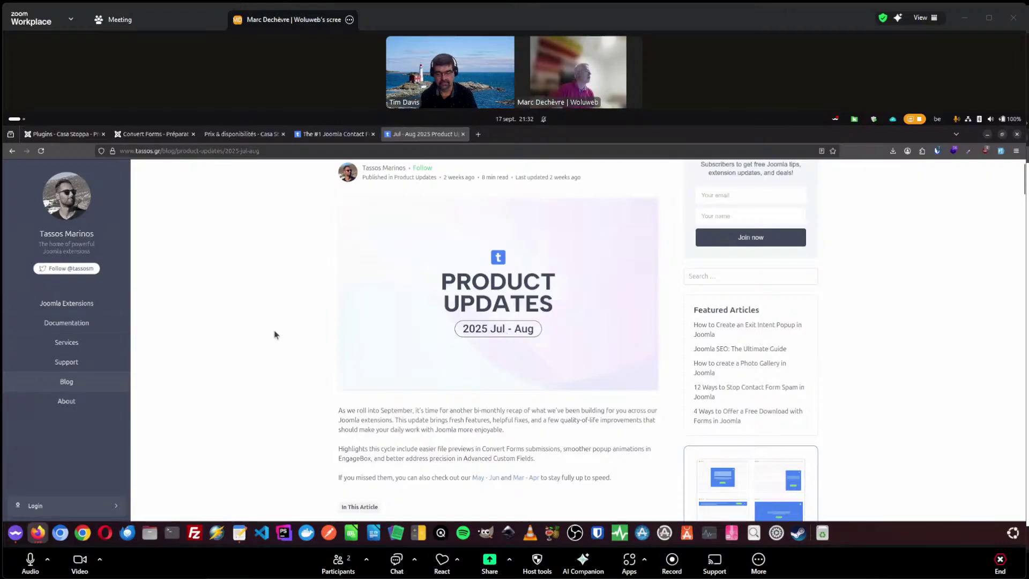
scroll(275, 335, down, 13)
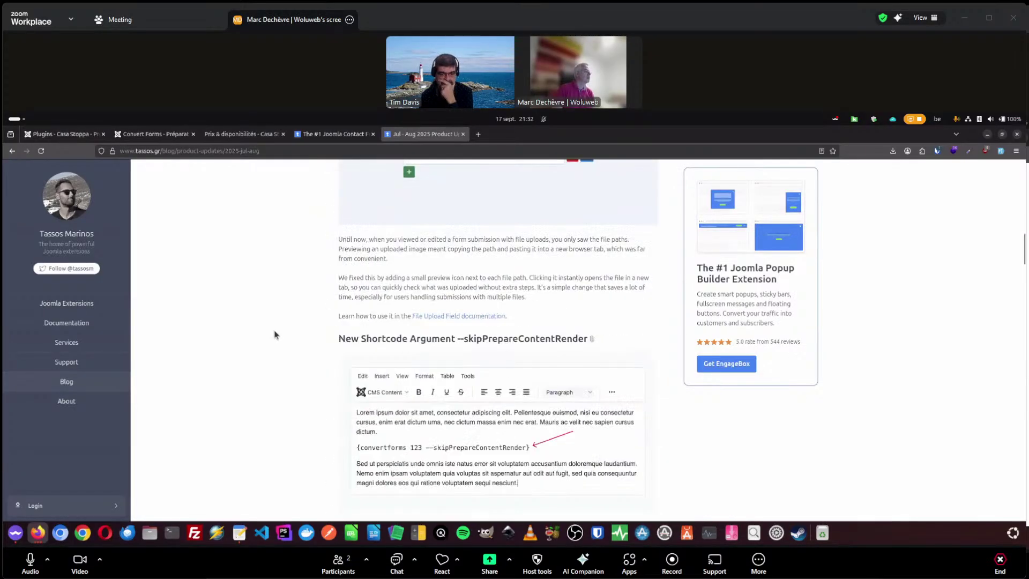
scroll(274, 335, down, 2)
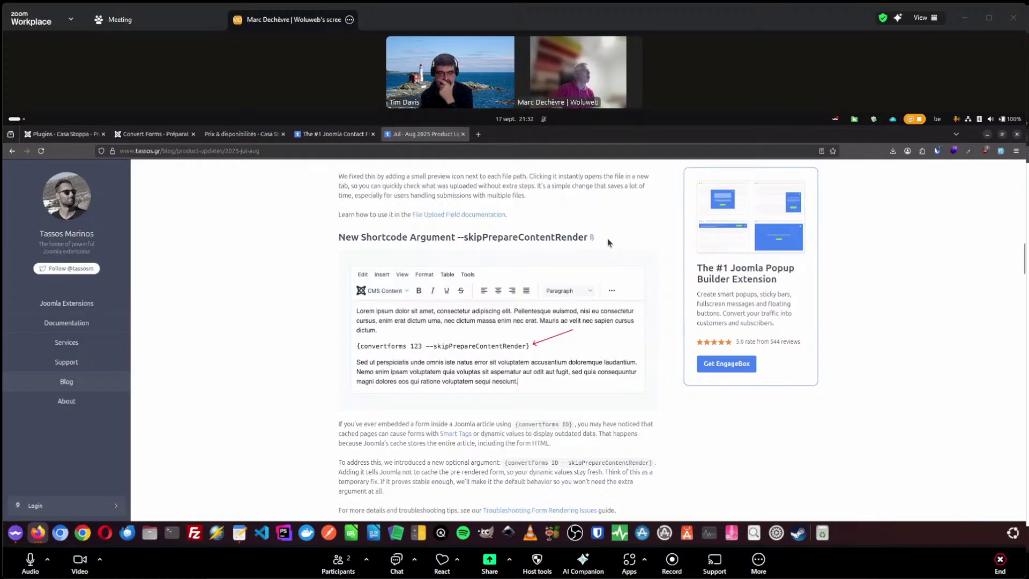
drag(607, 237, 459, 238)
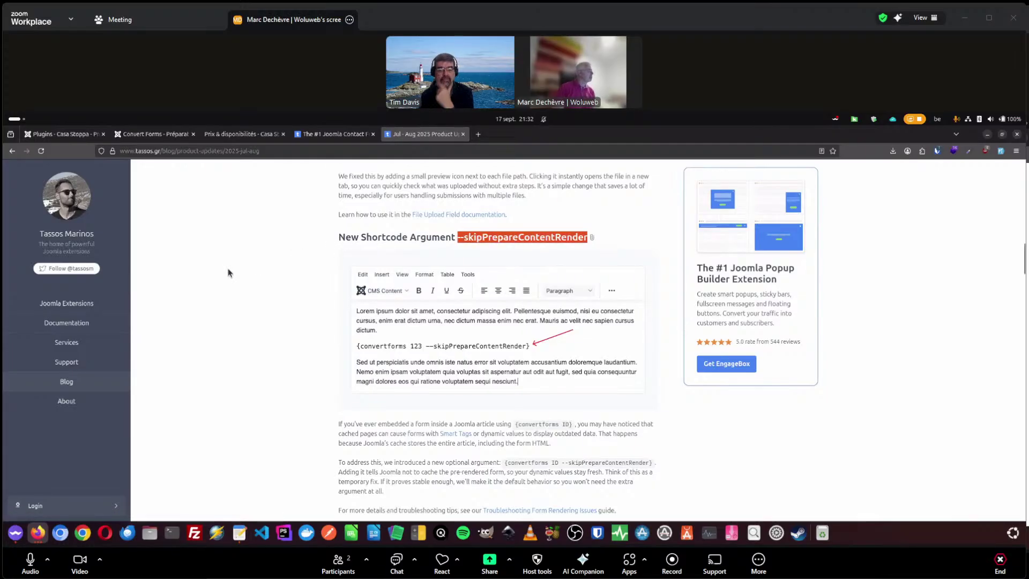
scroll(306, 369, down, 1)
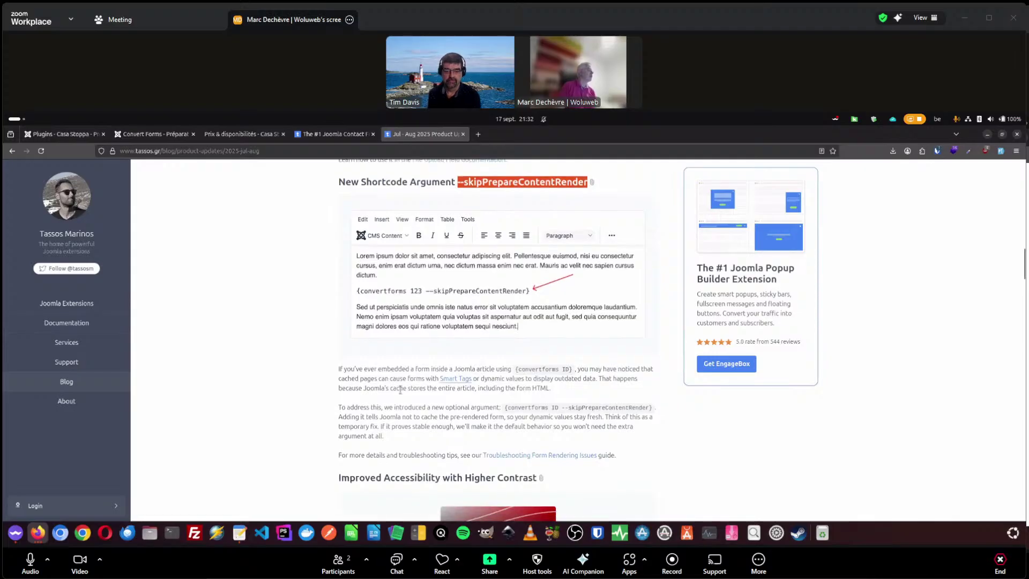
scroll(306, 370, down, 1)
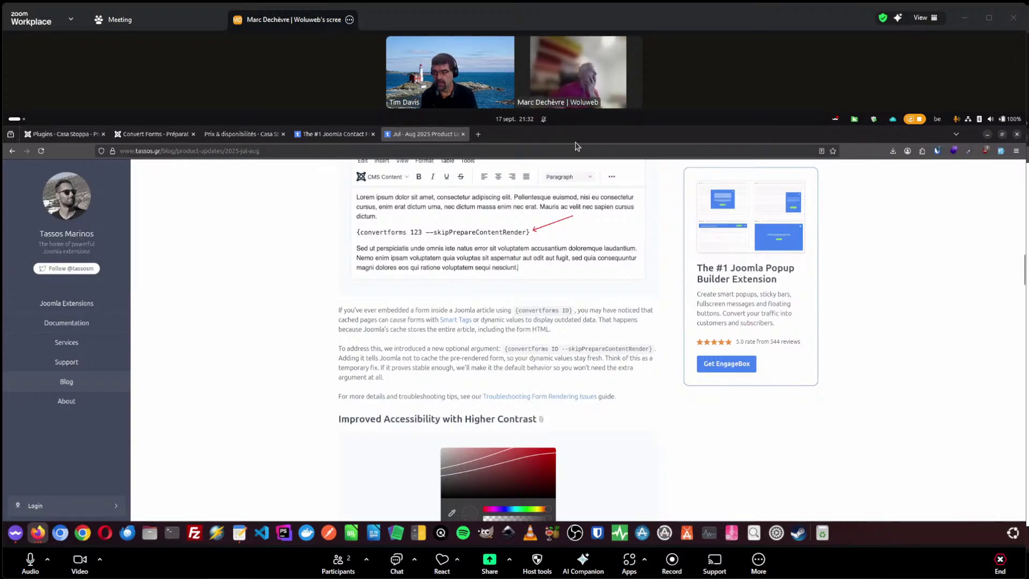
scroll(393, 272, up, 2)
scroll(393, 272, up, 1)
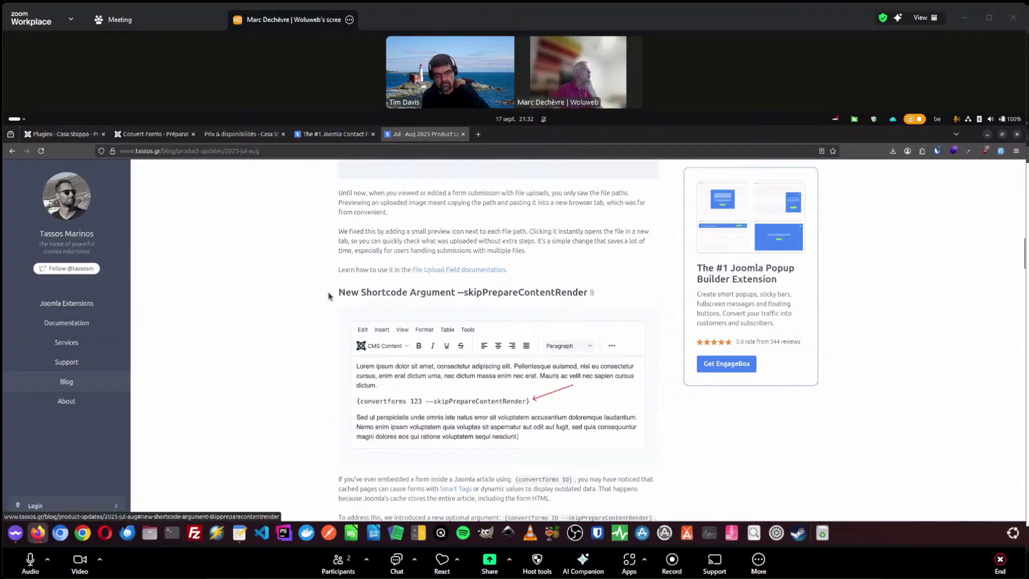
Step: Open the Troubleshooting Form Rendering Issues guide linked from the shortcode section and skim its onContentPrepare fix and alternative workarounds
scroll(328, 291, down, 2)
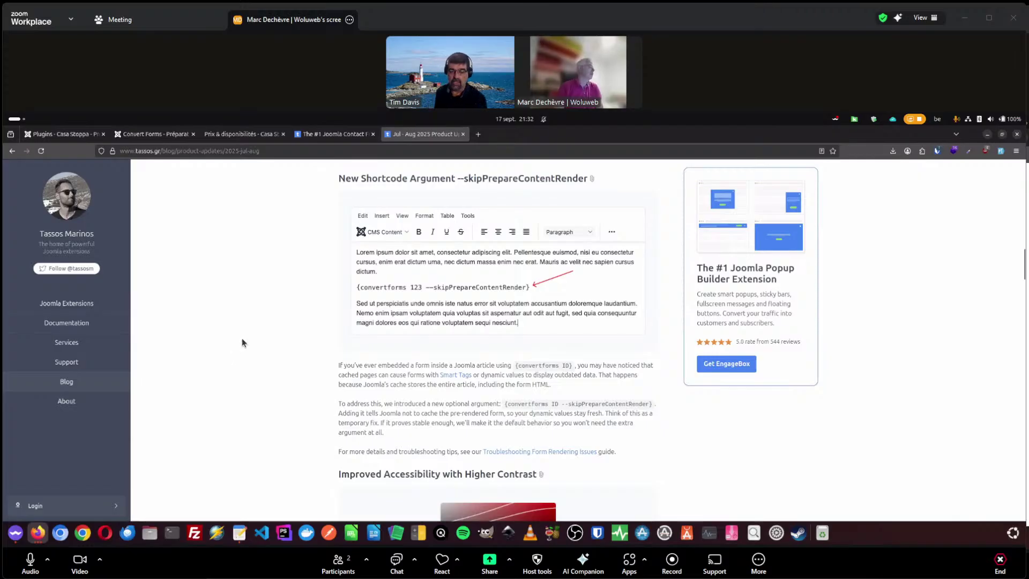
scroll(242, 338, down, 2)
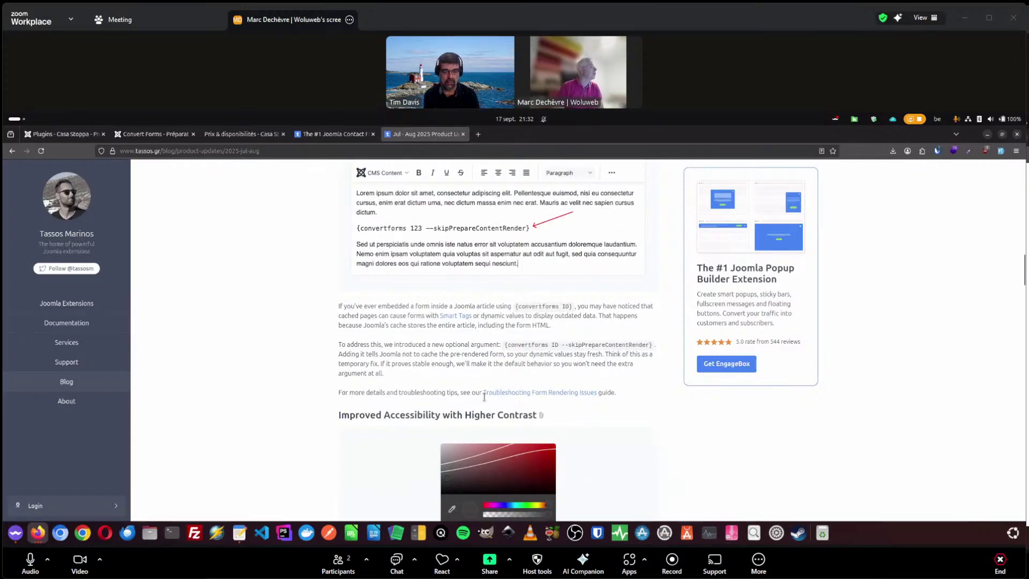
click(535, 394)
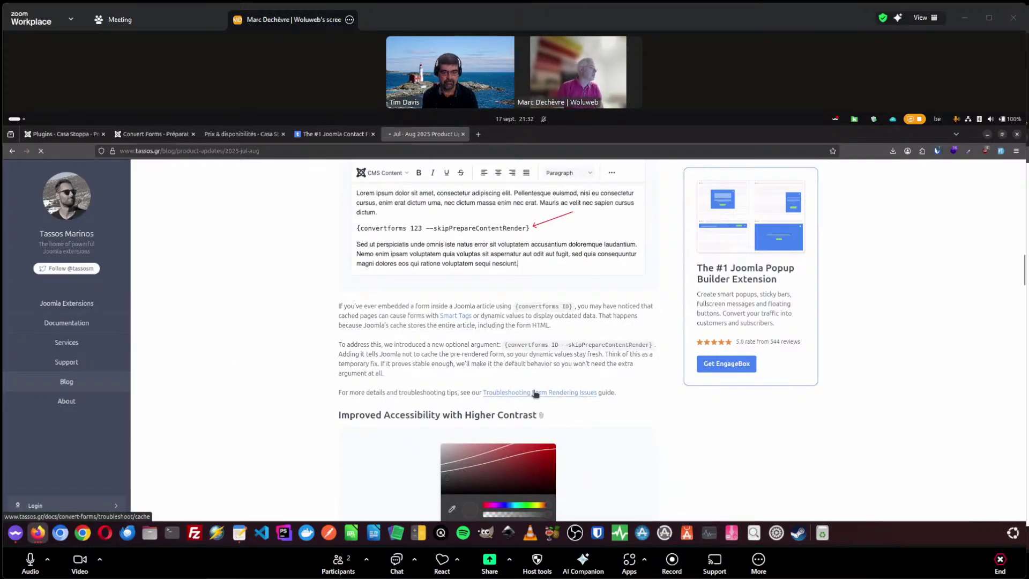
scroll(494, 301, down, 6)
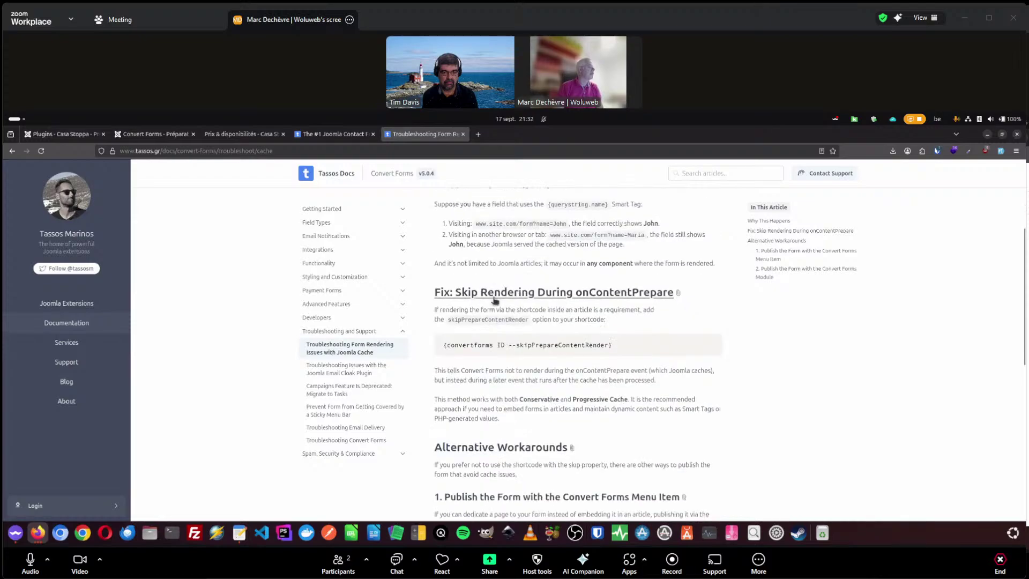
scroll(494, 301, down, 5)
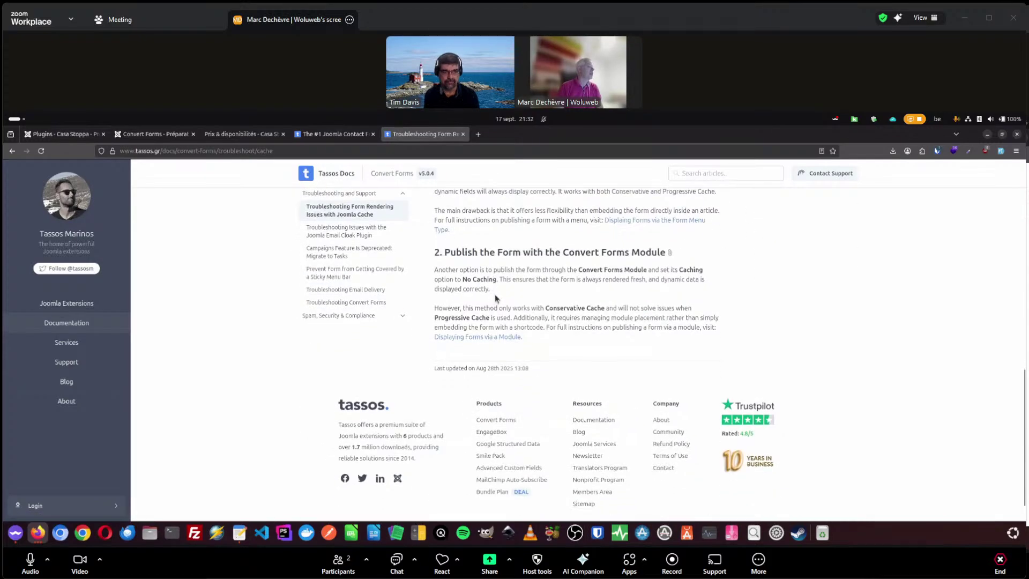
scroll(495, 296, up, 5)
scroll(495, 294, up, 3)
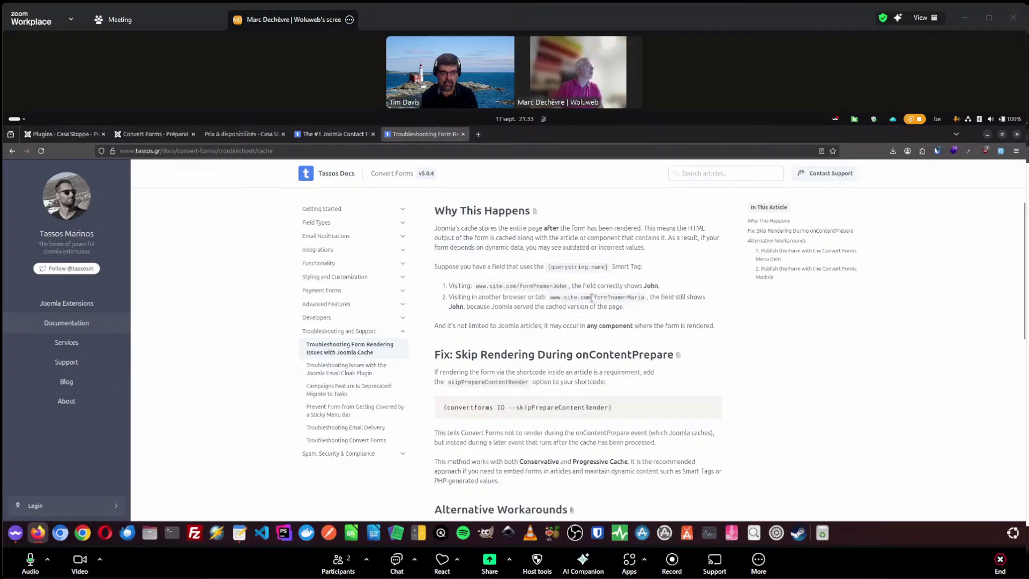
Step: Highlight the name query parameter in the second example URL under Why This Happens and examine the Skip Rendering During onContentPrepare fix
drag(591, 297, 627, 298)
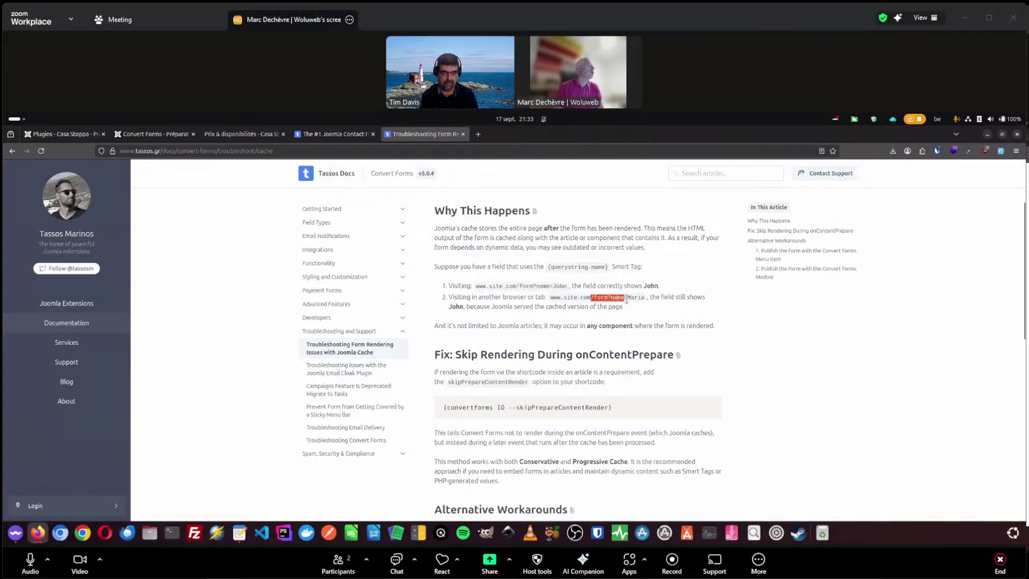
click(583, 298)
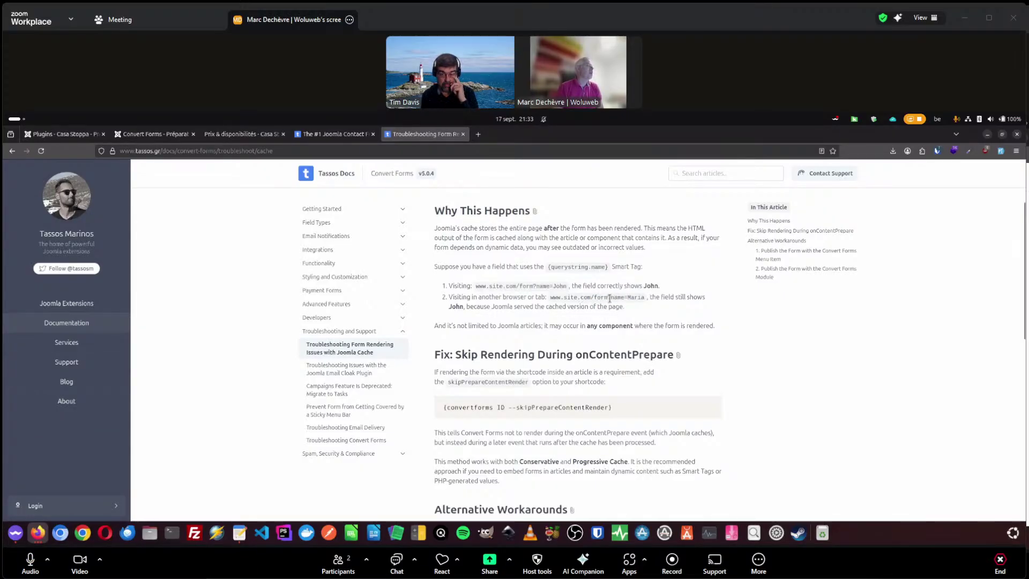
drag(607, 298, 646, 299)
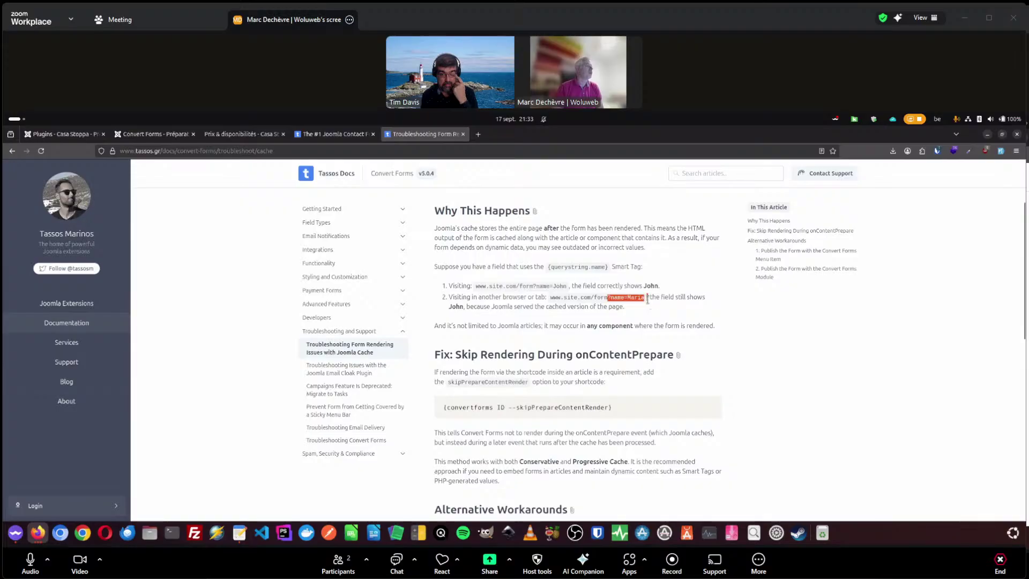
click(509, 324)
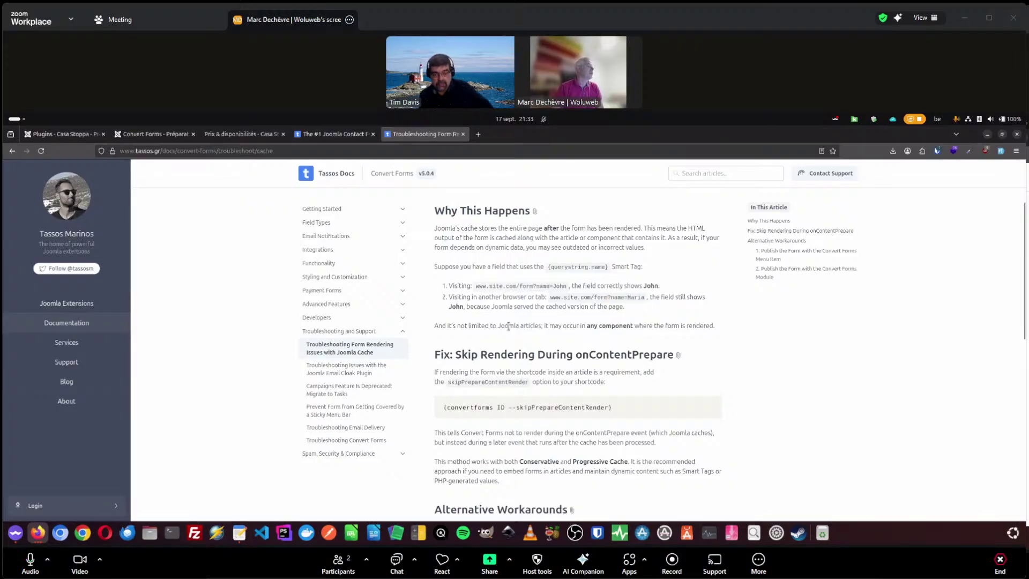
scroll(531, 306, down, 2)
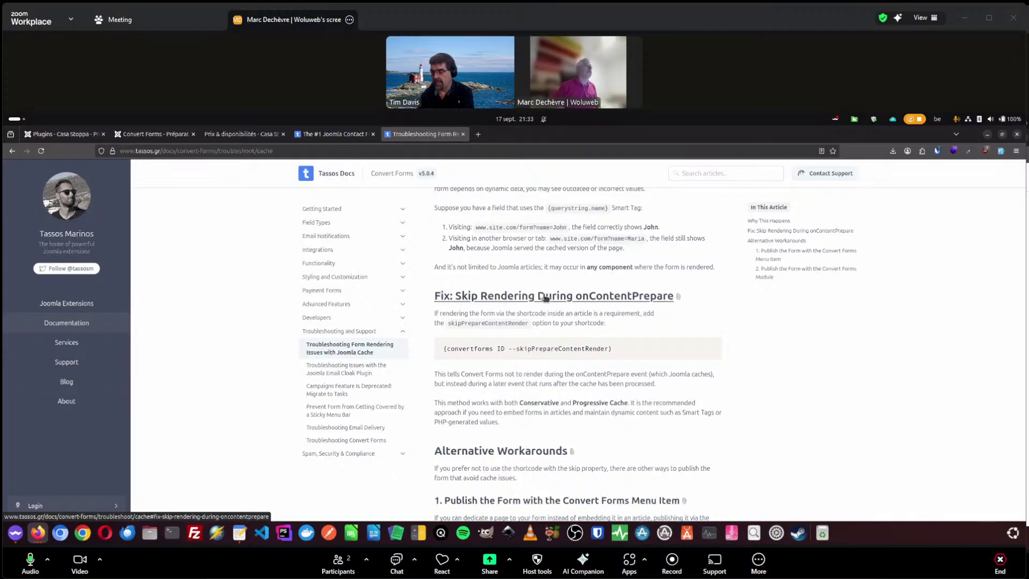
Step: Close the troubleshooting guide's browser tab and open web357.com in a new tab
click(463, 135)
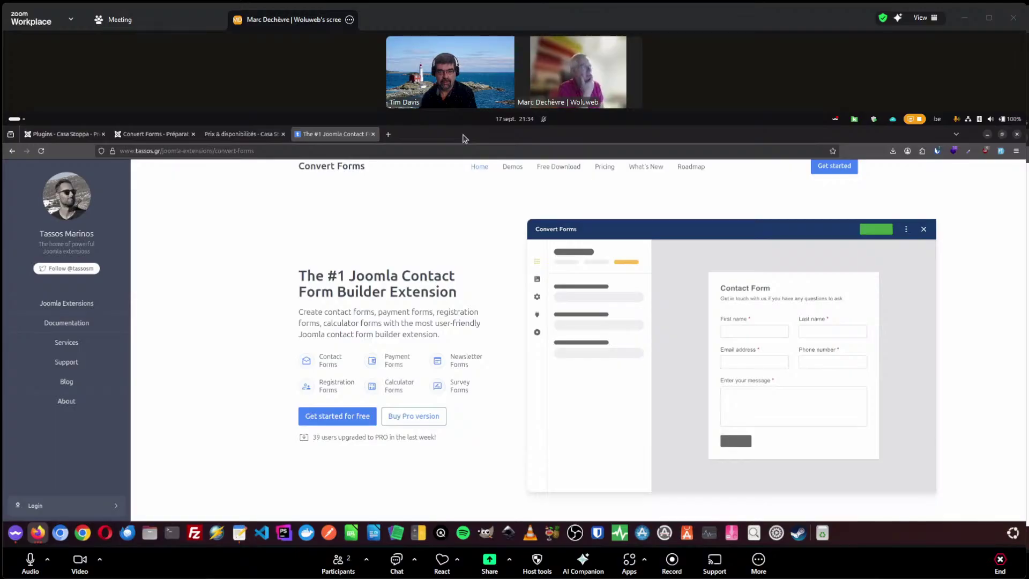
click(388, 134)
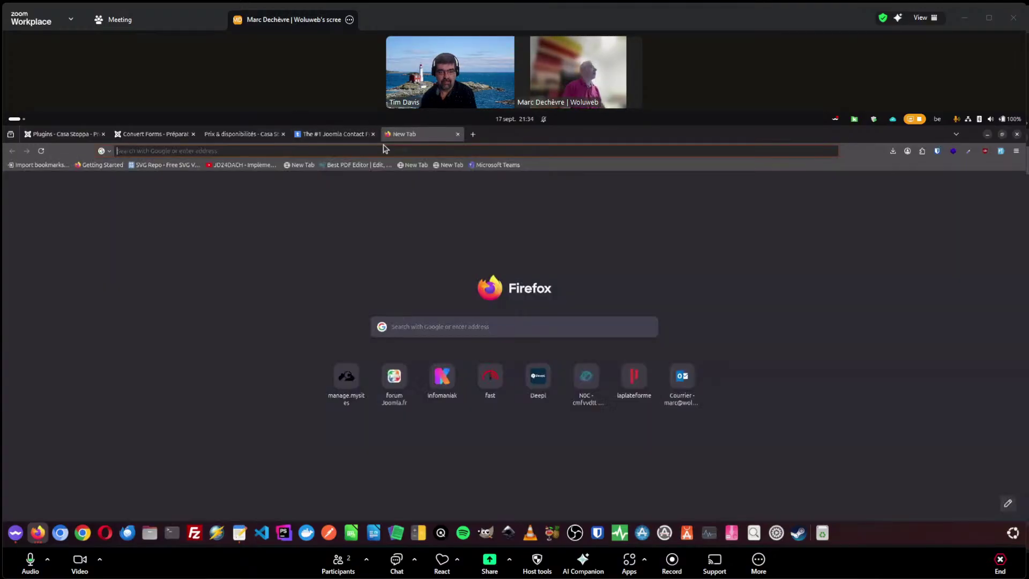
text(web357)
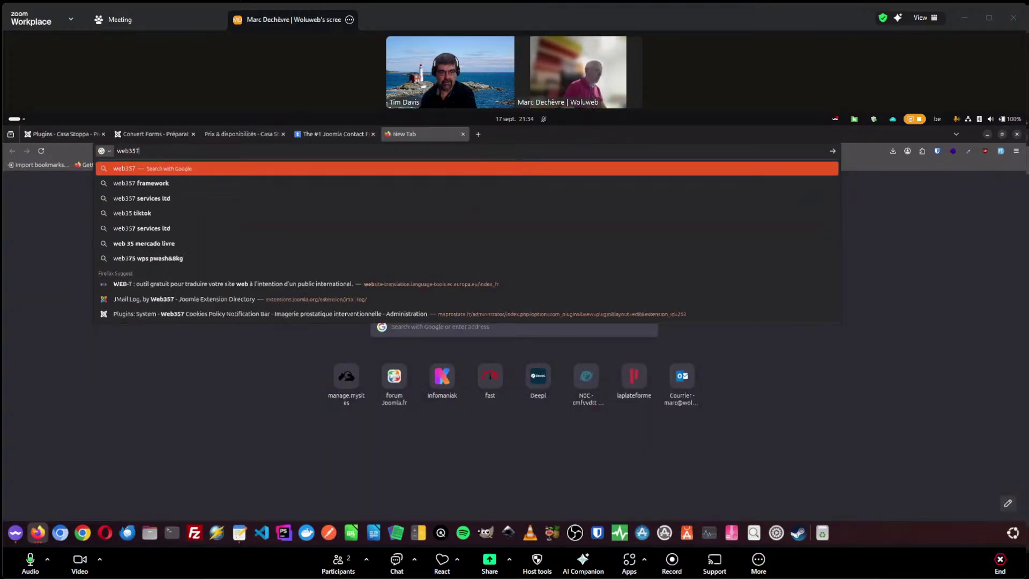
text(.com)
key(Return)
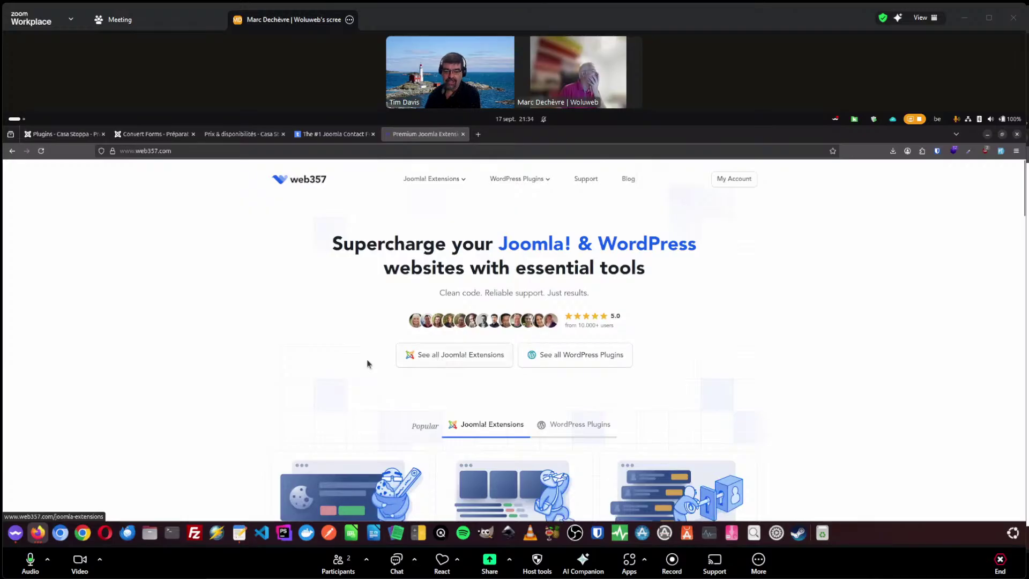
Step: Look through the popular Joomla extensions on the web357 homepage and open the complete list of Joomla extensions
scroll(358, 360, down, 5)
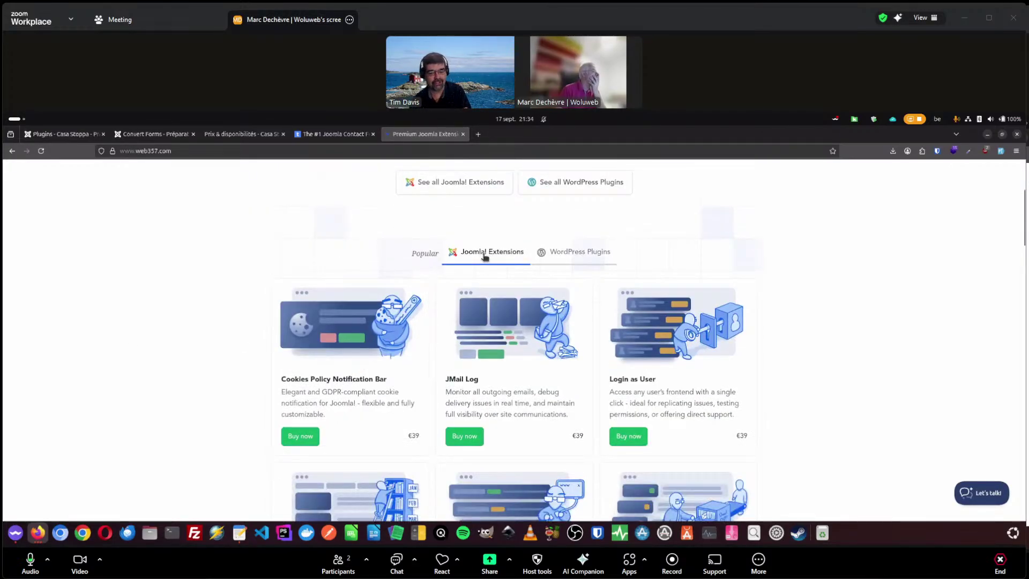
scroll(207, 284, down, 3)
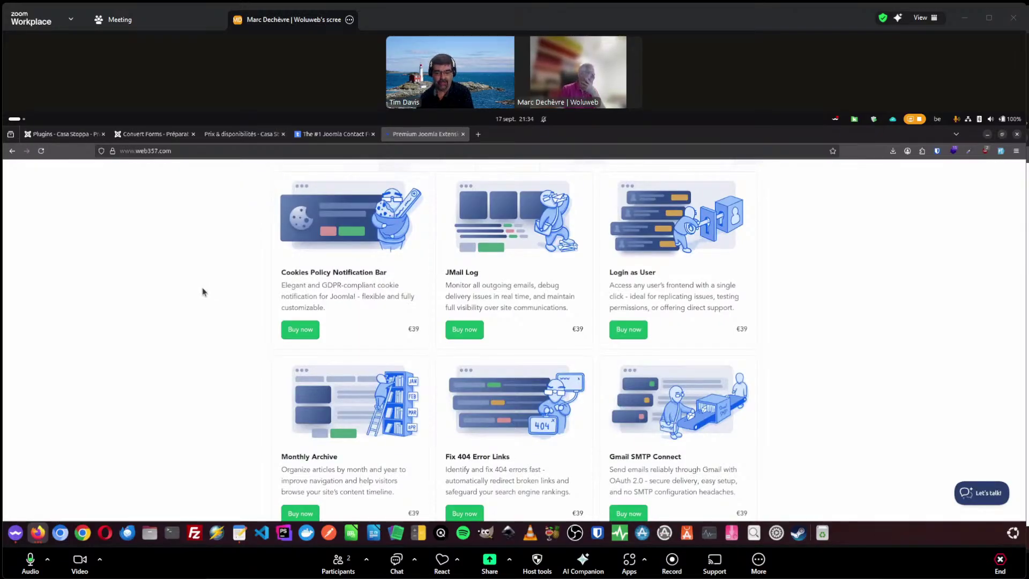
scroll(199, 293, down, 3)
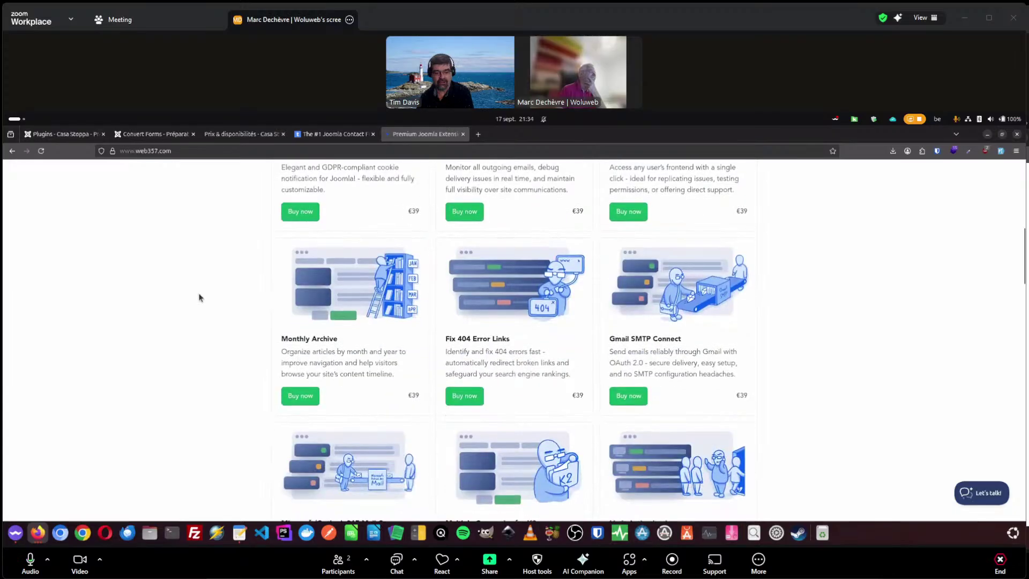
scroll(199, 294, down, 1)
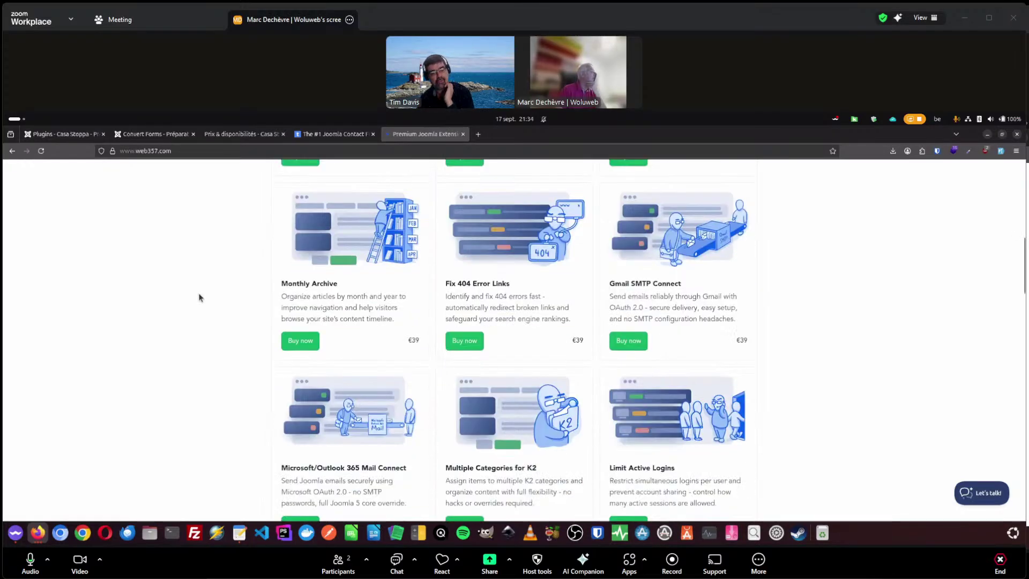
scroll(199, 294, down, 1)
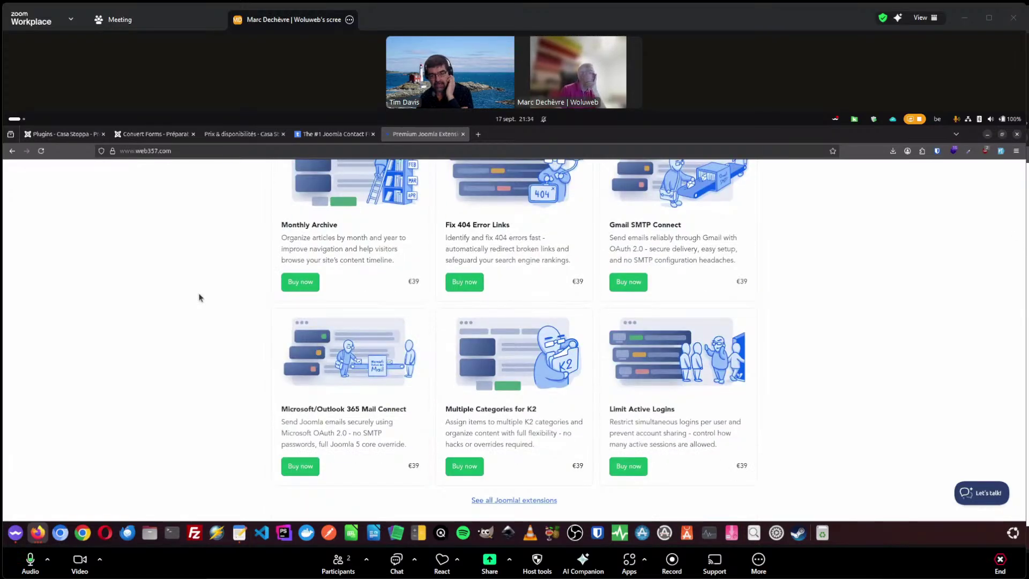
scroll(199, 298, down, 1)
click(513, 452)
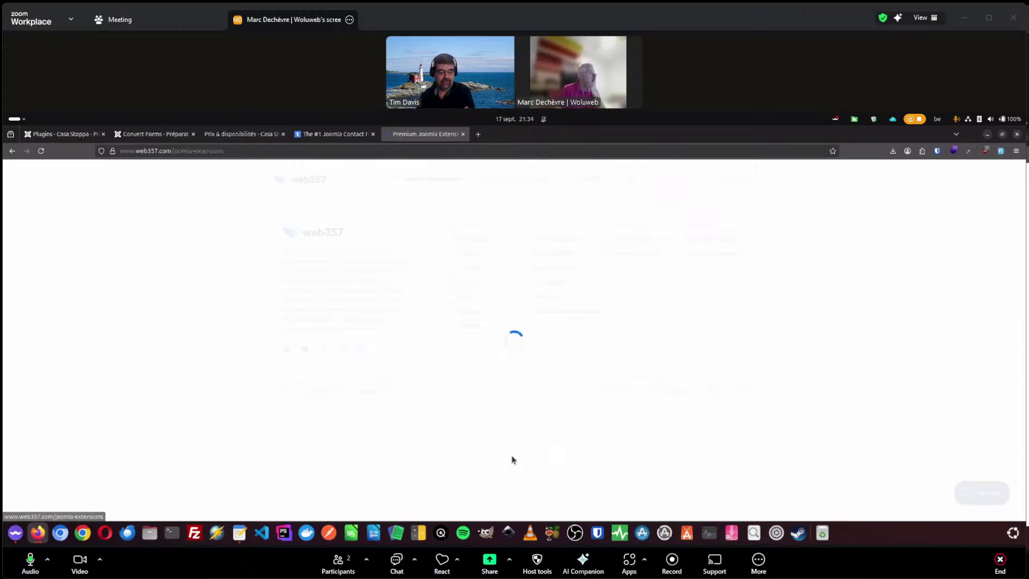
Step: Examine the full web357 catalogue of Joomla extensions, from the paid ones to the free downloads
scroll(215, 369, down, 2)
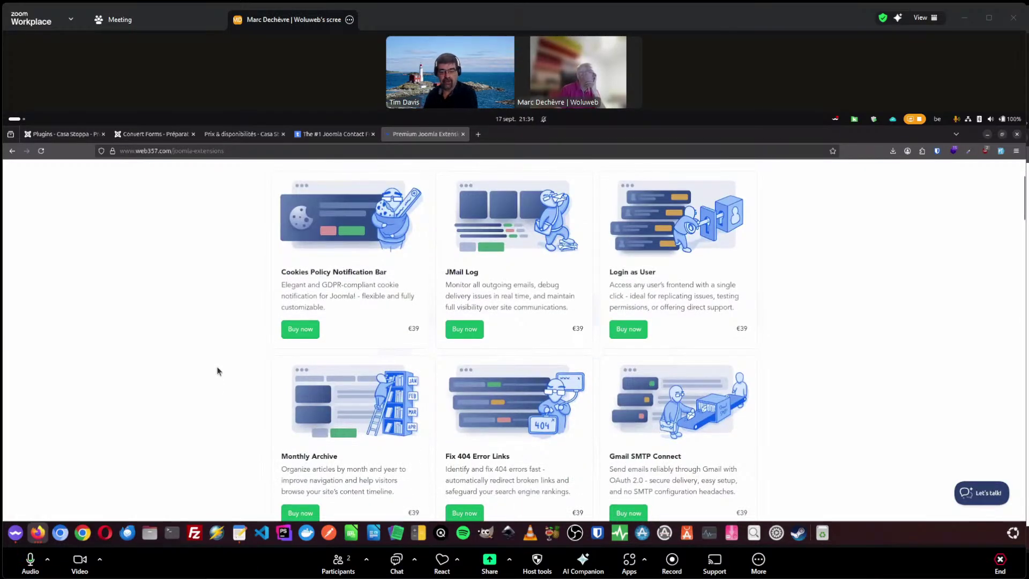
scroll(218, 371, down, 2)
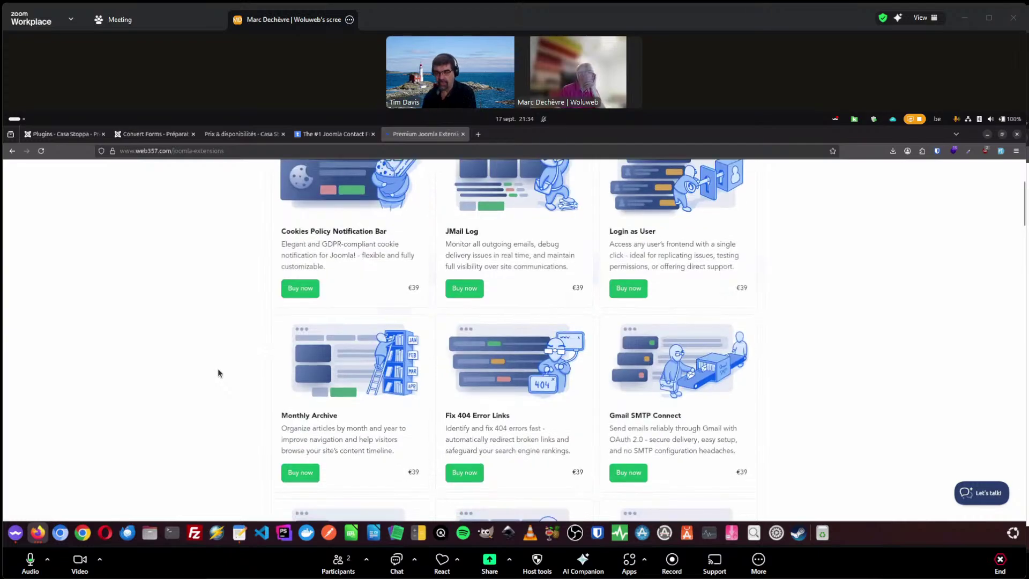
scroll(217, 372, down, 3)
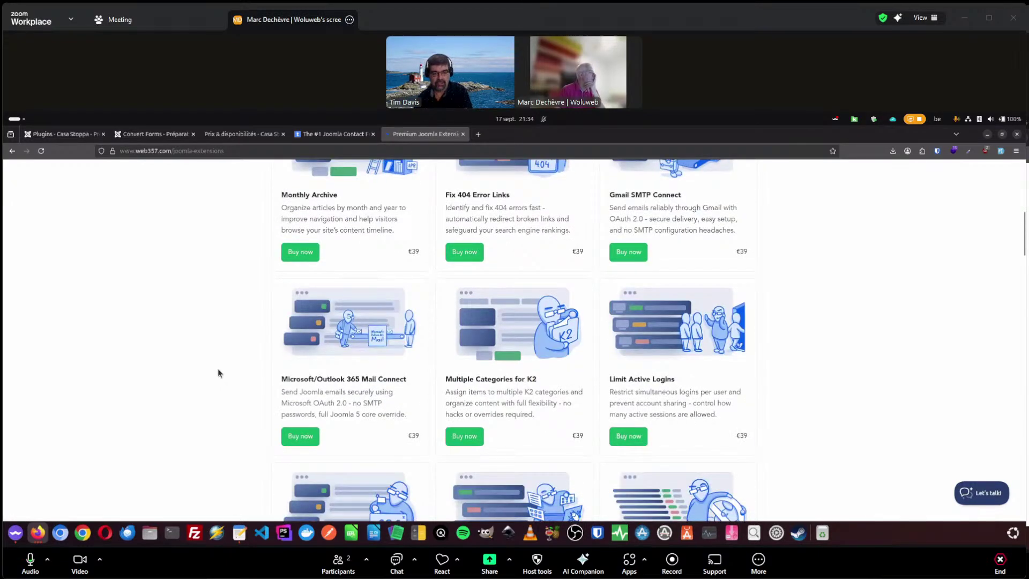
scroll(217, 372, down, 4)
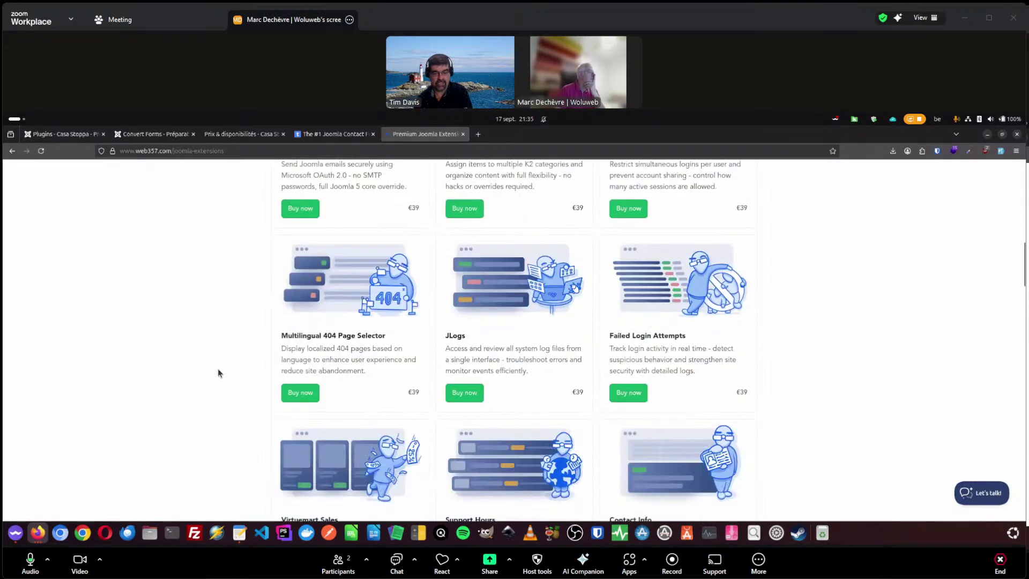
scroll(218, 373, down, 1)
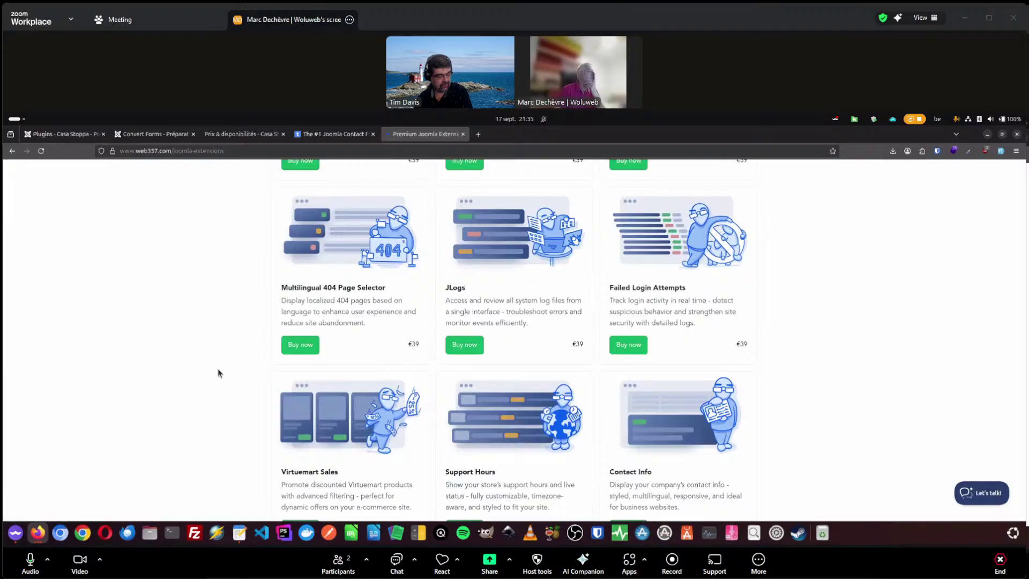
scroll(217, 373, down, 2)
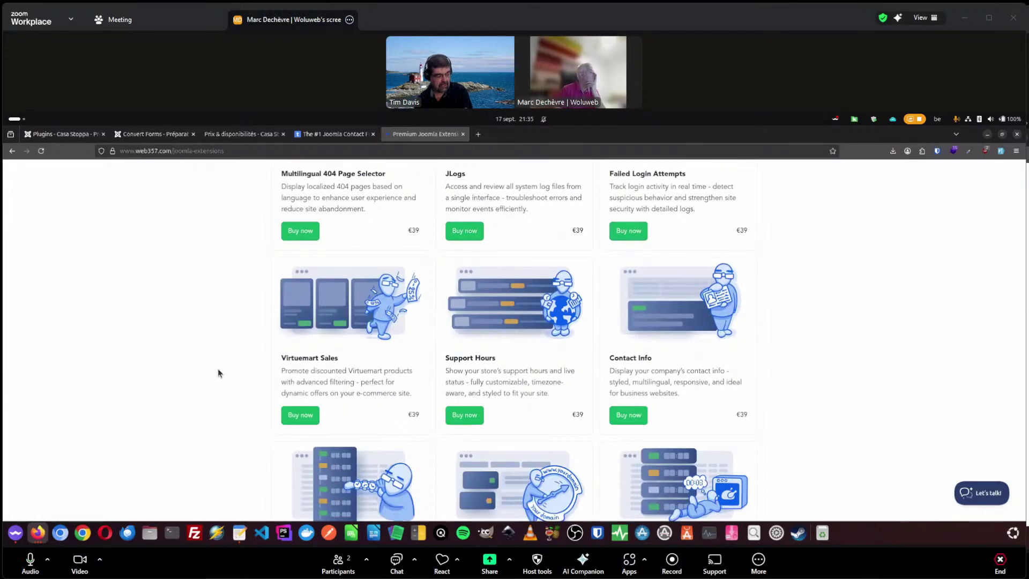
scroll(218, 374, down, 2)
scroll(218, 368, down, 1)
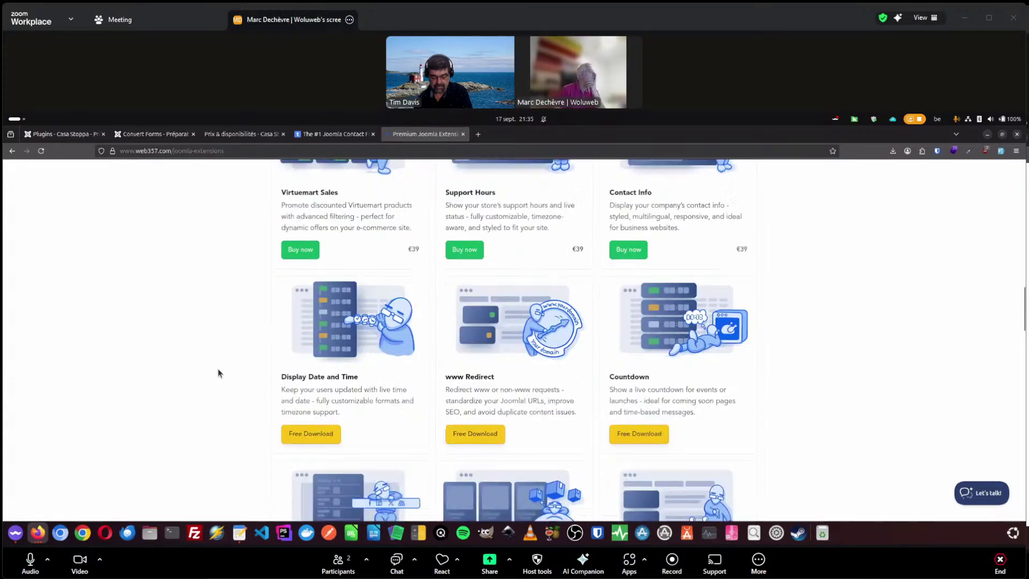
scroll(218, 368, down, 1)
scroll(218, 368, down, 2)
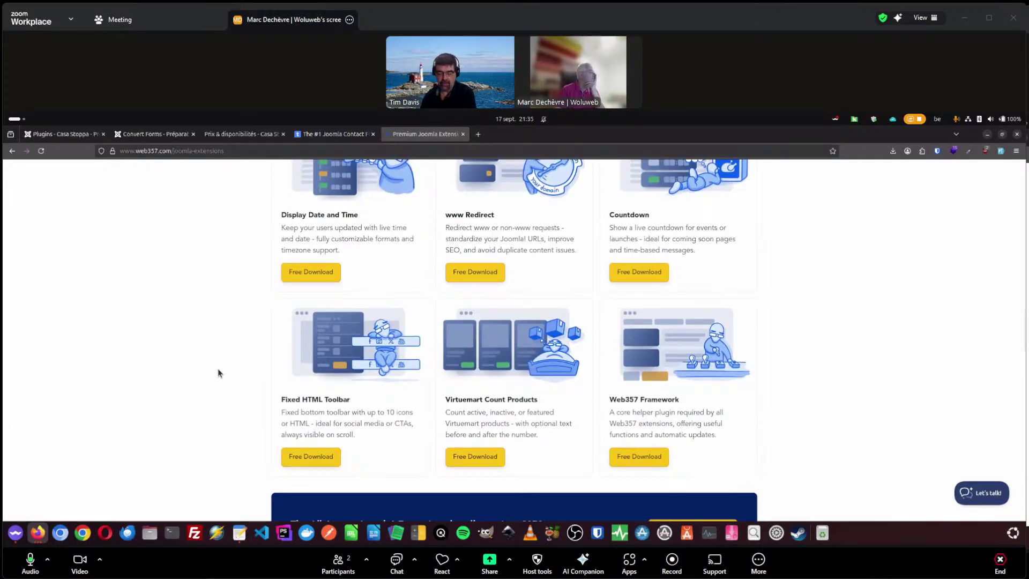
scroll(220, 368, down, 8)
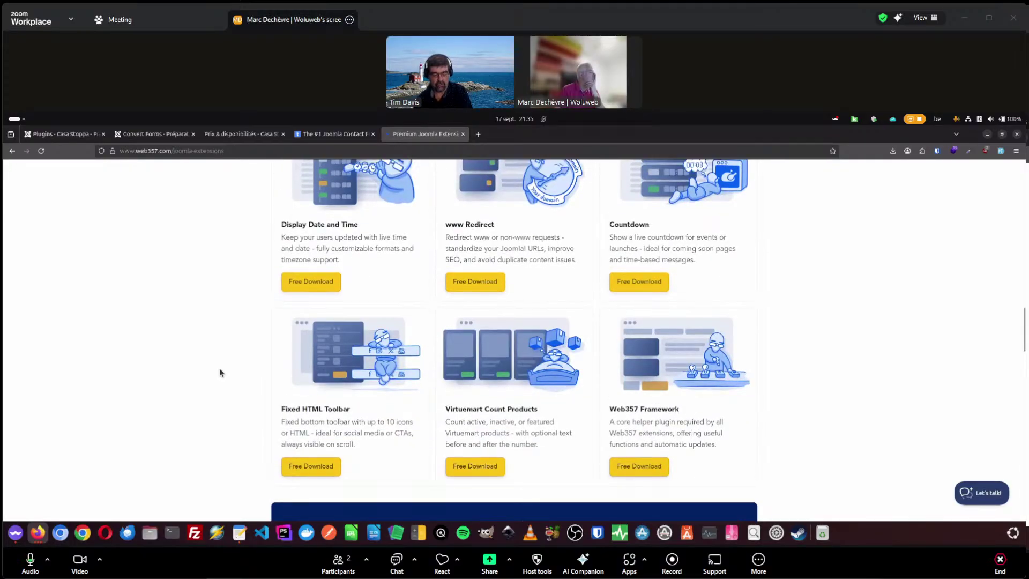
scroll(225, 372, up, 10)
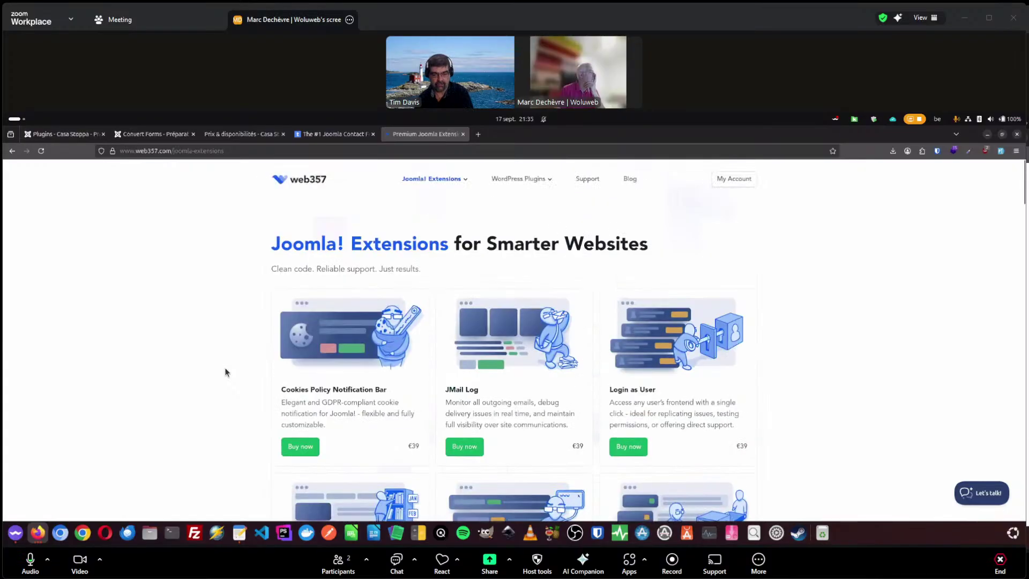
Step: Open the Gmail SMTP Connect extension from the catalogue in a new browser tab and view its product page
scroll(225, 372, down, 3)
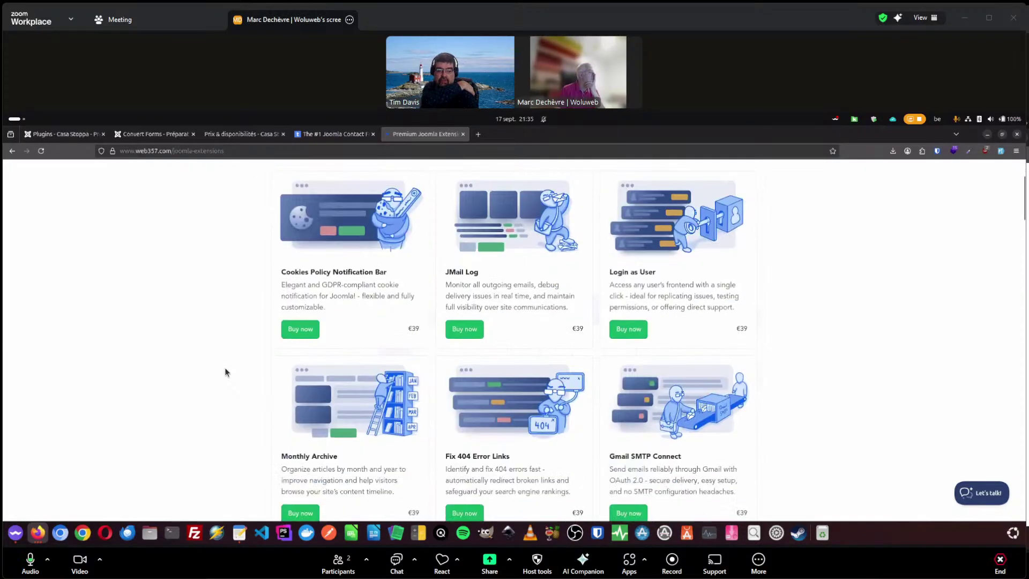
scroll(225, 372, down, 1)
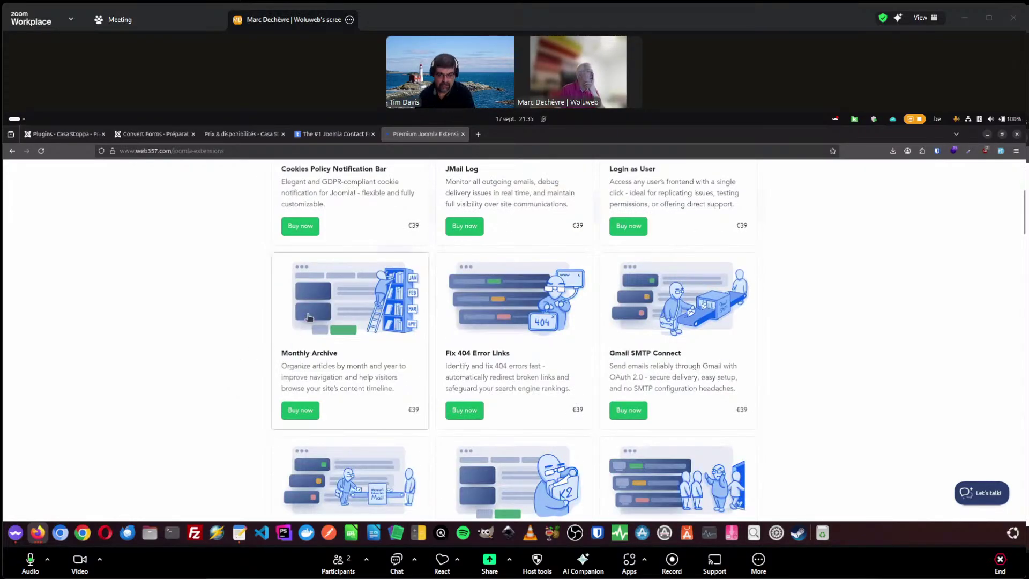
right_click(638, 356)
click(664, 361)
click(517, 134)
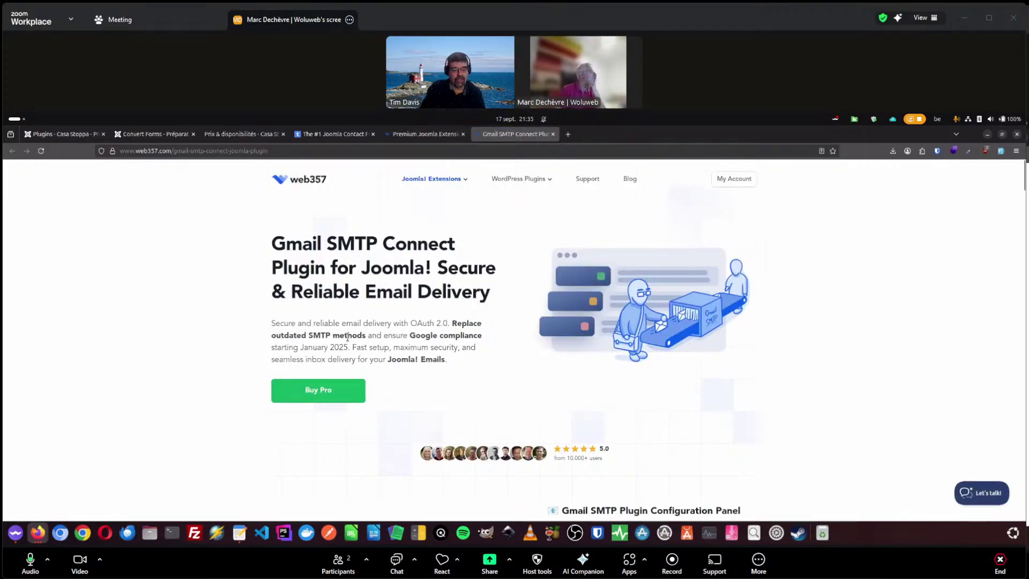
scroll(487, 292, down, 3)
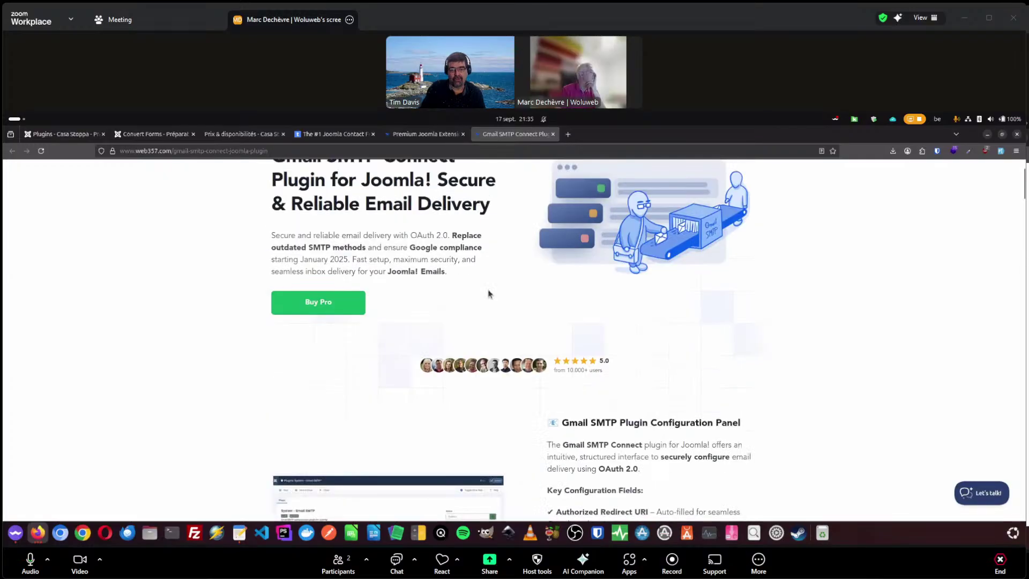
Step: Review the Gmail SMTP Connect configuration and Google account authorization sections, and close both web357 browser tabs
scroll(487, 292, down, 4)
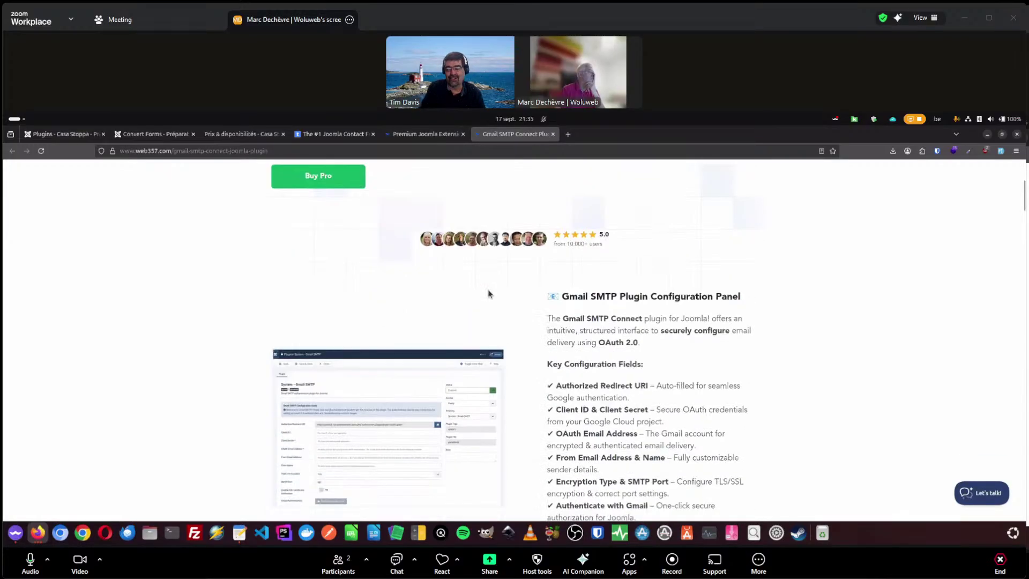
scroll(490, 293, down, 2)
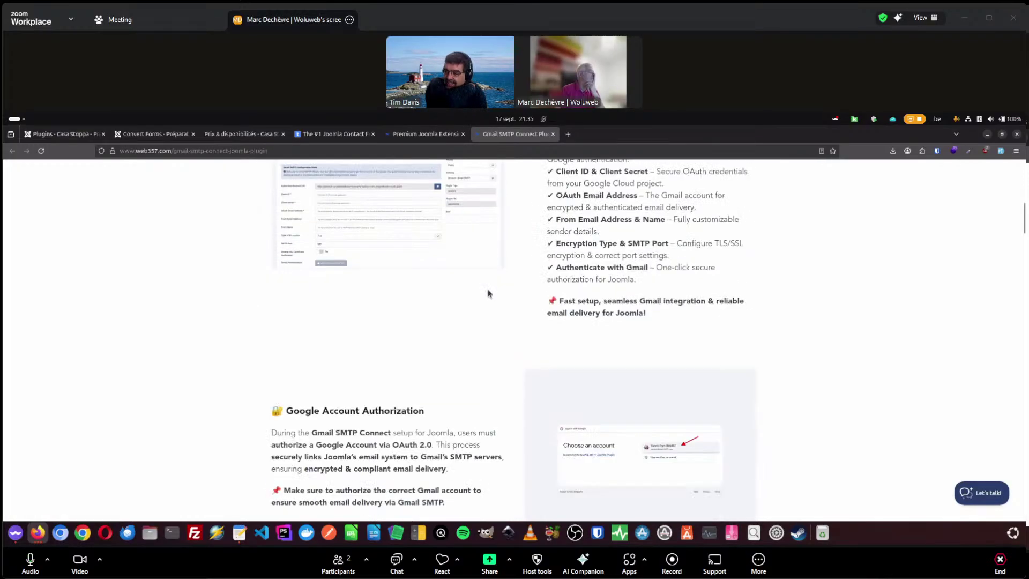
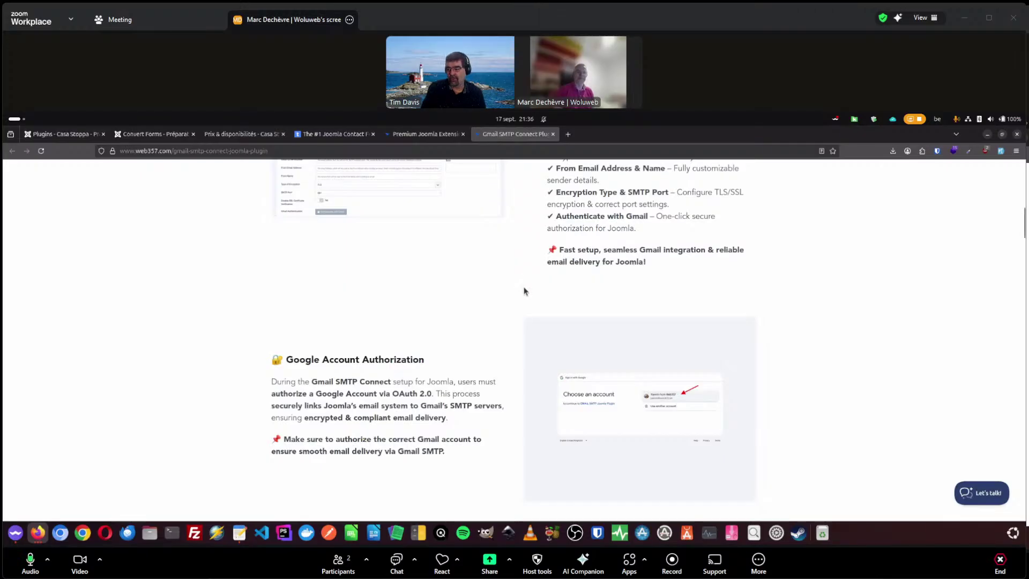
scroll(525, 291, up, 10)
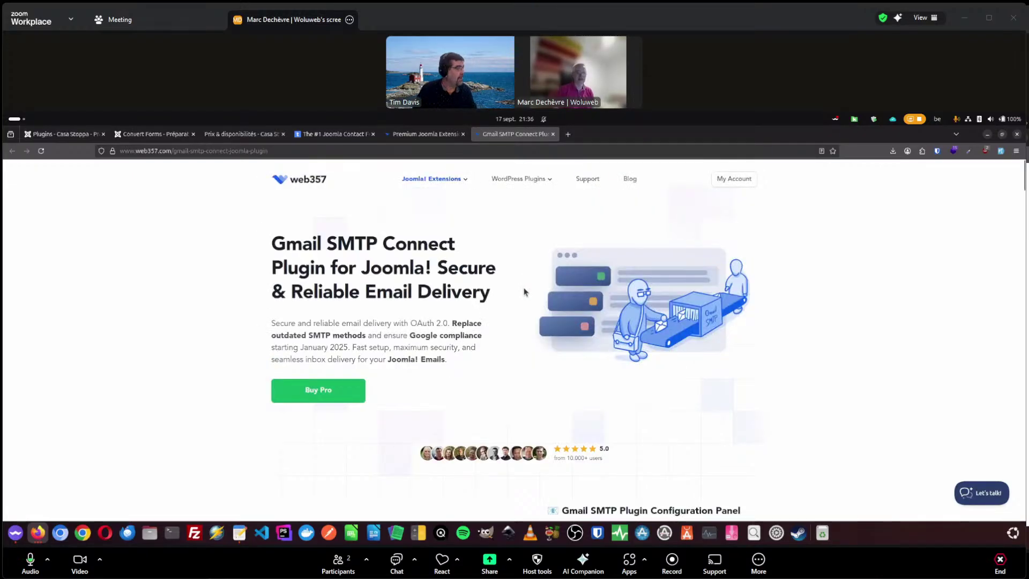
click(552, 134)
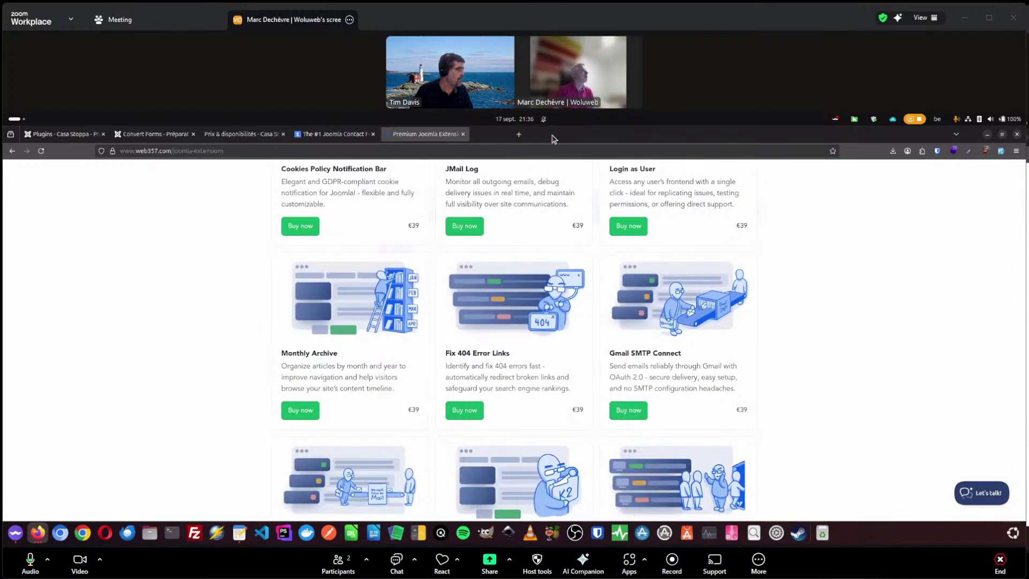
click(463, 134)
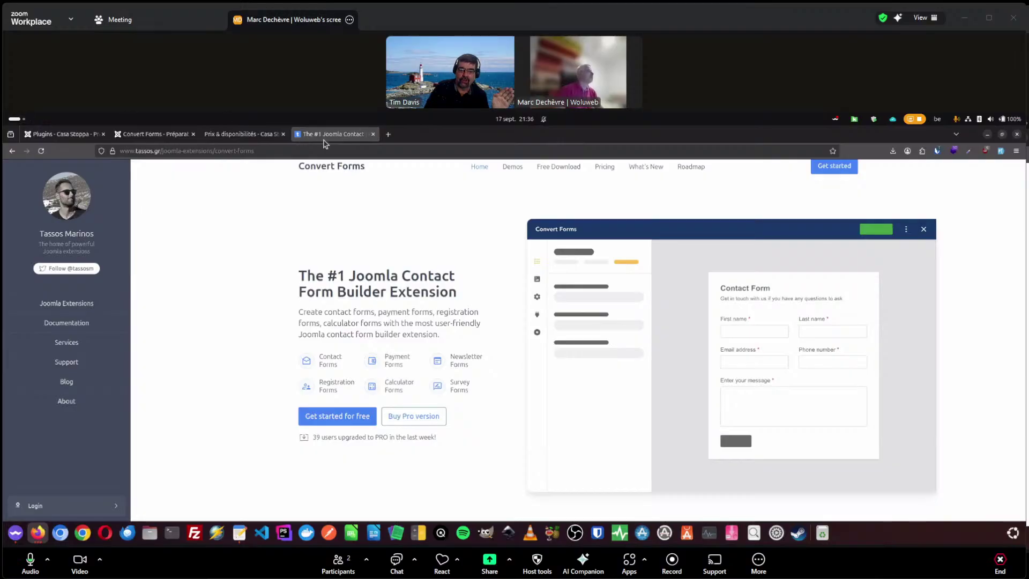
Step: Open the GitHub profile at github.com/cybersalt in a new browser tab
click(388, 134)
text(g)
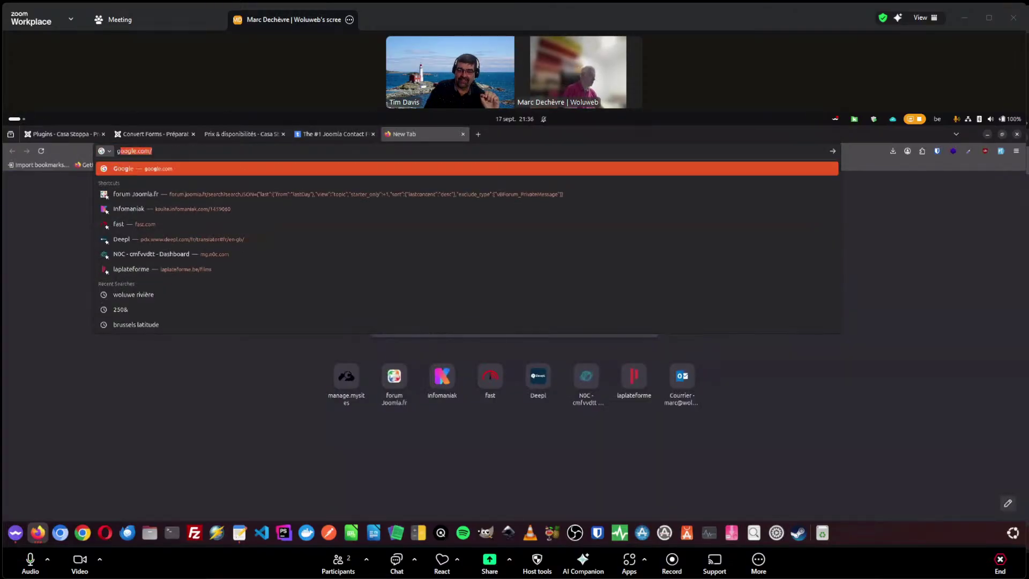
text(ithub)
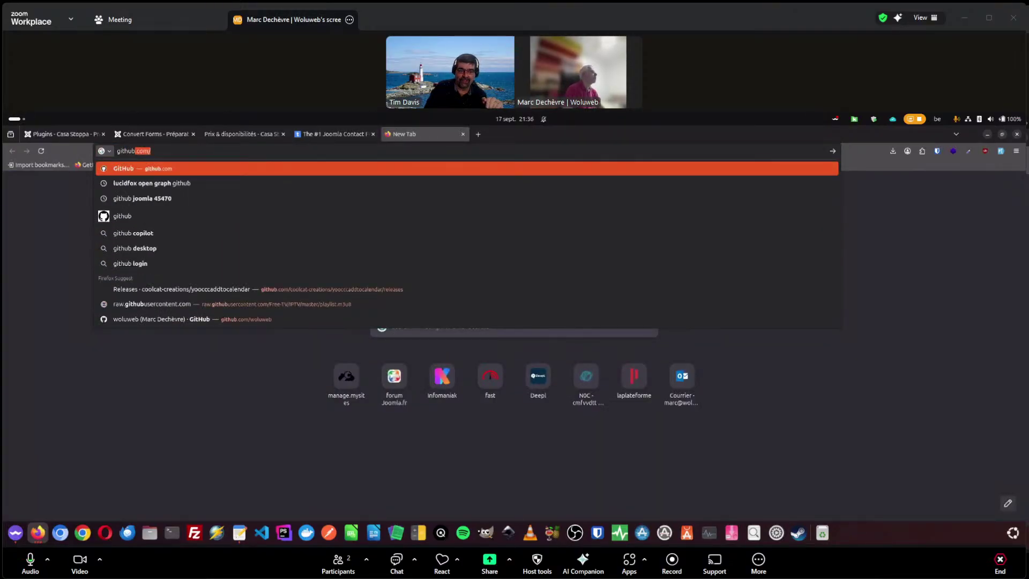
key(Right)
text(cybersalt)
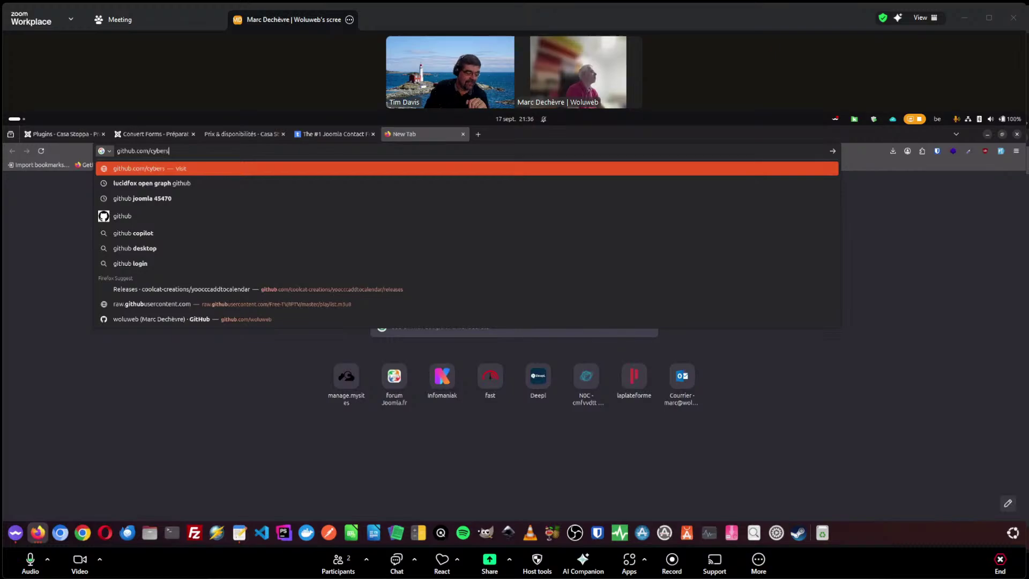
key(Return)
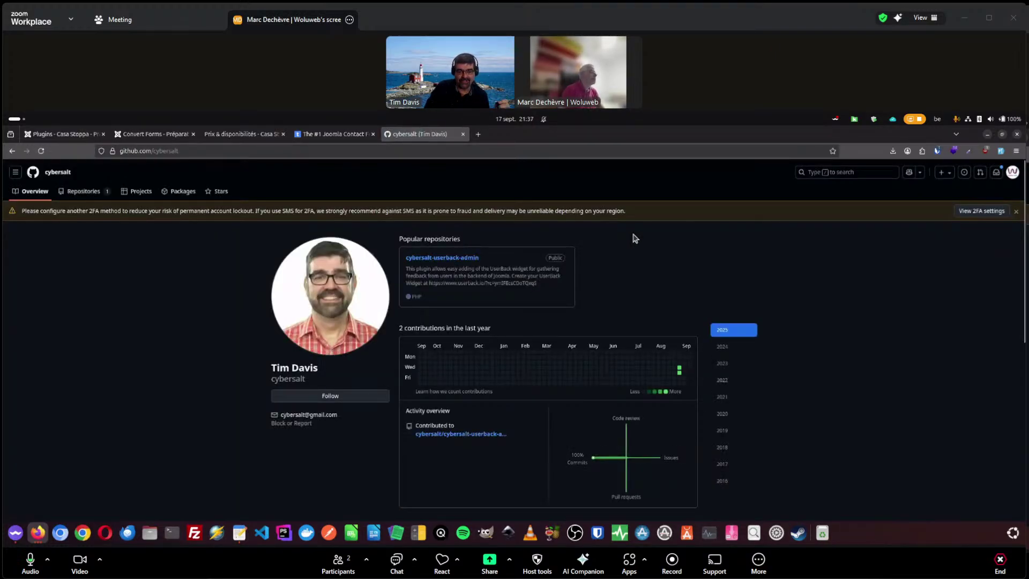
Step: Look over the profile overview and open the cybersalt-userback-admin repository from its repository list
scroll(633, 237, down, 3)
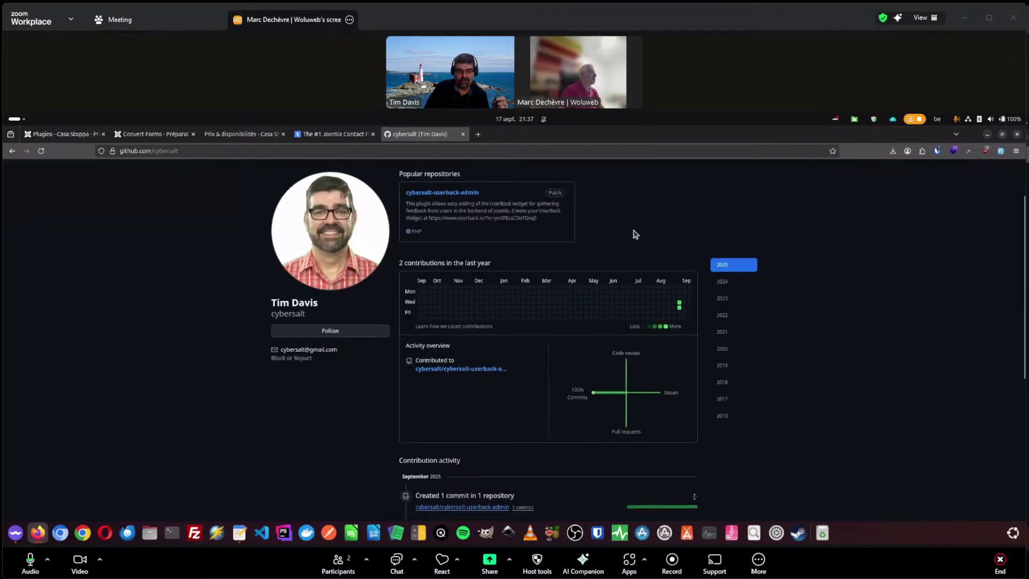
scroll(633, 234, up, 3)
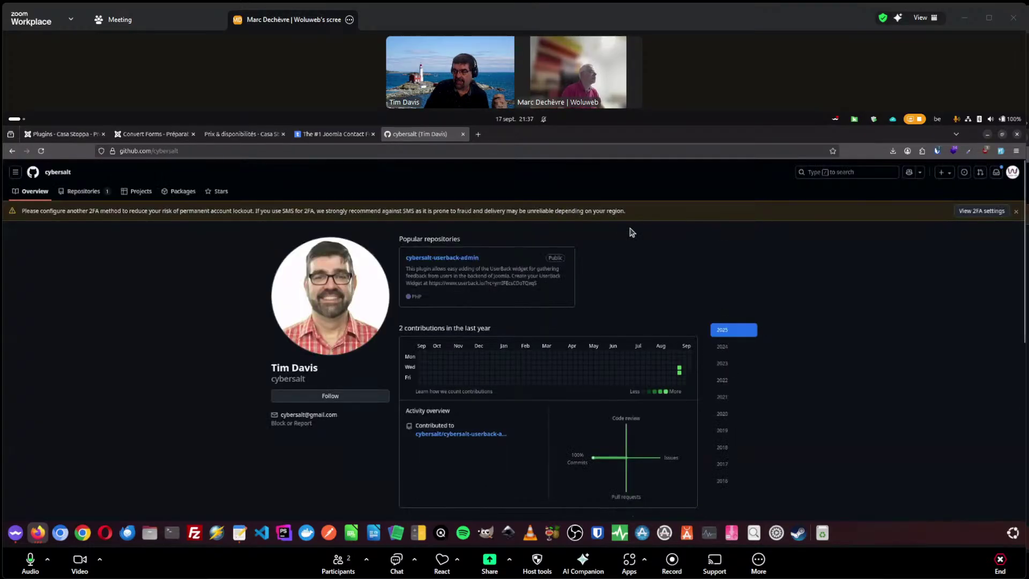
click(89, 194)
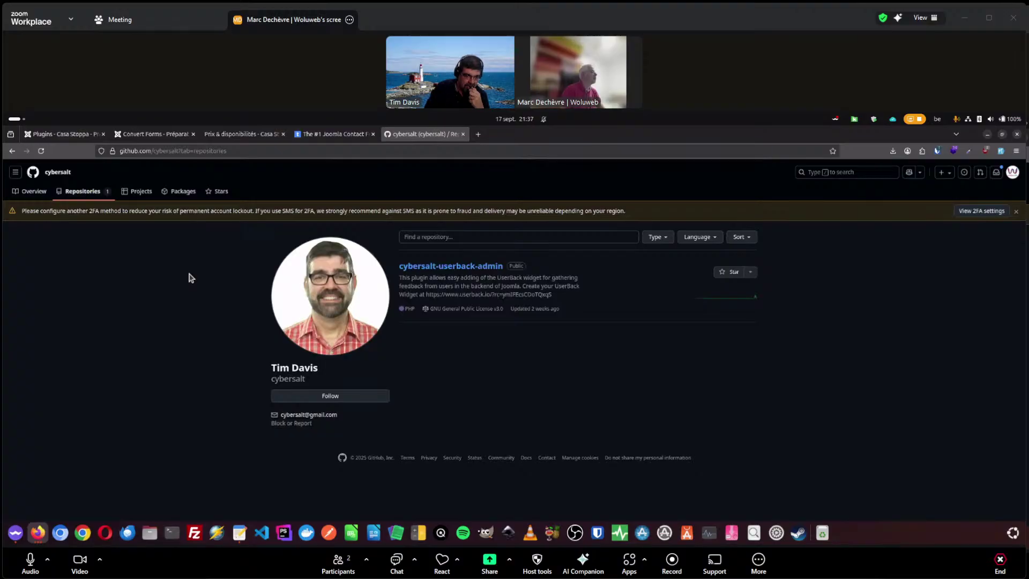
click(471, 270)
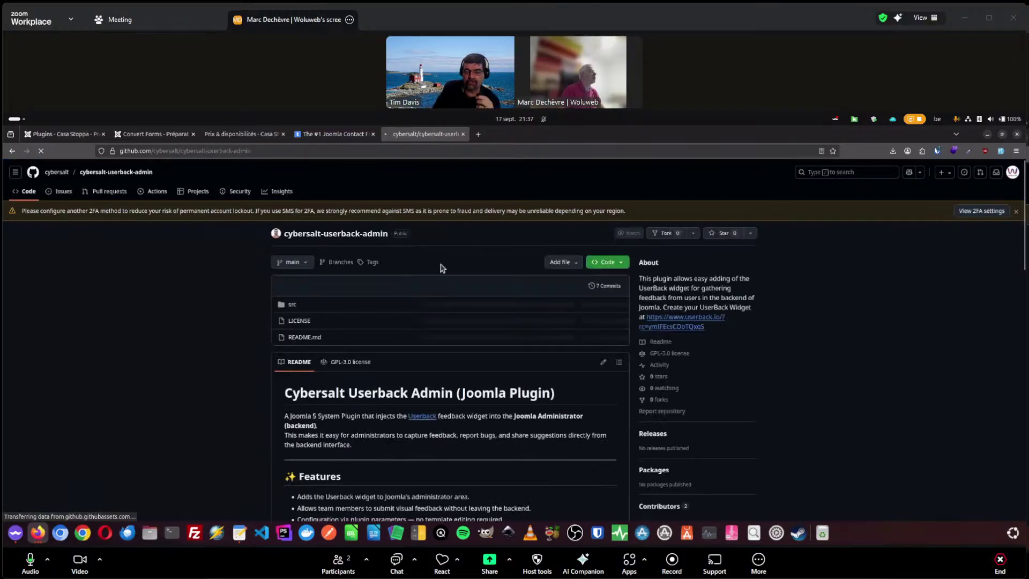
Step: Read the Cybersalt Userback Admin README, covering its features, installation, configuration, usage, development and license sections
scroll(194, 327, down, 1)
scroll(194, 327, down, 3)
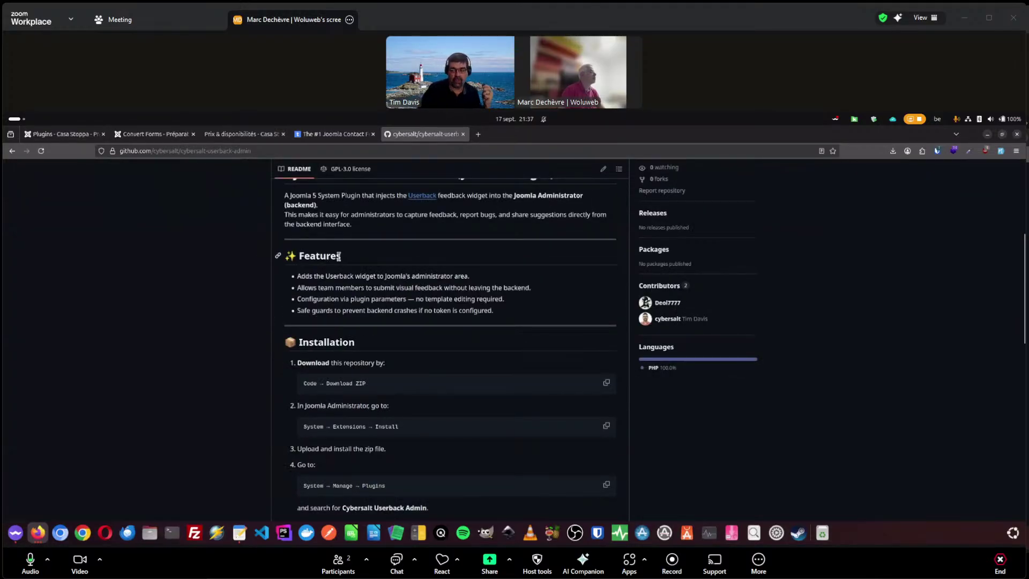
scroll(338, 258, up, 1)
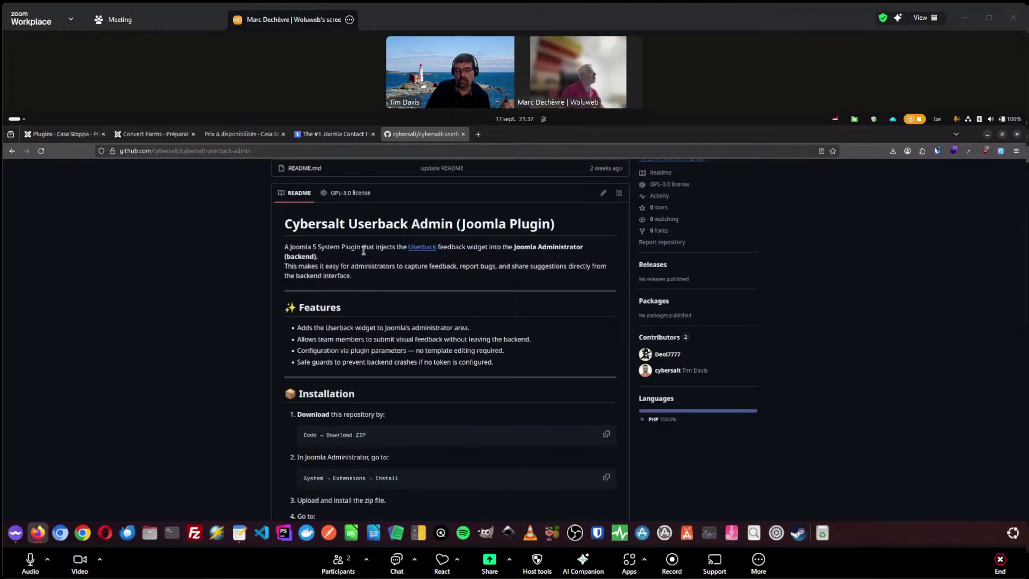
scroll(363, 250, down, 5)
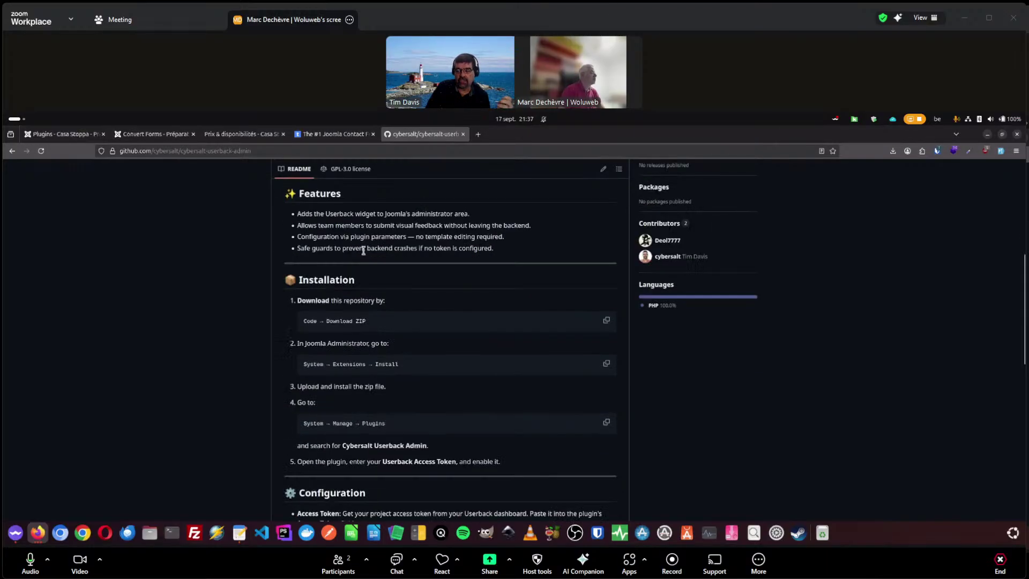
scroll(364, 250, up, 2)
scroll(363, 250, down, 4)
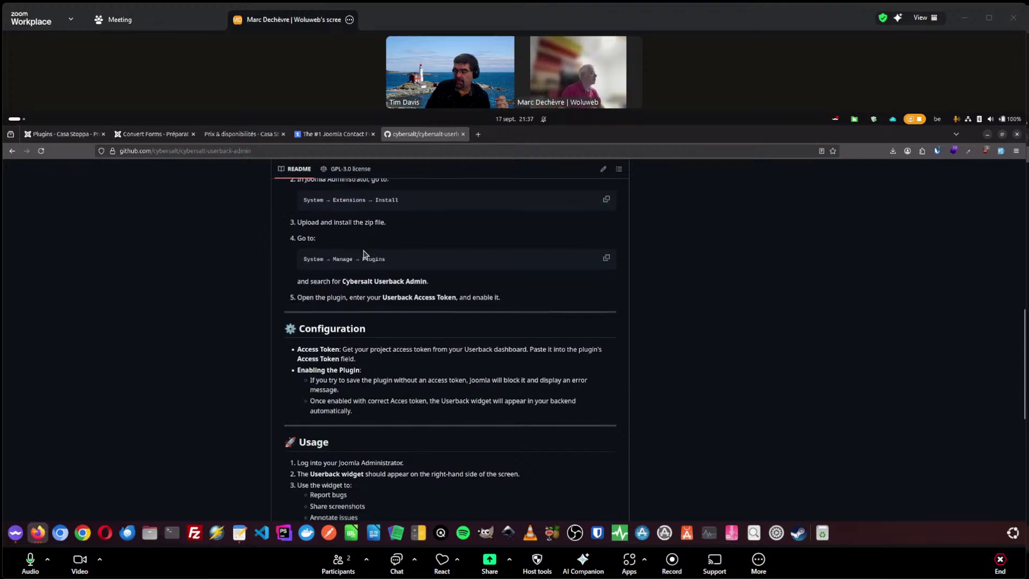
scroll(365, 254, down, 2)
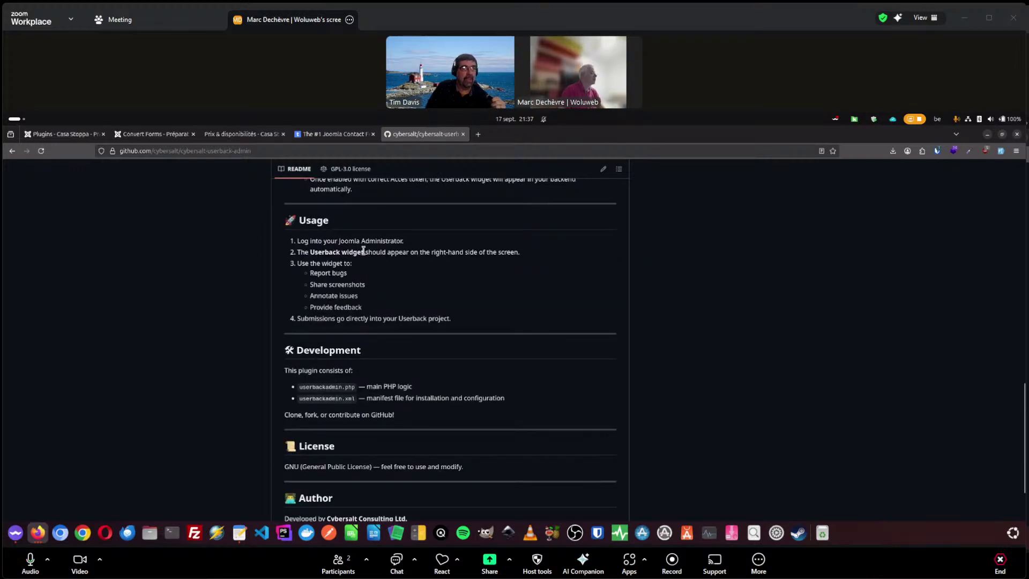
scroll(363, 250, down, 2)
scroll(360, 249, up, 15)
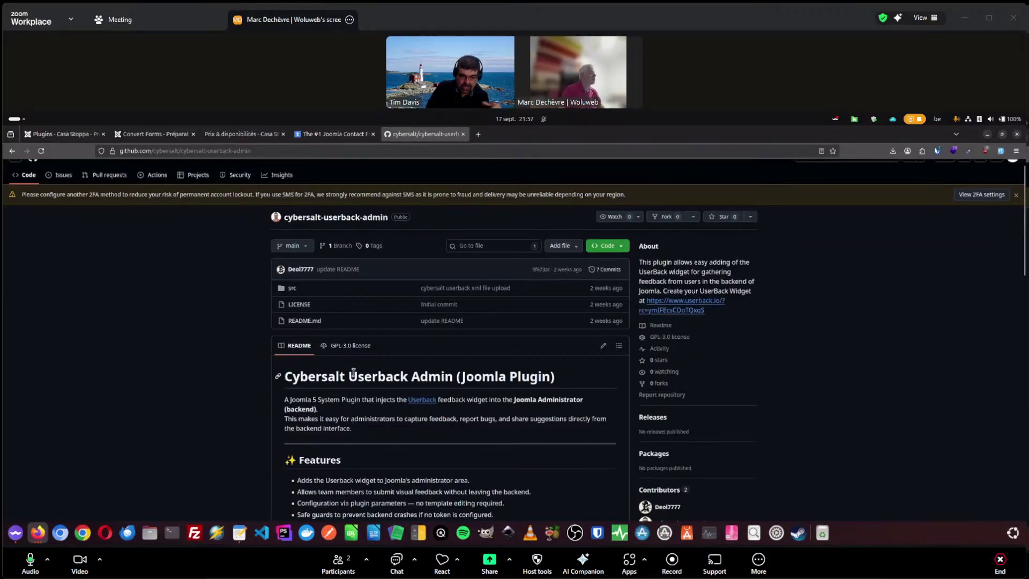
Step: Open the Userback website from the README in a new browser tab and allow only the necessary cookies
middle_click(422, 400)
click(495, 138)
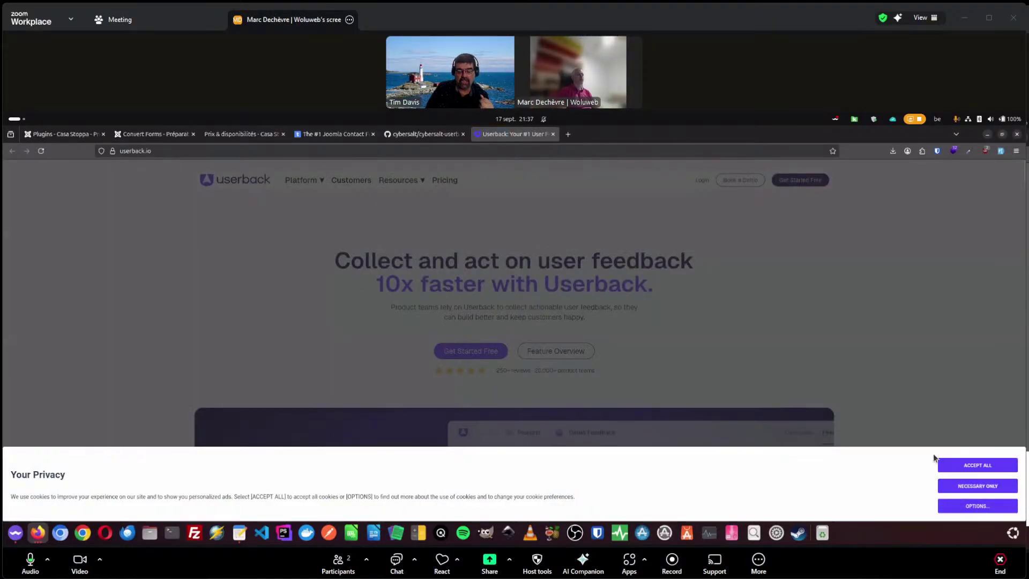
click(968, 486)
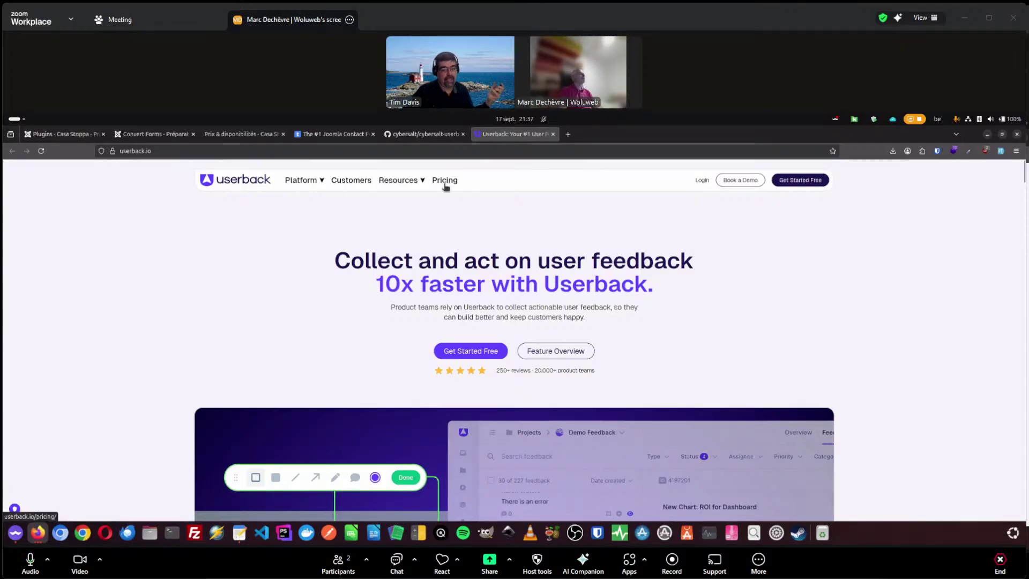
Step: Compare the Userback pricing plans and the Feature Portal add-on, and close the Userback browser tab
click(445, 182)
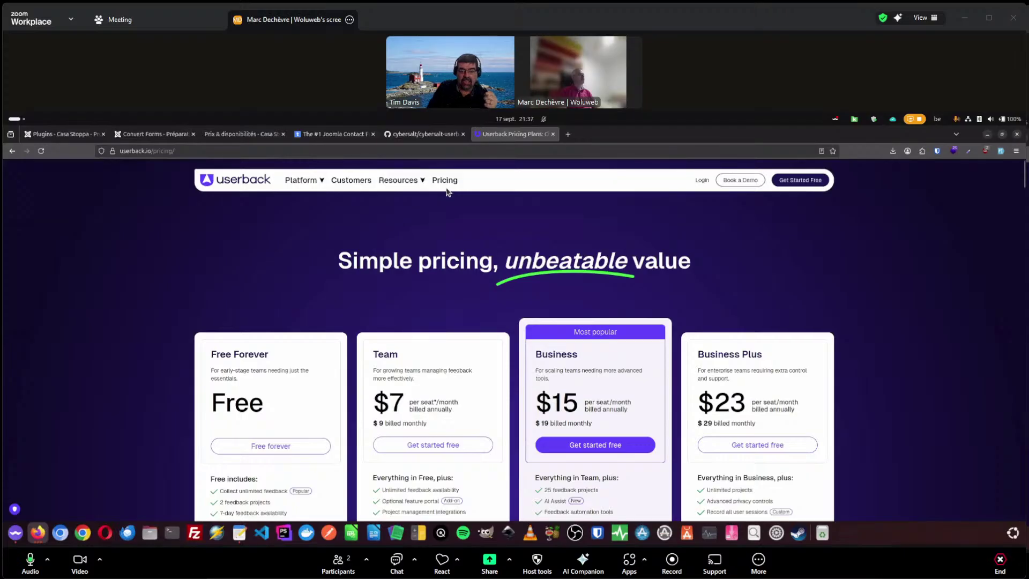
scroll(137, 335, down, 1)
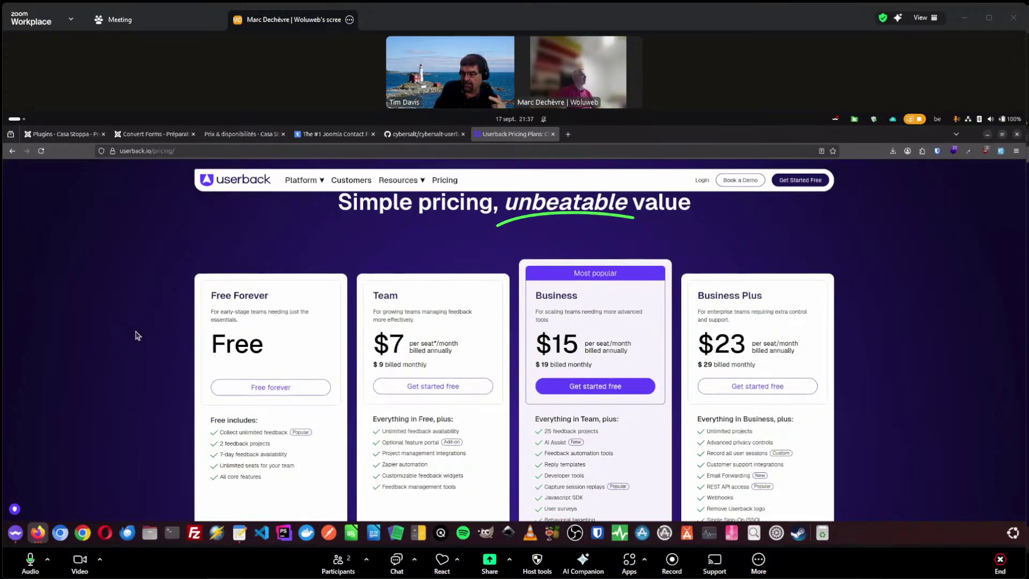
scroll(137, 335, down, 6)
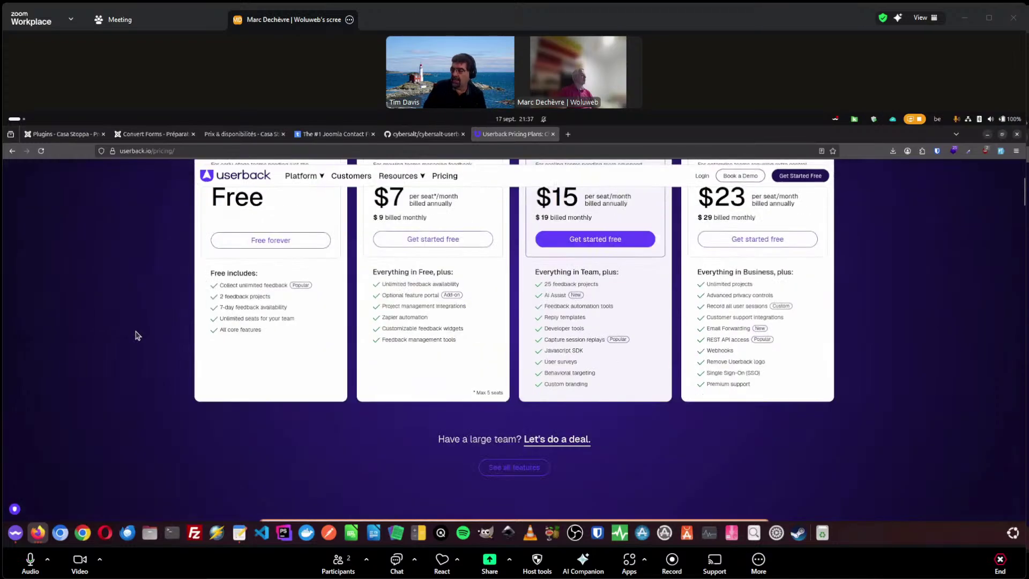
scroll(137, 335, down, 2)
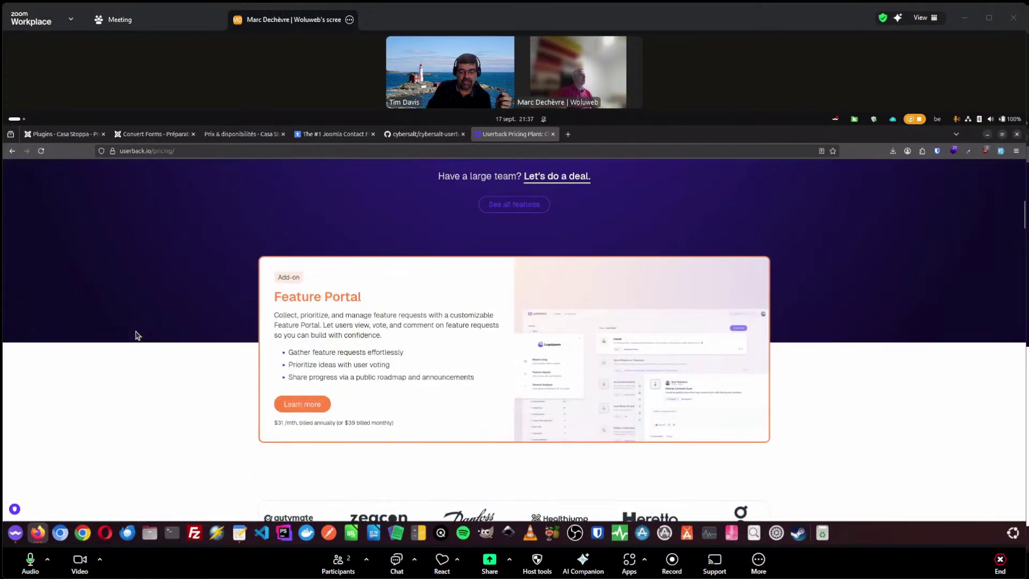
scroll(136, 335, up, 8)
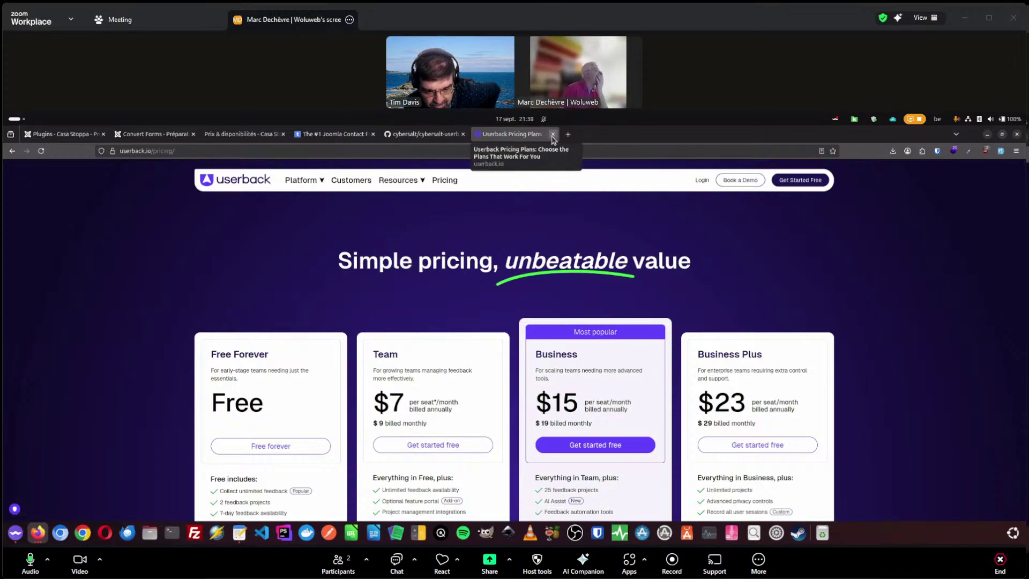
click(552, 135)
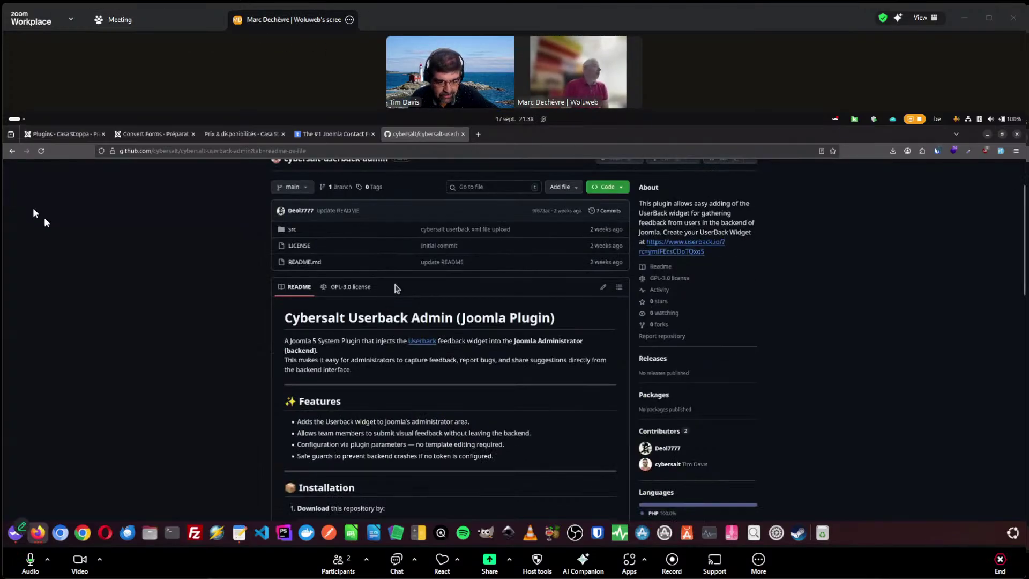
Step: Start a new screen share in the Zoom meeting, confirming that the other participant's sharing is stopped
click(510, 561)
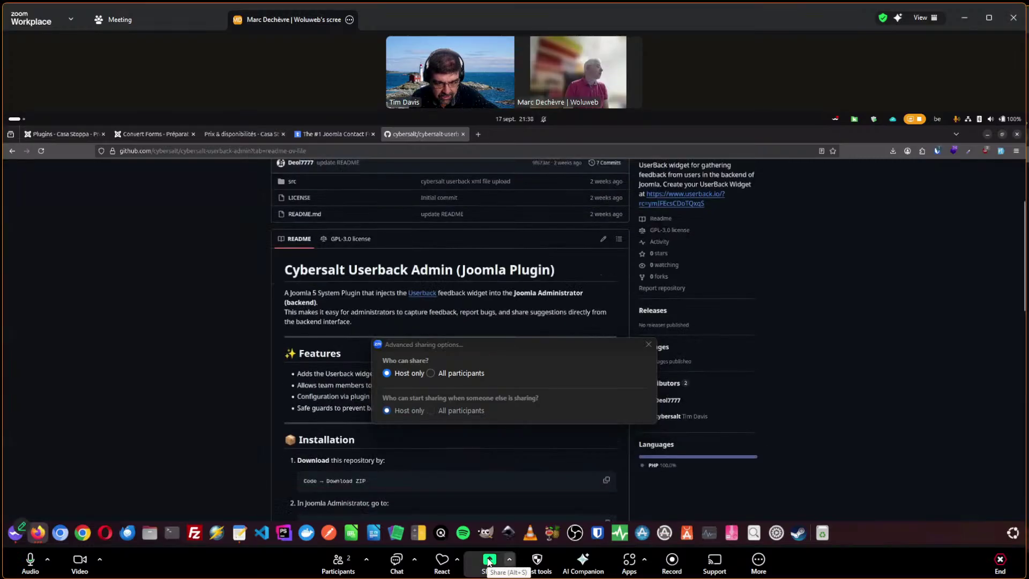
click(489, 560)
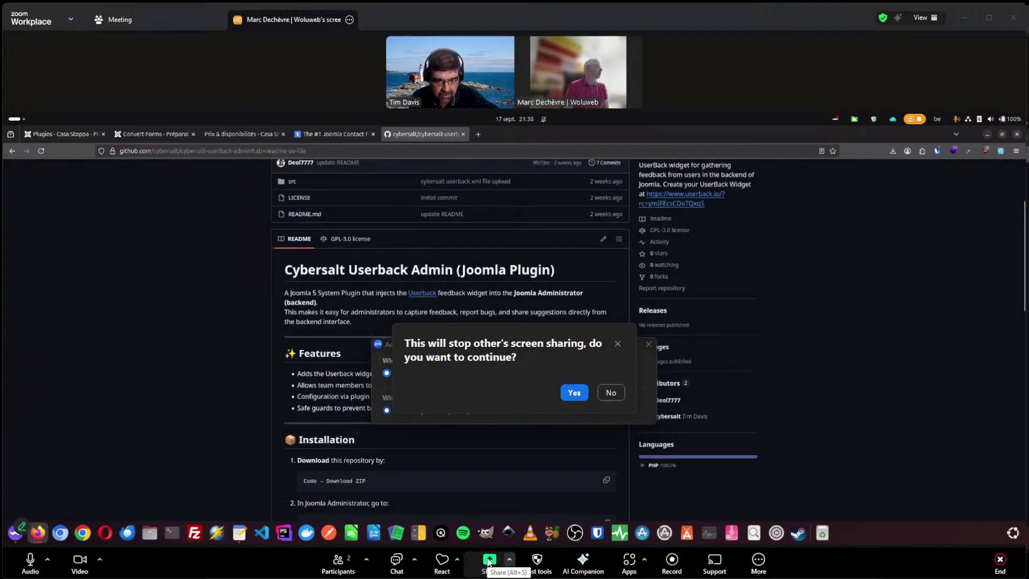
click(572, 393)
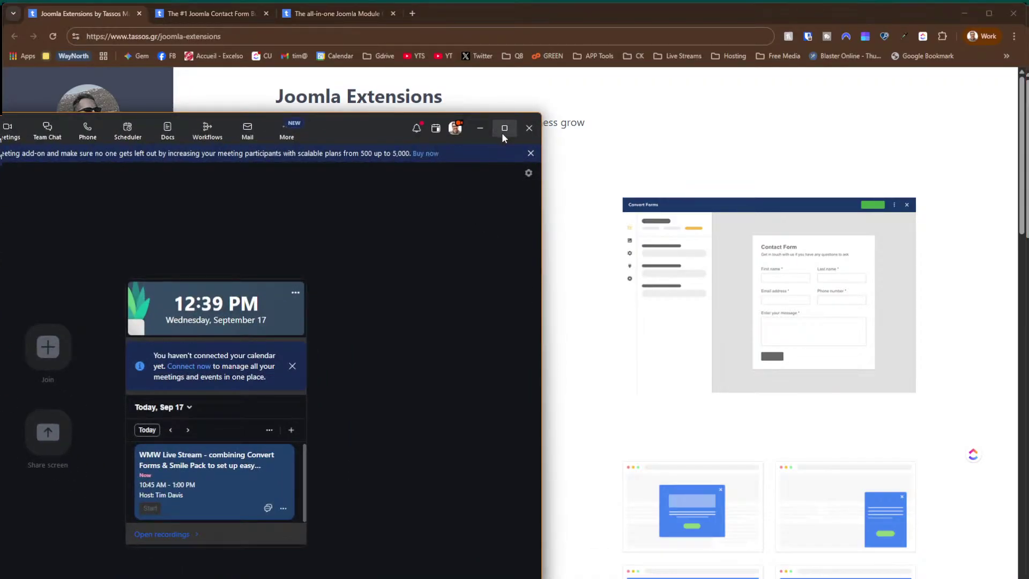
Step: Minimize the Zoom home window and move the meeting window aside, keeping the share selection dialog open over the browser
click(479, 128)
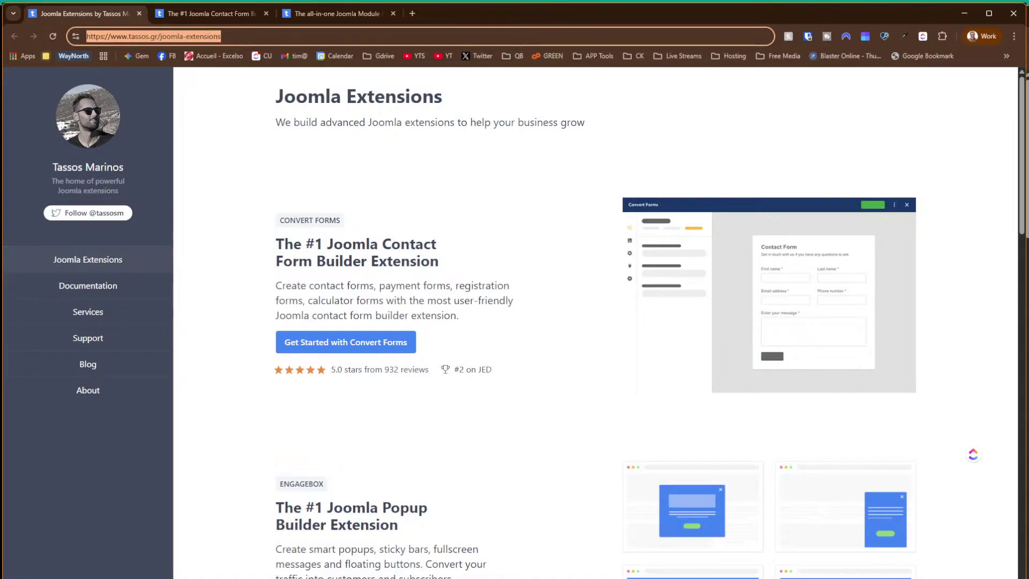
key(alt+Tab)
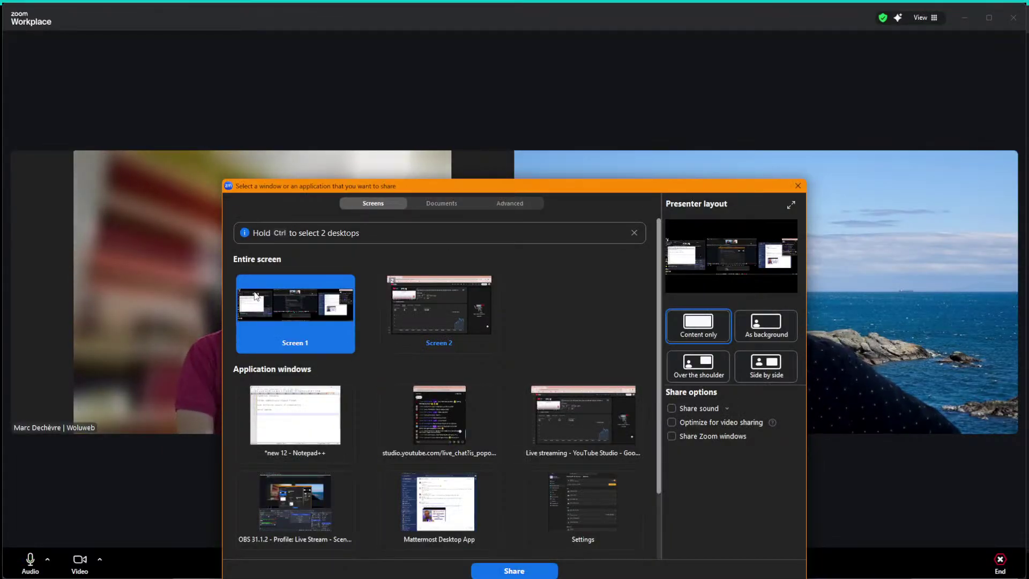
drag(167, 12, 0, 51)
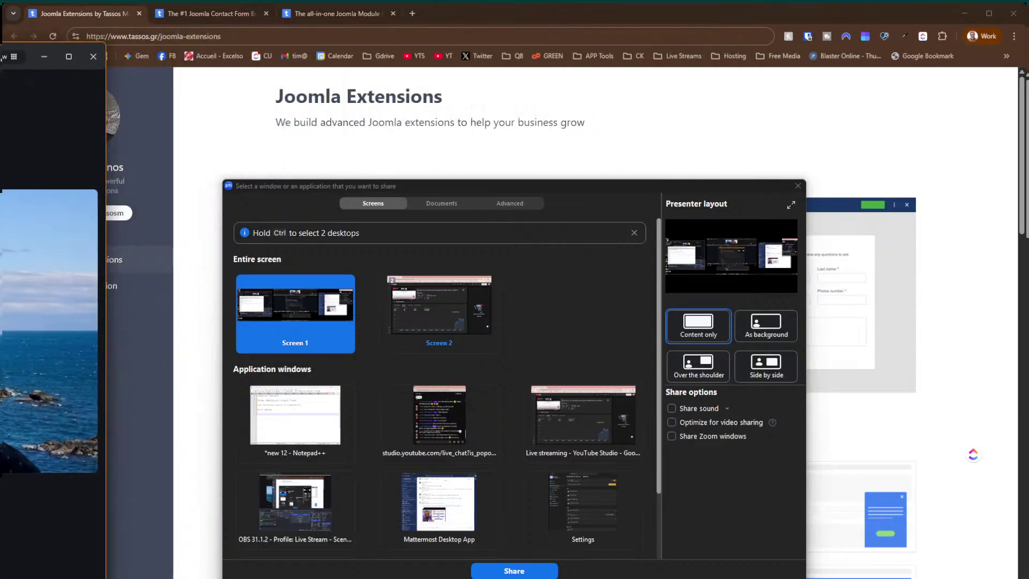
Step: Move the Settings window and Zoom share dialog off this screen, and put the Joomla Extensions browser window back in place
click(302, 505)
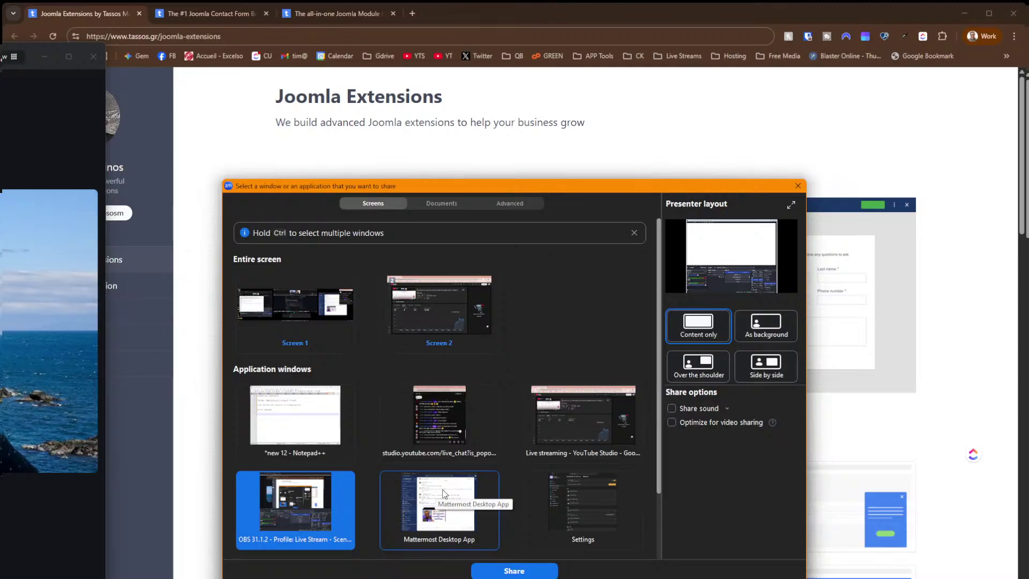
drag(445, 15, 1028, 174)
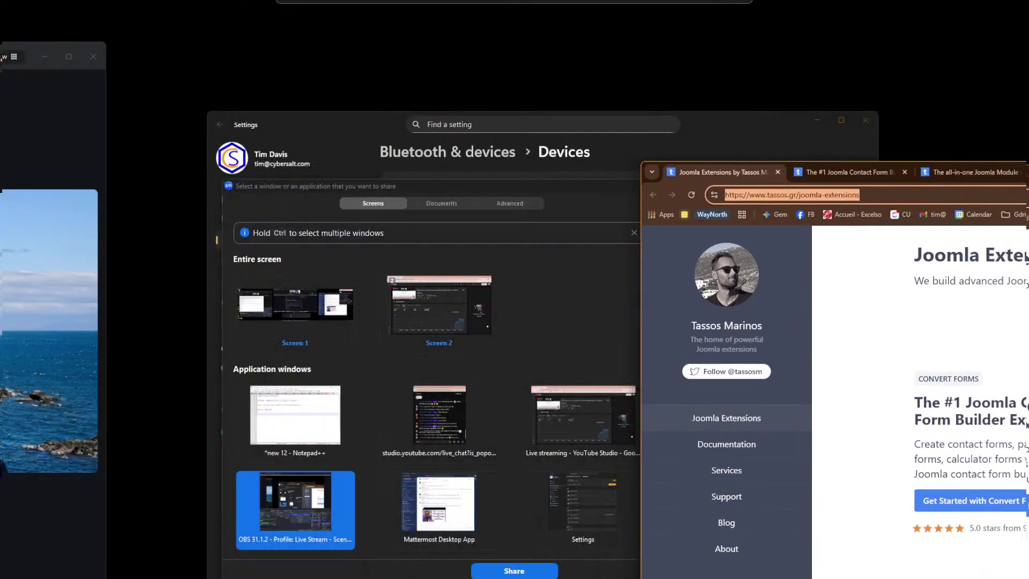
drag(718, 126, 0, 122)
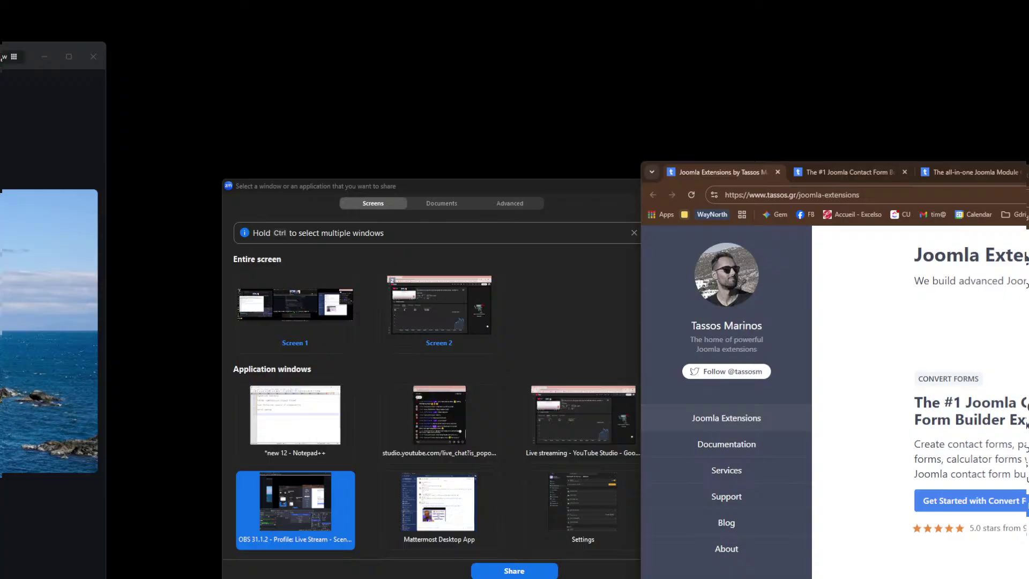
click(599, 192)
drag(583, 189, 0, 172)
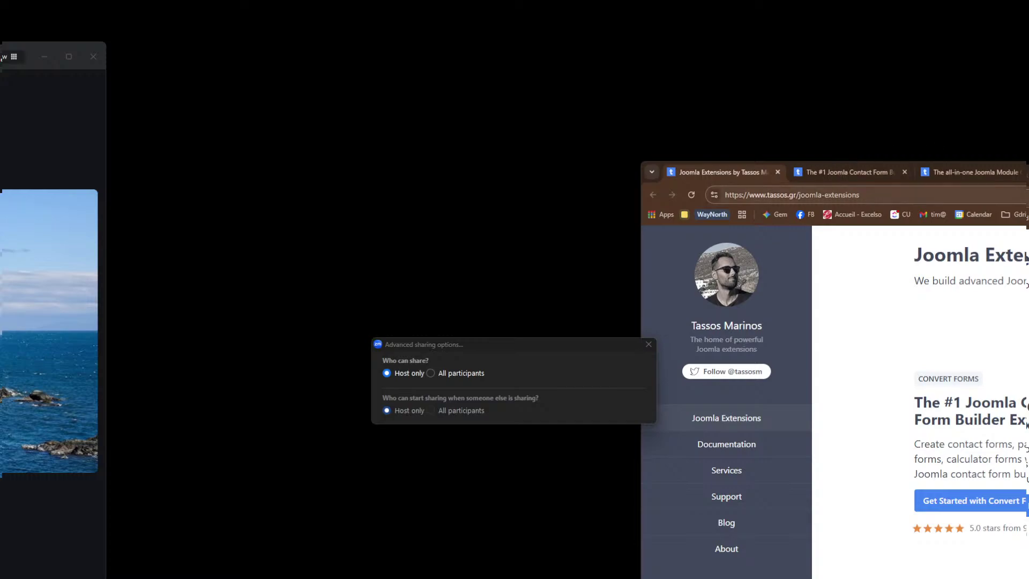
drag(1028, 176, 548, 1)
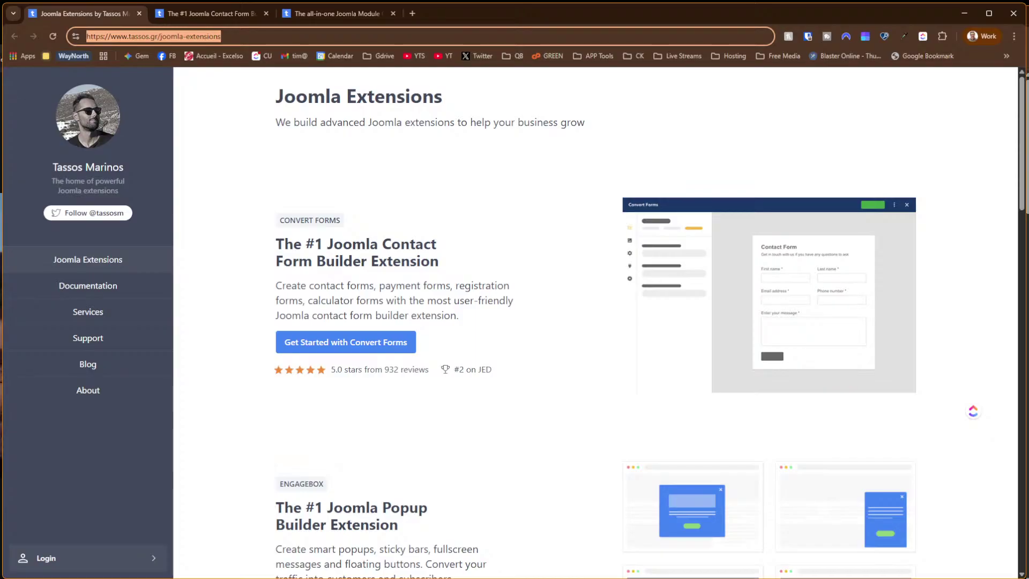
Step: Share the Joomla Extensions Chrome window in the Zoom meeting with the Content only layout
key(alt+Tab)
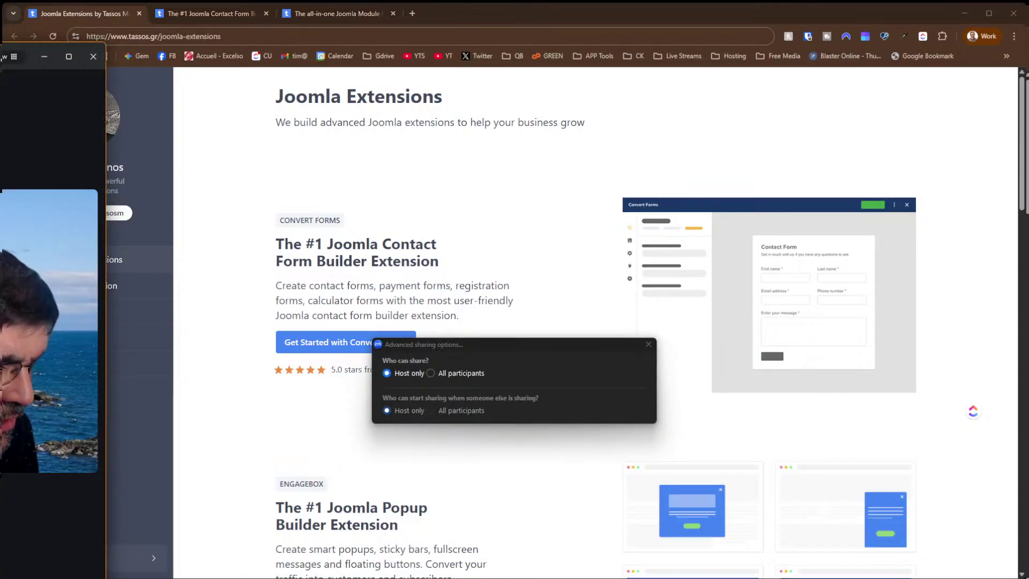
key(alt+s)
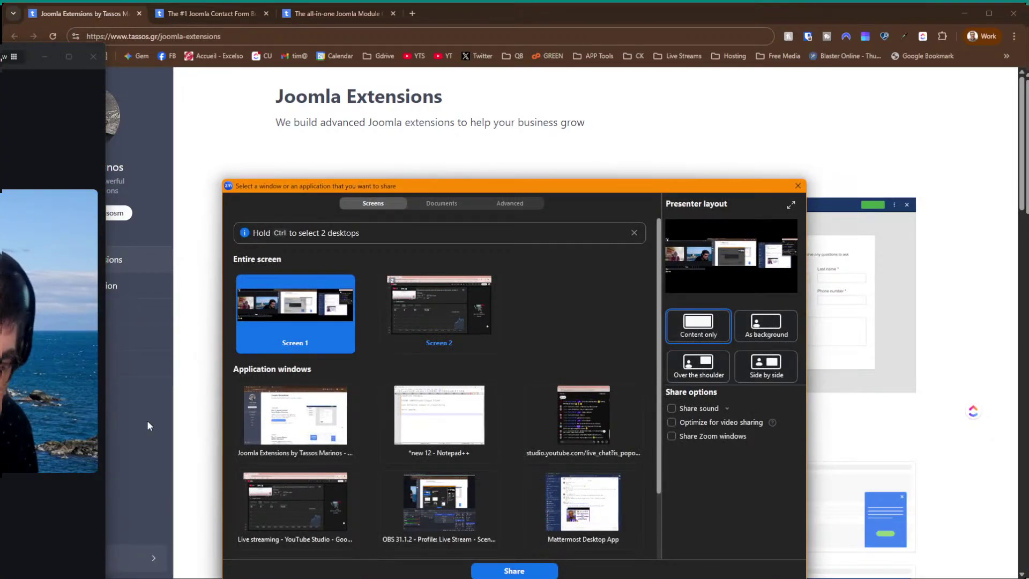
click(263, 430)
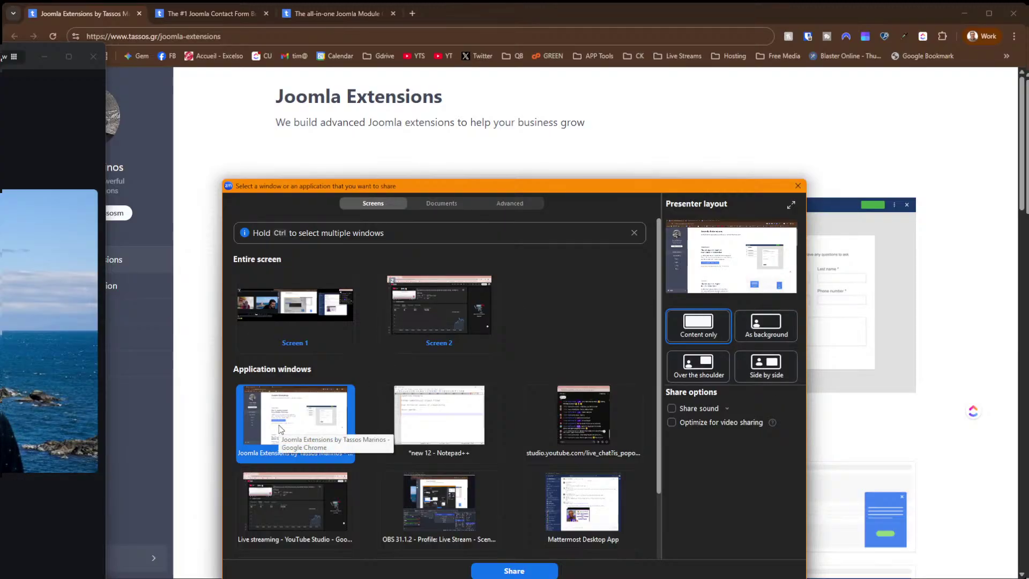
click(514, 571)
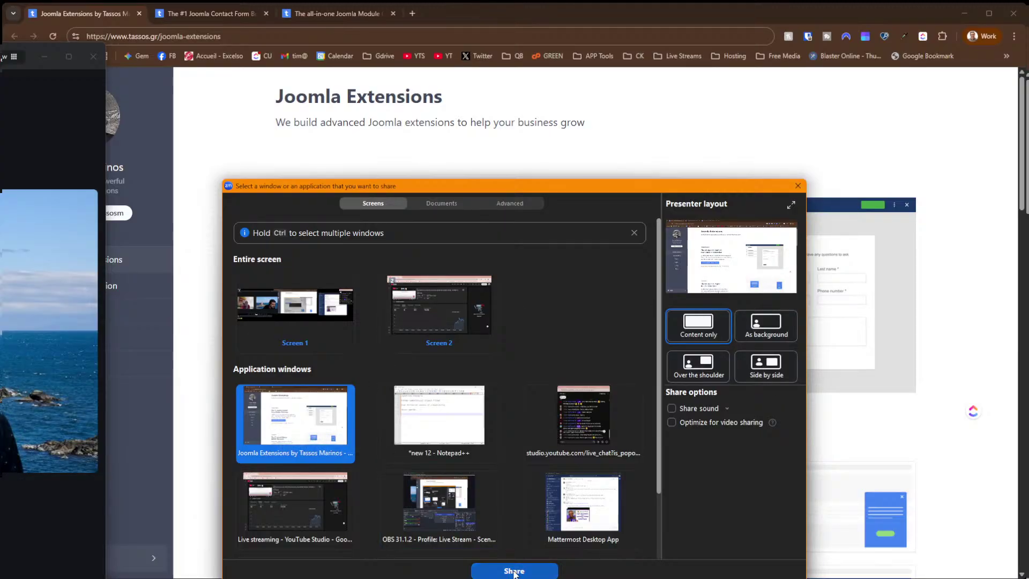
Step: Open userback.io in a new browser tab and go to its login page
key(ctrl+t)
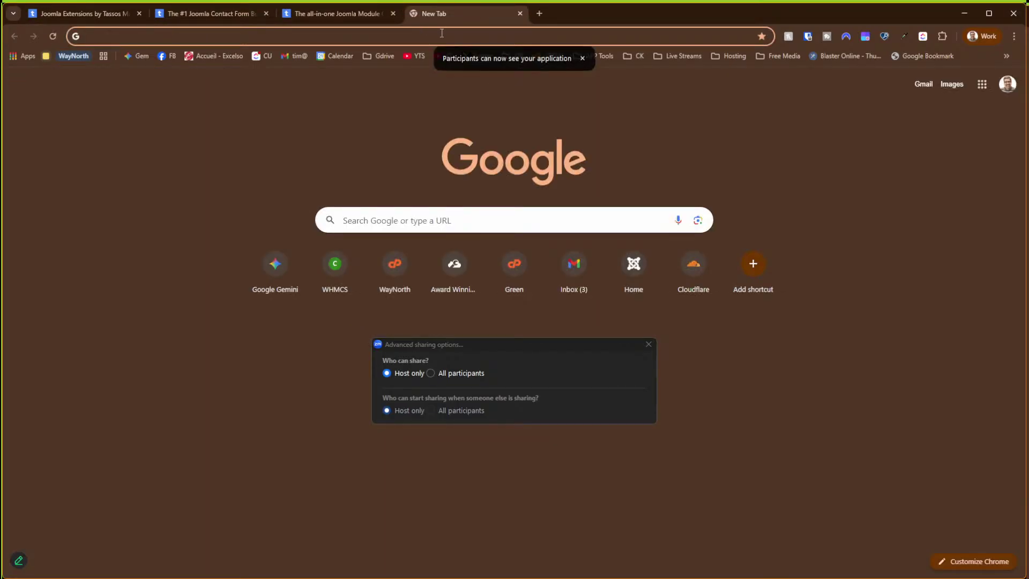
text(userback)
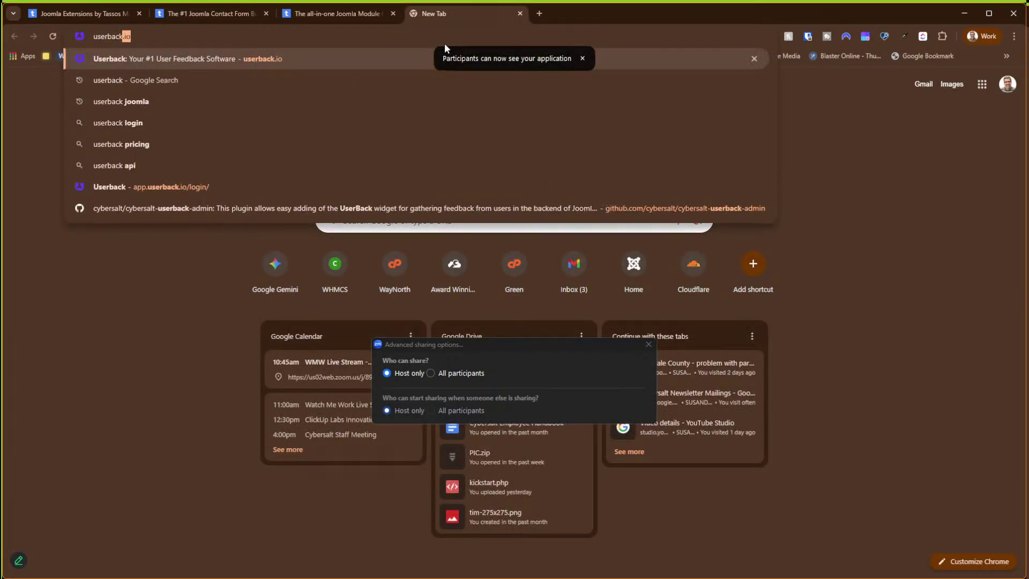
key(Return)
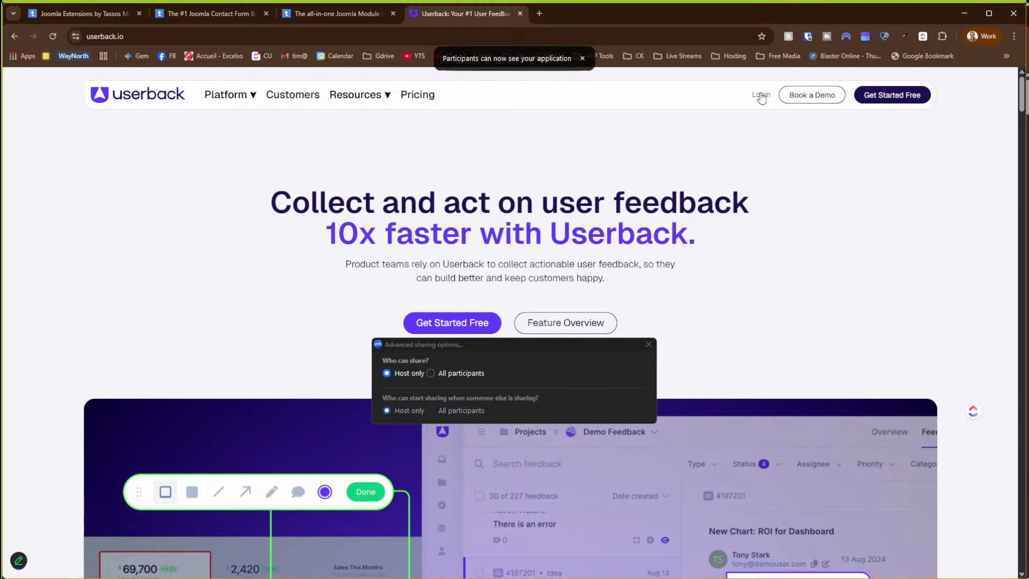
click(761, 95)
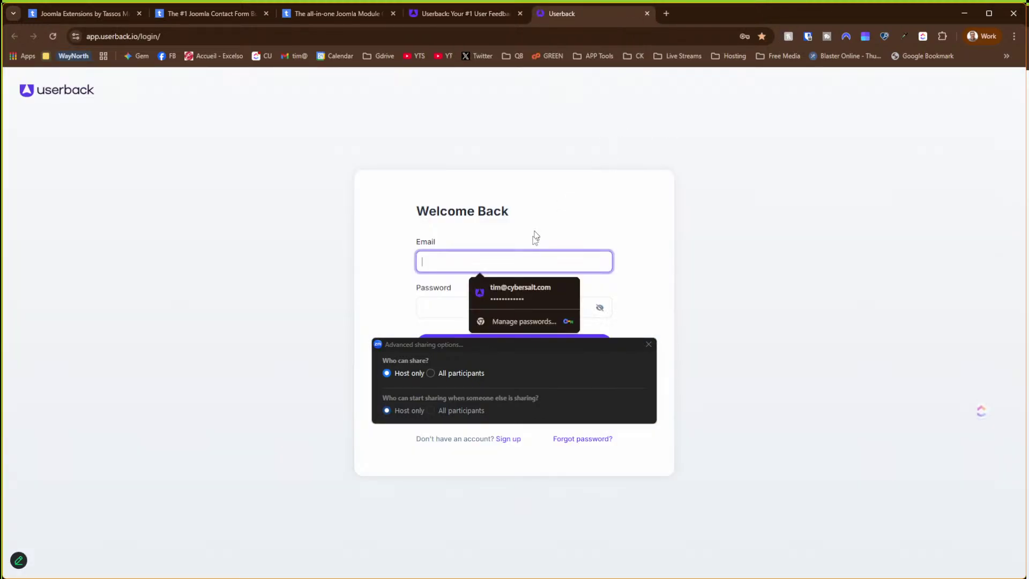
Step: Sign in to Userback with the saved e-mail and password, verifying with the Windows PIN and moving Zoom's advanced sharing options out of the way
click(506, 285)
click(504, 294)
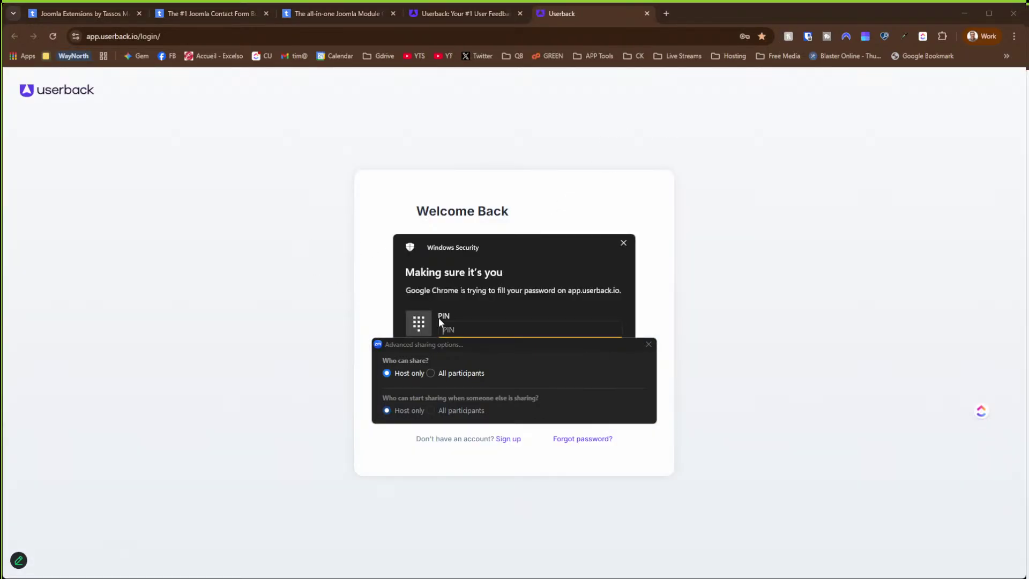
key(Return)
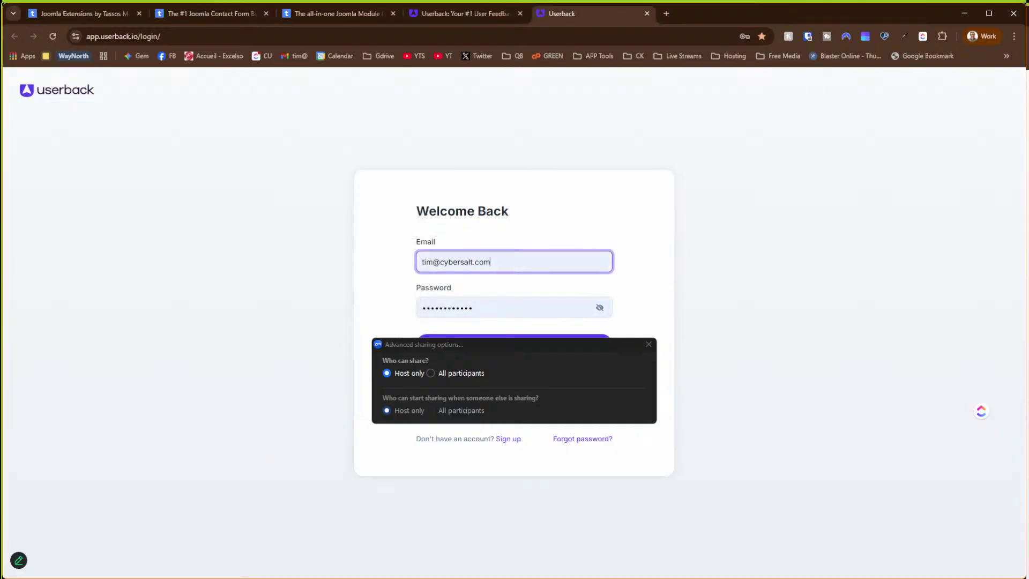
click(821, 317)
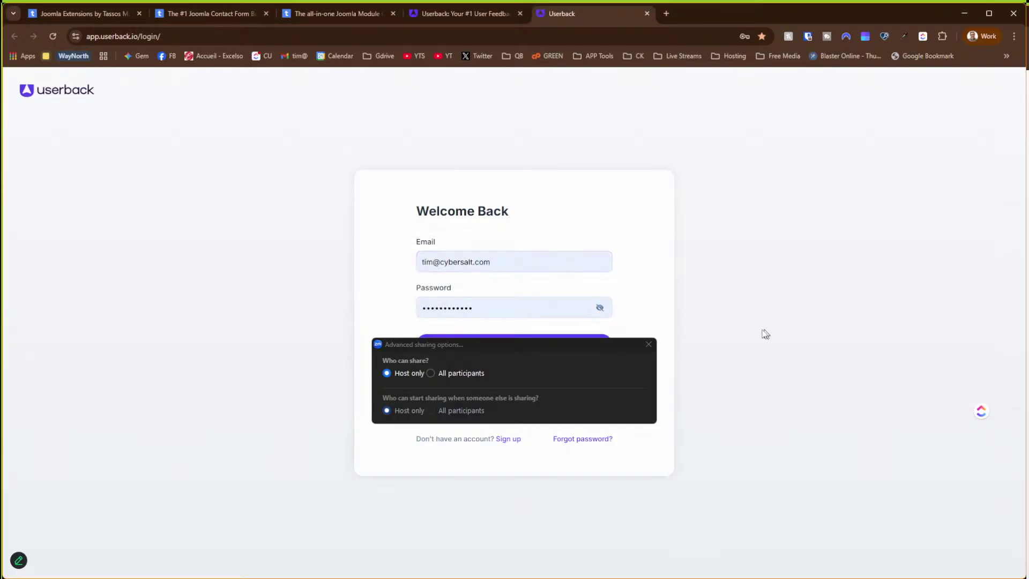
drag(439, 343, 1, 304)
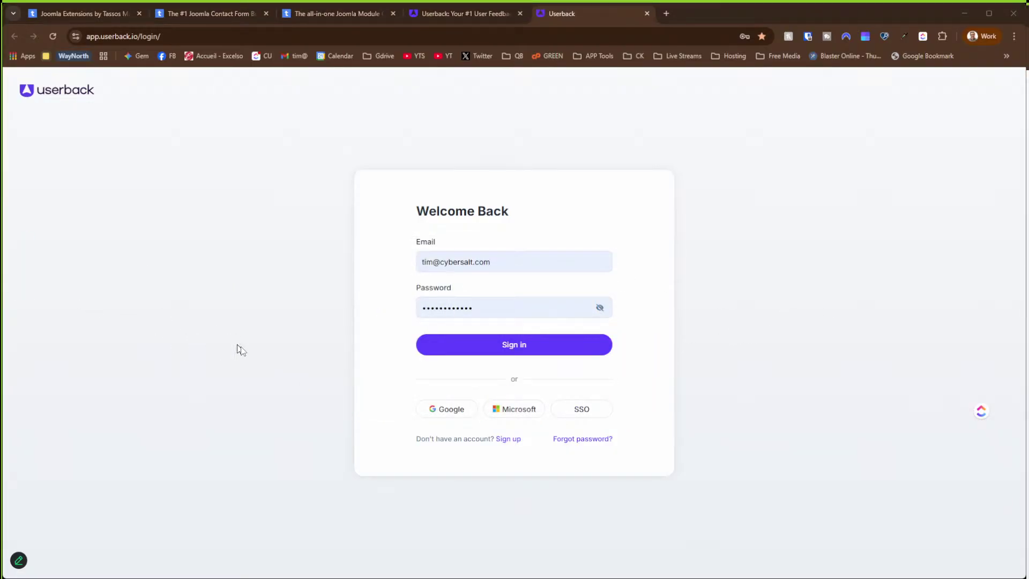
click(526, 346)
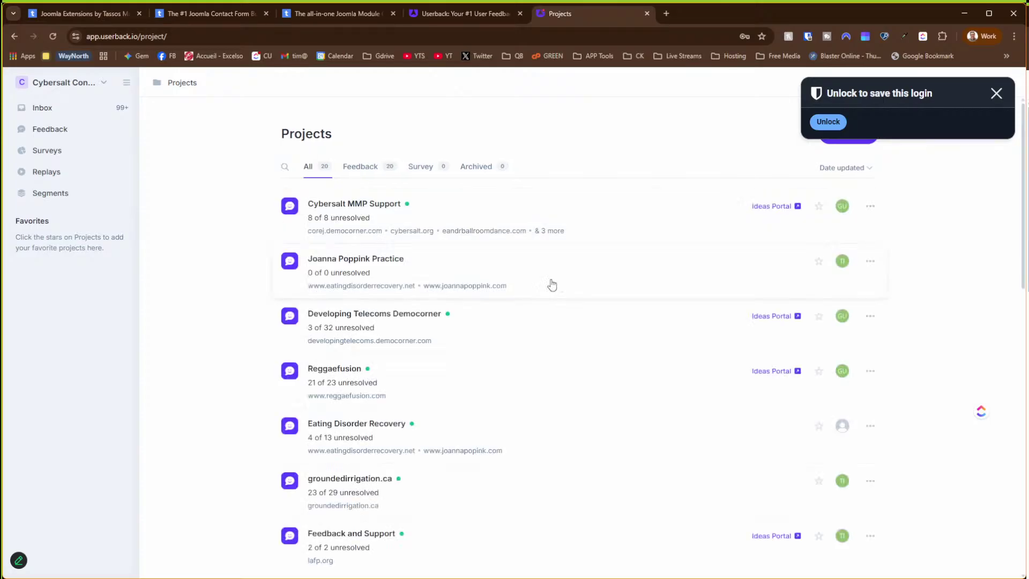
Step: Open the Cybersalt MMP Support project and view the domains in its widget's targeting settings
click(339, 205)
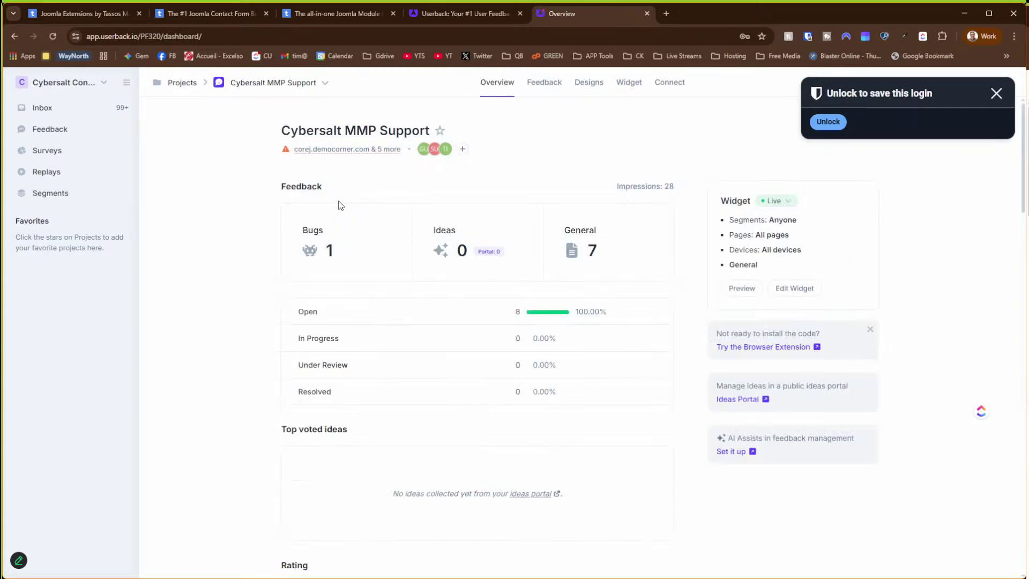
click(625, 89)
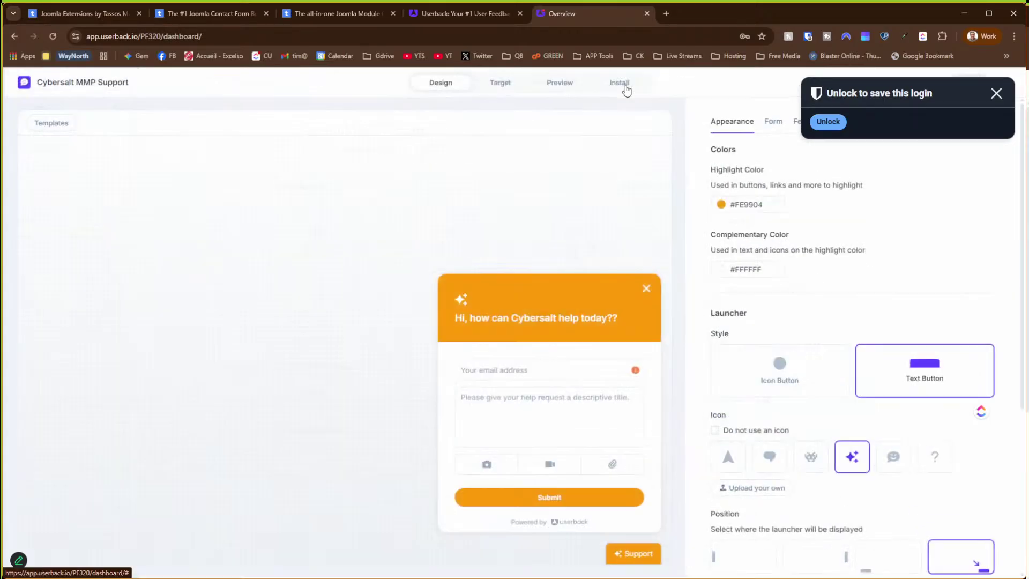
click(501, 83)
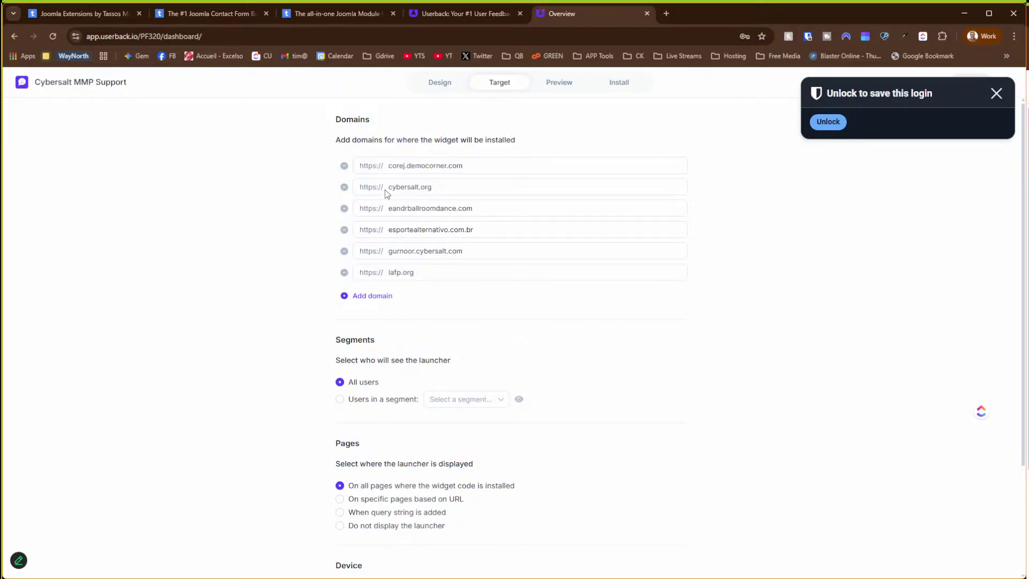
Step: Open the Joomla administrator login at cybersalt.org/administrator in a new browser tab
click(666, 14)
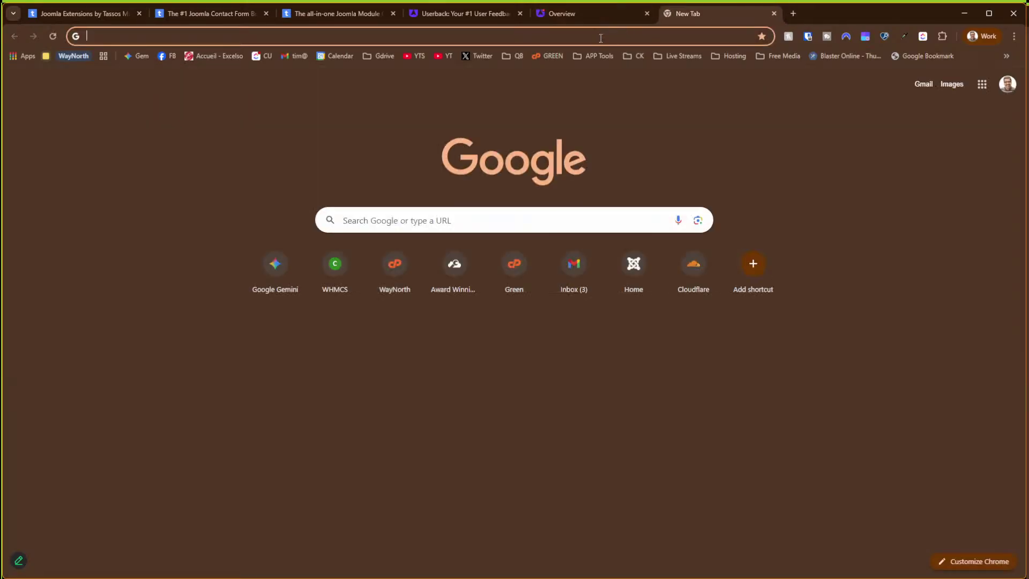
text(cybersalt)
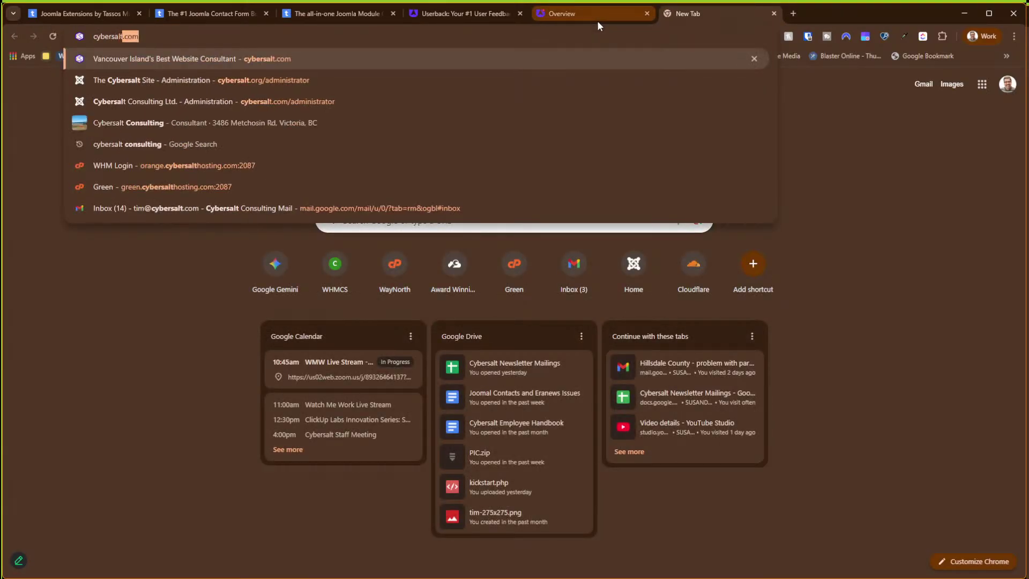
text(.org)
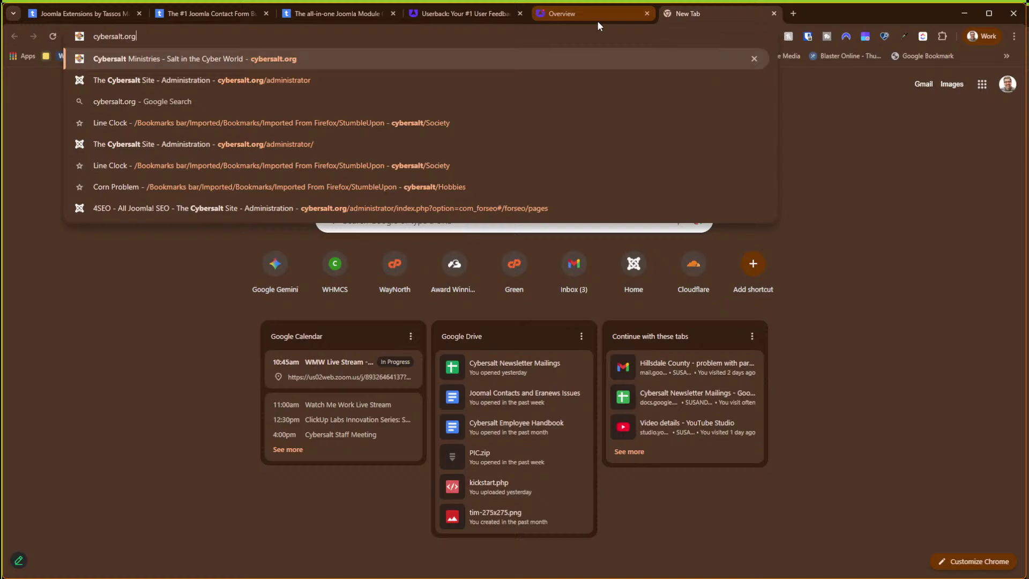
key(Down)
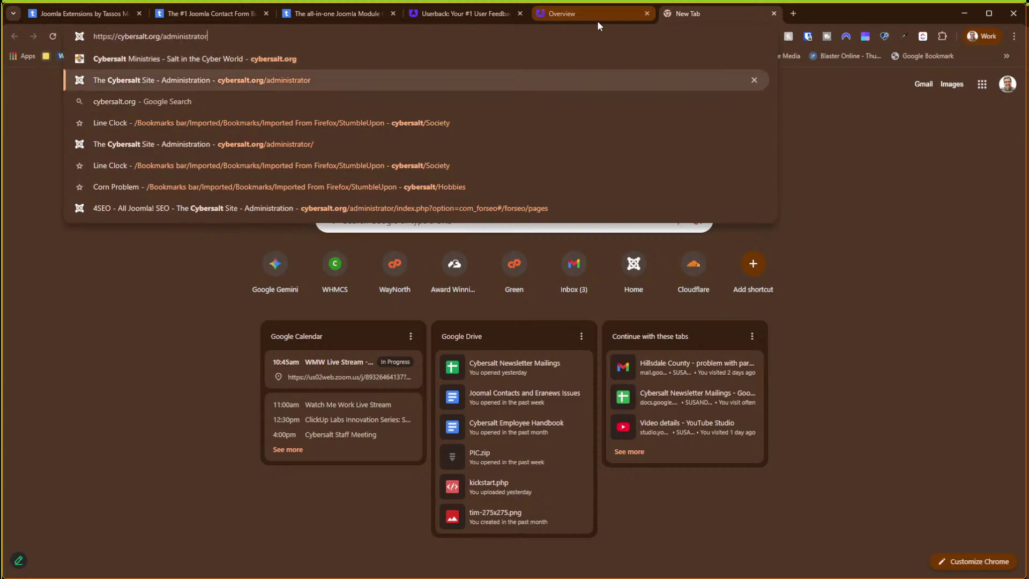
key(Return)
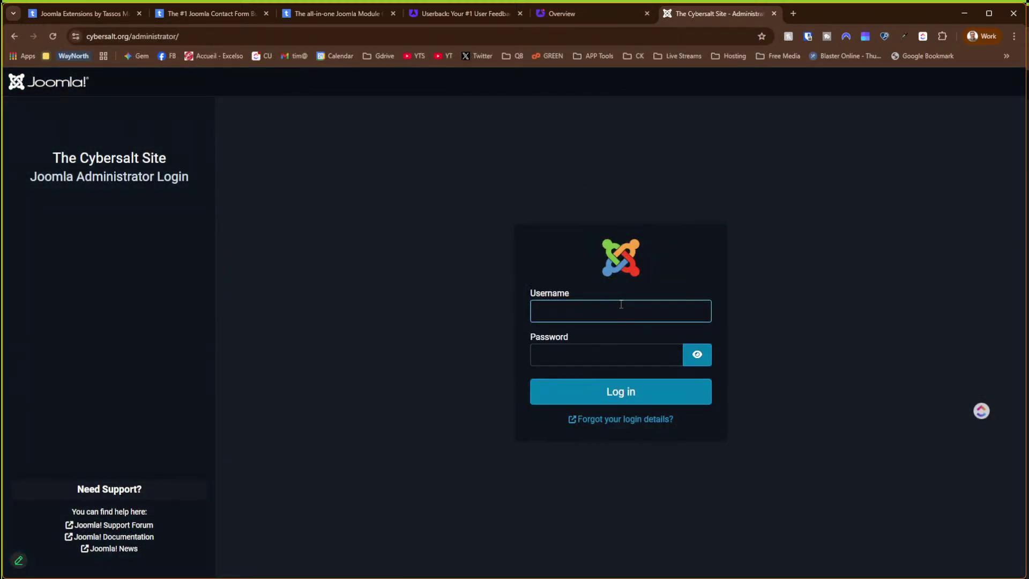
Step: Unlock the Bitwarden vault with the master password, fill in the cybersalt.org login and log in to the Joomla administrator
click(584, 315)
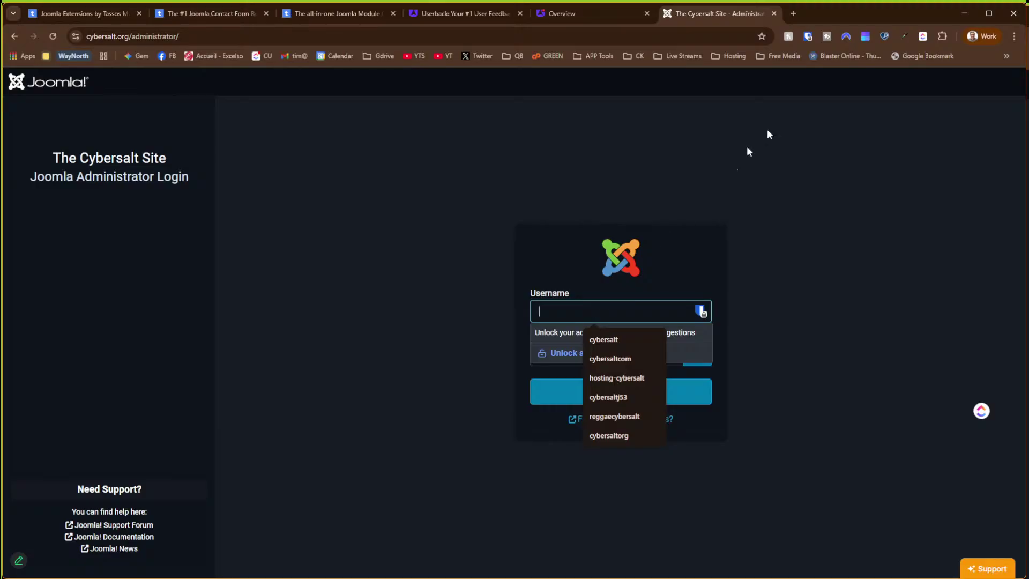
click(808, 36)
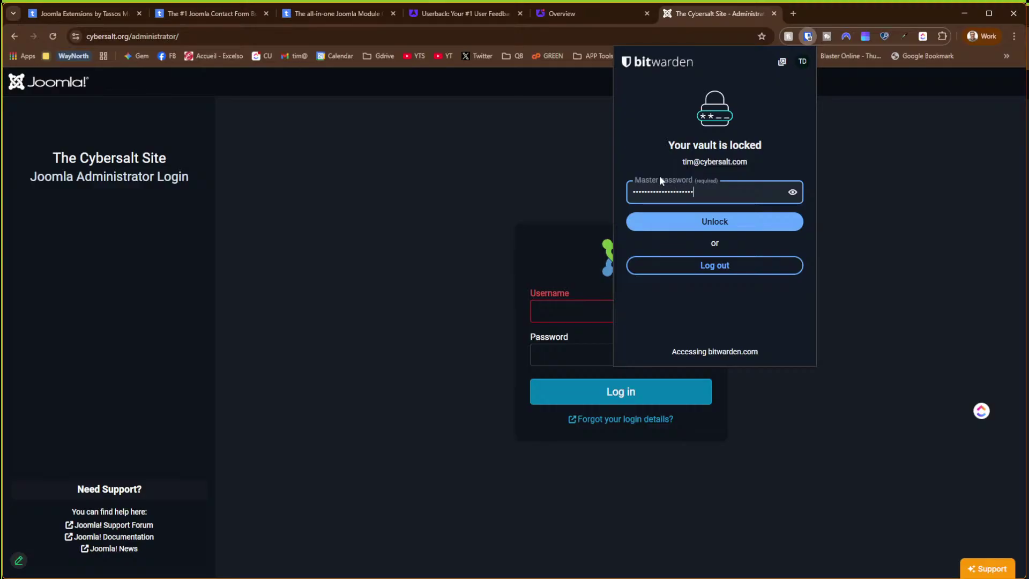
key(Return)
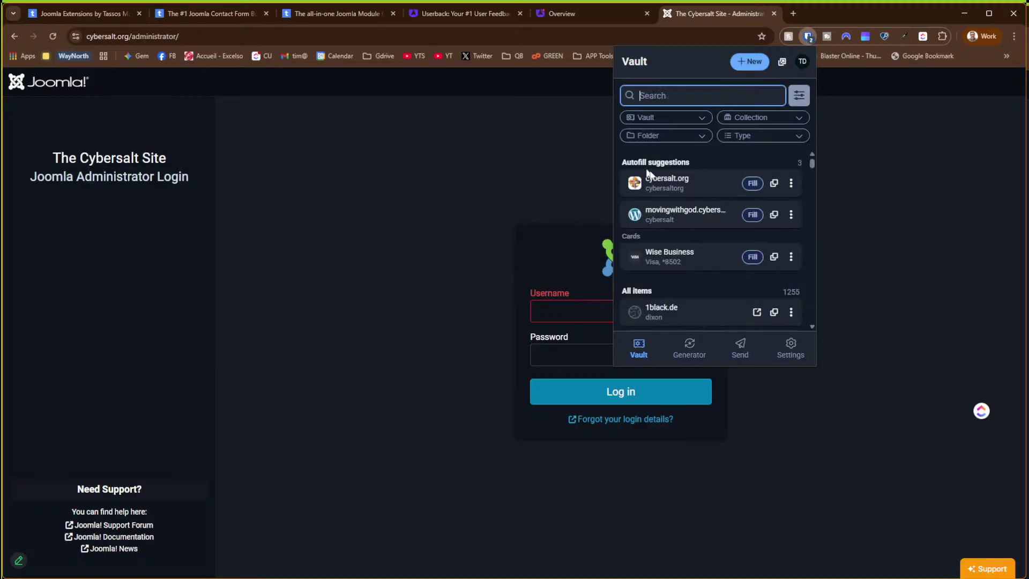
click(752, 183)
click(594, 407)
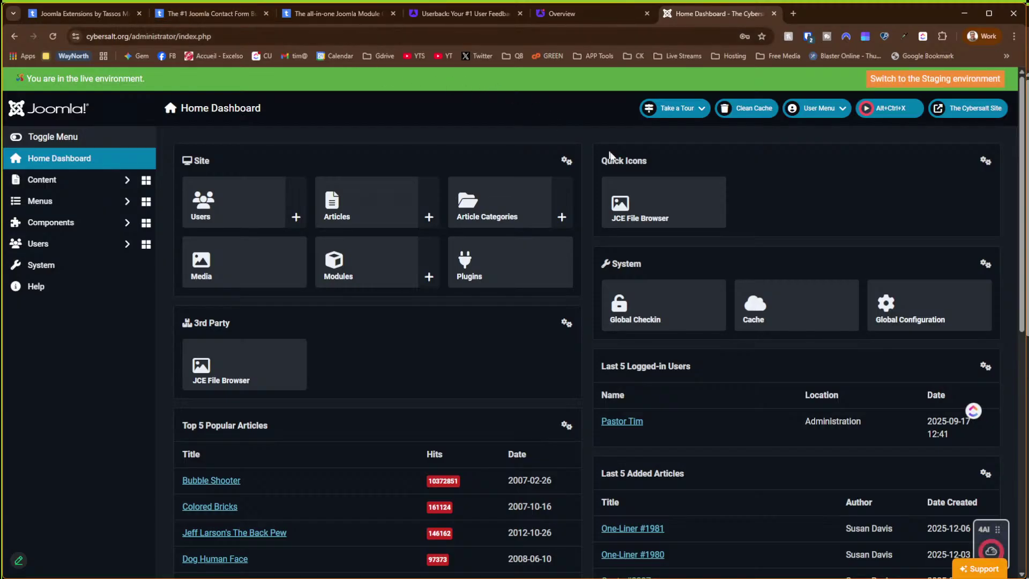
Step: Open the Support feedback widget in the Joomla administrator and outline part of the Site panel for a screenshot
click(983, 568)
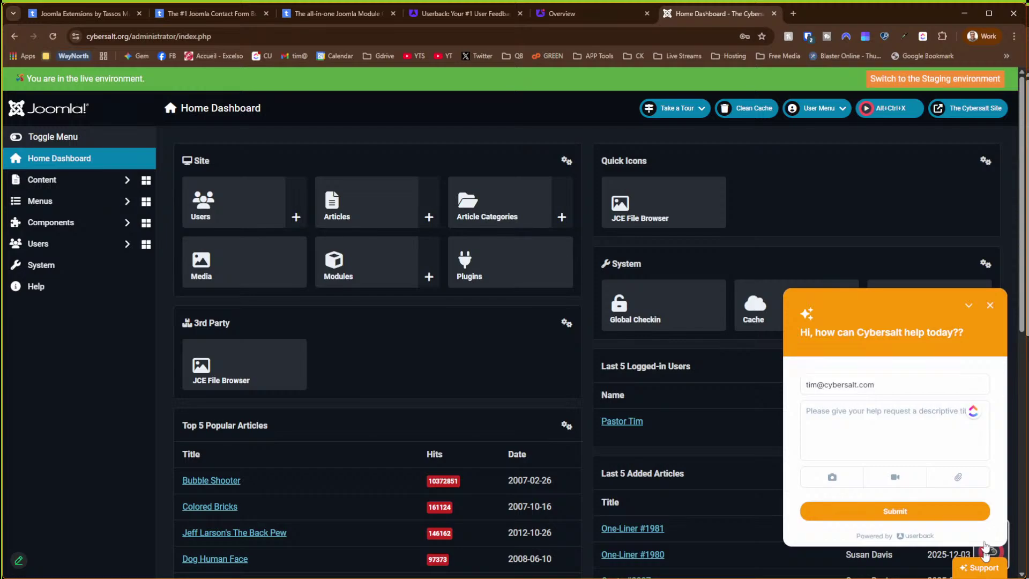
click(832, 478)
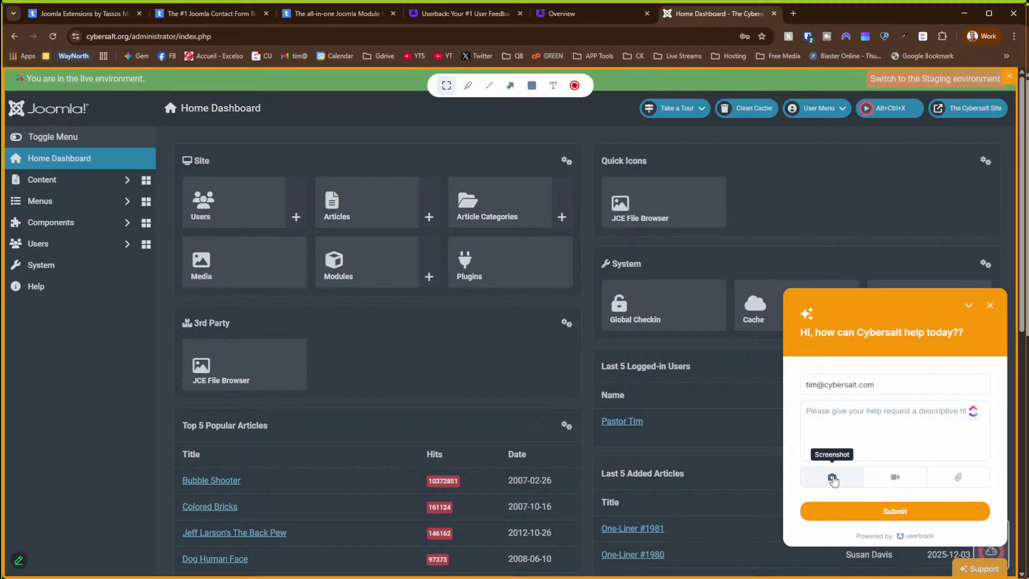
mouse_move(168, 141)
mouse_down()
mouse_move(171, 226)
mouse_move(333, 292)
mouse_move(374, 331)
mouse_up()
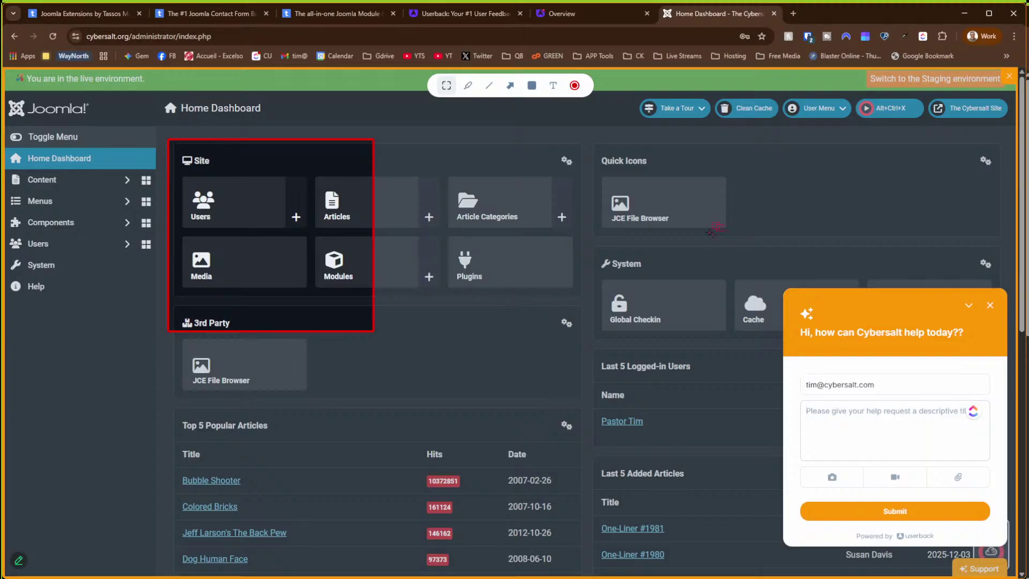
Step: Add and save the text comment "Make this box orange" beside the outlined area of the Site panel
click(554, 85)
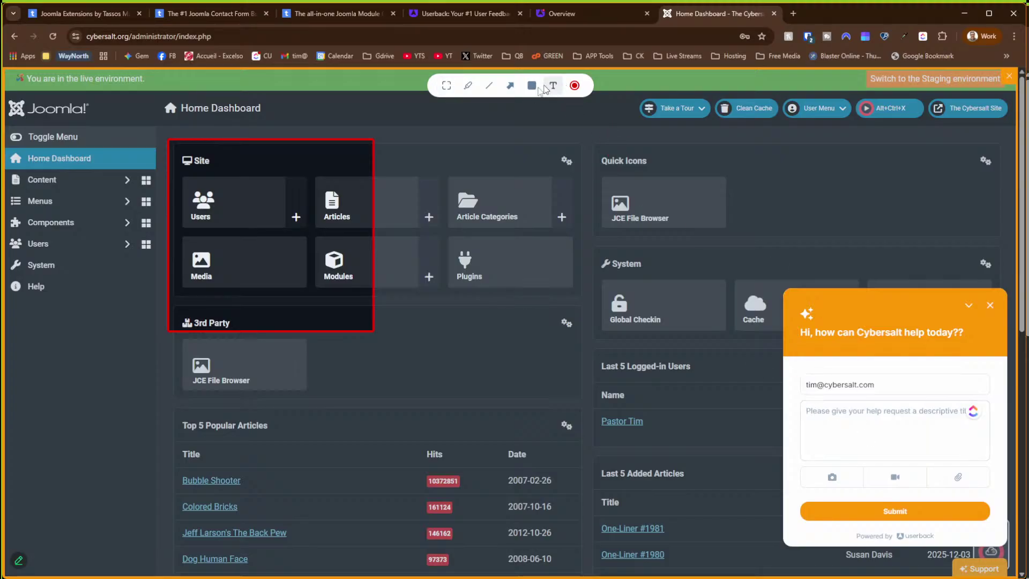
click(403, 173)
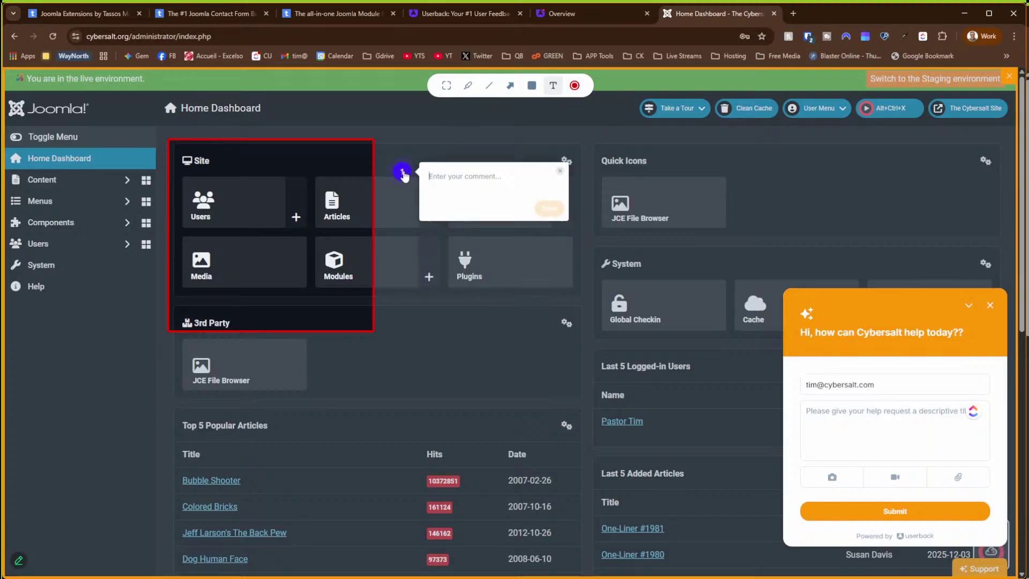
text(Make this )
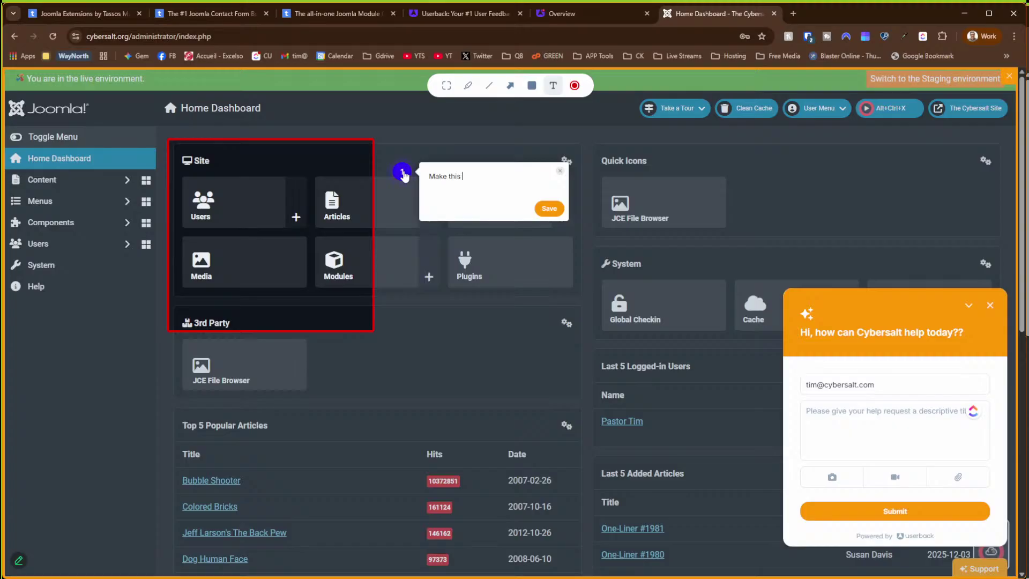
text(box orange)
click(548, 208)
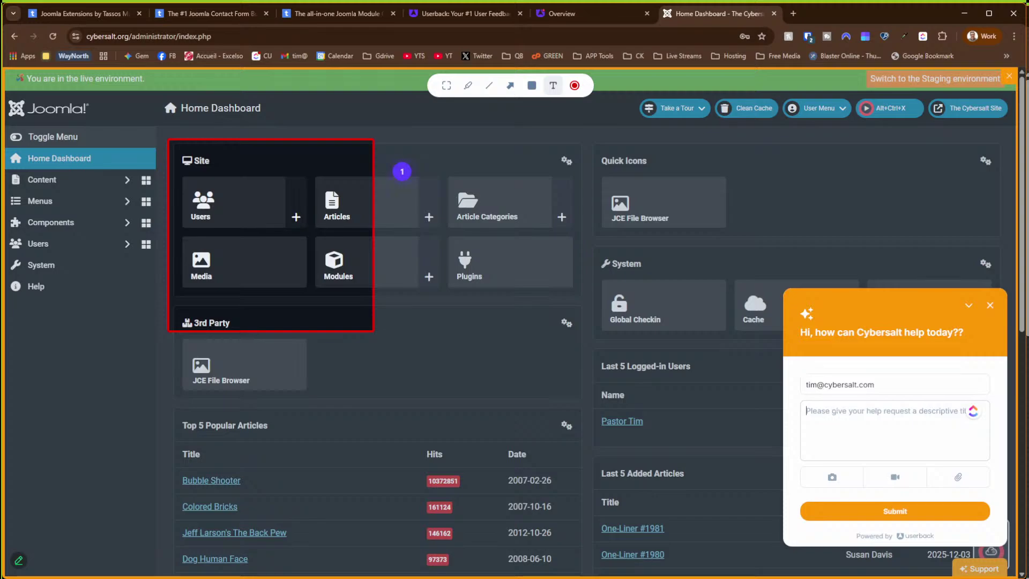
Step: Describe the help request as "Colour Changes Please" and submit the feedback
text(Col)
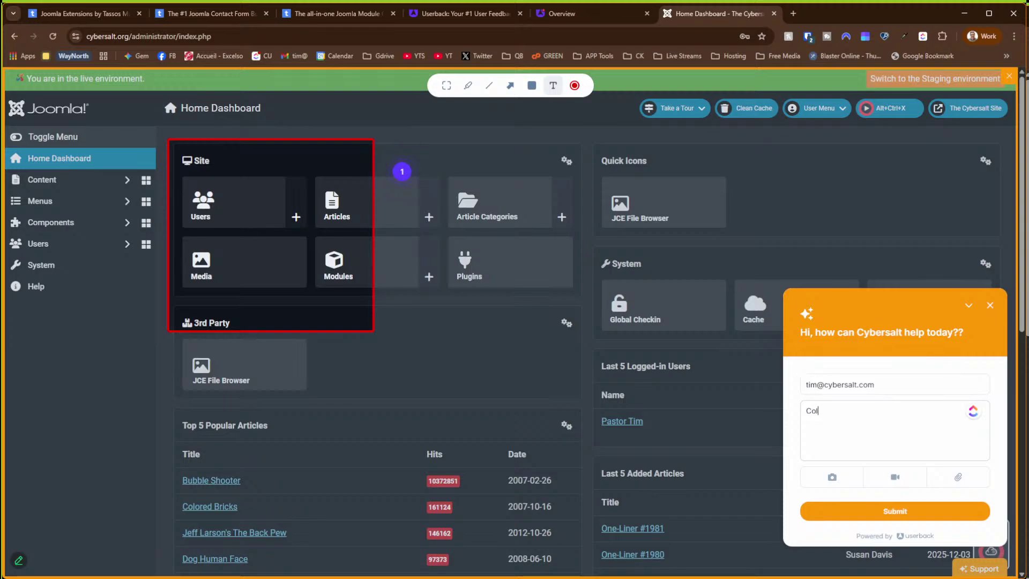
text(our changes Please)
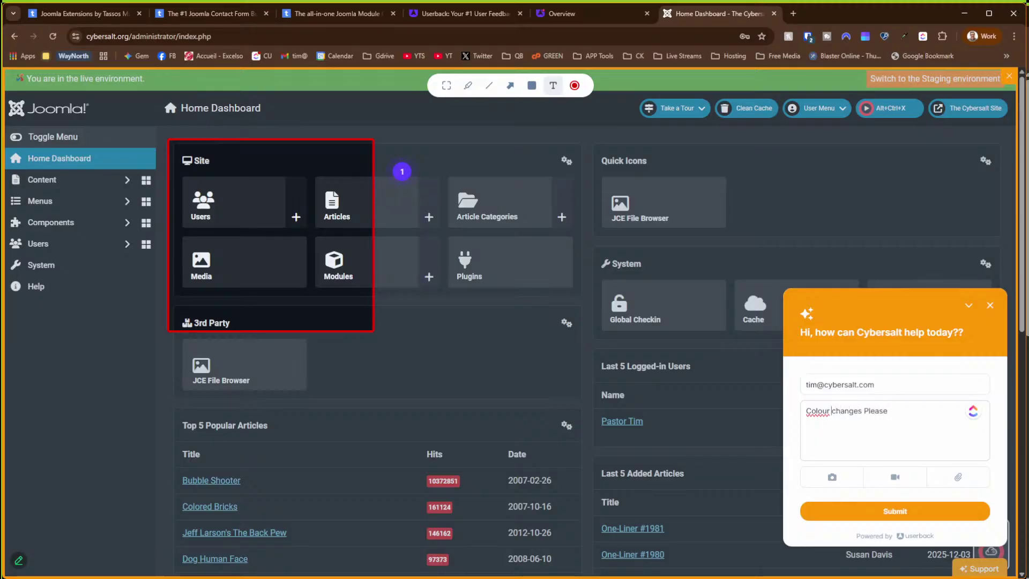
text(C)
key(Delete)
key(End)
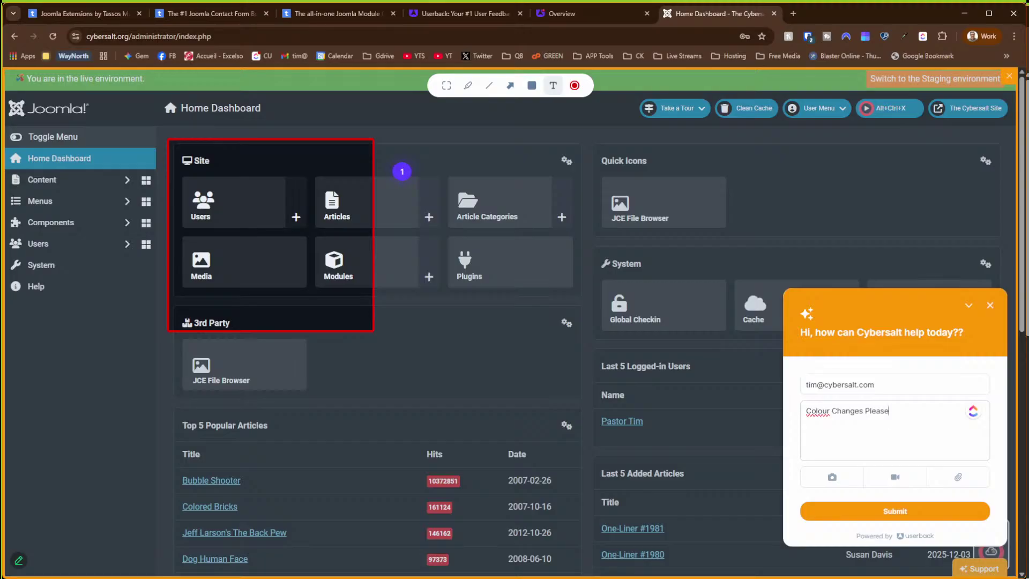
click(910, 510)
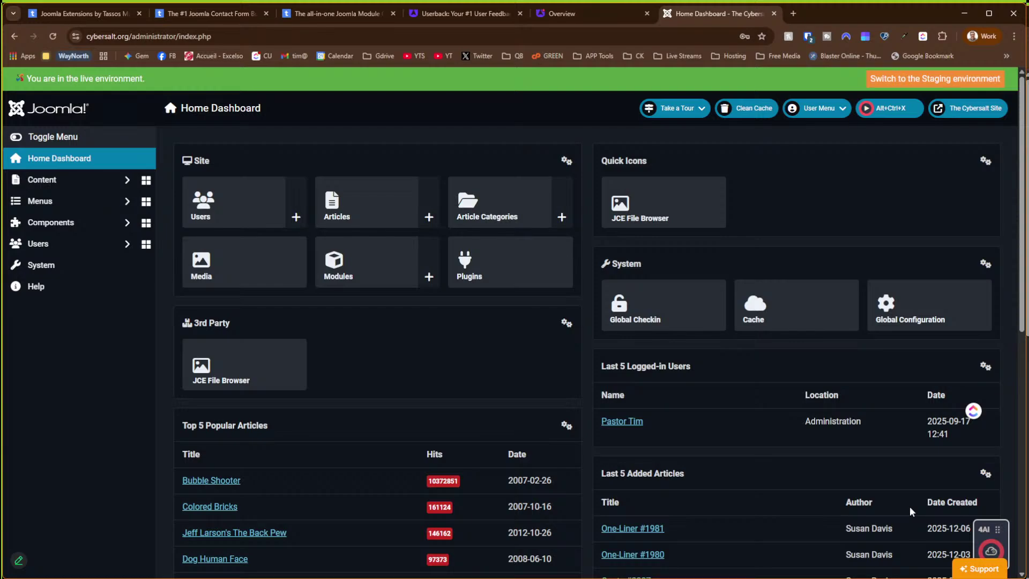
Step: Switch to Userback, dismiss the Bitwarden save-login prompt and exit the Cybersalt MMP Support widget settings, saving the changes
click(580, 14)
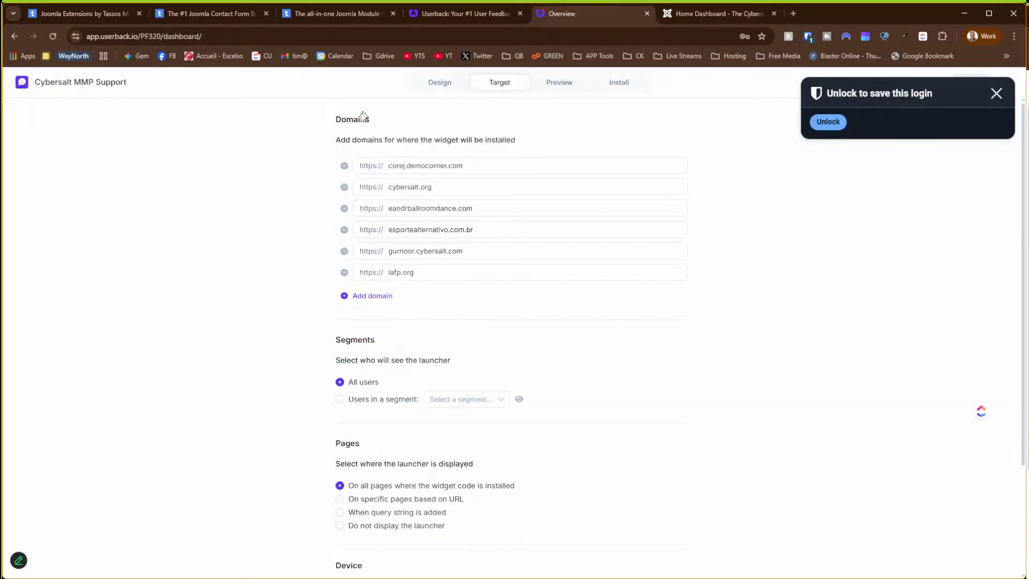
click(108, 87)
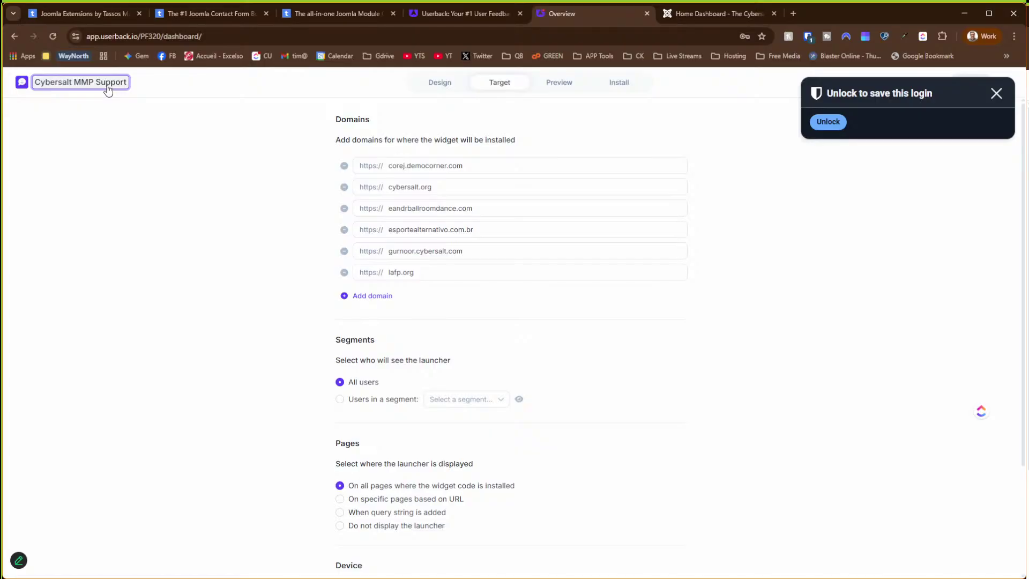
click(15, 37)
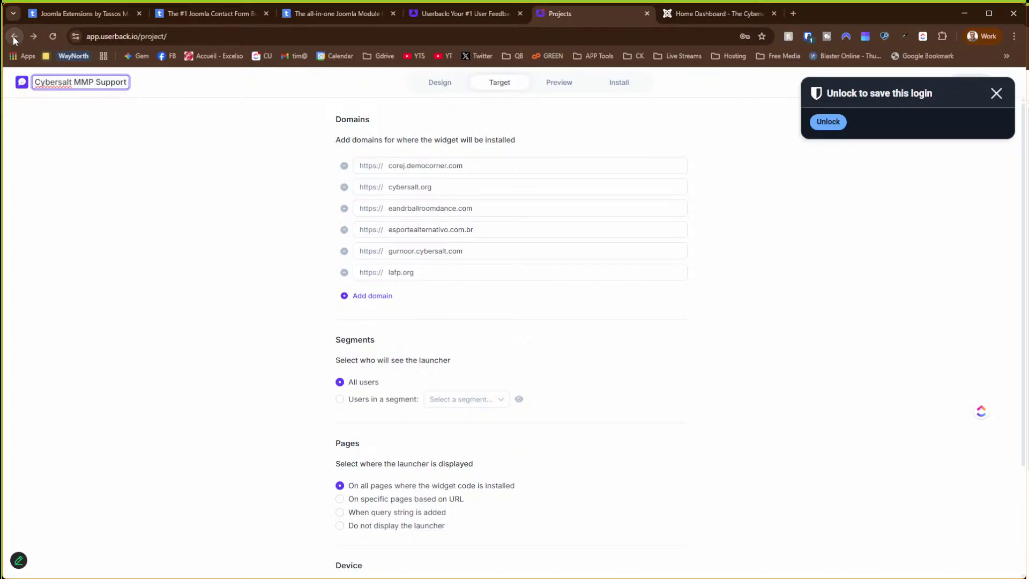
click(14, 39)
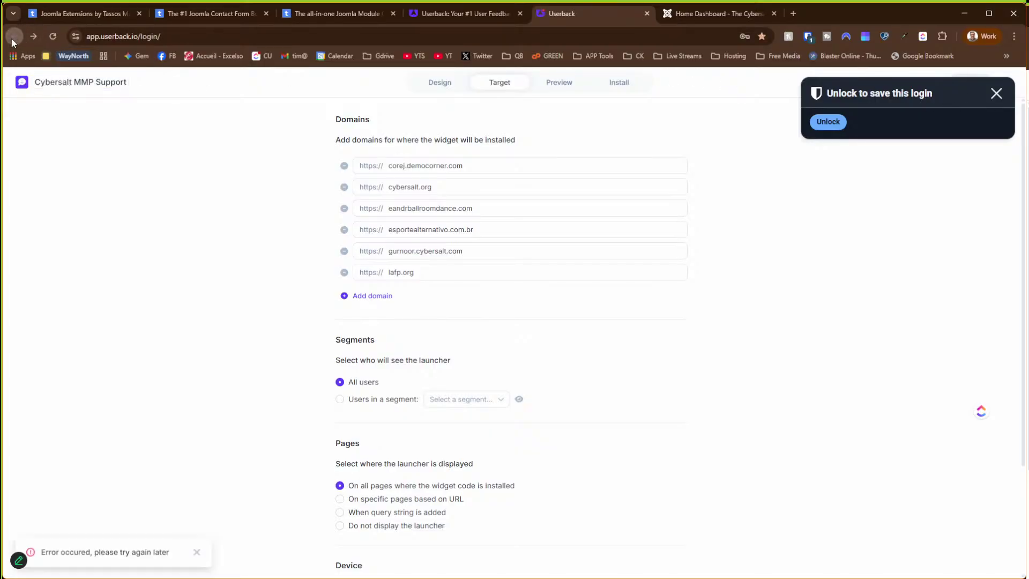
click(996, 94)
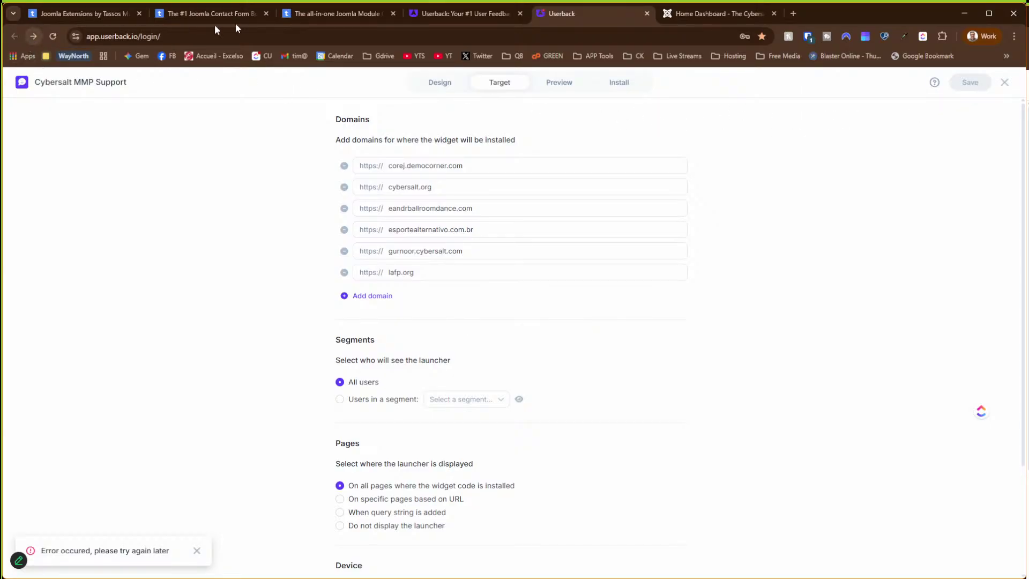
click(449, 14)
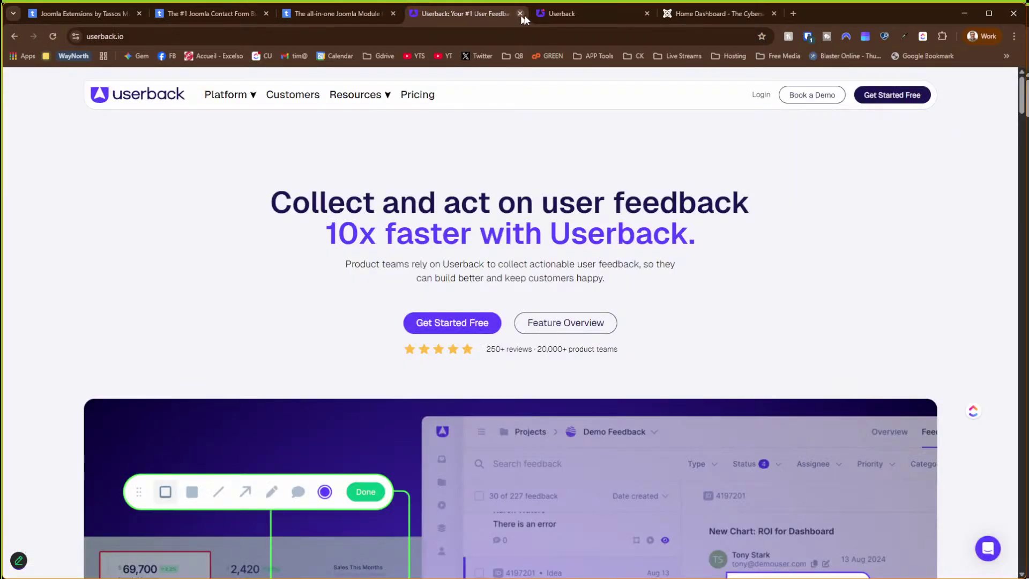
click(552, 16)
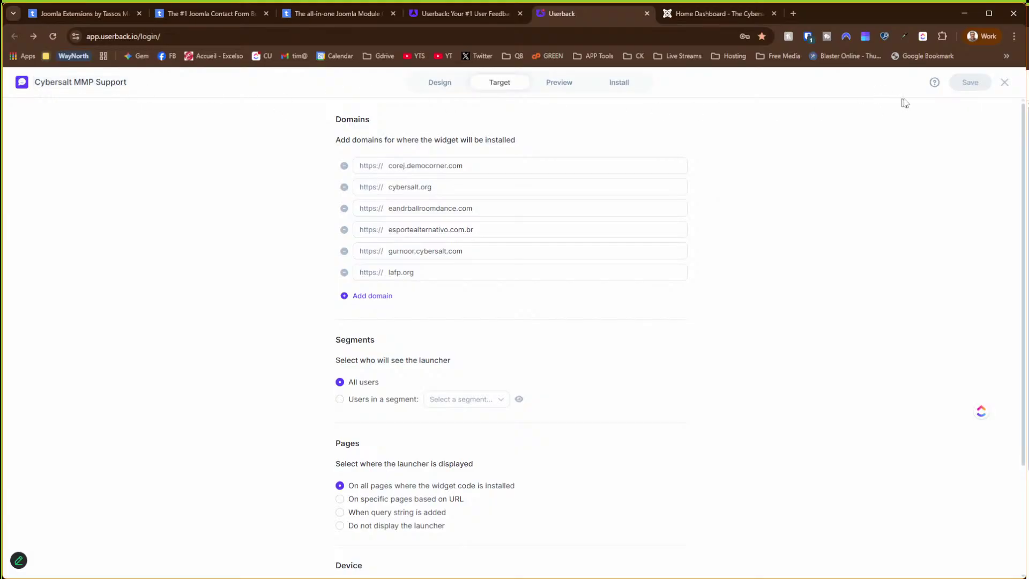
click(1004, 83)
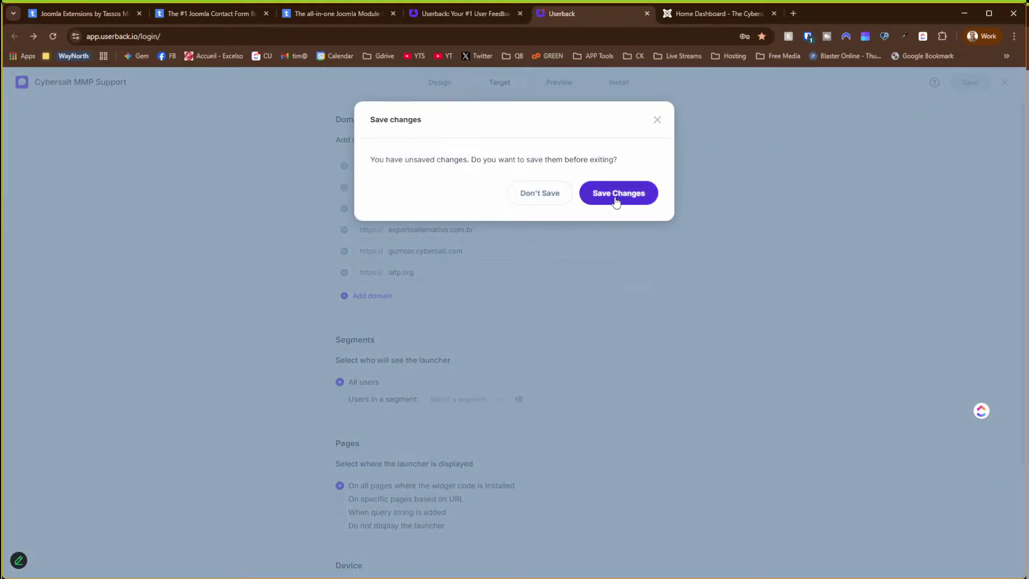
click(616, 202)
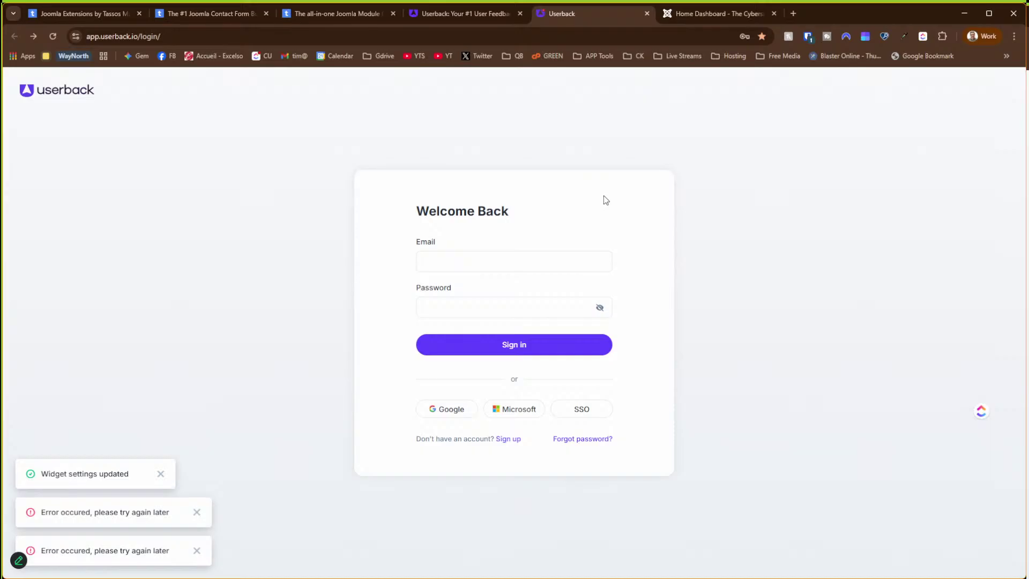
Step: Sign back in to Userback with the saved e-mail and password and open the Cybersalt MMP Support feedback project
click(482, 262)
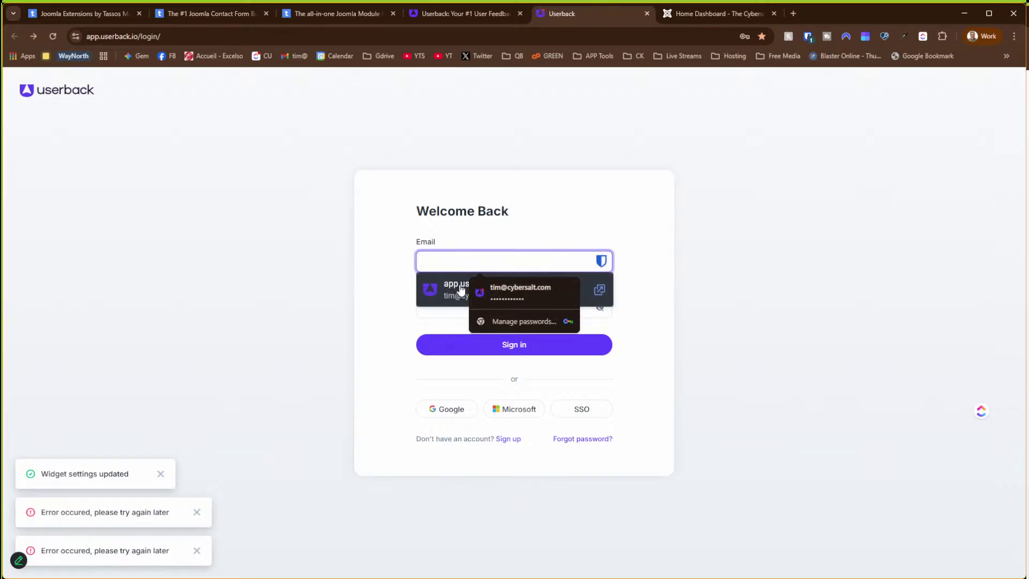
click(498, 348)
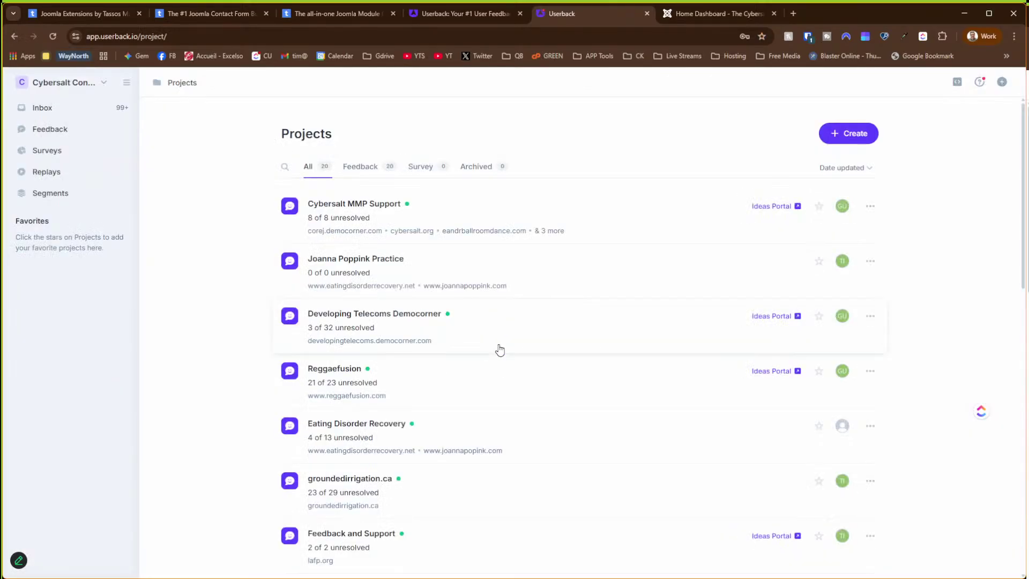
click(50, 130)
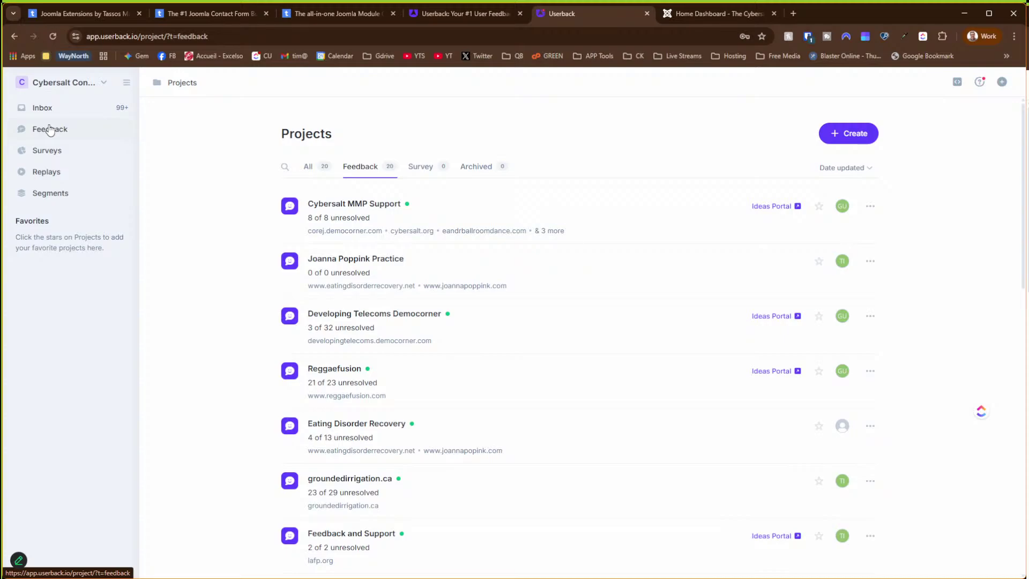
click(341, 210)
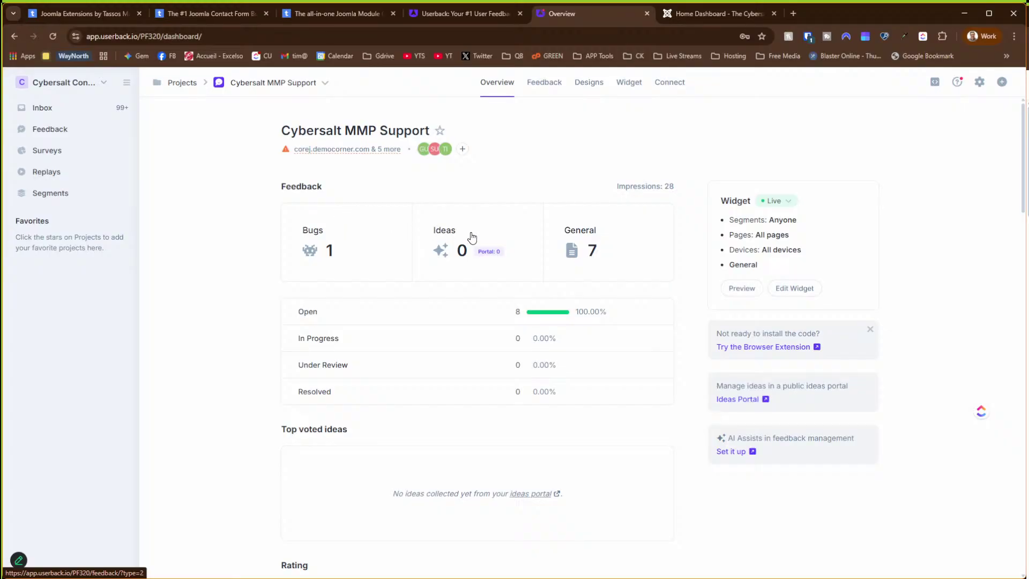
Step: Look over the project overview, then open the "Colour Changes Please" item on the feedback board and view its screenshot comment
scroll(480, 239, down, 14)
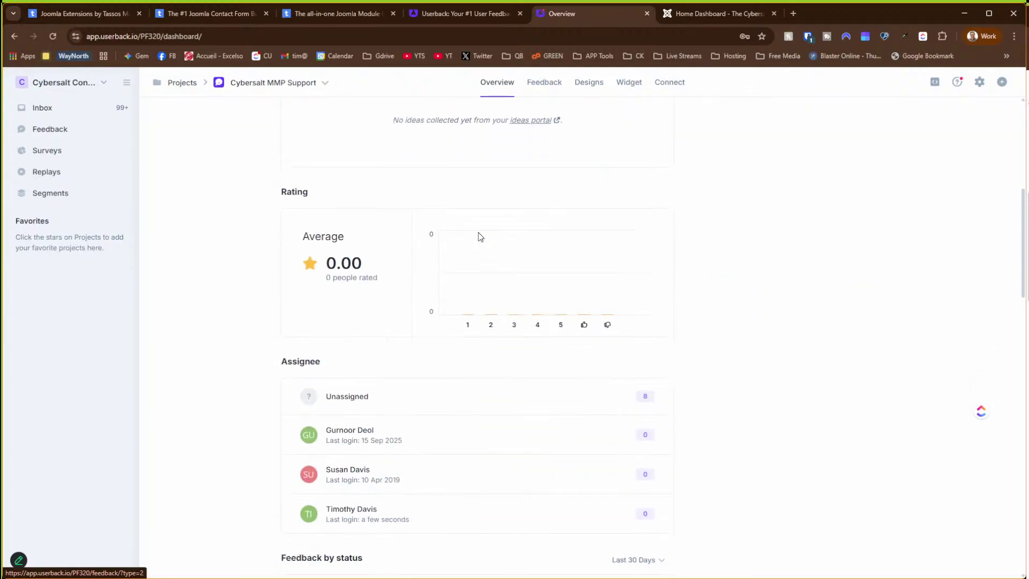
scroll(480, 236, up, 14)
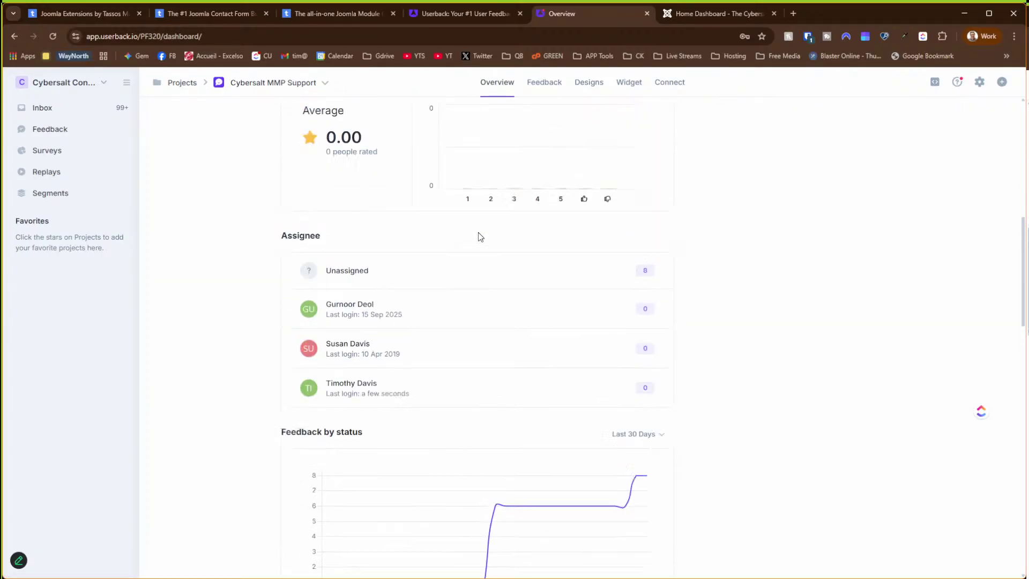
click(544, 85)
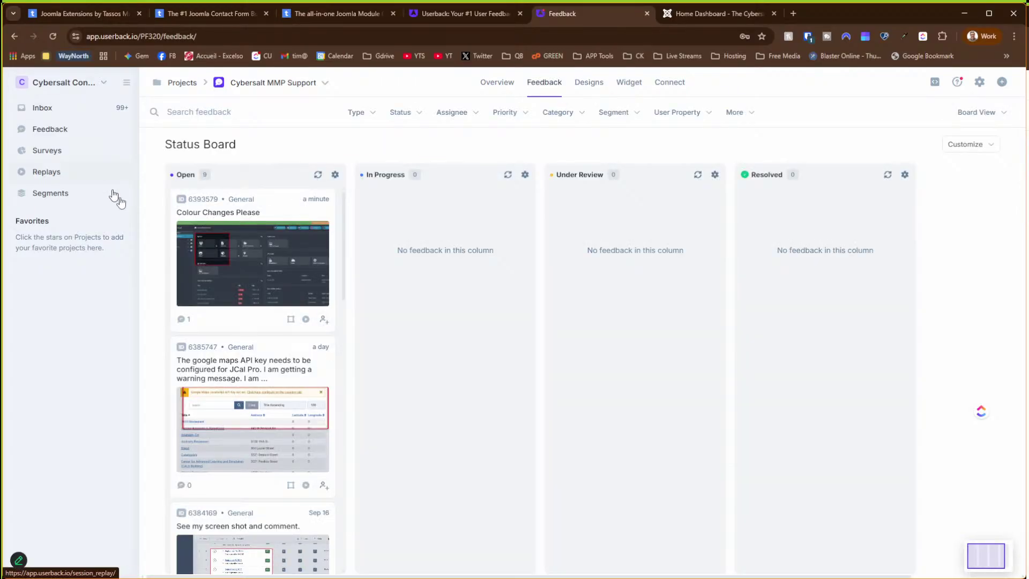
click(263, 253)
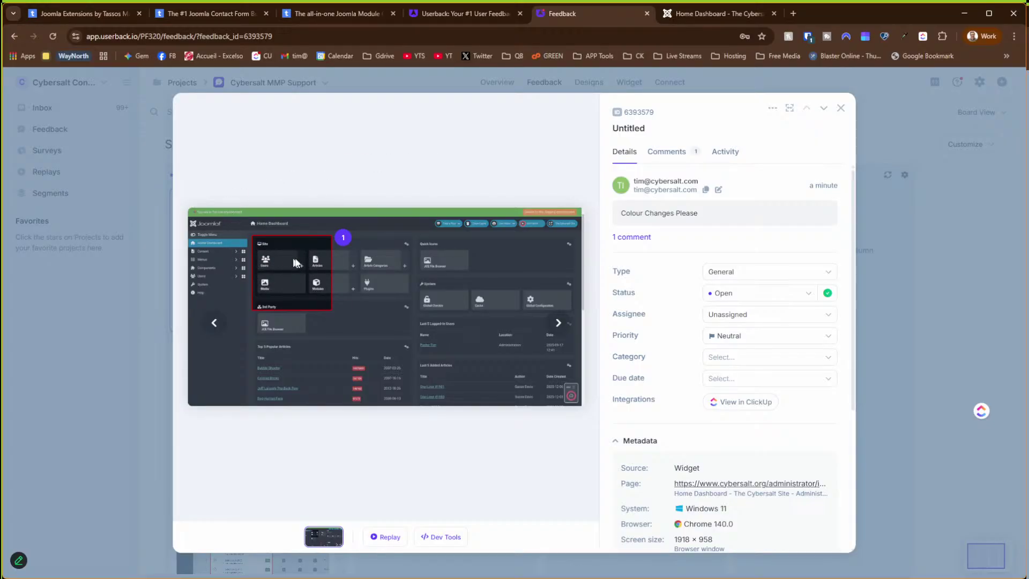
click(344, 242)
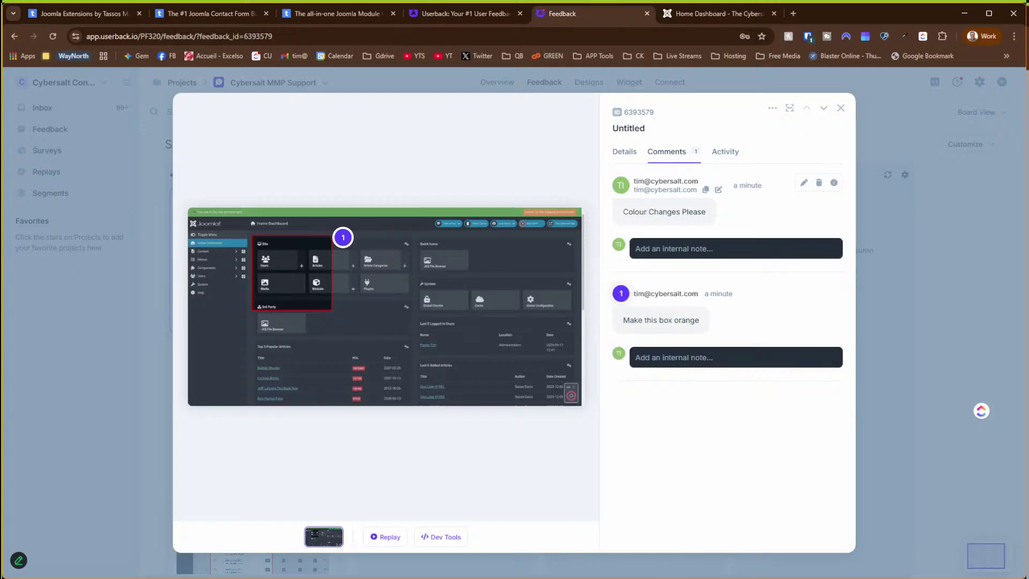
drag(621, 211, 707, 226)
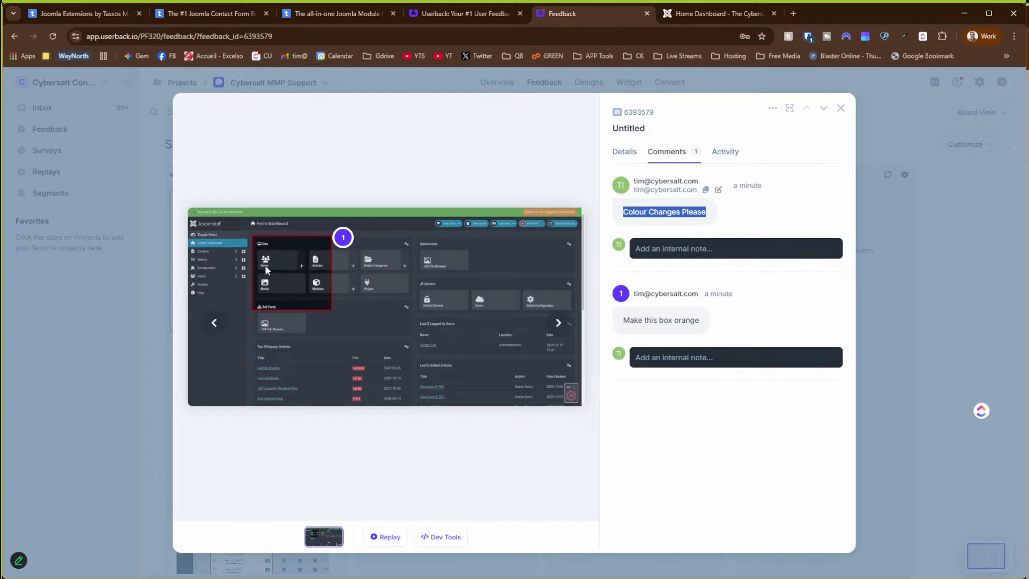
Step: Open the feedback item's session replay, view moments around 00:16 and 00:26, and return to the Joomla administrator
click(387, 537)
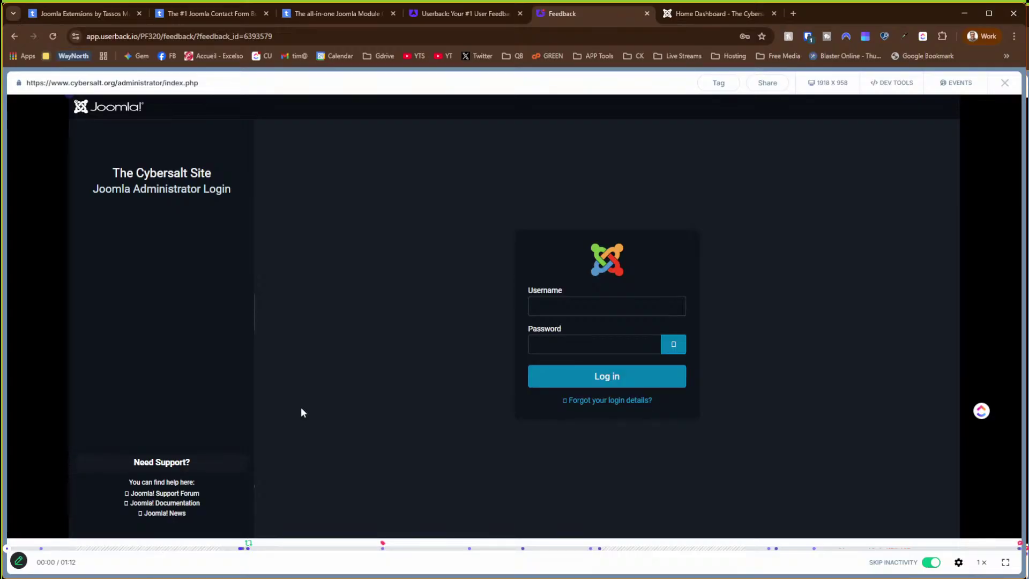
click(245, 550)
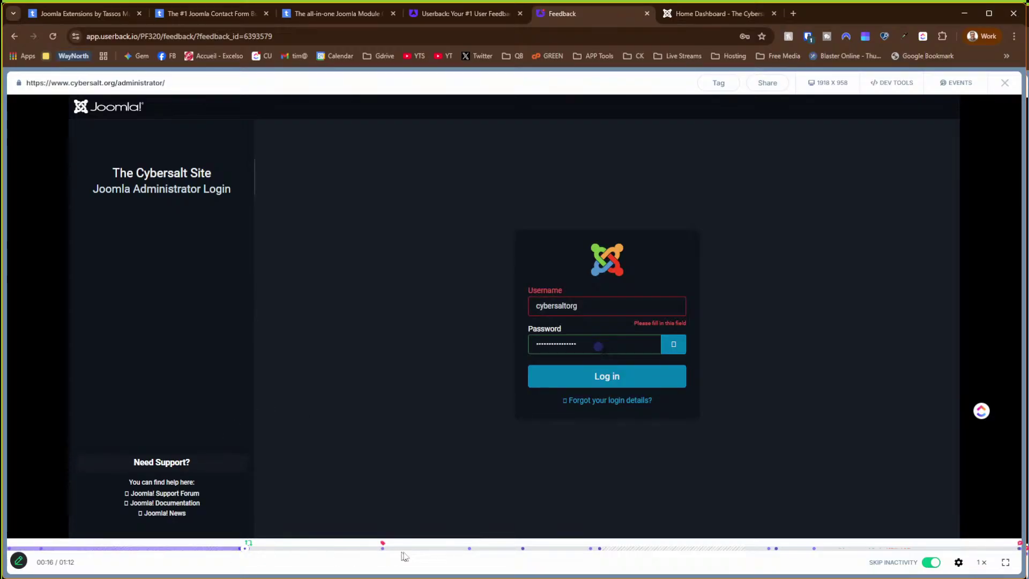
click(383, 552)
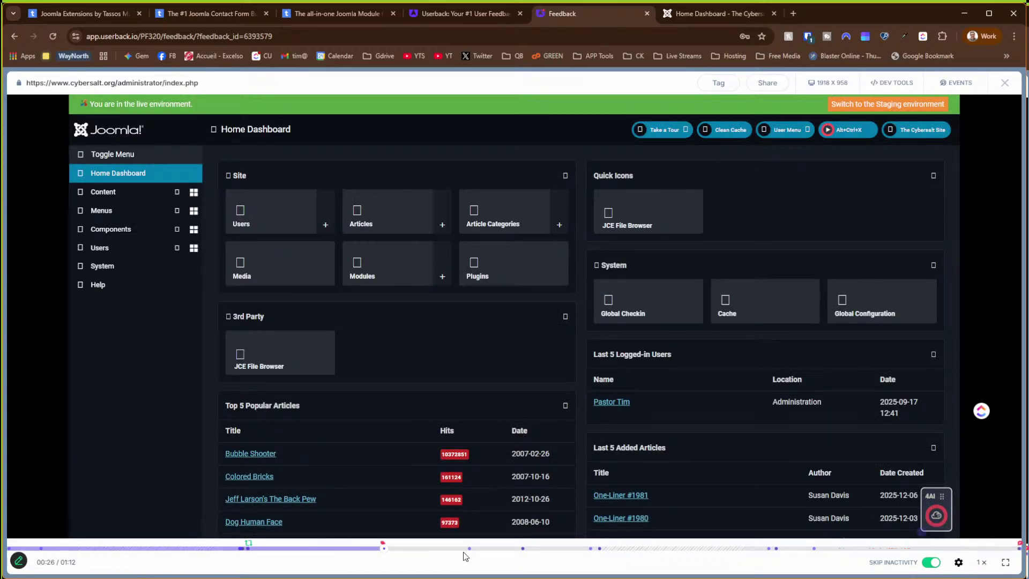
click(445, 552)
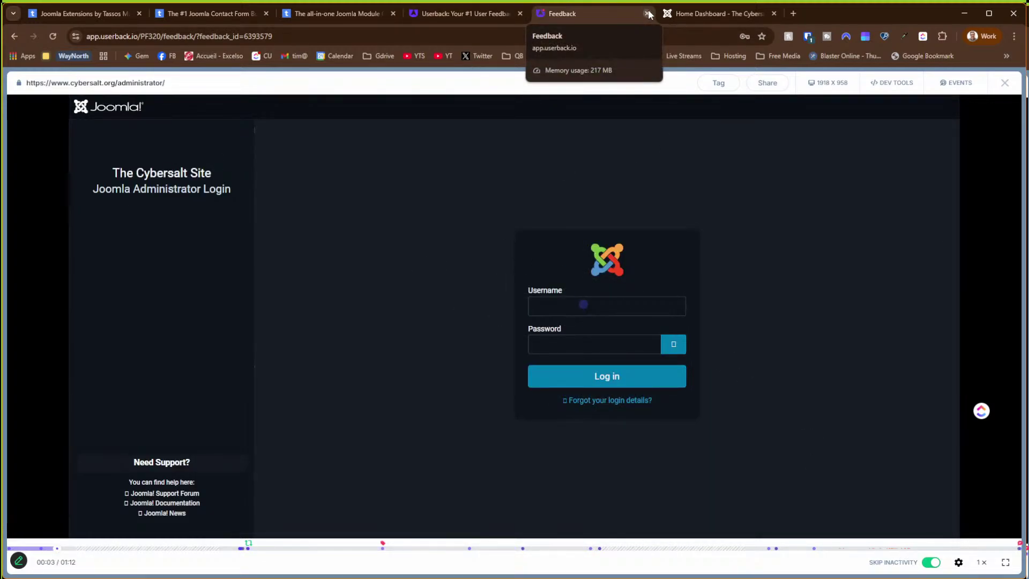
click(681, 14)
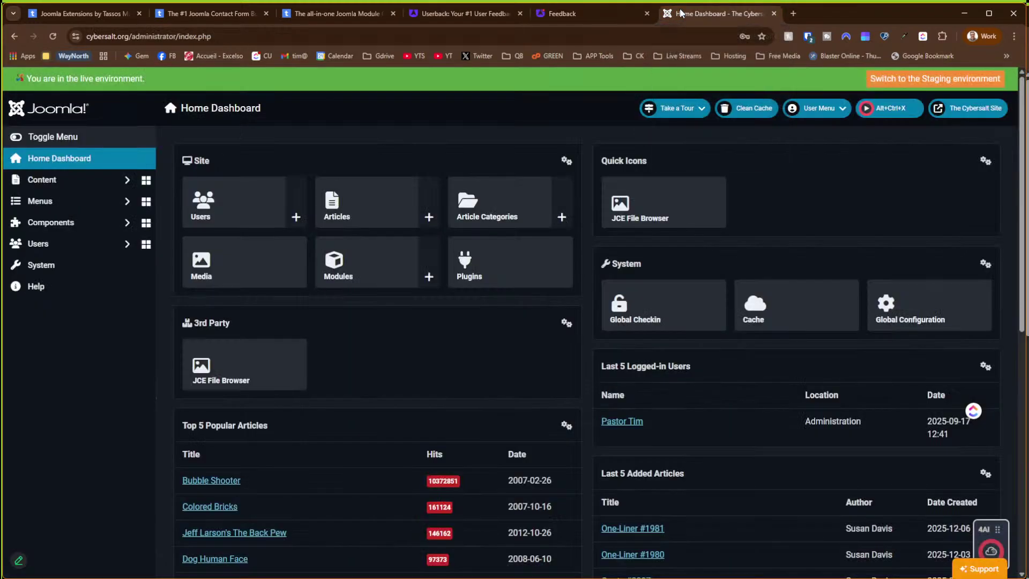
Step: Start a screen recording from the Support widget, allow the microphone while visiting the site and share the Home Dashboard browser window
click(979, 568)
click(895, 477)
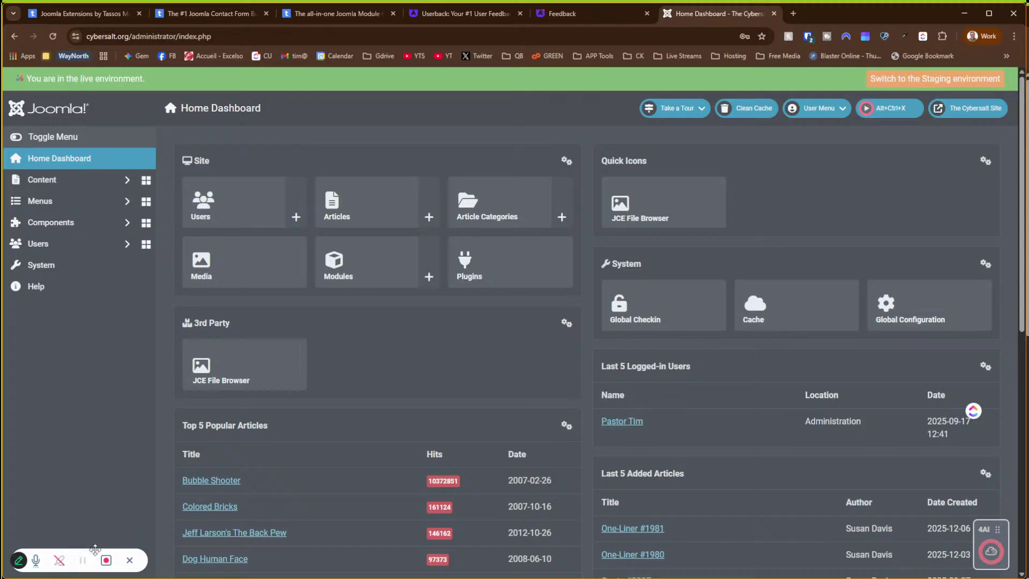
click(107, 561)
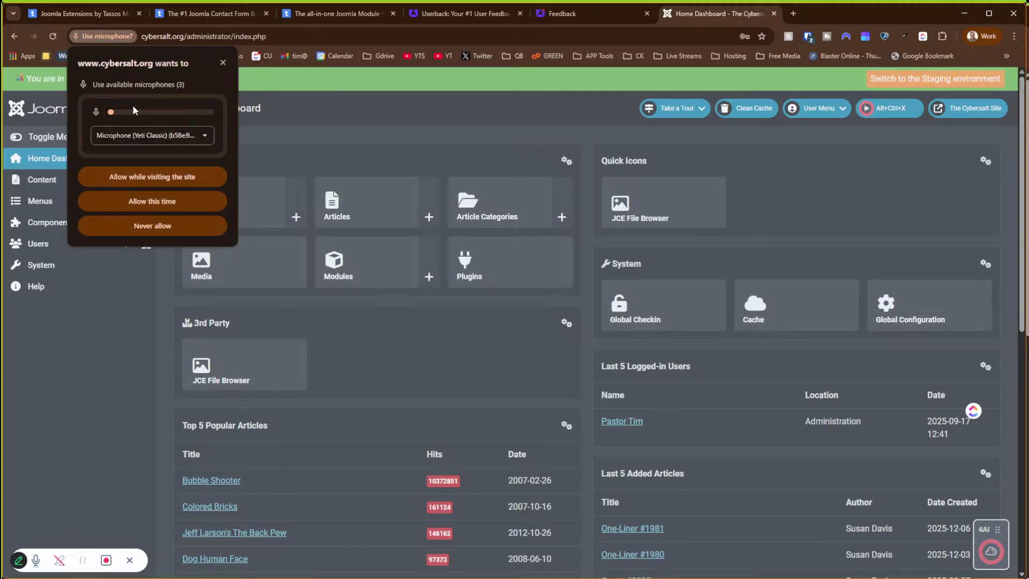
click(129, 176)
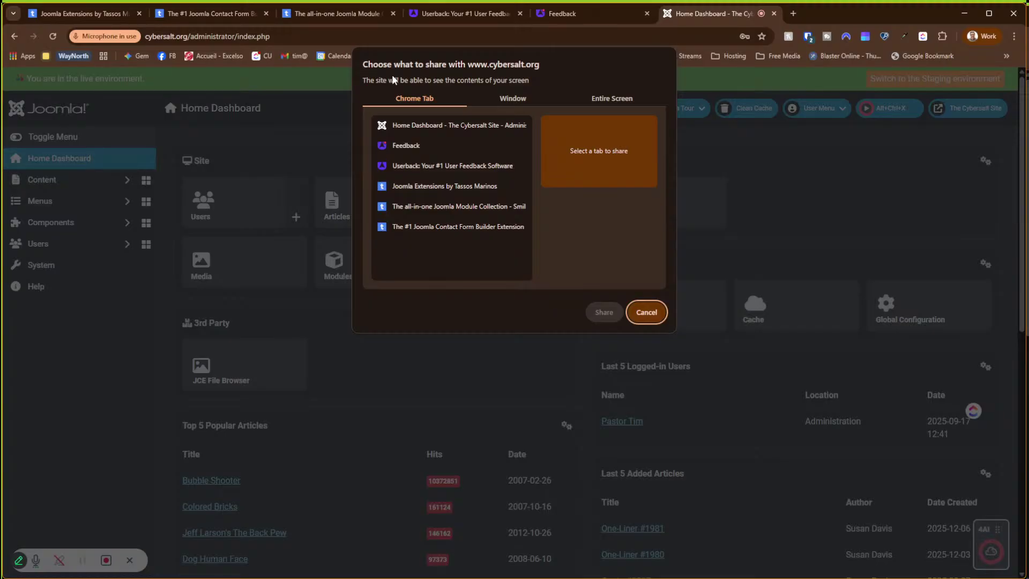
click(519, 98)
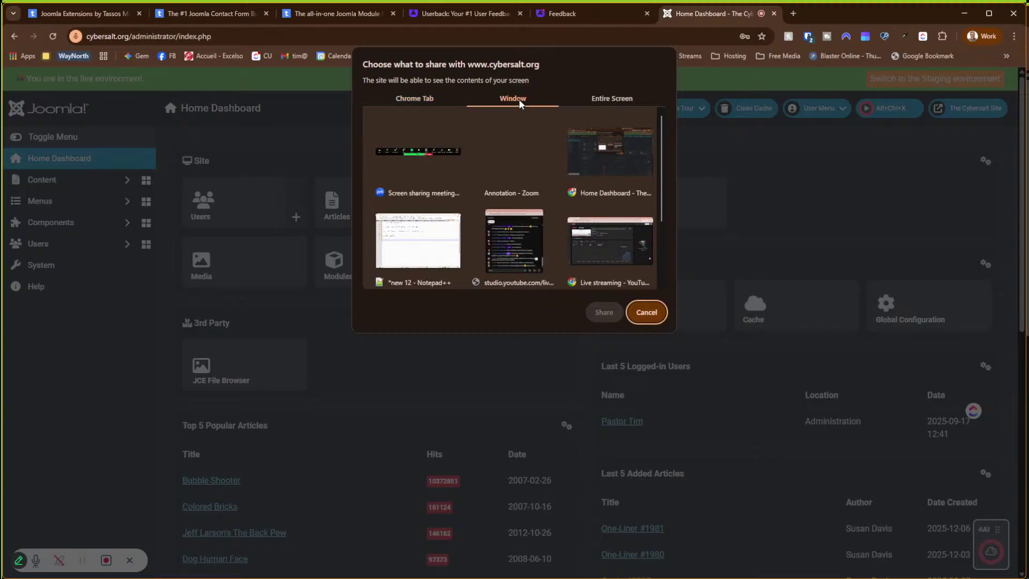
click(606, 155)
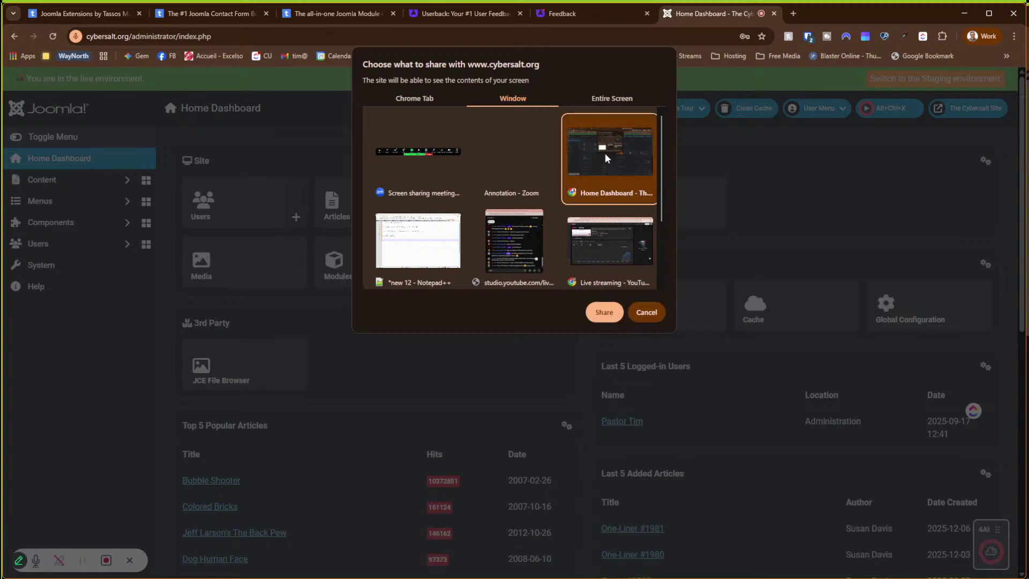
click(610, 314)
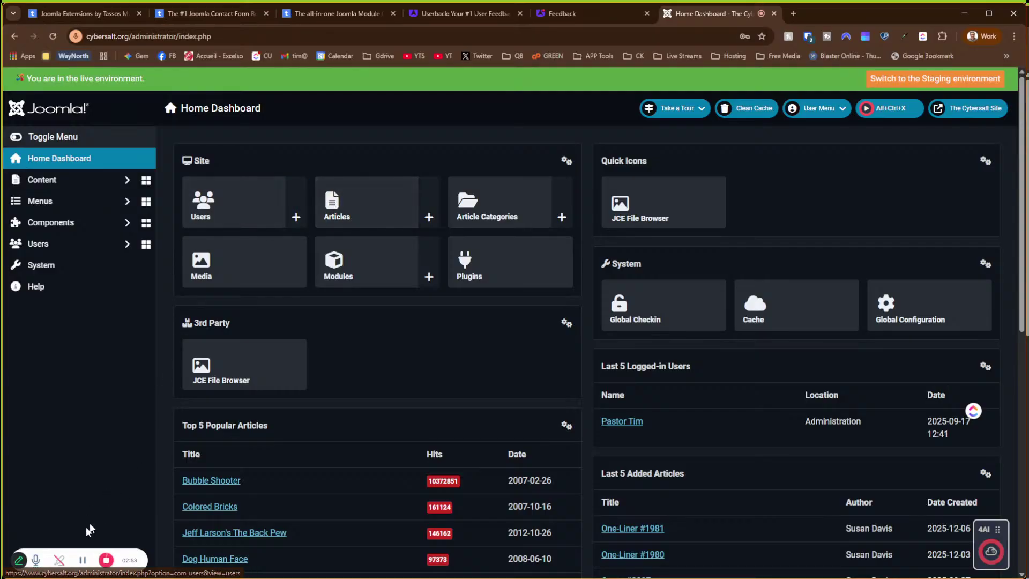
Step: Turn on drawing for the recording and circle the Modules tile on the Home Dashboard in red
click(59, 561)
mouse_move(354, 239)
mouse_down()
mouse_move(289, 300)
mouse_move(266, 234)
mouse_up()
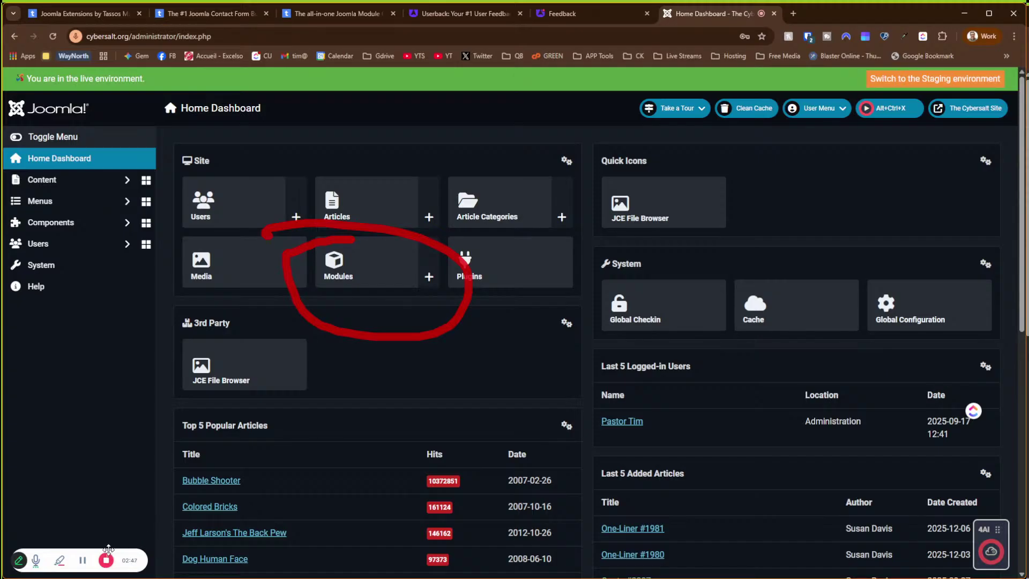
click(62, 564)
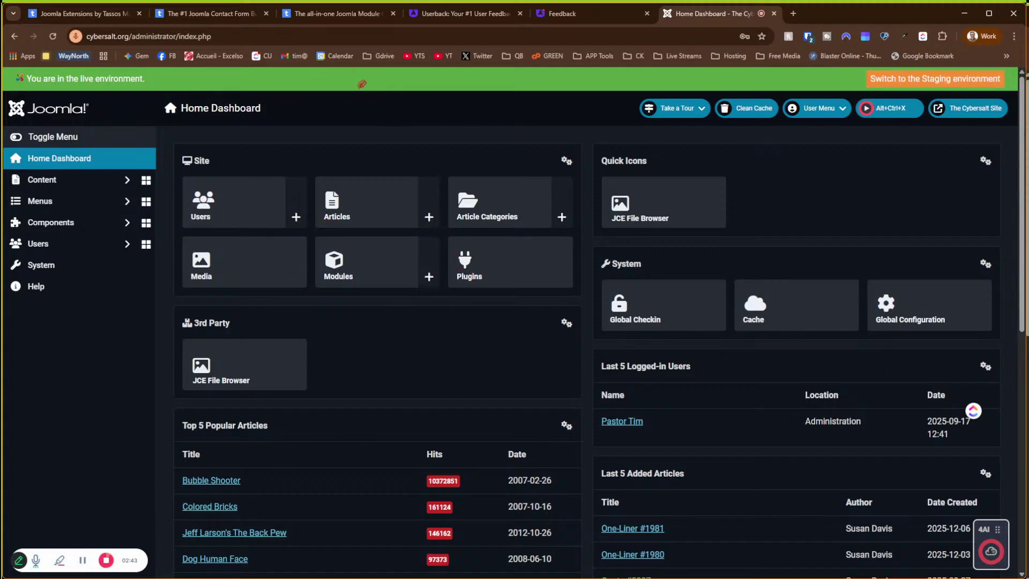
Step: Stop the screen recording, title the help request "more changes" and submit it
click(105, 560)
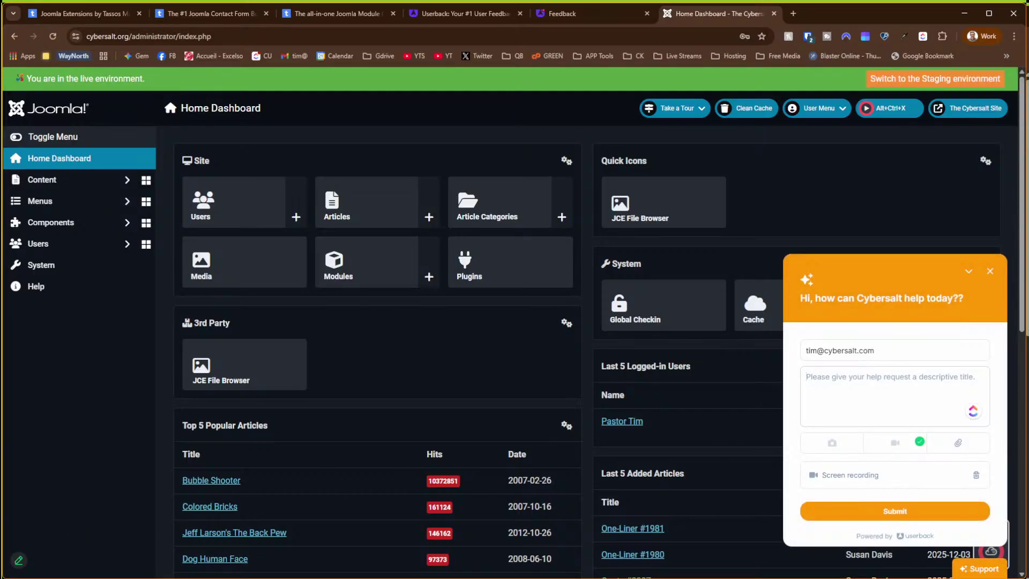
text(more changes)
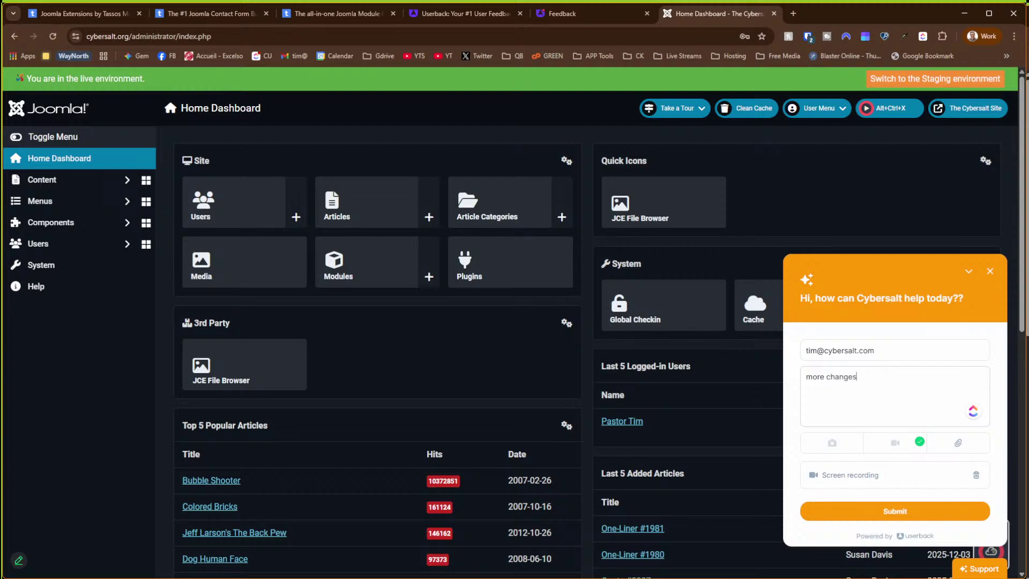
click(897, 513)
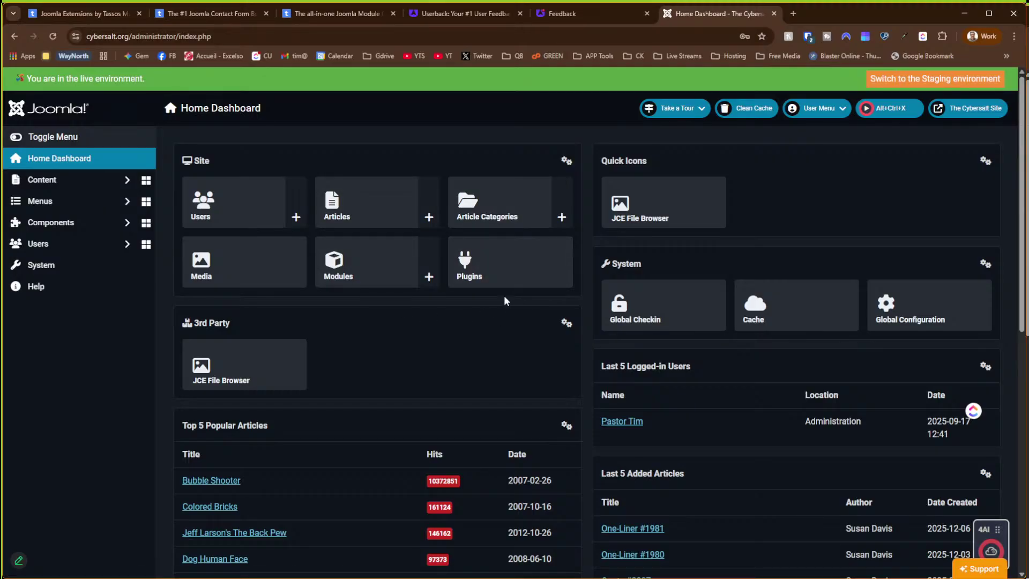
Step: Open Joomla's System Dashboard, then switch to the Userback feedback project and close the session replay
click(28, 269)
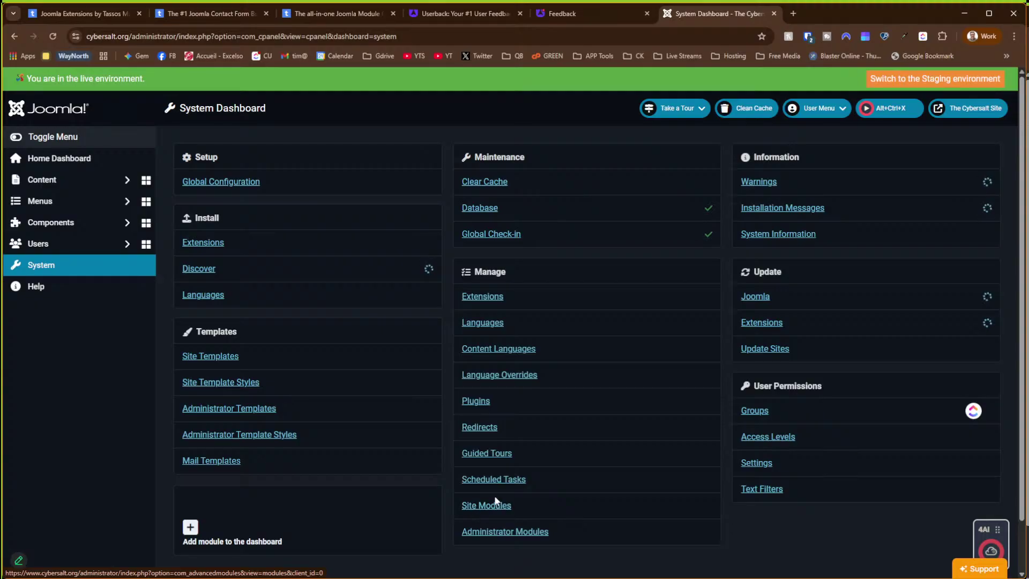
click(547, 14)
click(489, 14)
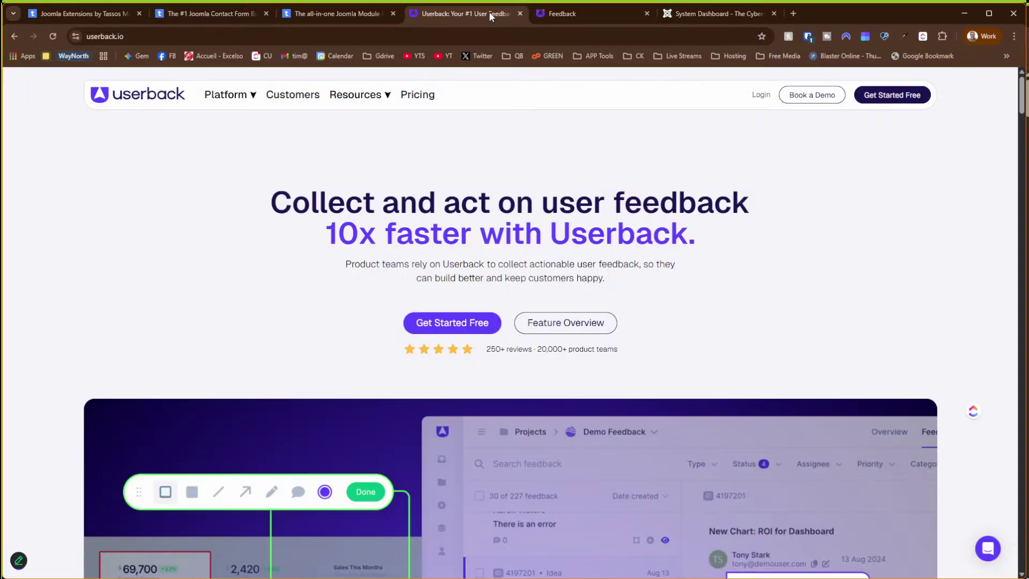
click(584, 16)
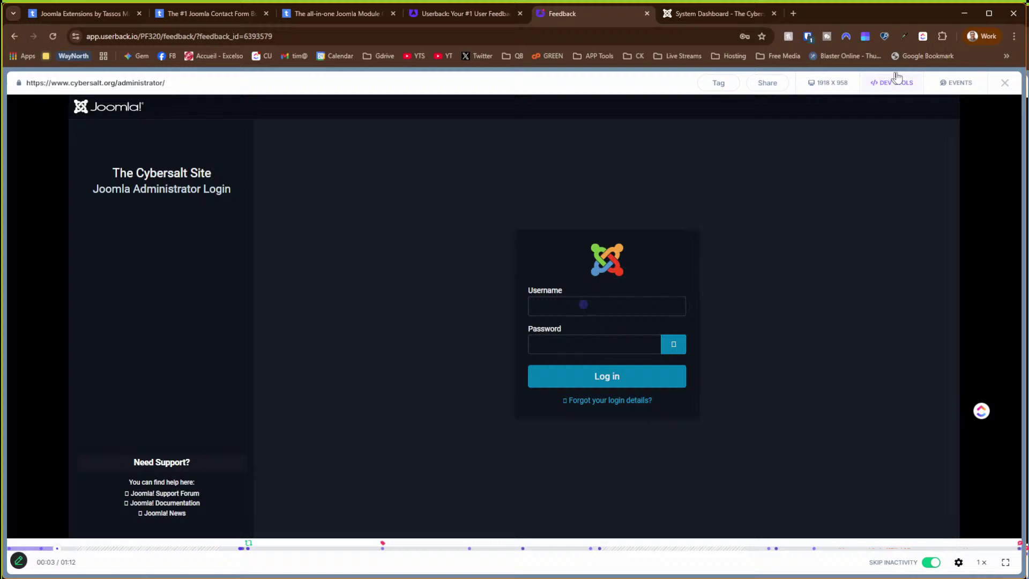
click(1005, 83)
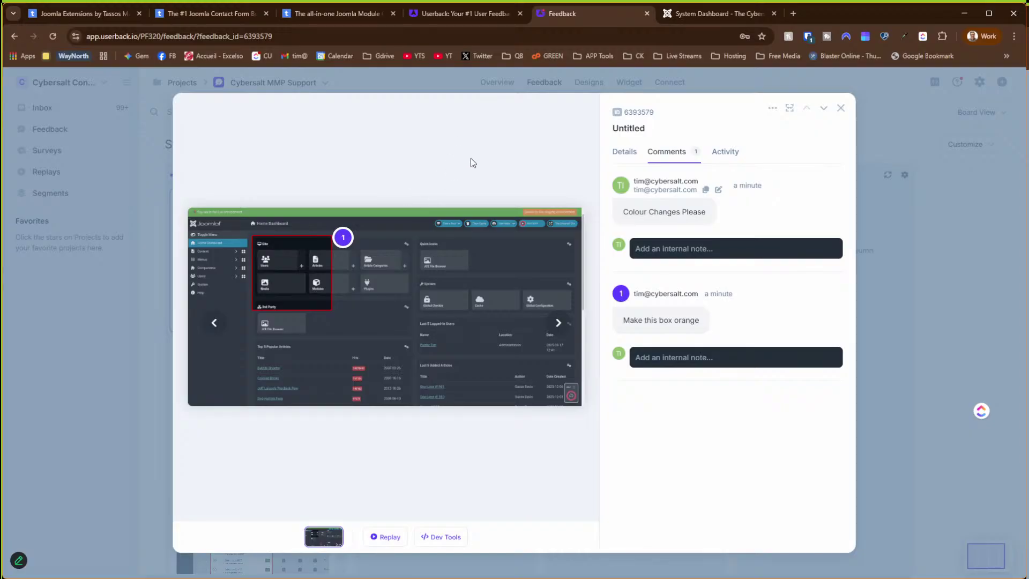
Step: Review the details and comments of the "Colour Changes Please" feedback item, then close it
click(622, 153)
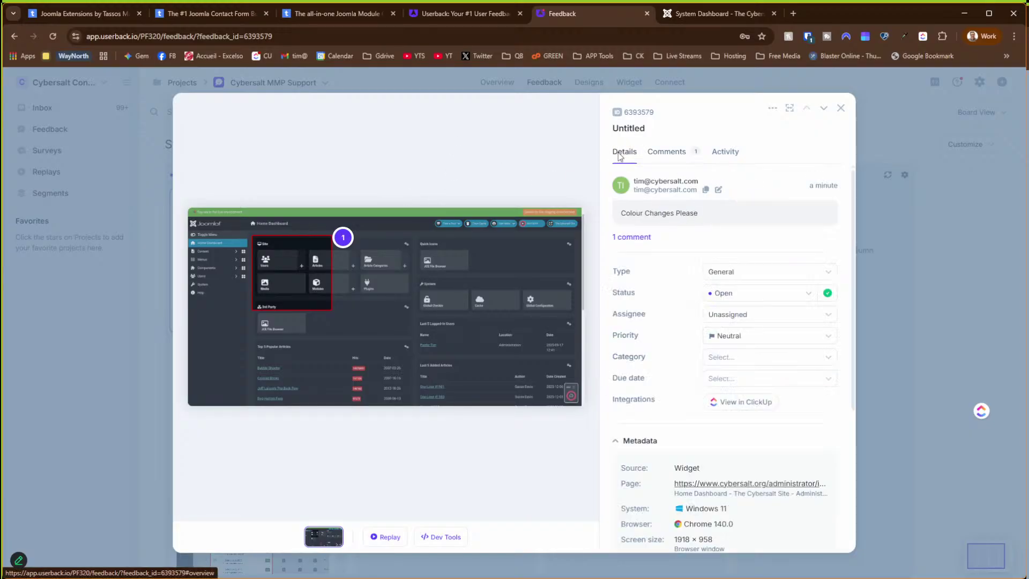
click(653, 155)
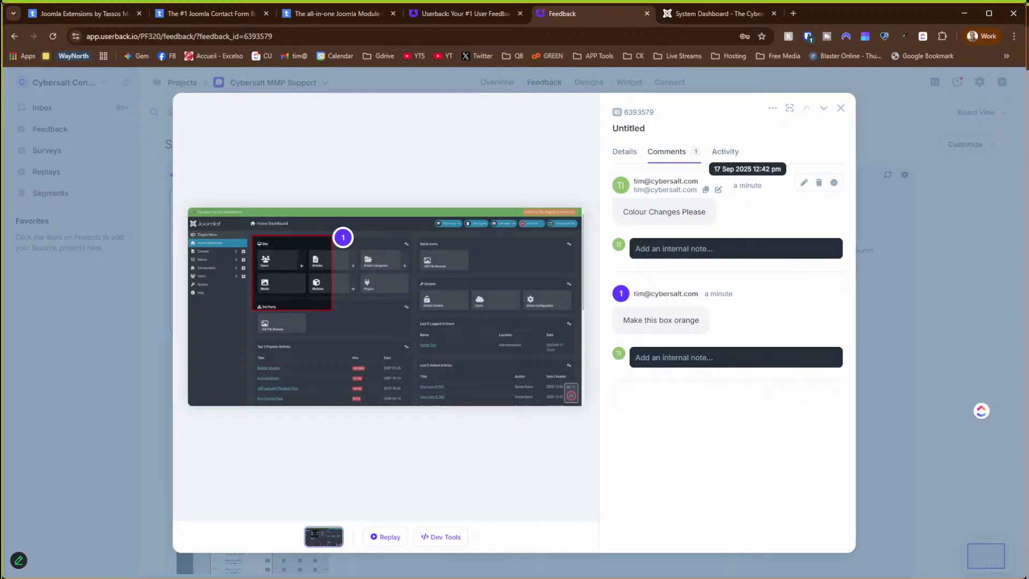
click(840, 108)
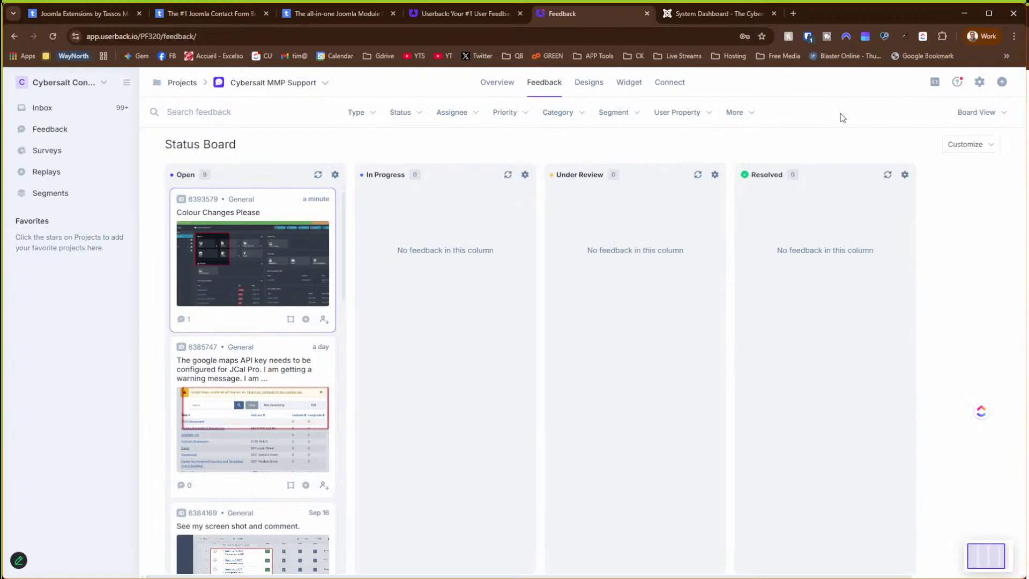
Step: Browse the Open feedback column, read the comments on the "See my screen shot and comment." item and close it
scroll(257, 200, down, 5)
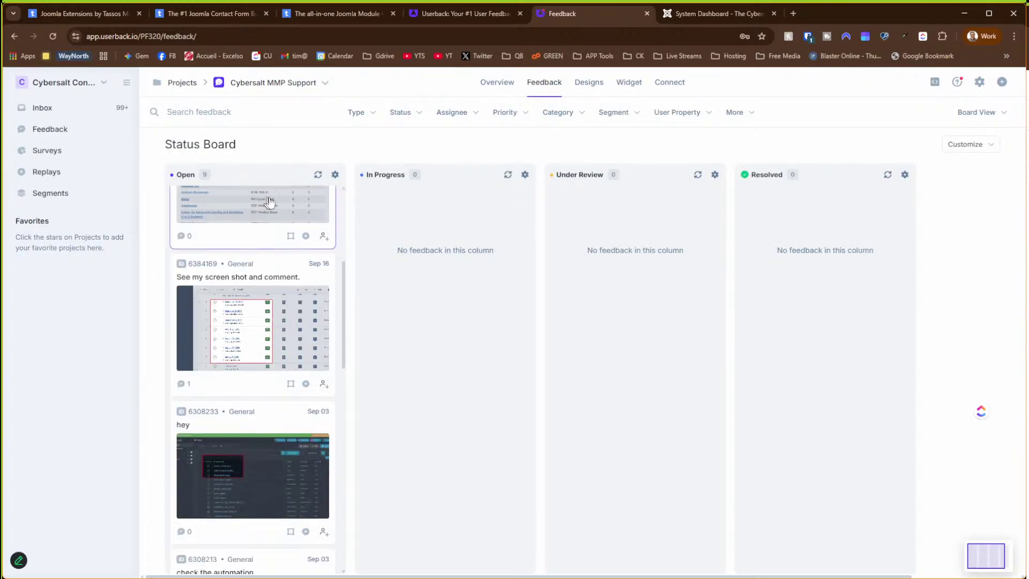
scroll(272, 187, up, 2)
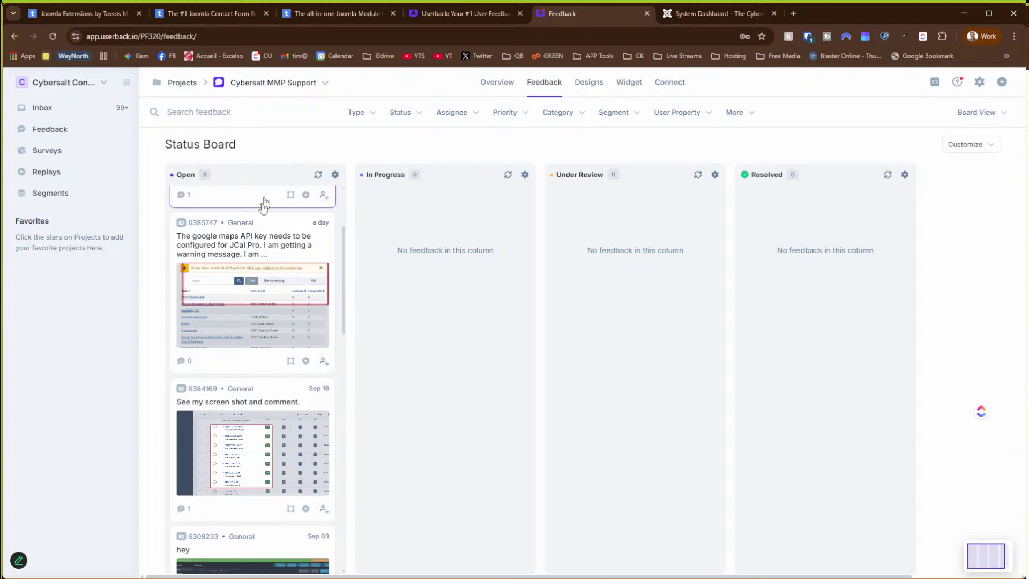
click(263, 456)
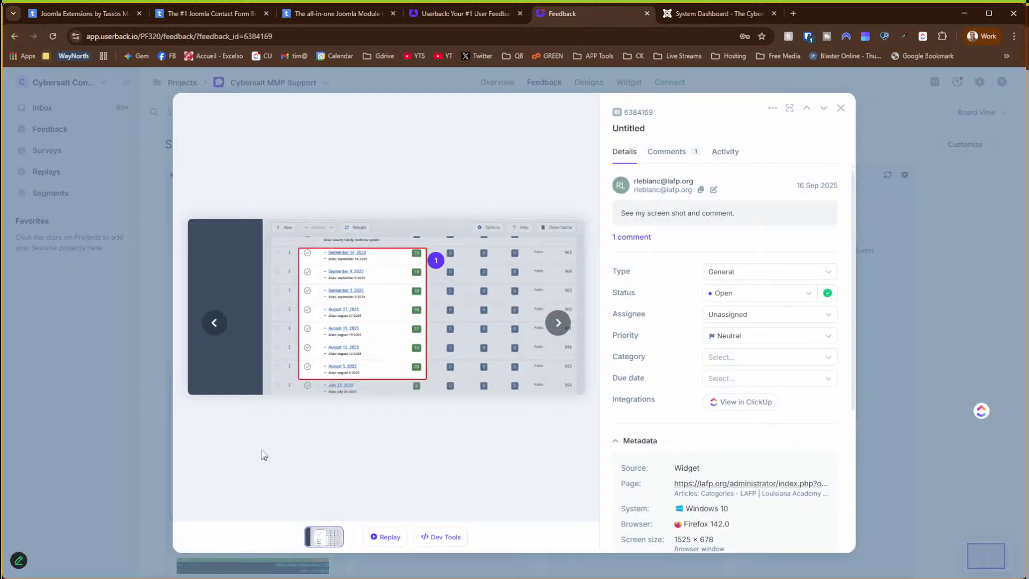
click(667, 158)
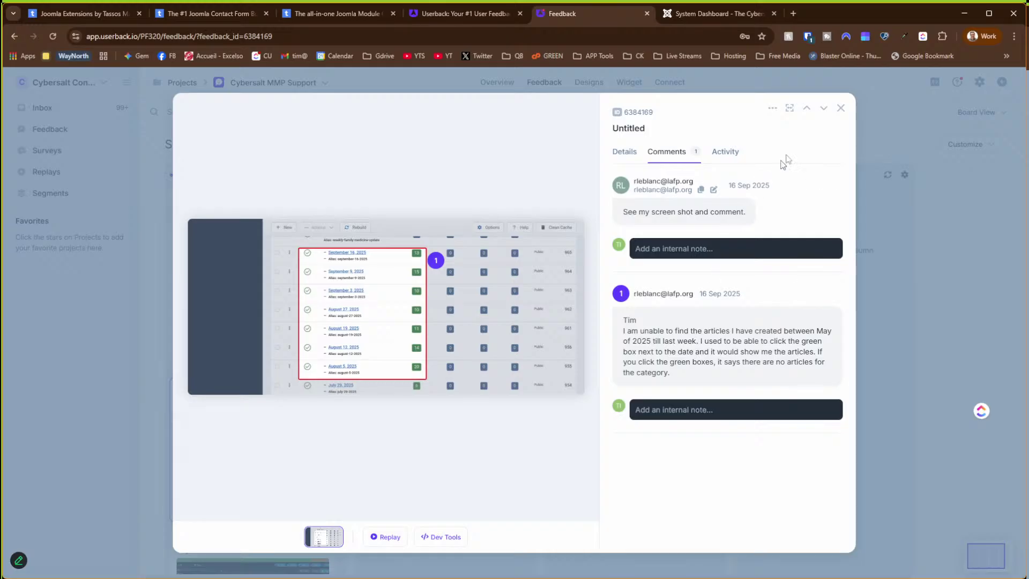
click(840, 108)
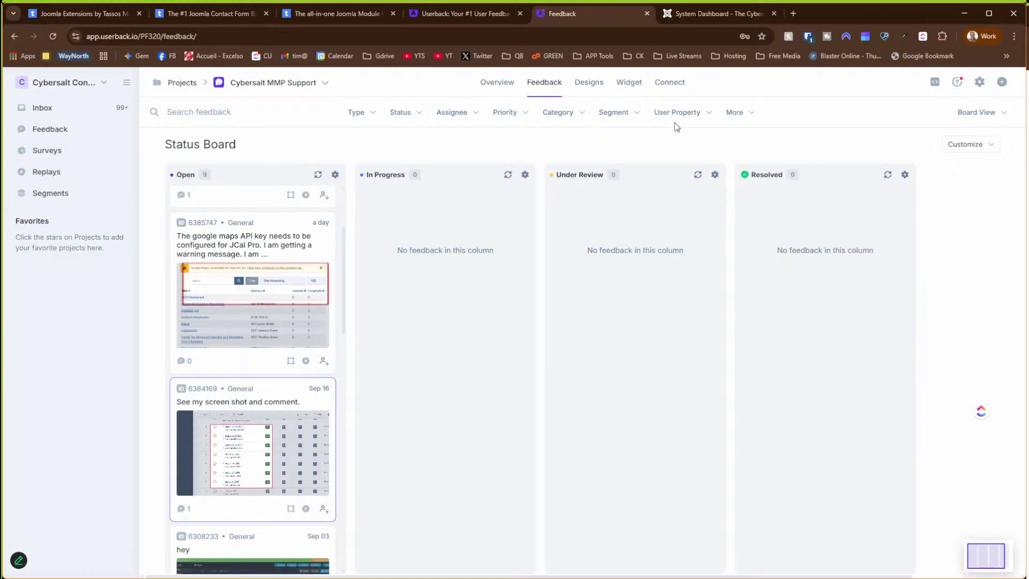
Step: Return to Joomla, sort the plugins by ID descending and open the Cybersalt Userback Admin plugin
click(691, 15)
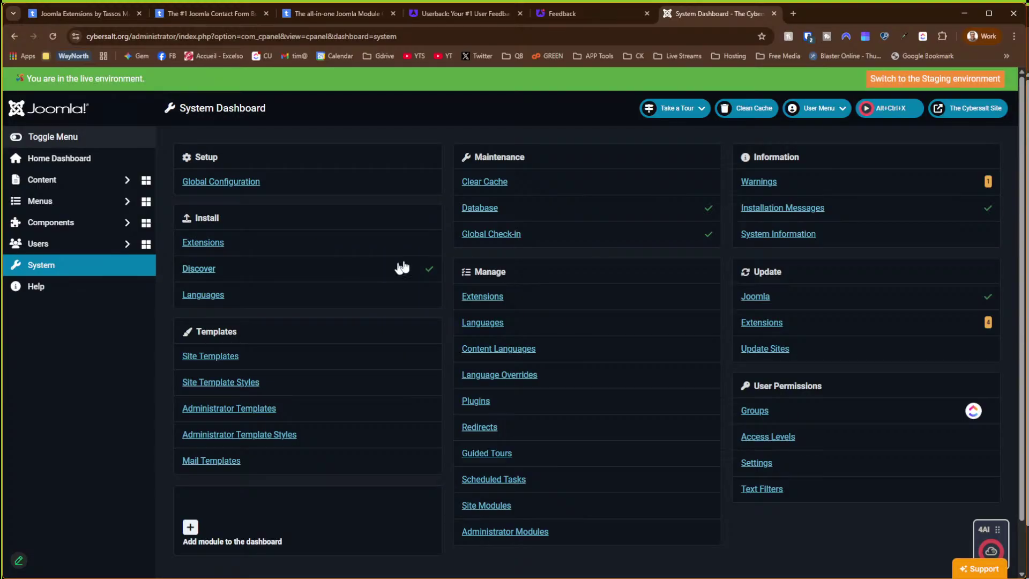
click(482, 403)
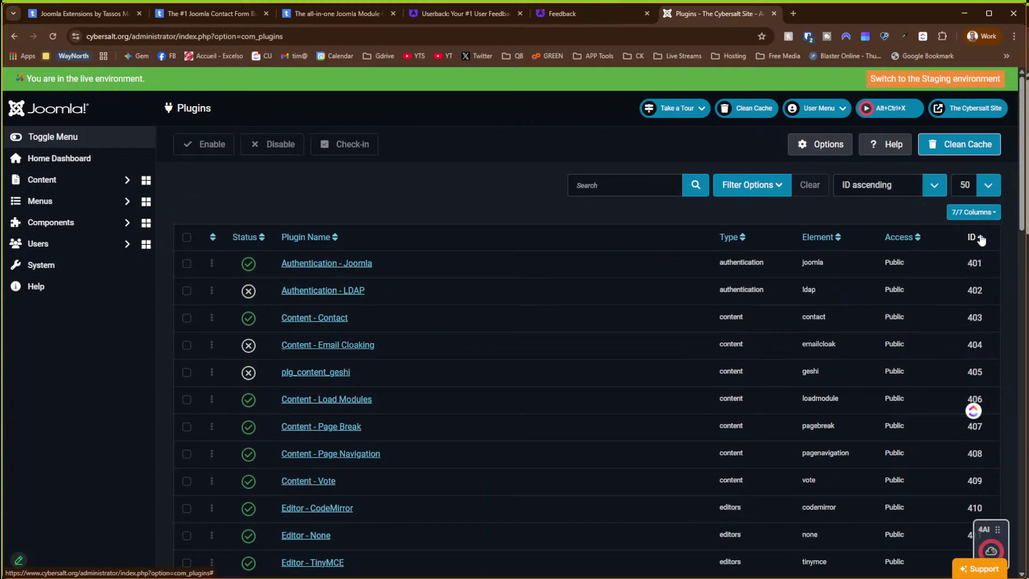
click(973, 236)
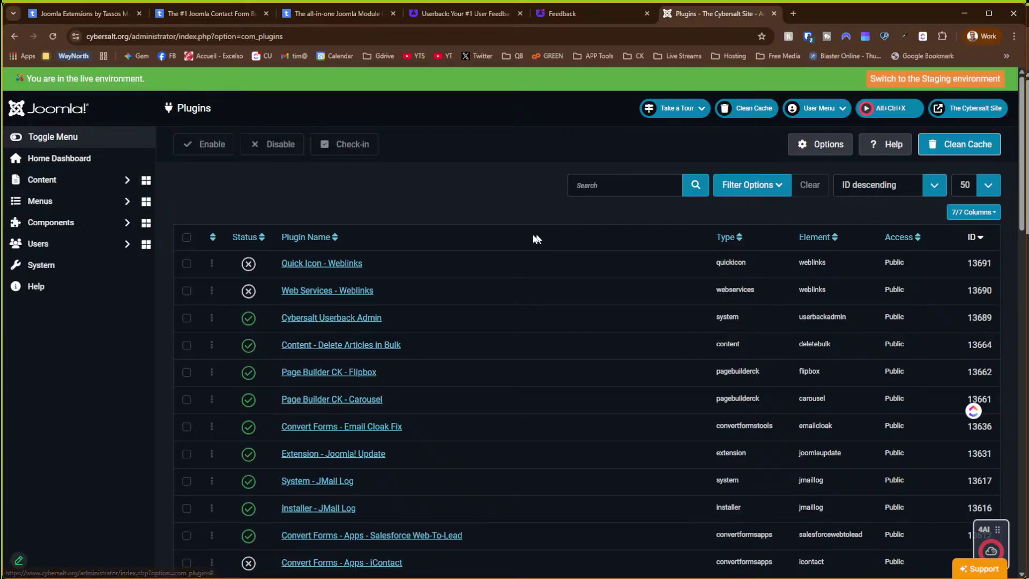
click(314, 321)
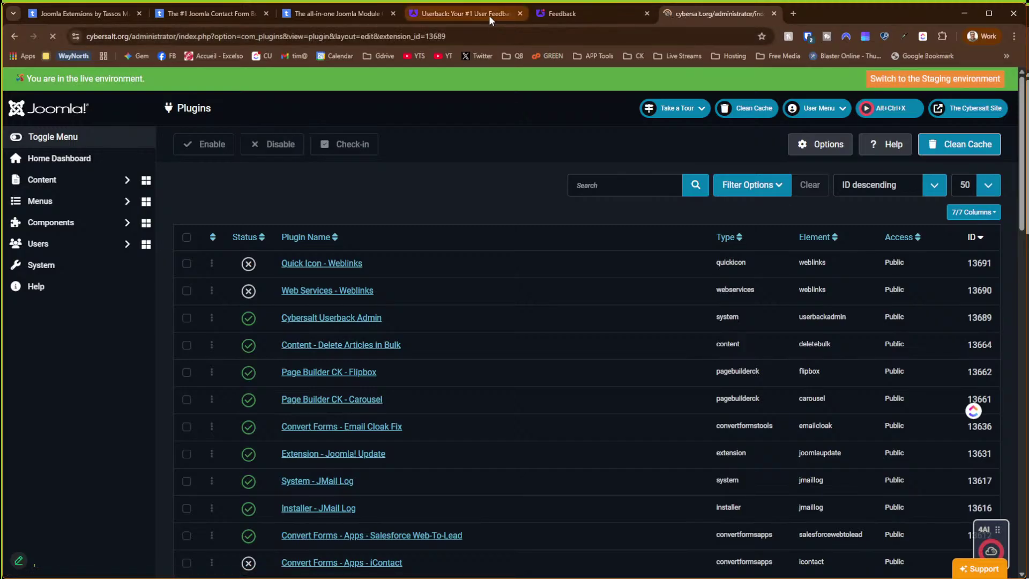
Step: Highlight the JavaScript install code in Userback's widget settings, then highlight the Userback Access Token field's content in the Joomla plugin
click(560, 14)
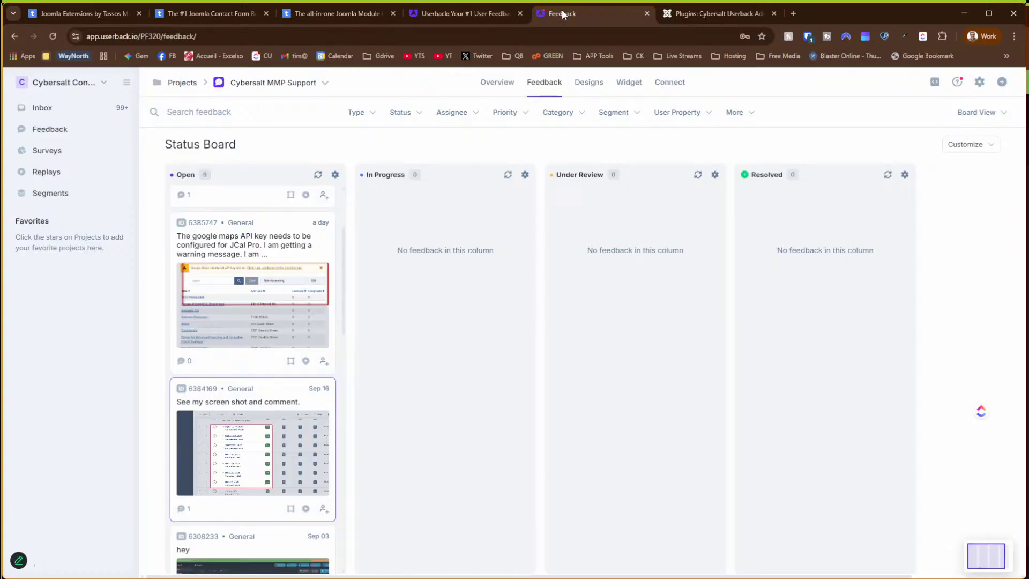
click(629, 87)
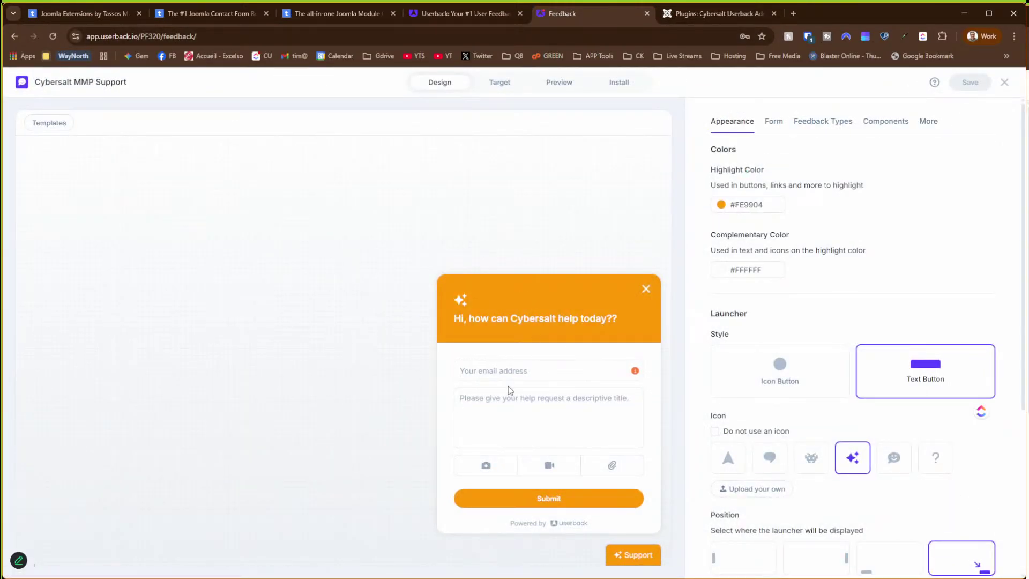
click(620, 92)
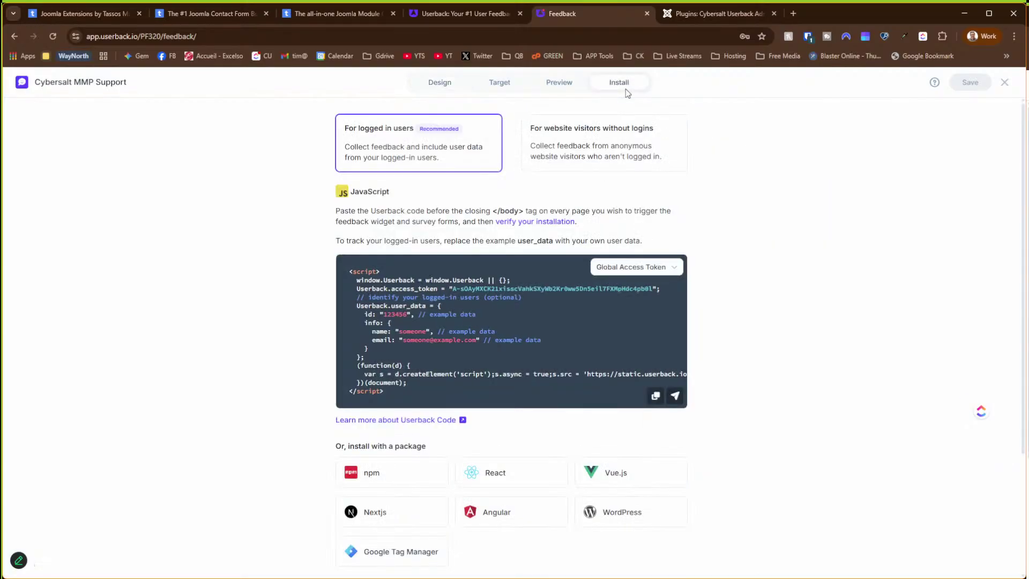
drag(355, 279, 483, 374)
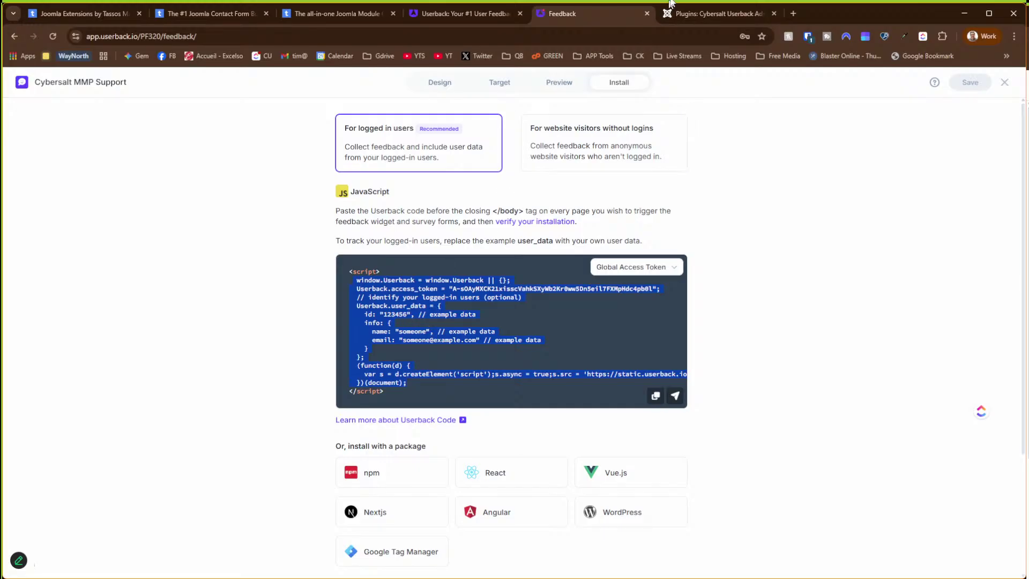
click(703, 16)
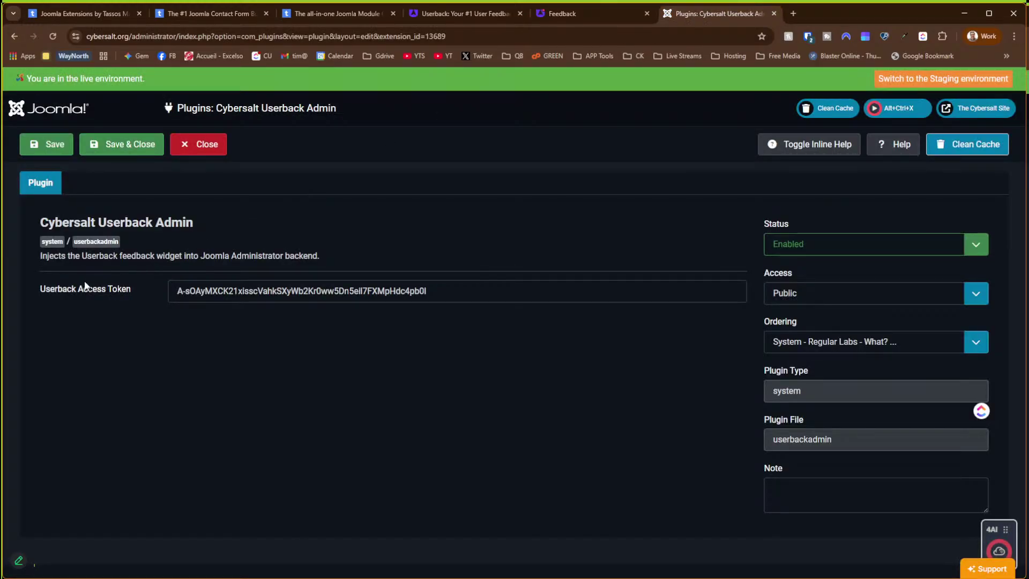
drag(177, 294, 530, 299)
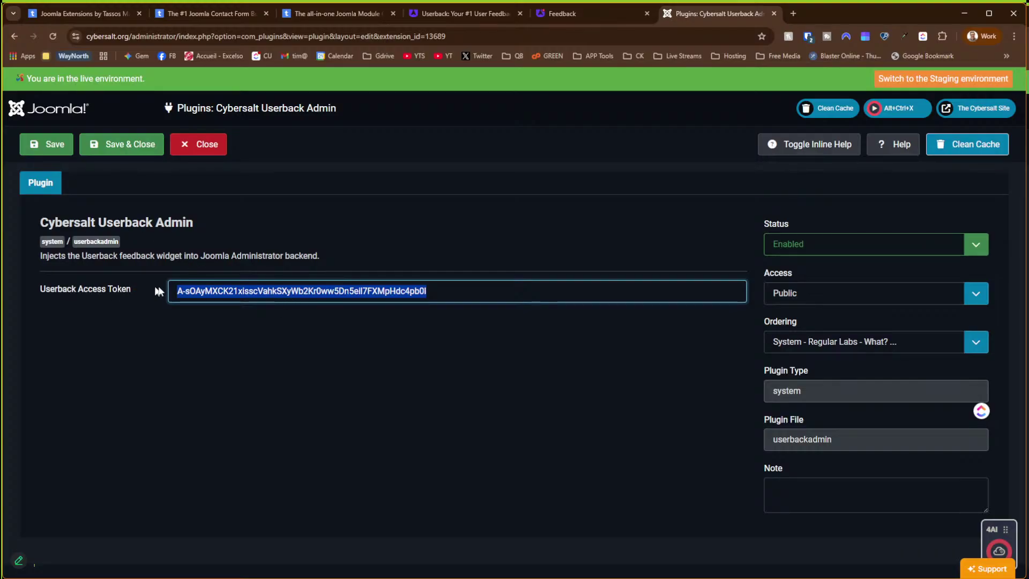
Step: Return to Userback, view the widget's Target settings with its allowed domains, and close the widget settings
click(586, 11)
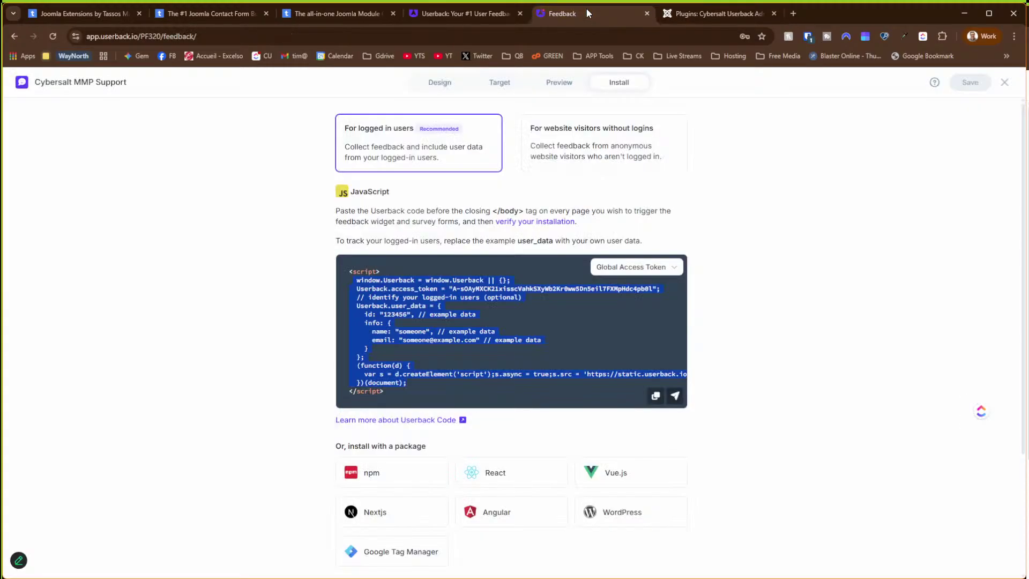
click(472, 14)
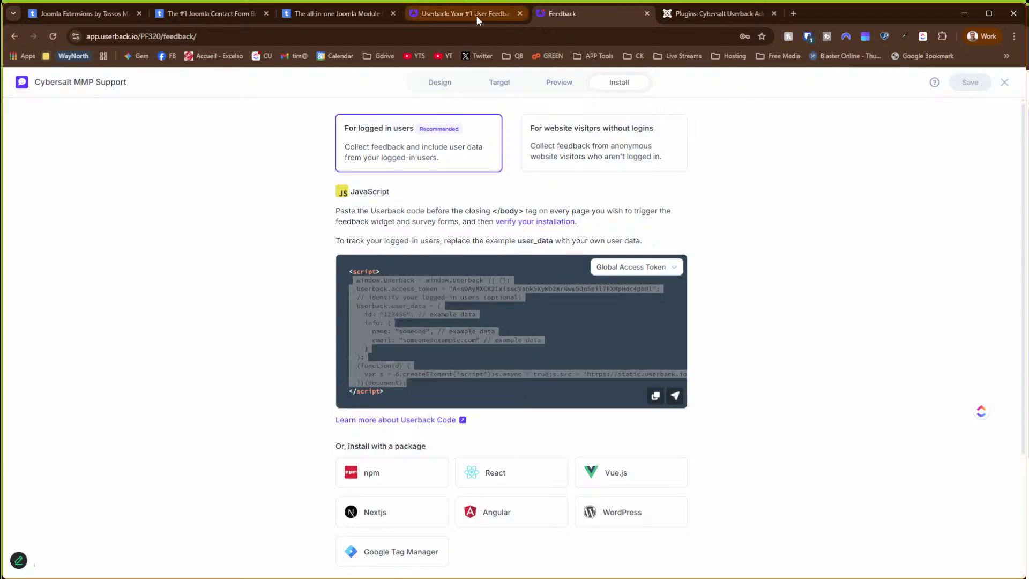
click(593, 18)
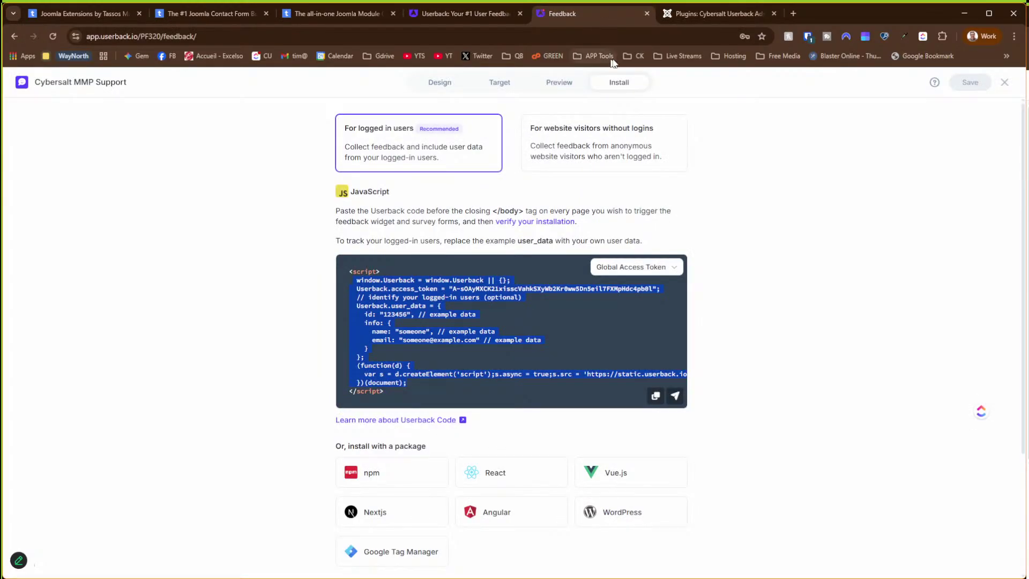
click(507, 83)
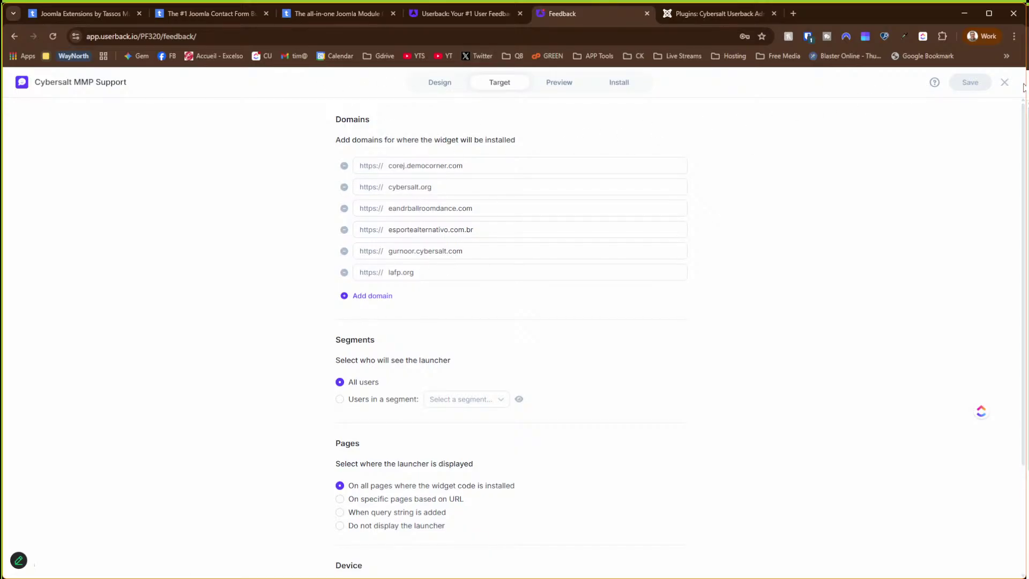
click(1005, 82)
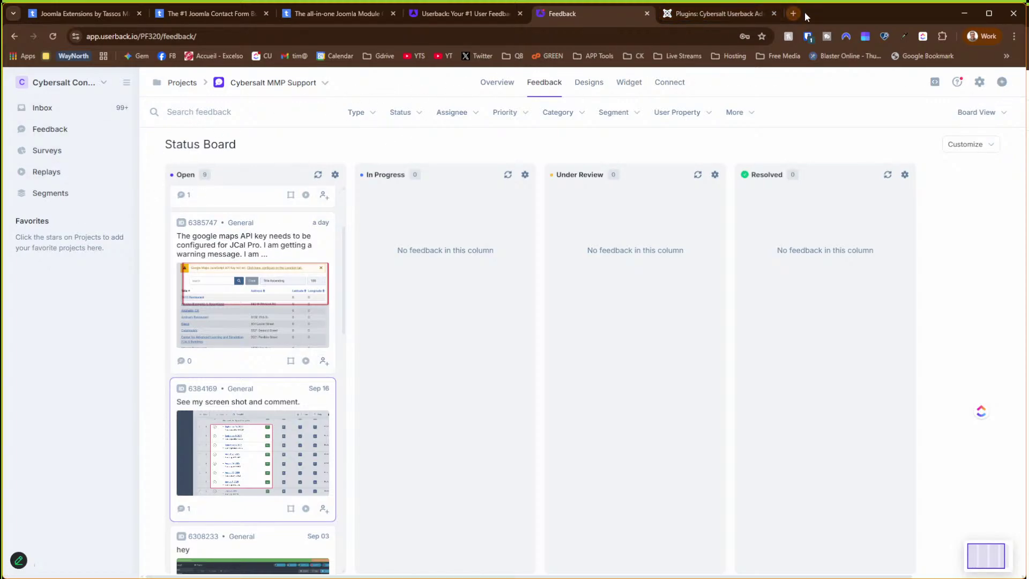
Step: Return to the Cybersalt Userback Admin plugin in Joomla and move the Zoom meeting window back over the browser
click(715, 14)
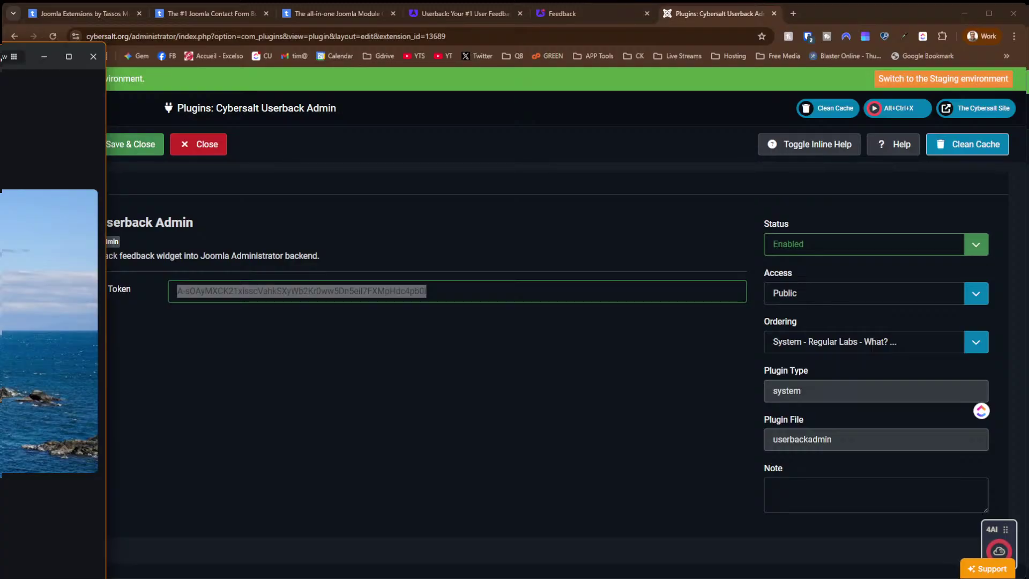
drag(0, 56, 545, 9)
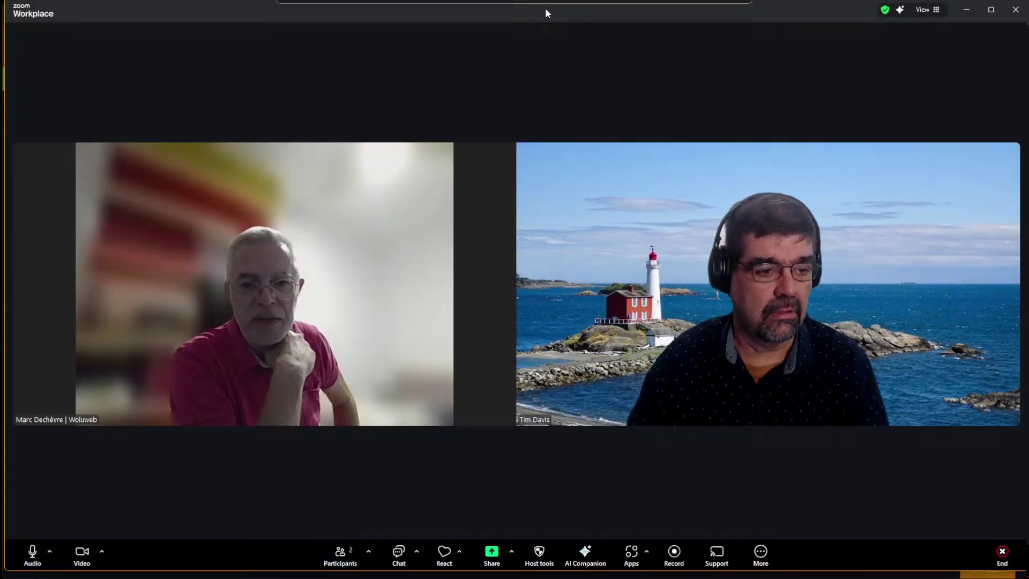